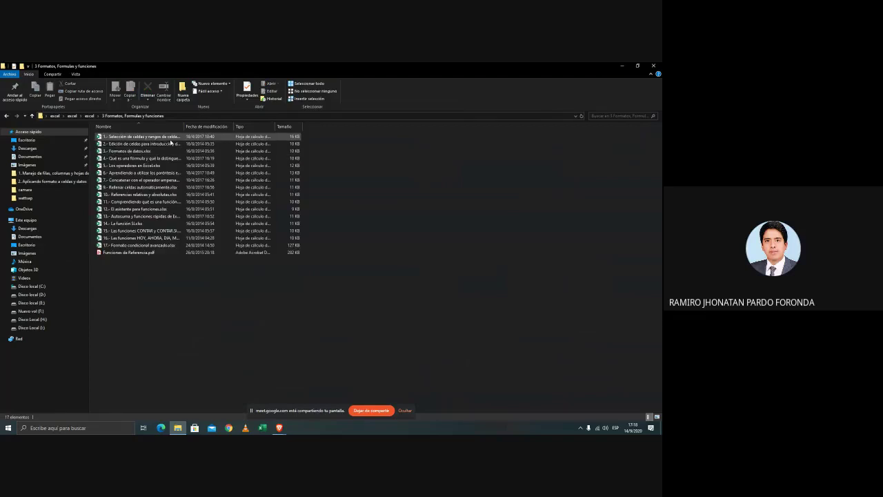
- Open the workbook "1.- Selección de celdas y rangos de celdas" from the 3 Formatos, Formulas y funciones folder and enable editing
left_click(171, 141)
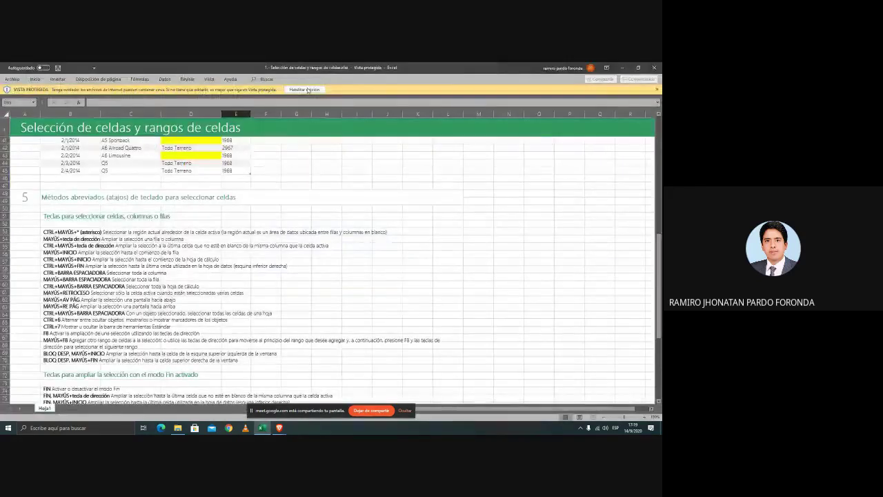
left_click(308, 90)
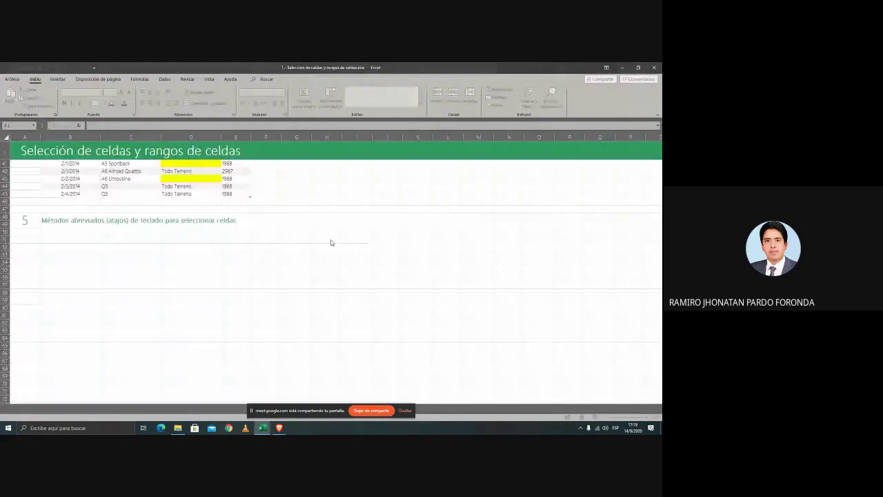
- Check the parent excel folder in File Explorer, reopen the 3 Formatos, Formulas y funciones folder, and return to the Excel workbook
left_click(180, 429)
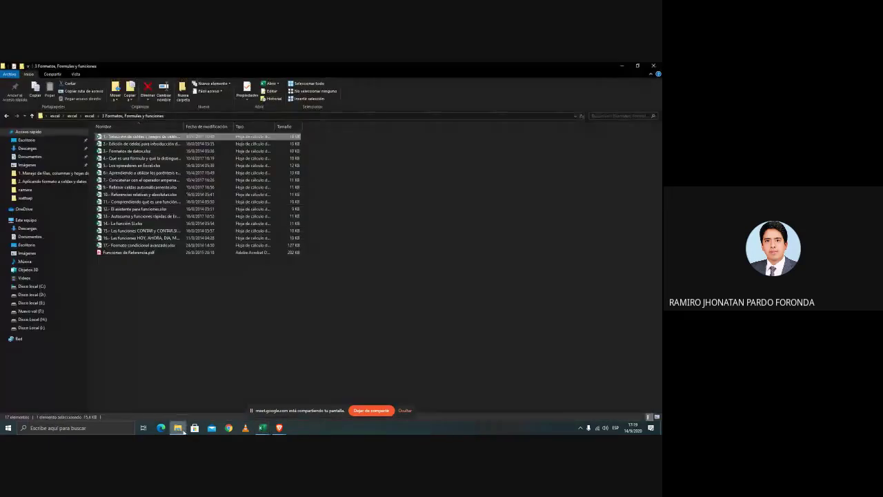
left_click(89, 115)
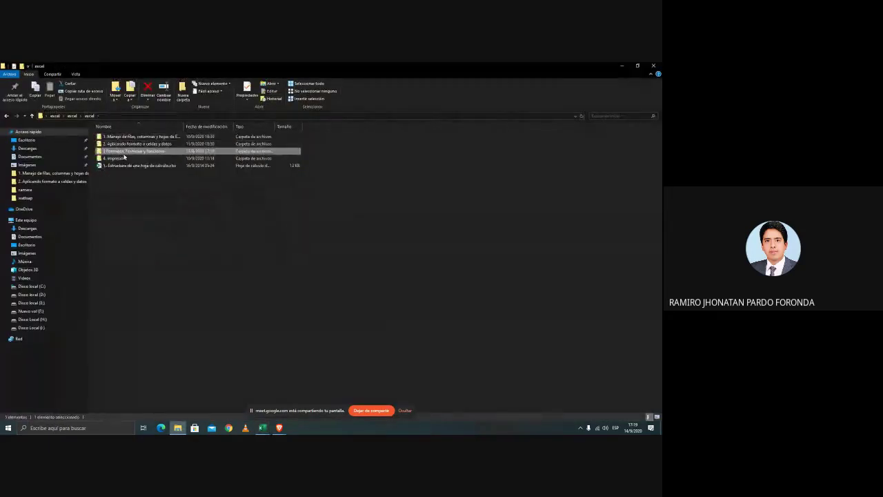
double_click(120, 149)
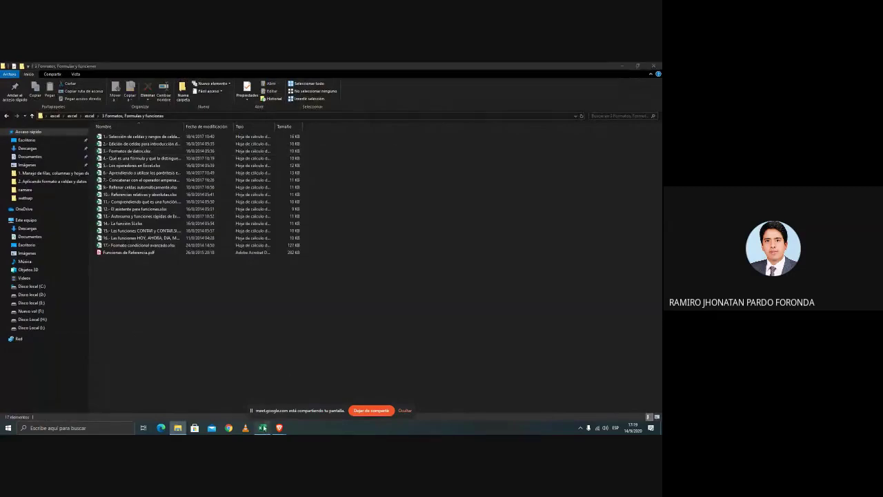
left_click(263, 429)
- Select cell C8, an A5 Sportback entry in the section 1 table at the start of the sheet
scroll(222, 273, "up", 8)
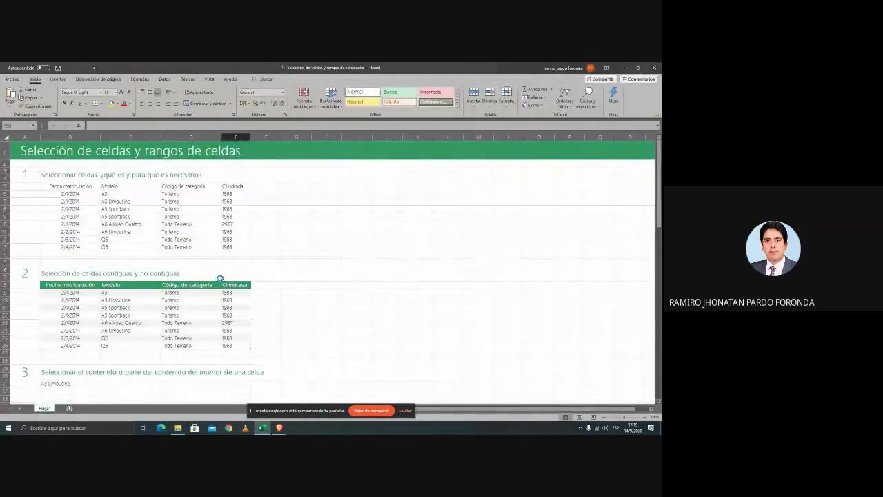
scroll(220, 278, "up", 4)
scroll(220, 278, "up", 3)
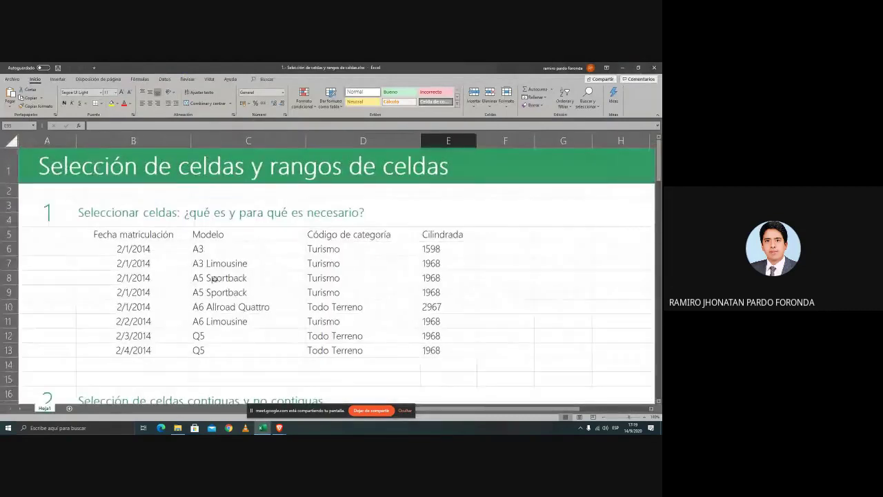
left_click(203, 286)
left_click(203, 284)
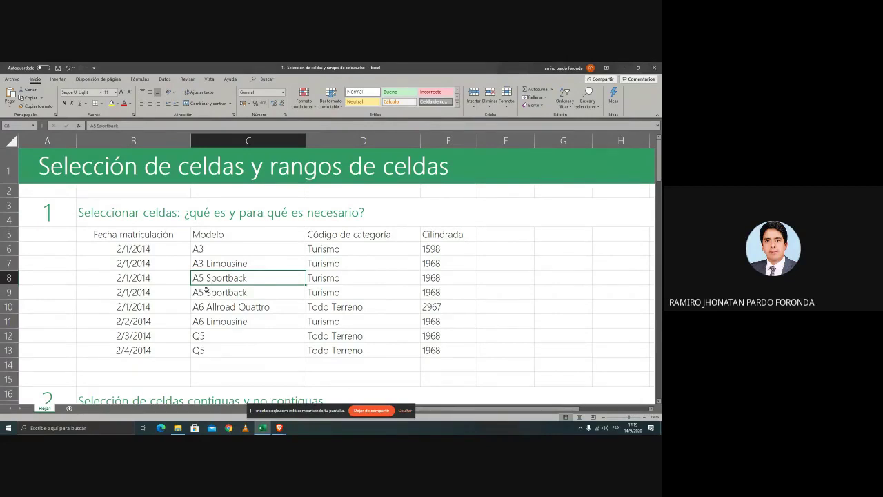
- Demonstrate range selection in the section 1 table by selecting B5:D11, C5:E13, B5:D13 and D6:E9 one after another
left_click_drag(151, 234, 394, 319)
left_click_drag(457, 351, 289, 232)
left_click_drag(85, 232, 407, 349)
left_click(333, 248)
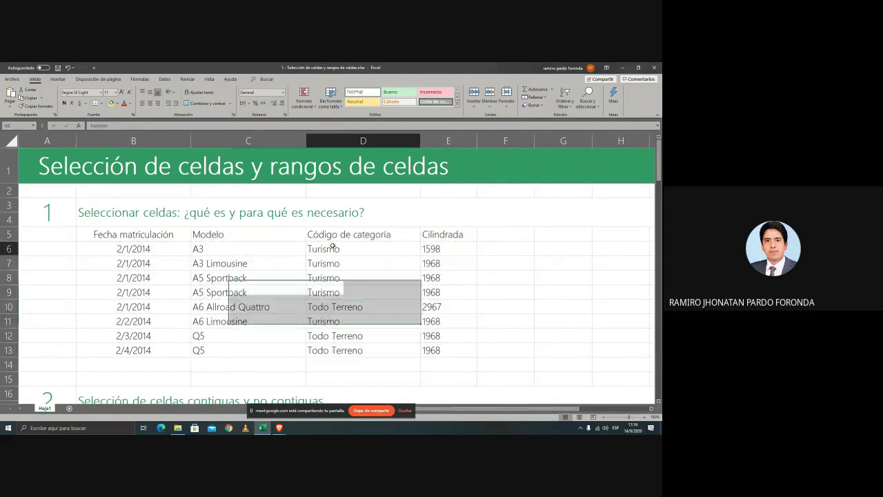
left_click_drag(333, 248, 428, 288)
- Select the registration date and model cells B8:C13, and extend the coverage by reselecting them as B6:C13
left_click(166, 276)
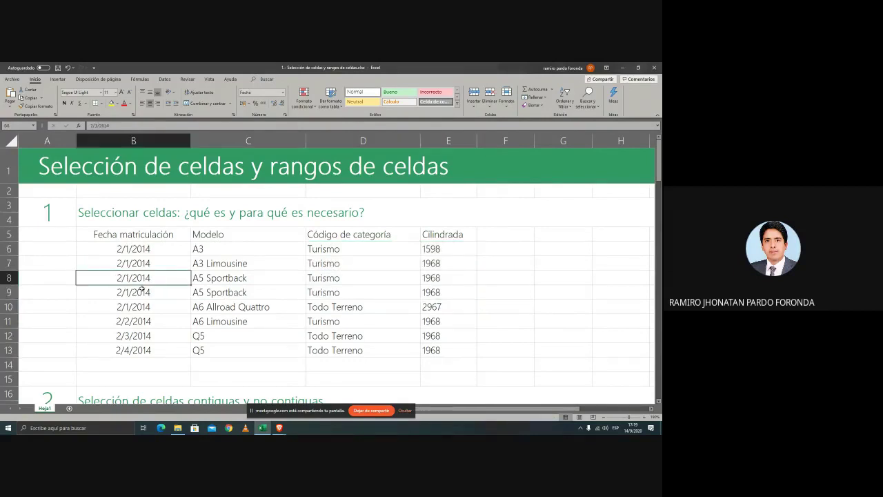
left_click_drag(141, 285, 266, 349)
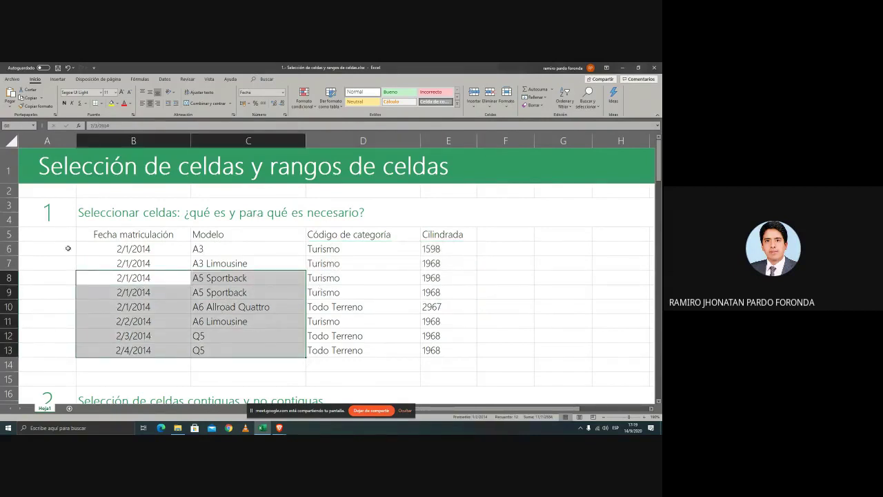
left_click_drag(138, 249, 236, 351)
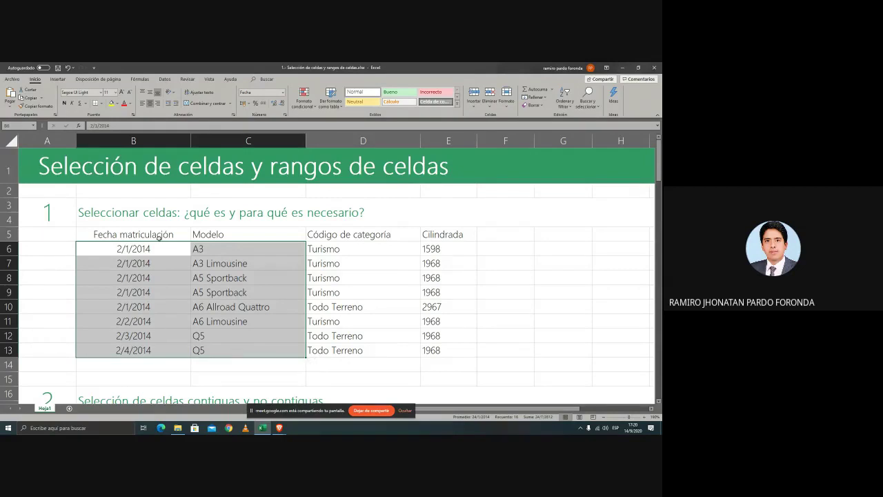
- Select blocks of the section 1 table in turn, including D6:E10 and D12:E13, and finish on cell B6
left_click_drag(159, 238, 296, 314)
left_click_drag(338, 248, 472, 309)
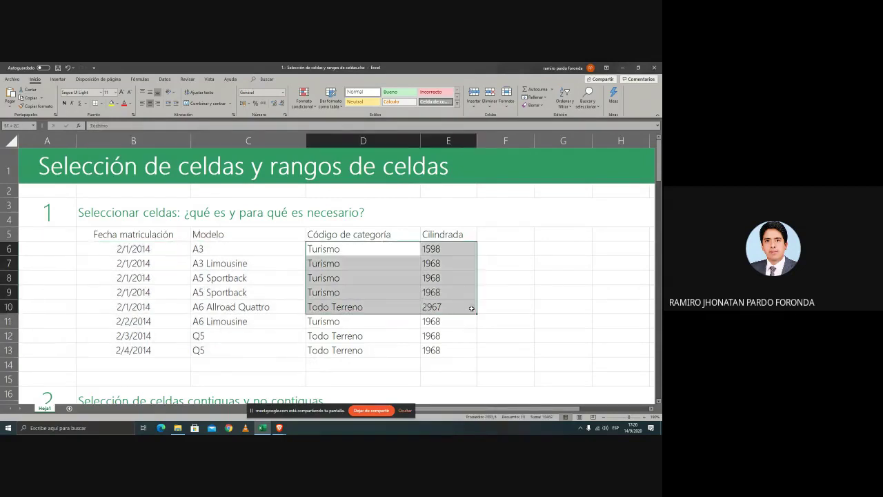
left_click_drag(334, 336, 439, 350)
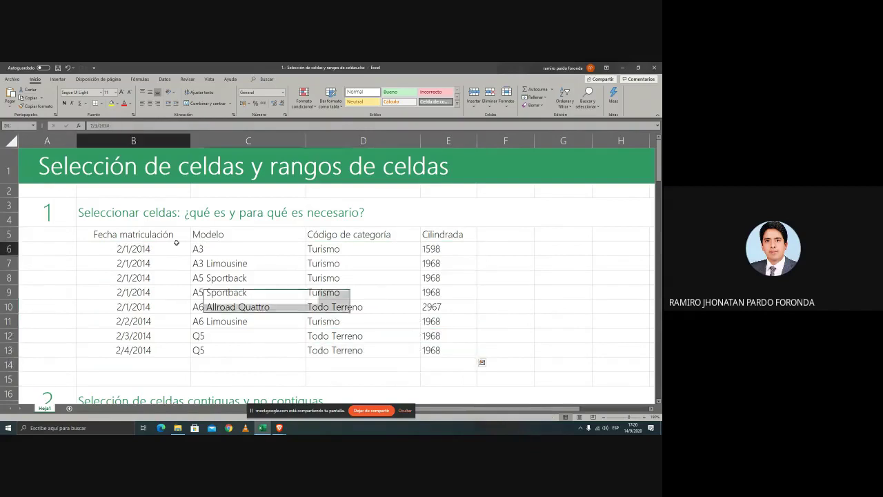
left_click(158, 249)
- Select the section 2 heading about contiguous and non-contiguous cells, followed by the ranges B19:C24 and B18:C24 in its table
scroll(168, 304, "down", 3)
left_click(183, 271)
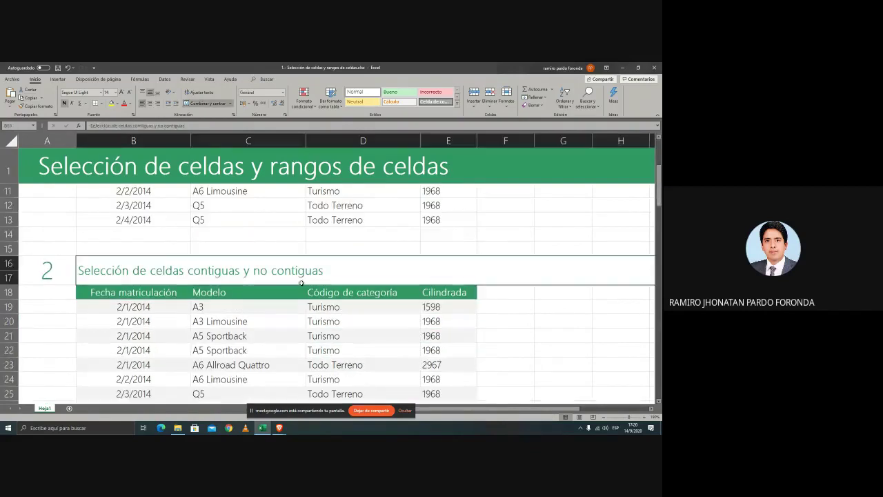
scroll(191, 308, "down", 2)
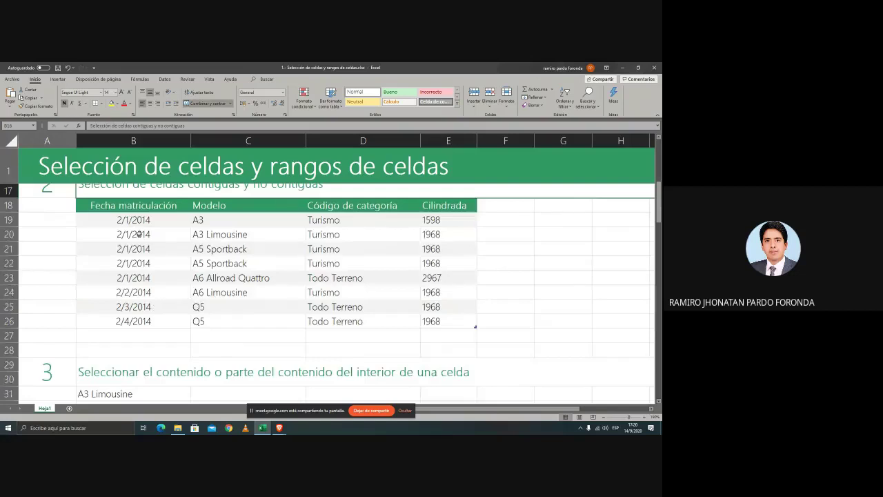
left_click_drag(133, 216, 271, 294)
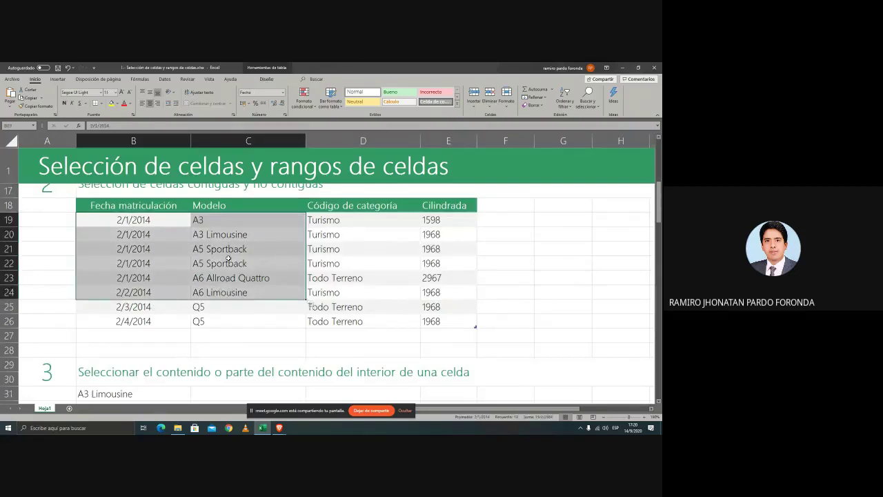
left_click_drag(103, 207, 280, 293)
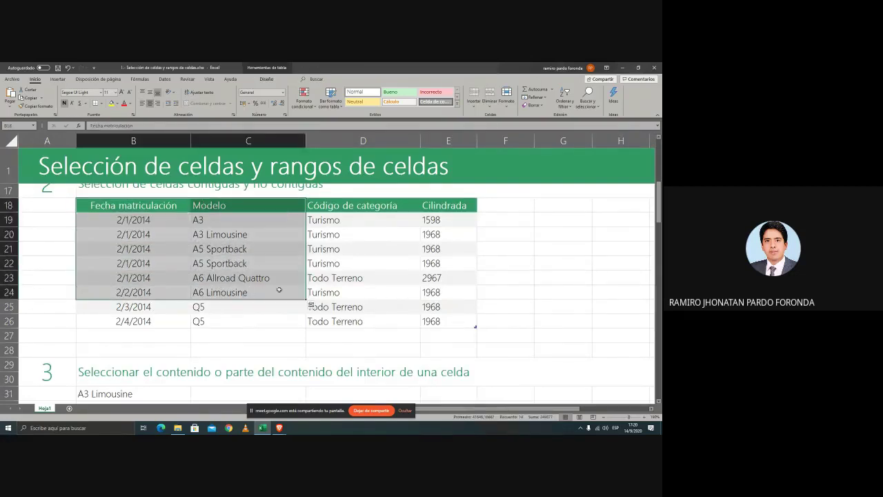
- Select the range D22:F26 and replace it with a selection of only D22:E24 in the section 2 table
left_click_drag(324, 263, 479, 323)
left_click_drag(316, 256, 426, 314)
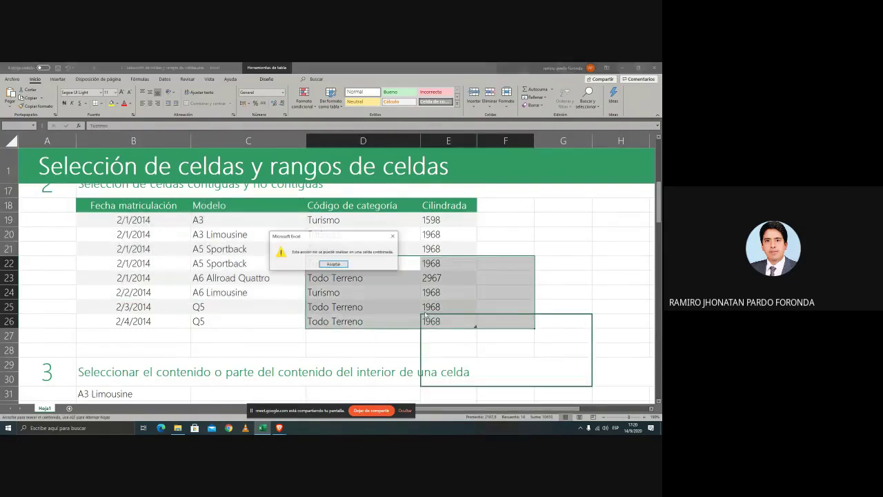
left_click(333, 264)
left_click(316, 263)
left_click_drag(315, 262, 434, 291)
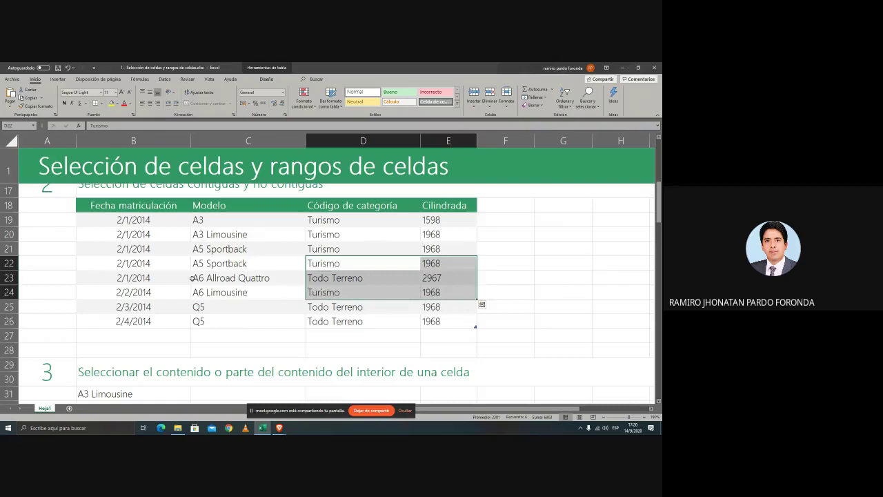
- Select the separate ranges C21:D22, B23:C24, D25:E26 and D20:E21 one at a time in the section 2 table
left_click_drag(207, 249, 372, 263)
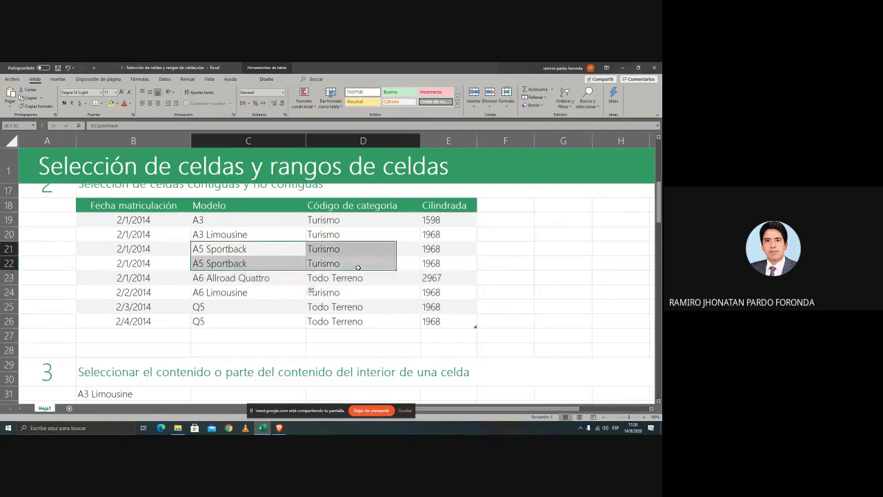
left_click_drag(135, 277, 246, 296)
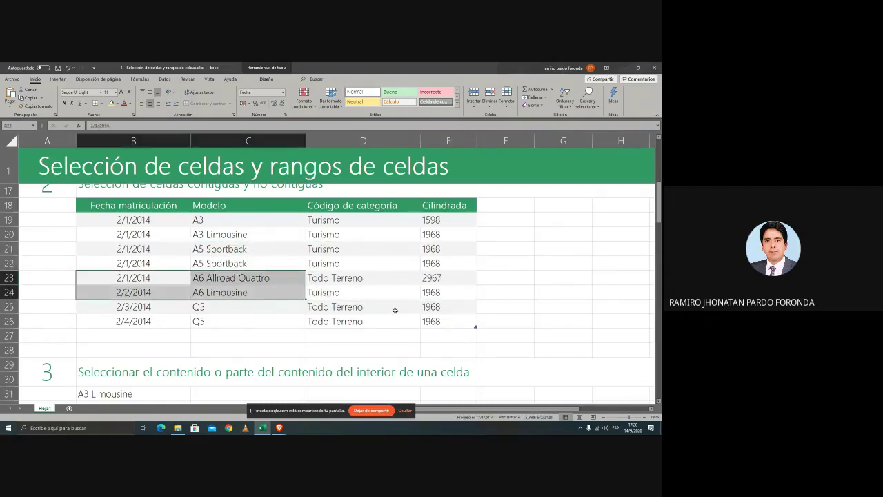
left_click_drag(394, 310, 426, 316)
left_click_drag(342, 235, 442, 250)
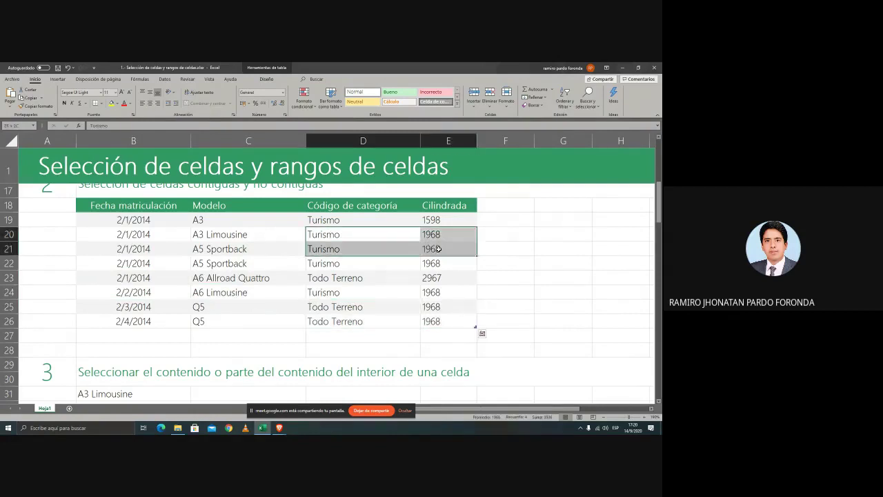
- Select B21:C22, D23:E24, B24:C26 and D24:E25 individually in the section 2 table, finishing on cell B22
left_click_drag(137, 252, 266, 261)
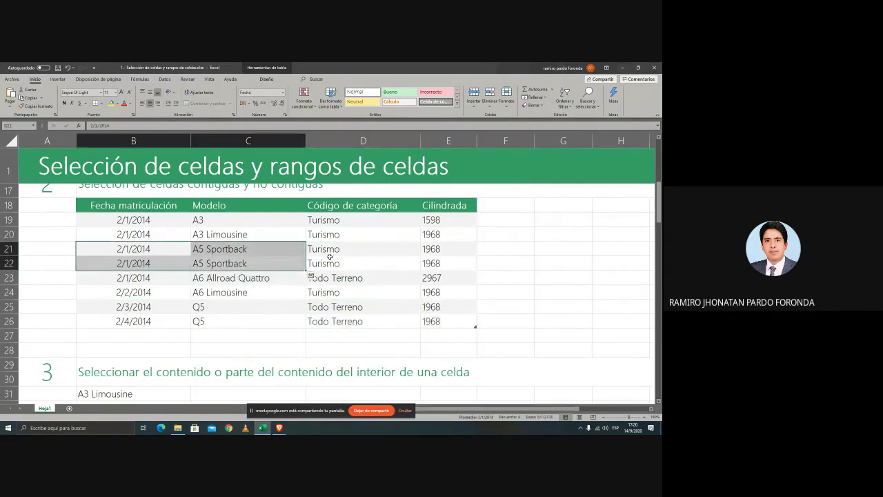
left_click_drag(319, 278, 454, 290)
left_click_drag(115, 292, 266, 322)
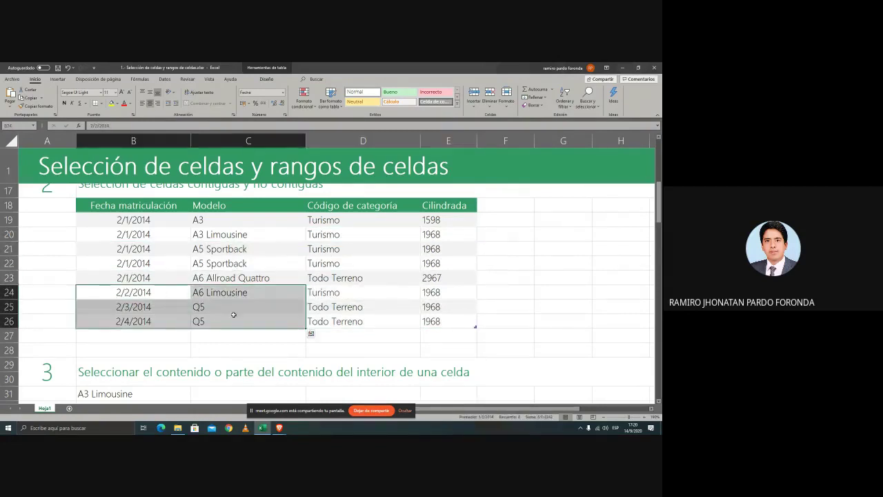
left_click_drag(355, 294, 445, 305)
left_click(169, 262)
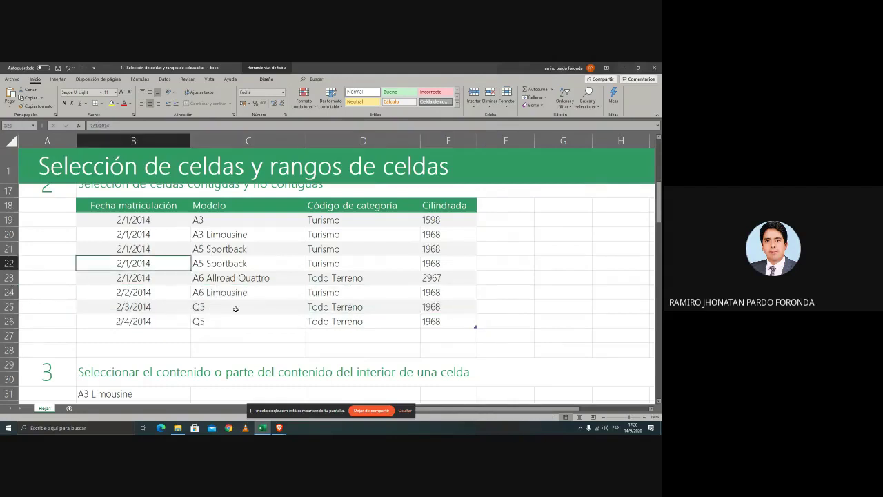
- Select B19:C22, B23:C25, D20:E23, D24:E25 and B24:C25 one after another in the section 2 table
scroll(235, 309, "up", 2)
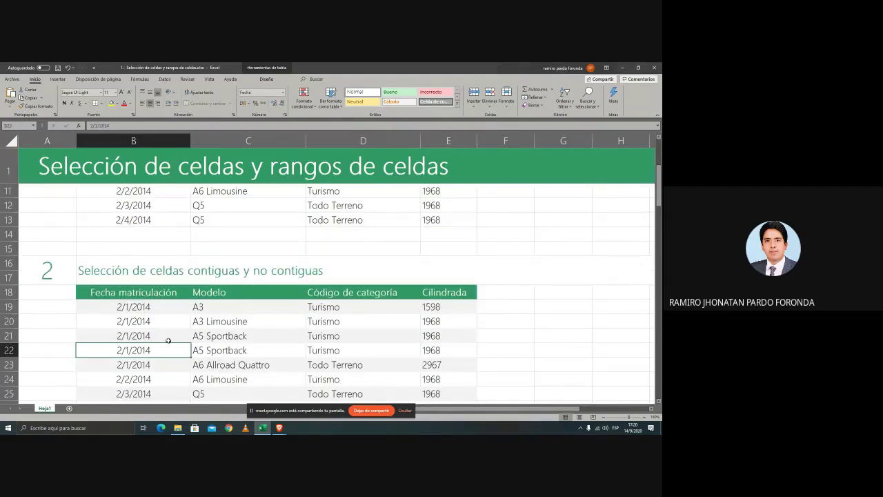
scroll(178, 315, "down", 1)
left_click_drag(138, 263, 220, 309)
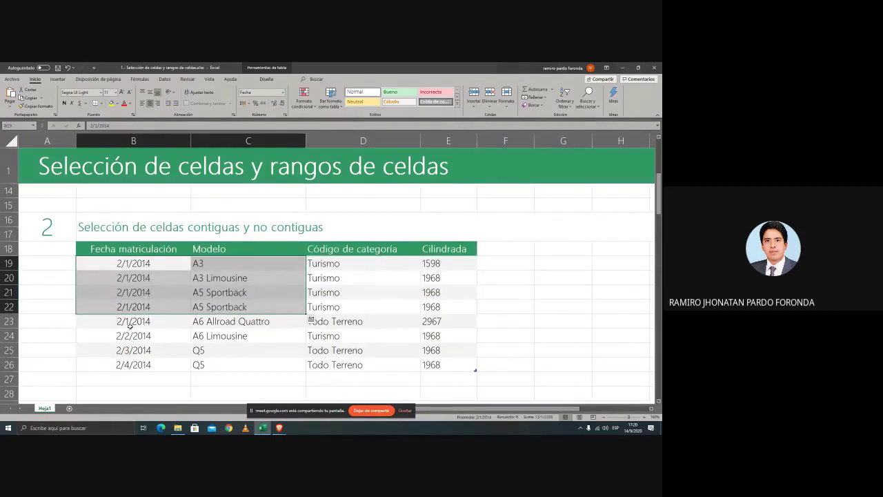
left_click_drag(130, 325, 241, 351)
mouse_move(331, 276)
left_mouse_down()
mouse_move(442, 280)
mouse_move(449, 323)
left_mouse_up()
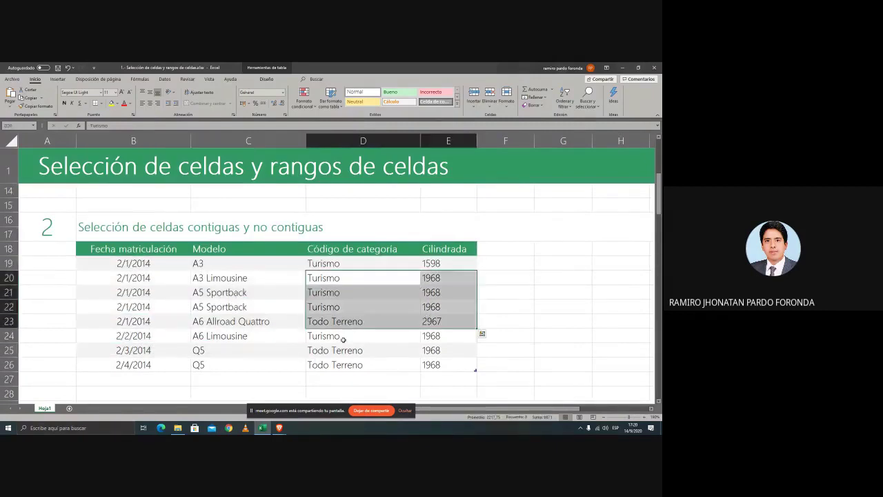
left_click_drag(343, 338, 466, 347)
left_click_drag(122, 339, 265, 346)
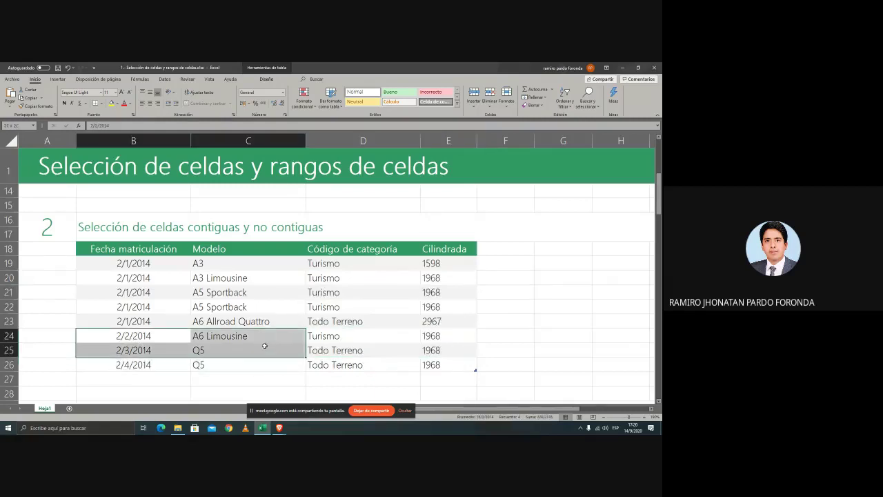
- Select further blocks of the section 2 table in turn, including B20:C22, D19:E20, B25:C26 and D25:E26, finishing with B20:C23
left_click_drag(137, 278, 272, 307)
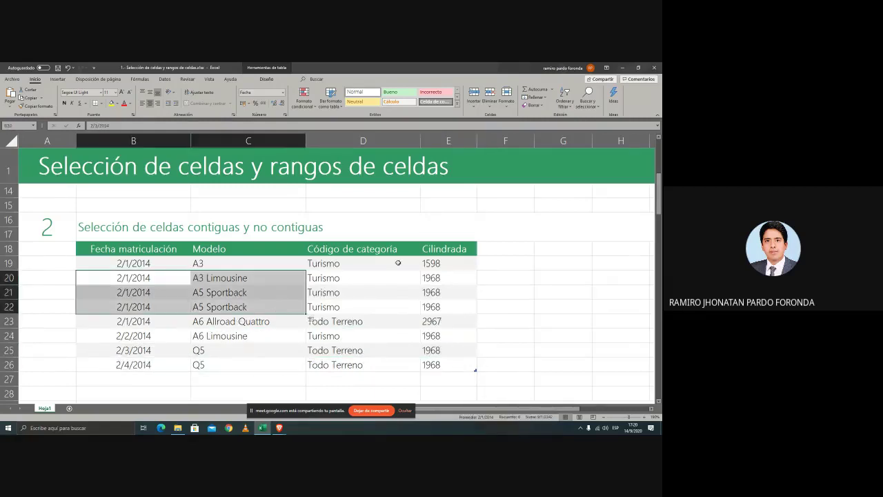
mouse_move(331, 262)
left_mouse_down()
mouse_move(497, 278)
mouse_move(483, 284)
left_mouse_up()
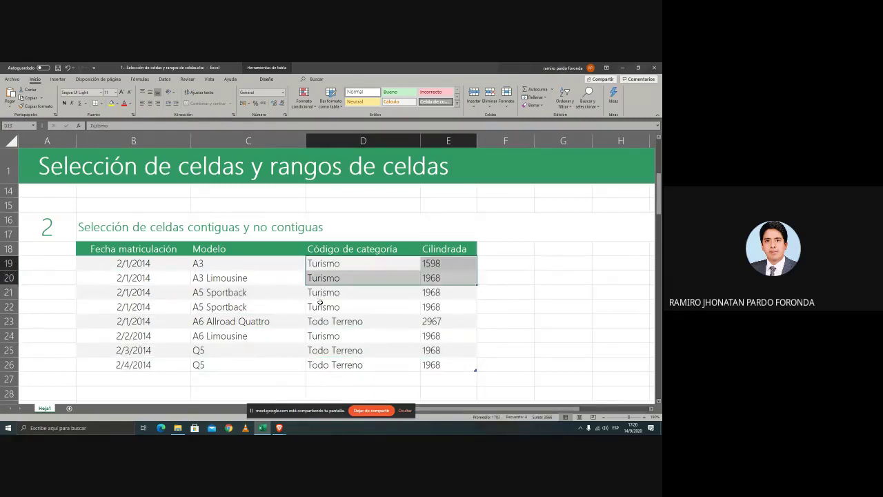
left_click_drag(321, 302, 483, 329)
left_click_drag(99, 349, 295, 364)
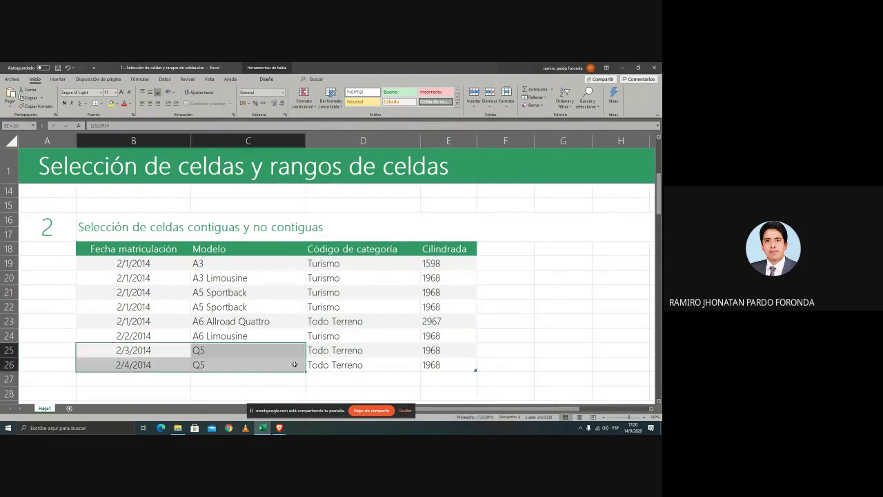
left_click_drag(356, 354, 442, 359)
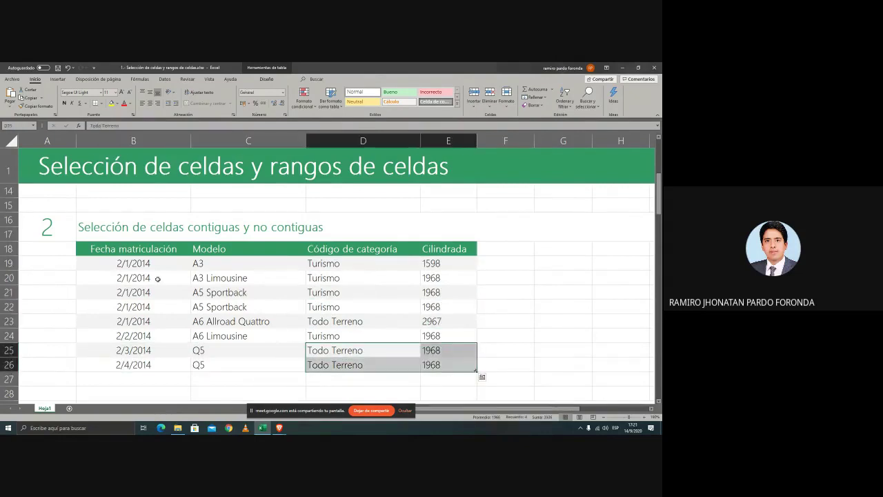
left_click_drag(157, 278, 297, 323)
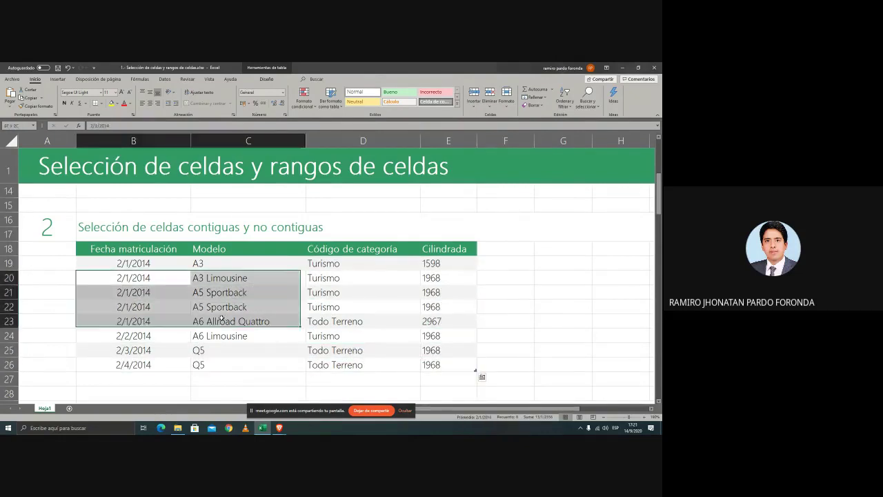
- Select B19:B22, then build a non-contiguous selection of B19:B21, C24:C26, E19:E21 and E24 in the section 2 table
left_click(185, 322)
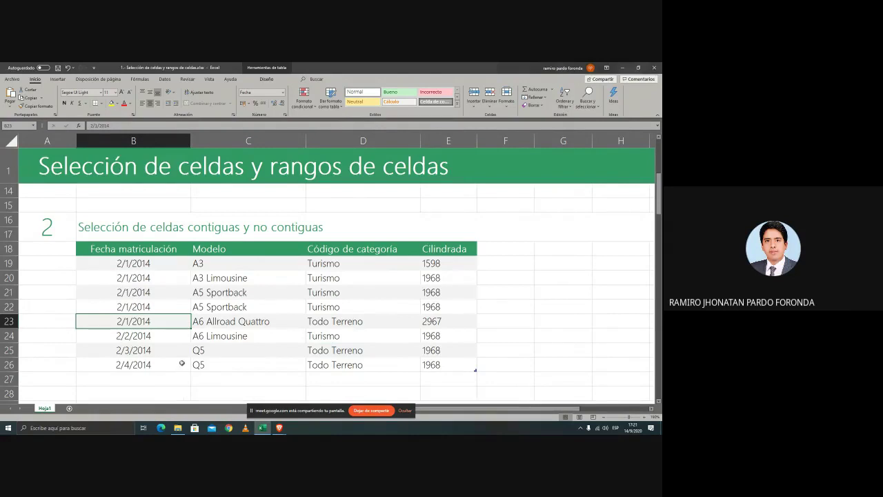
left_click_drag(157, 264, 155, 305)
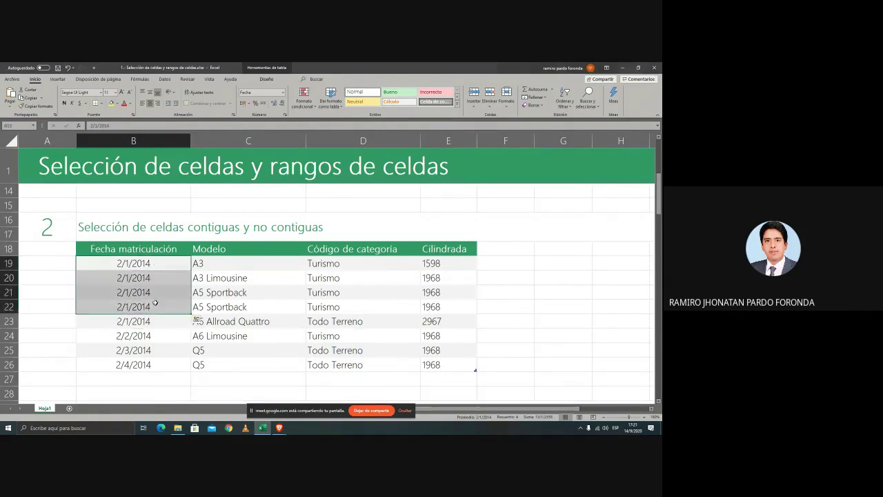
left_click_drag(152, 262, 154, 289)
left_click_drag(232, 332, 244, 359, "ctrl")
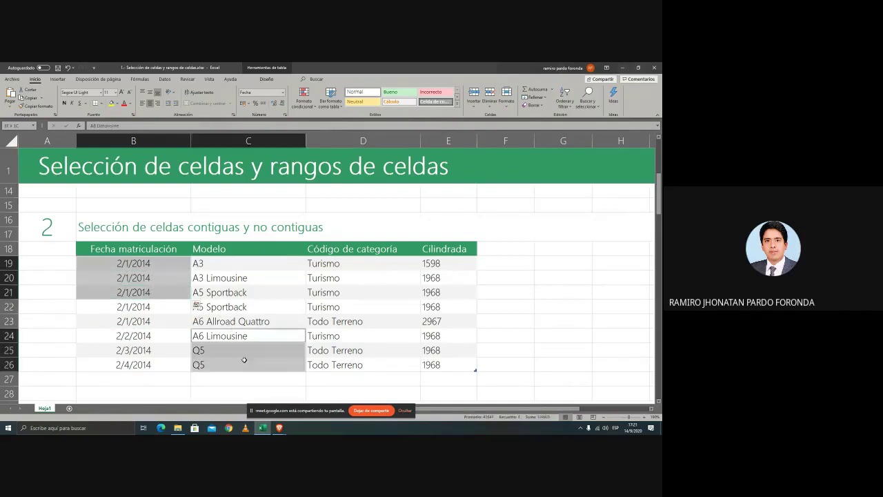
left_click_drag(427, 262, 439, 297, "ctrl")
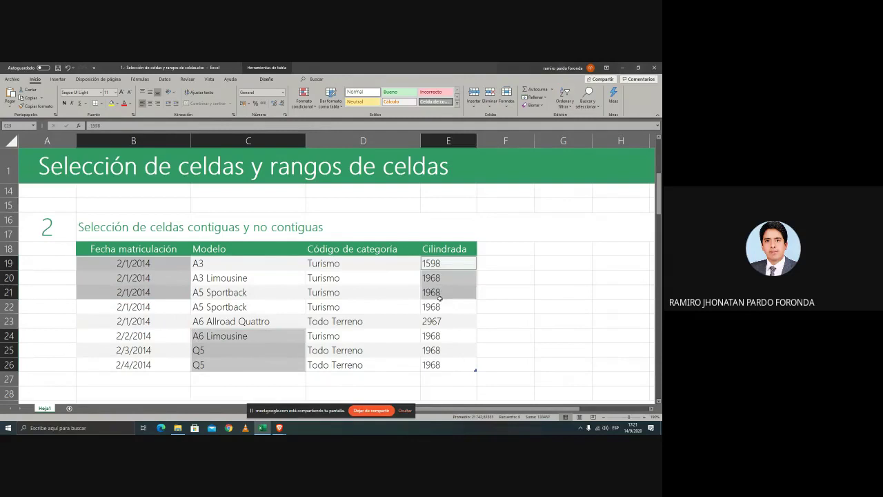
left_click(426, 334, "ctrl")
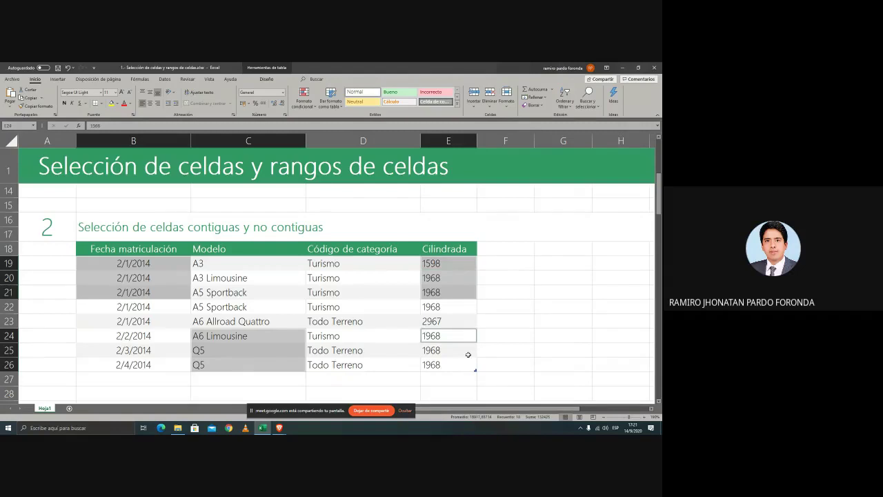
- Jump along row 24 to the sheet's last columns and return to cell B24
key("ctrl+shift+Left")
key("ctrl+Right")
key("Left")
key("Left")
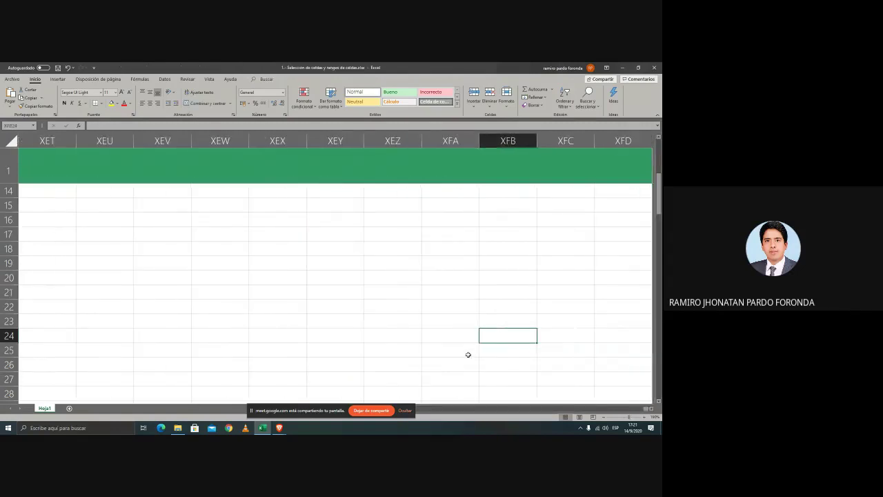
key("ctrl+Left")
key("ctrl+Left")
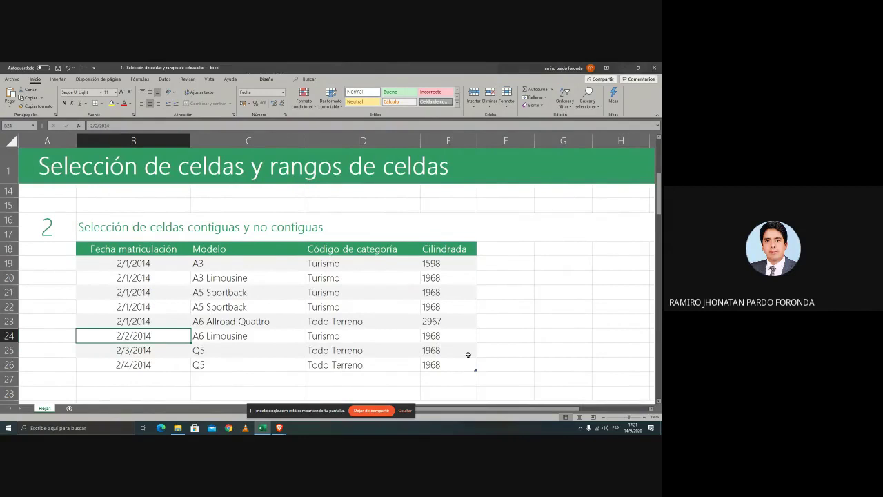
- Jump between the upper and lower edges of the section 2 table, finishing on the first Modelo entry, C19
key("ctrl+Down")
key("ctrl+Down")
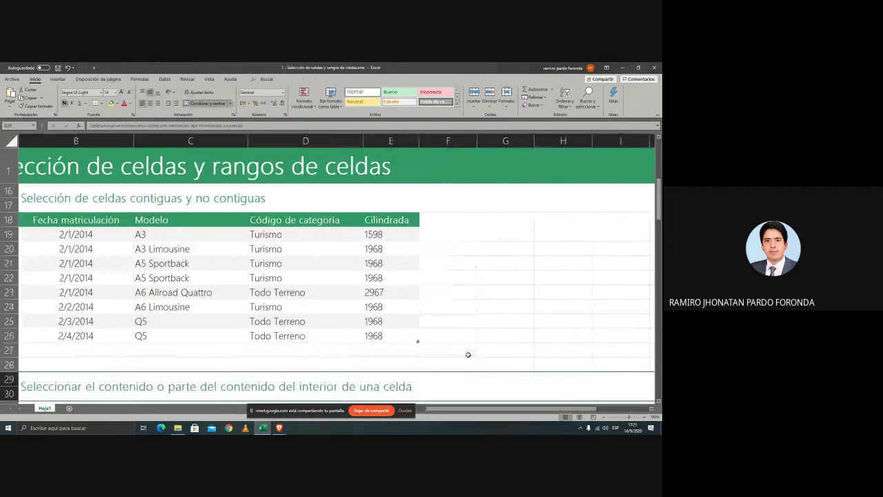
key("ctrl+Up")
key("Right")
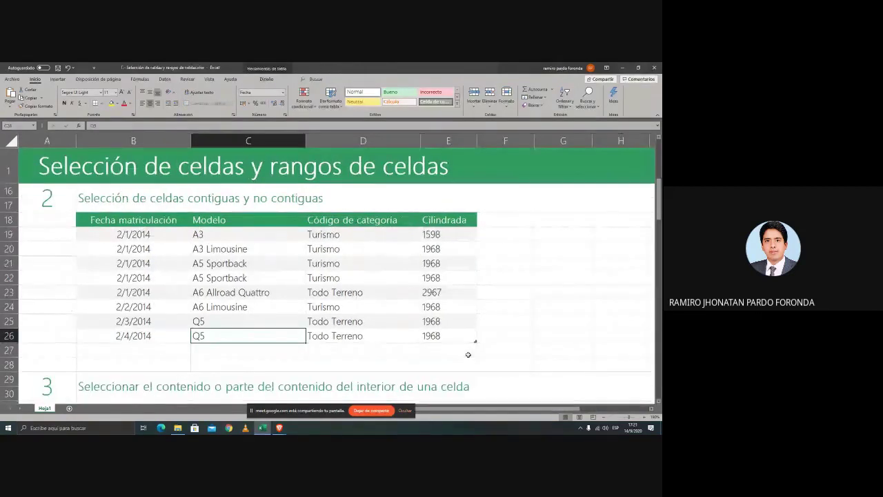
key("ctrl+Up")
key("ctrl+Down")
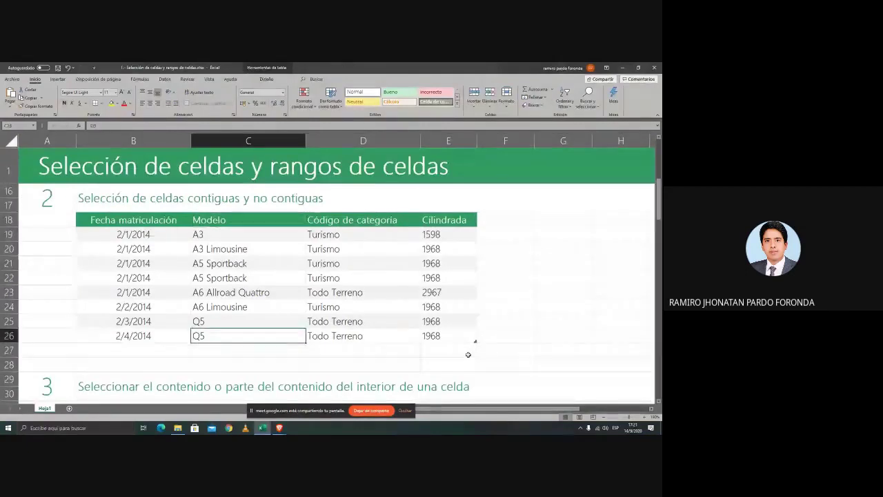
key("ctrl+Up")
scroll(467, 355, "up", 1)
key("Down")
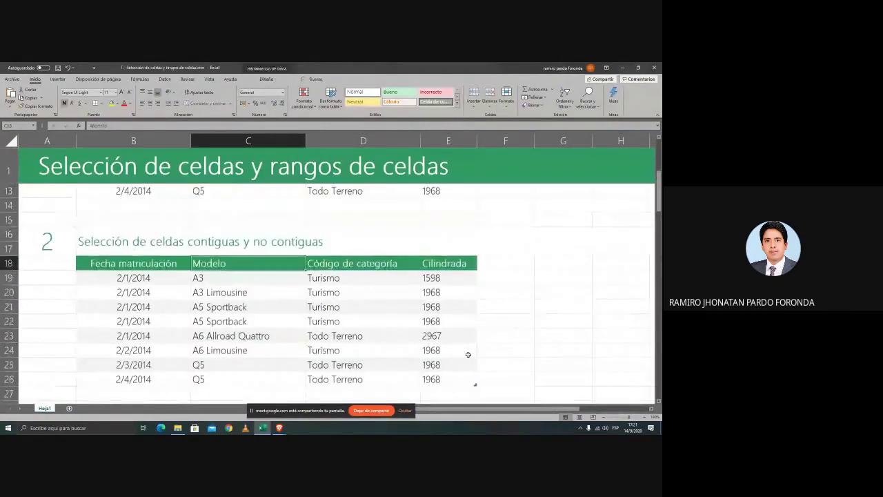
- Extend the selection from C19 cell by cell to cover the contiguous range C19:D21
key("shift+Down")
key("shift+Down")
key("shift+Right")
key("shift+Left")
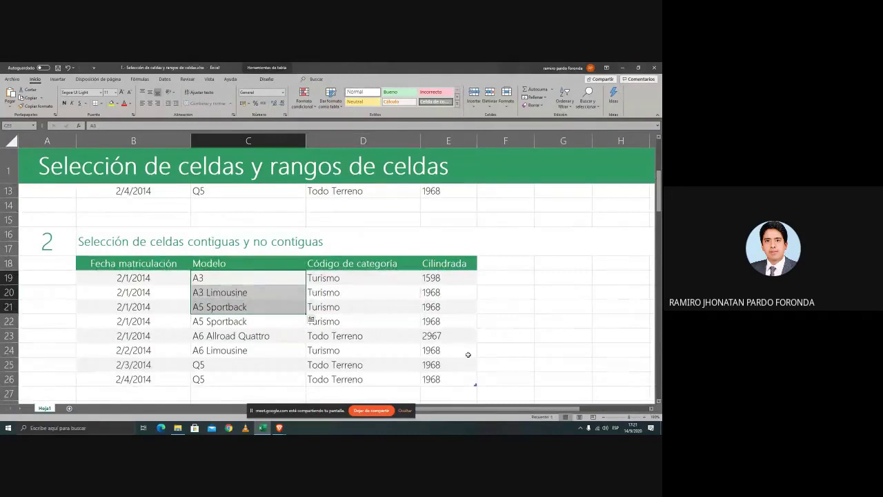
key("shift+Right")
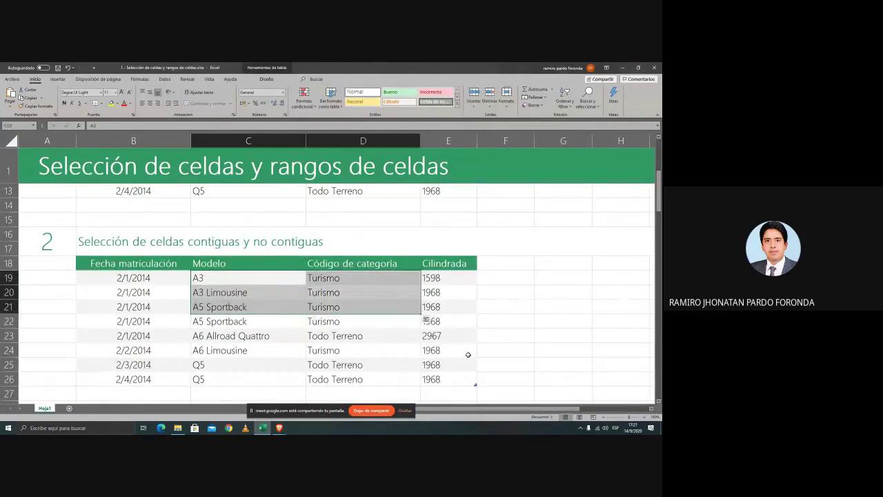
- Move to B19 and extend the selection to the contiguous range B19:D21
key("Left")
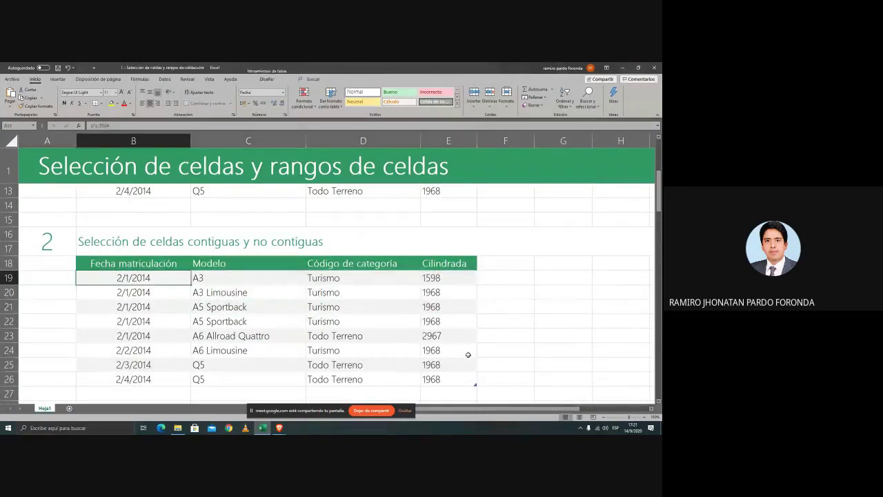
key("shift+Right")
key("shift+Right")
key("shift+Left")
key("shift+Left")
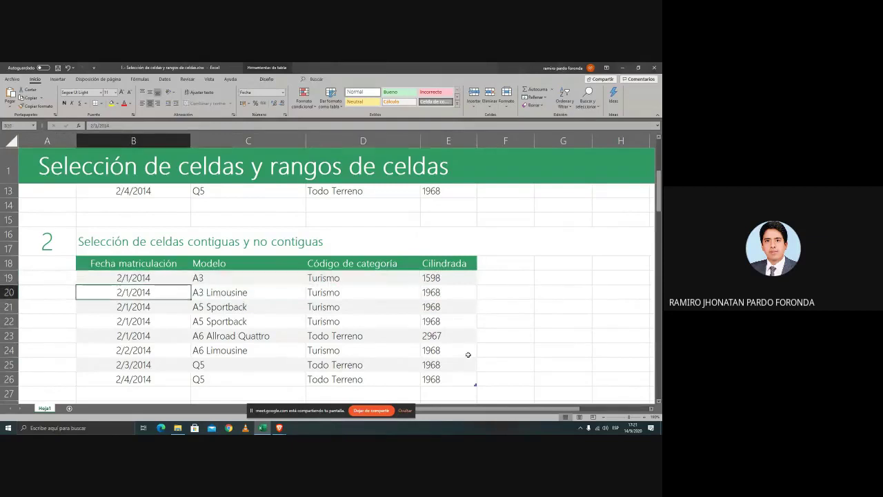
key("shift+Down")
key("shift+Right")
key("shift+Right")
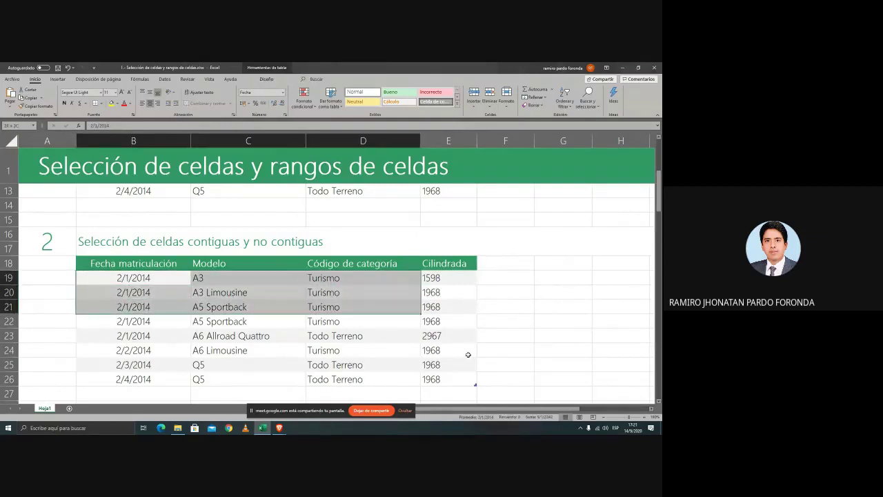
- Extend the selection down to row 24 and across to column E so that it covers B19:E24
key("shift+Down")
key("shift+Down")
key("shift+Down")
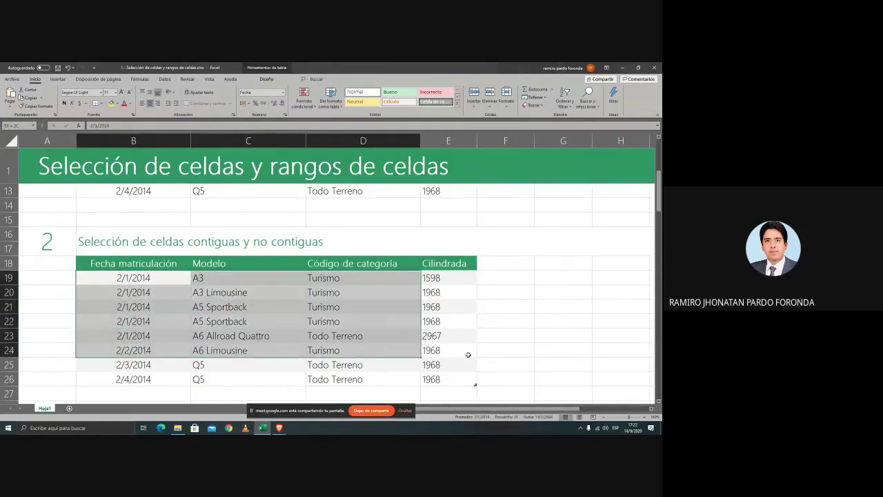
key("shift+Left")
key("shift+Left")
key("shift+Right")
key("shift+Right")
key("shift+Right")
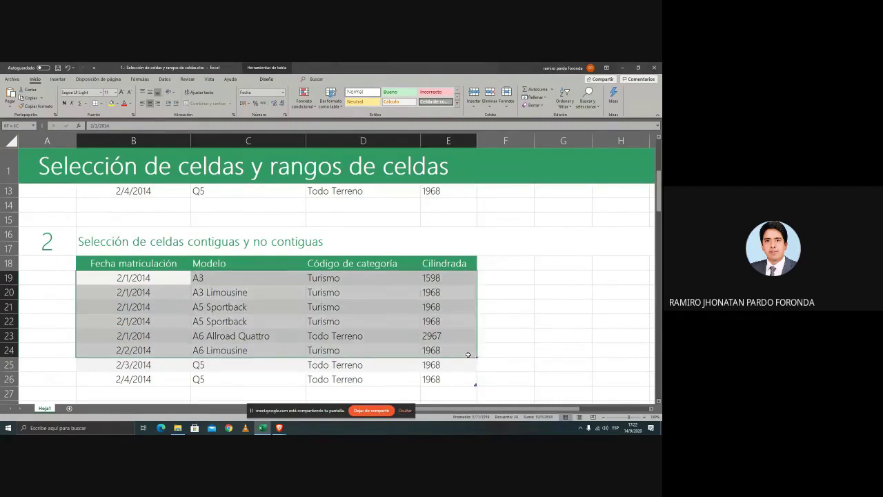
- Collapse the selection to B19, jump along row 19 to the last column XFD and return to B19
key("Up")
key("Down")
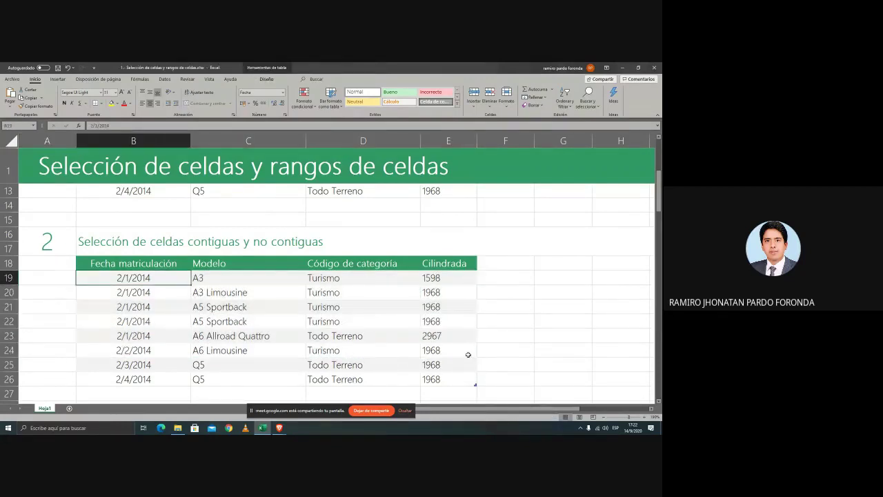
key("ctrl+Right")
key("ctrl+Right")
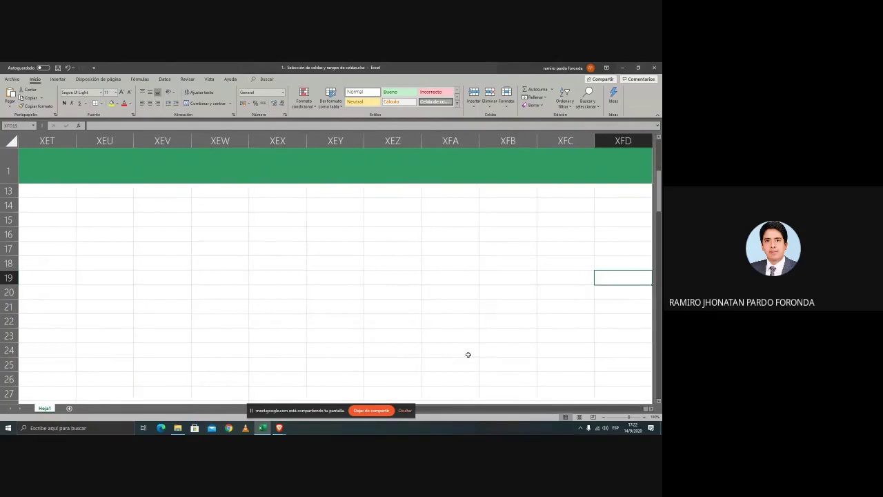
key("ctrl+Left")
key("ctrl+Left")
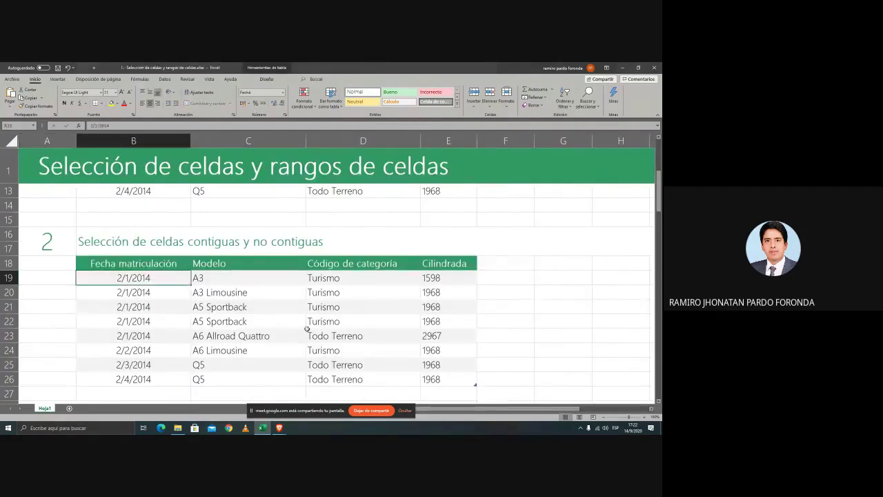
- Build a multiple-range selection of B19:B23, C21:C24, D20:D24 and E20:E22 in the section 2 table
left_click_drag(129, 279, 152, 335)
left_click_drag(266, 306, 248, 350)
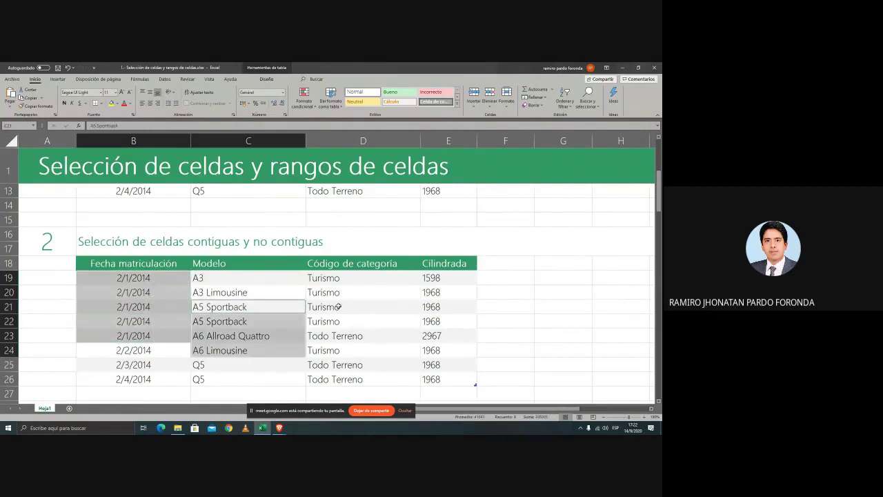
left_click_drag(335, 292, 383, 349)
left_click_drag(437, 290, 432, 320)
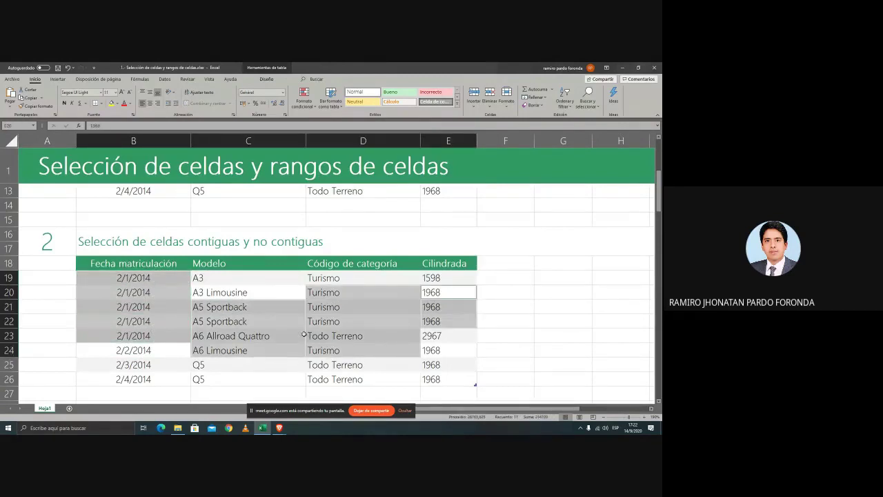
- Enter the note "Shift+ flechas del cursor" in cell G19 beside the section 2 table
left_click(556, 279)
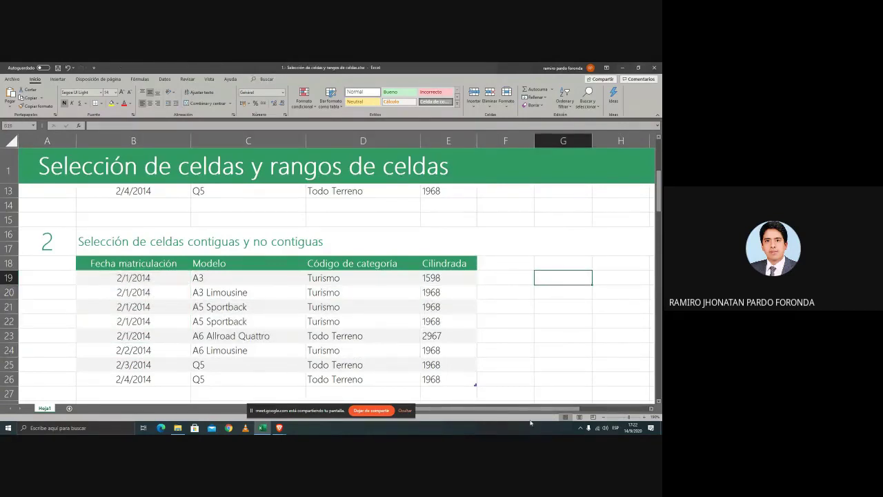
type("Shi")
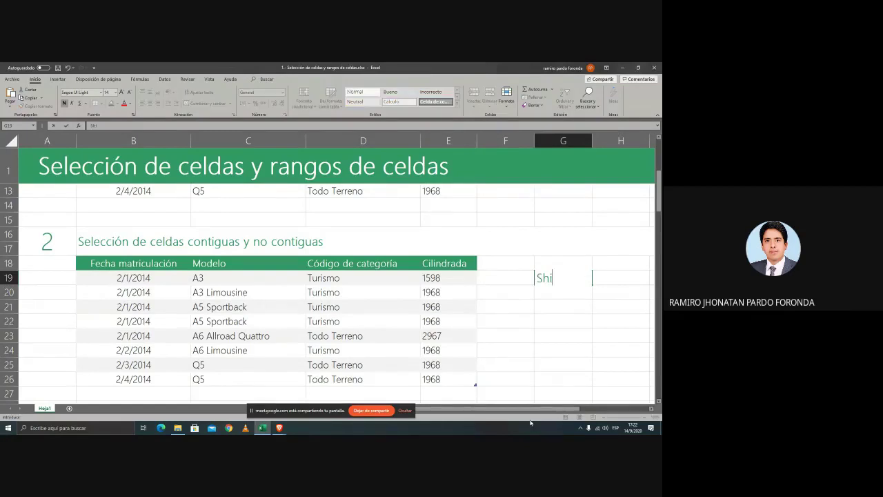
type("ft+ flechas del c")
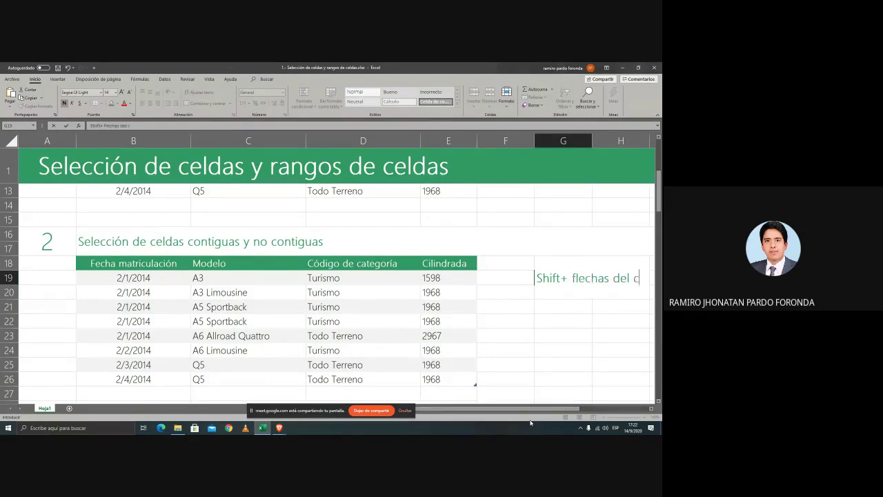
type("ursor")
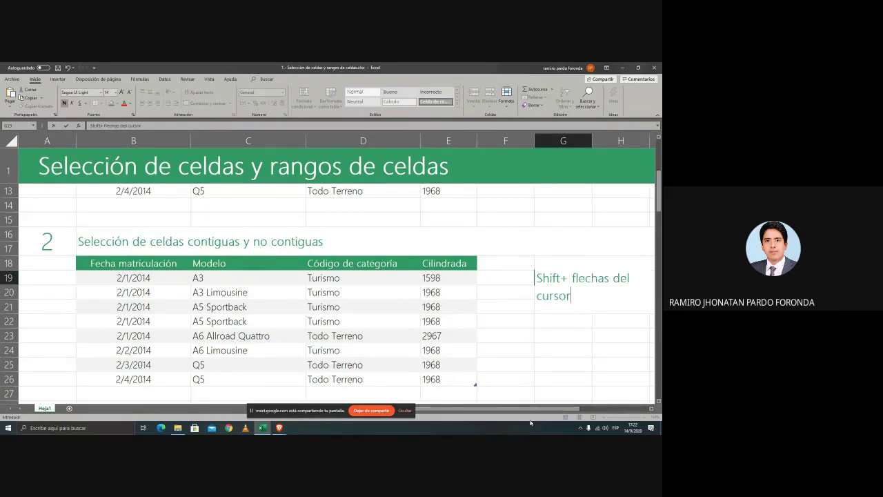
key("Return")
- Extend the note in G19 with "= selección contigua"
key("Right")
key("Right")
key("Right")
key("Right")
key("Left")
key("Left")
key("Left")
key("Up")
key("Up")
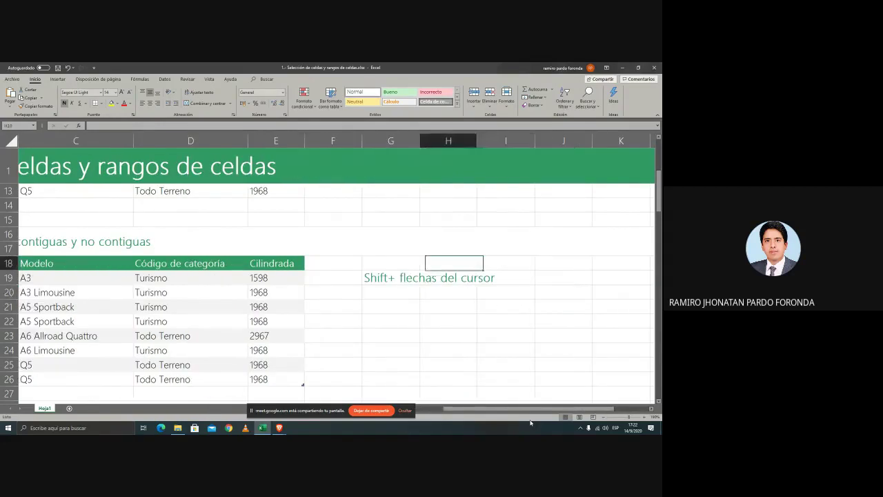
key("Left")
key("Down")
key("F2")
type("=")
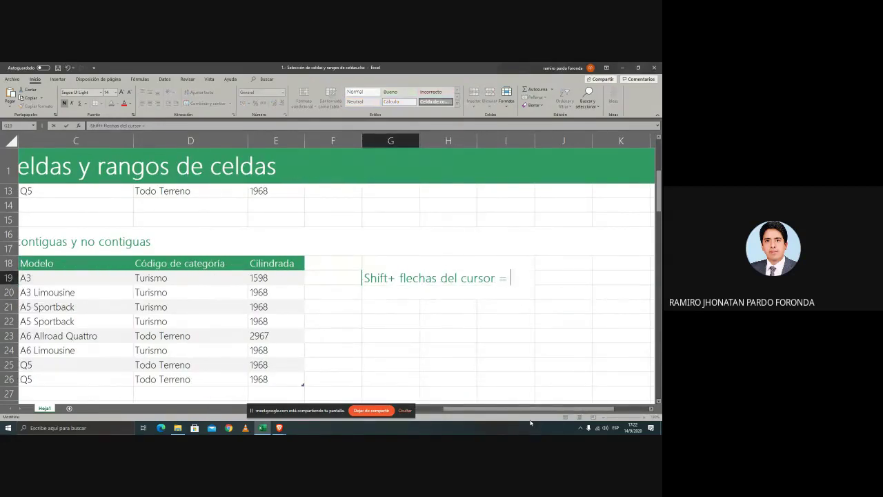
type(" selección no")
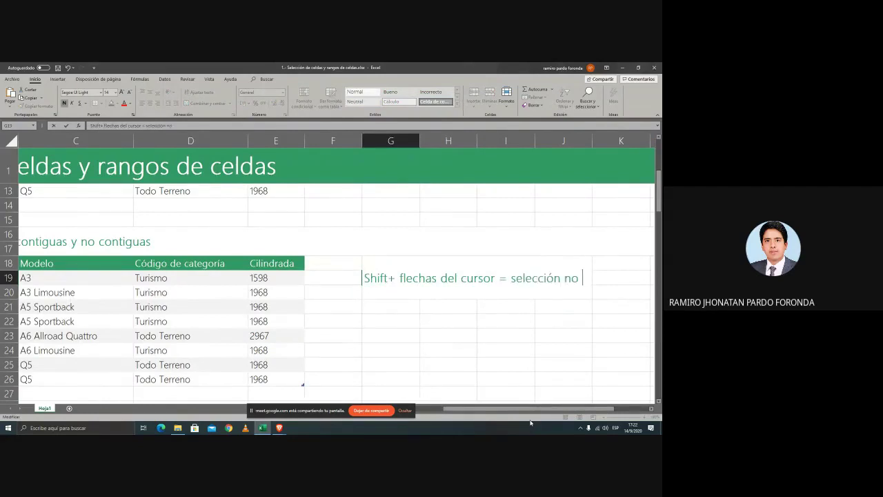
key("BackSpace")
key("BackSpace")
key("BackSpace")
type("contigua")
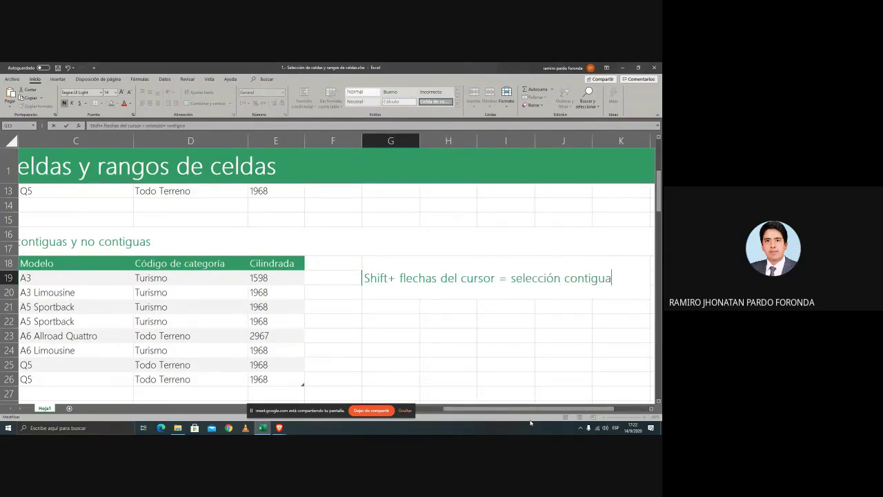
key("Return")
- Enter "Ctrl" in cell G21, below the contiguous selection note
key("Down")
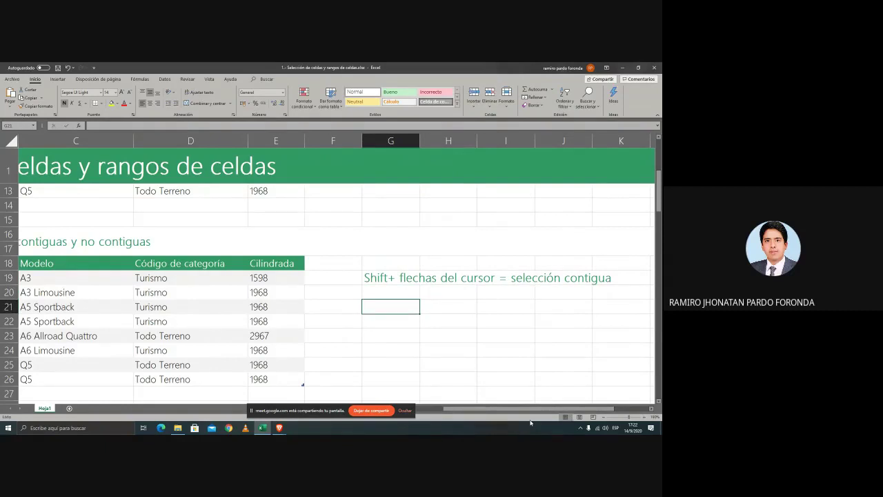
type("Ctrl")
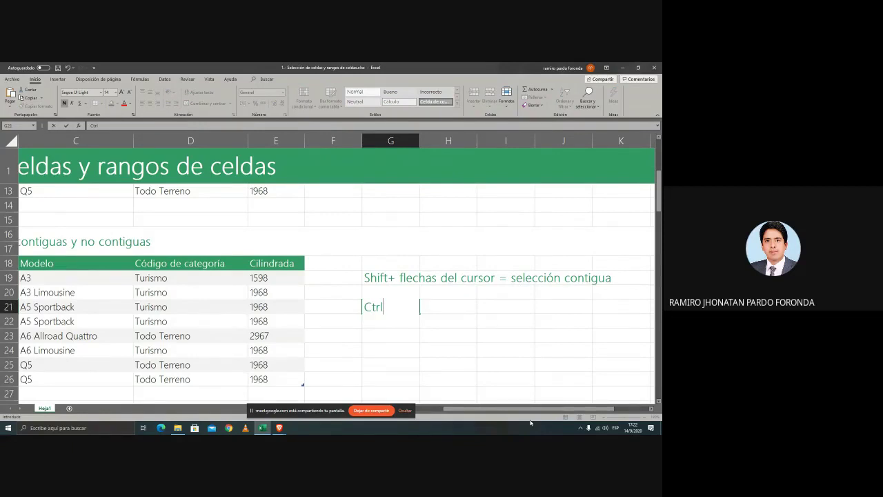
key("Up")
- Remove the word "del" from the note in G19 so it reads "Shift+ flechas cursor = selección contigua"
key("Up")
key("F2")
key("Left")
key("Left")
key("Left")
key("Left")
key("Left")
key("Left")
key("Left")
key("Left")
key("Left")
key("Left")
key("Left")
key("Left")
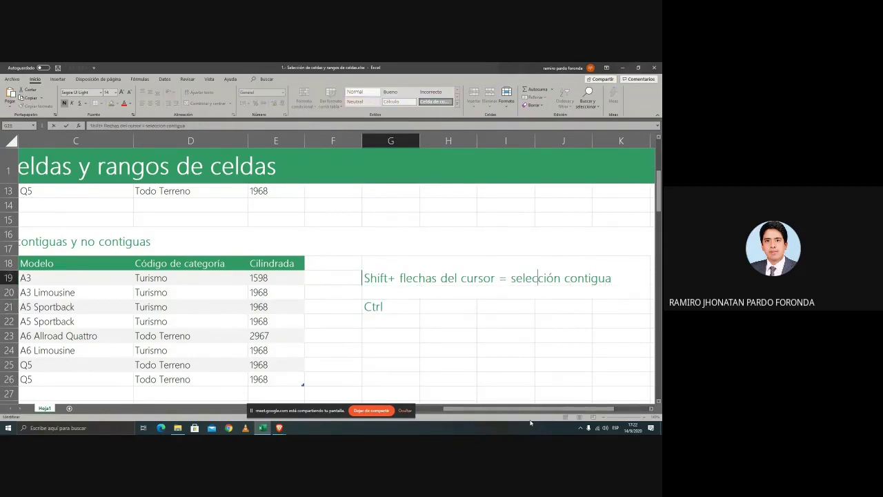
key("Left")
key("Left")
key("Left")
key("Left")
key("Left")
key("Left")
key("Left")
key("Left")
key("Left")
key("Left")
key("Left")
key("Left")
key("Left")
key("Left")
key("BackSpace")
key("BackSpace")
key("BackSpace")
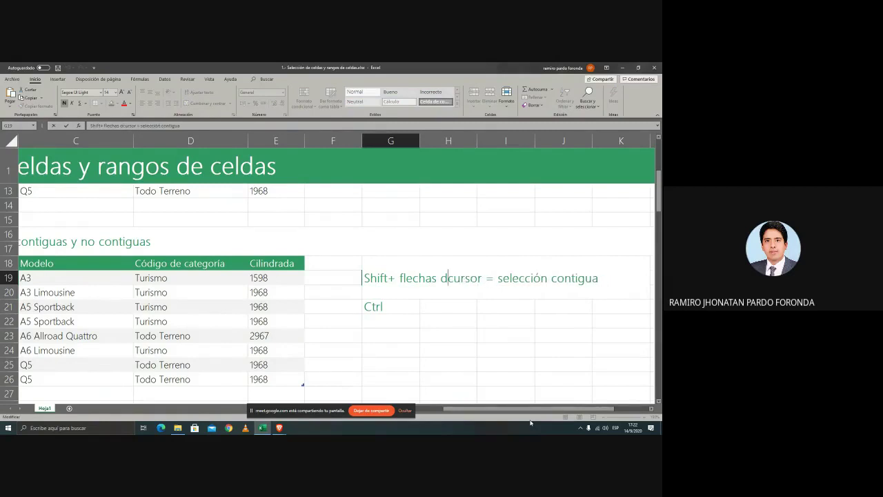
key("BackSpace")
key("Return")
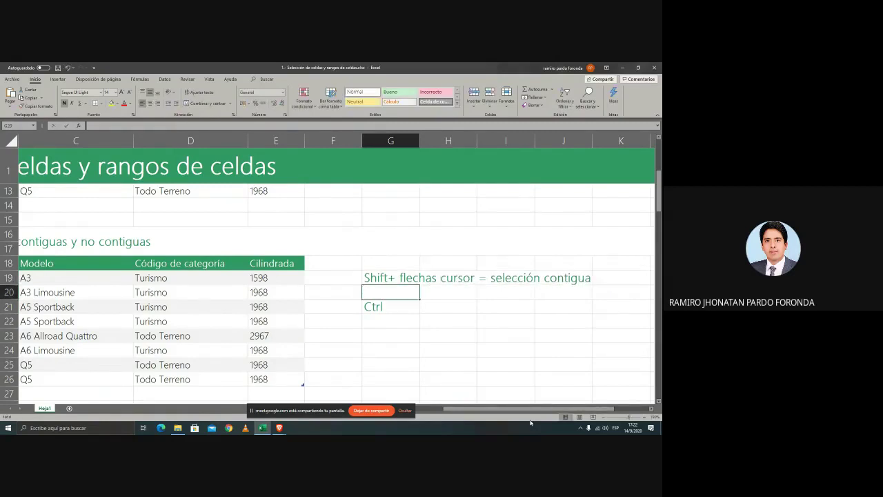
- Extend the note in G21 to "Ctrl + clic izquierdo = selección no contigua"
key("Down")
key("F2")
type("+ ")
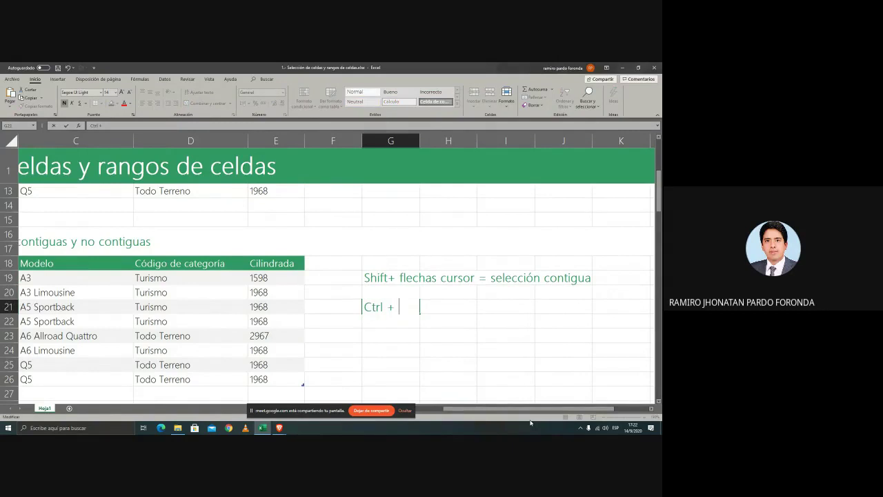
type("clic izquierdo ")
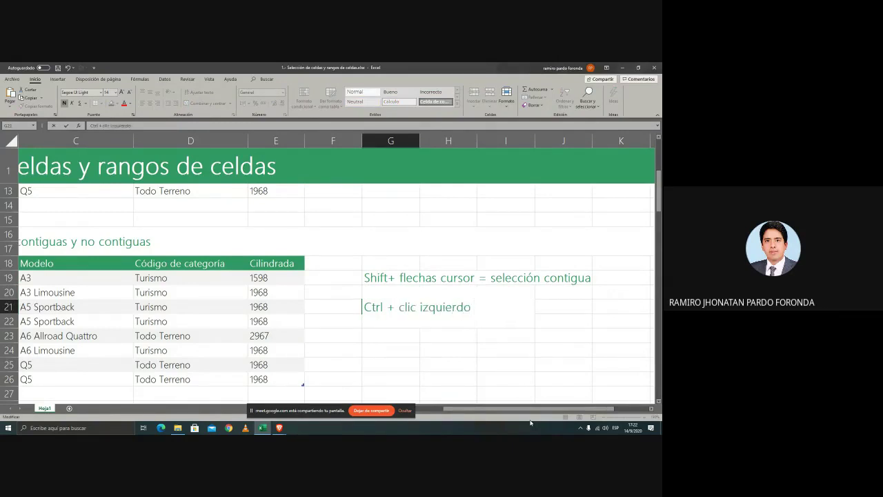
type("= selección no contig")
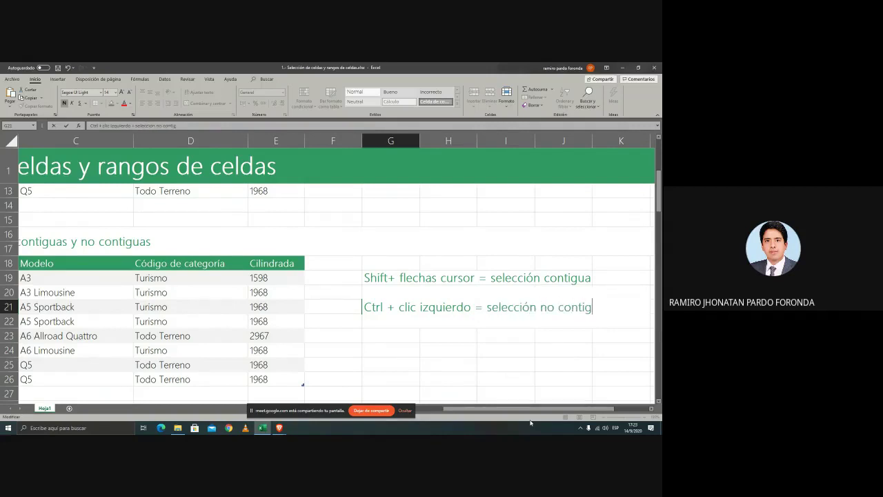
type("ua")
key("Return")
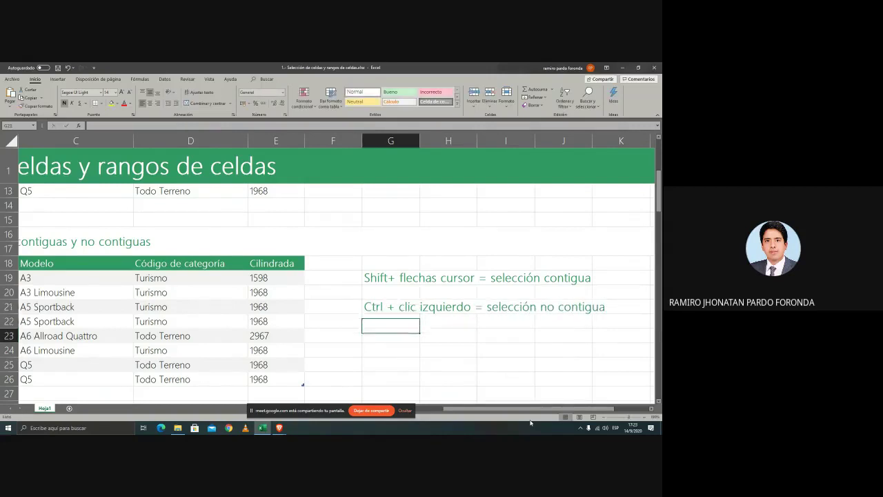
- Select the contiguous range B22:E22 in the section 2 table, starting from E22
key("Down")
key("Down")
key("Left")
key("Left")
key("Up")
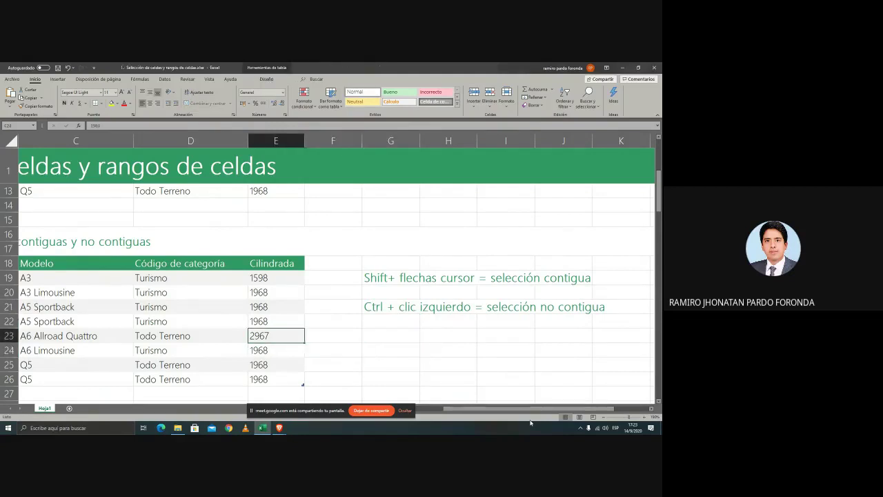
key("Right")
key("Right")
key("Up")
key("Left")
key("Left")
key("shift+Left")
key("shift+Right")
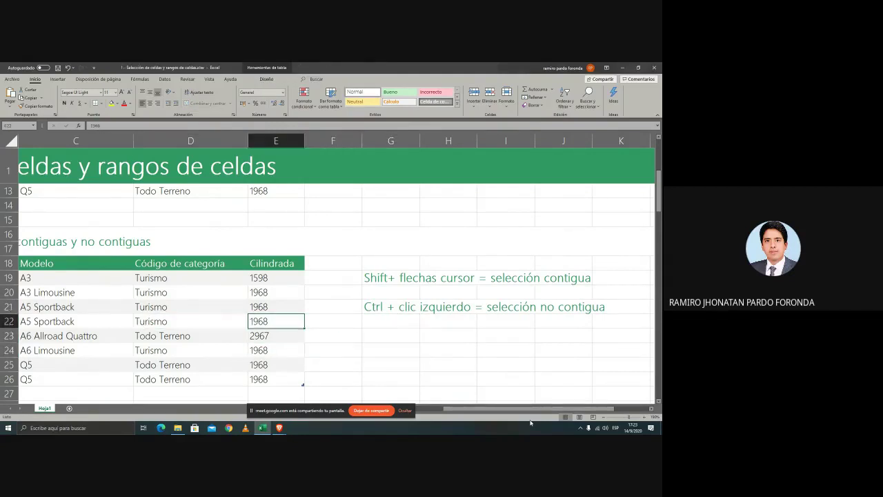
key("shift+Left")
key("shift+Left")
key("shift+Left")
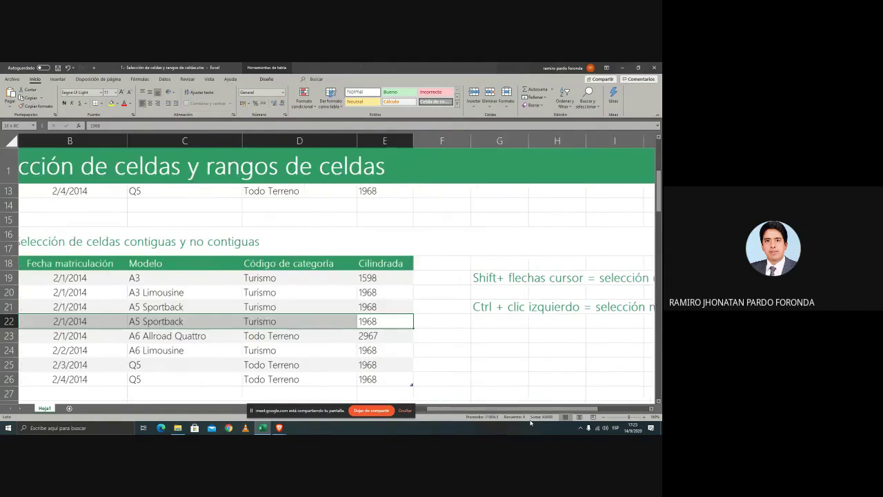
- Reshape the contiguous selection anchored at E22 to cover C21:E22, vary its extent downward, and release it
key("shift+Right")
key("shift+Up")
key("shift+Up")
key("shift+Down")
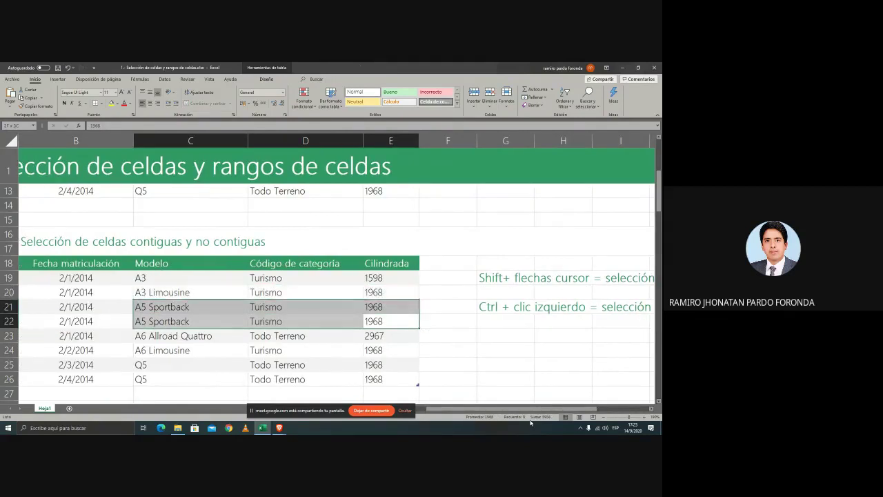
key("shift+Down")
key("shift+Right")
key("shift+Down")
key("shift+Down")
key("Down")
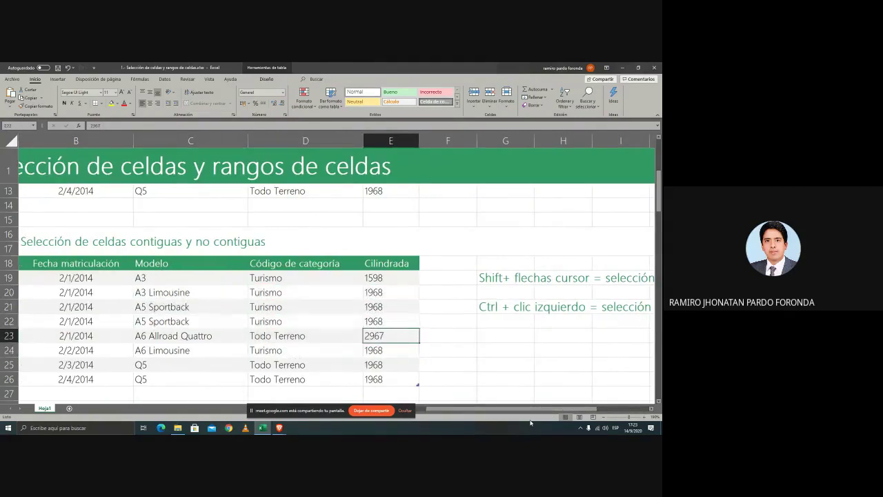
- Build a non-contiguous selection of H21, C21:D24 and E25:E27, and clear it by selecting E19
key("Right")
key("Right")
key("Up")
key("Up")
key("Right")
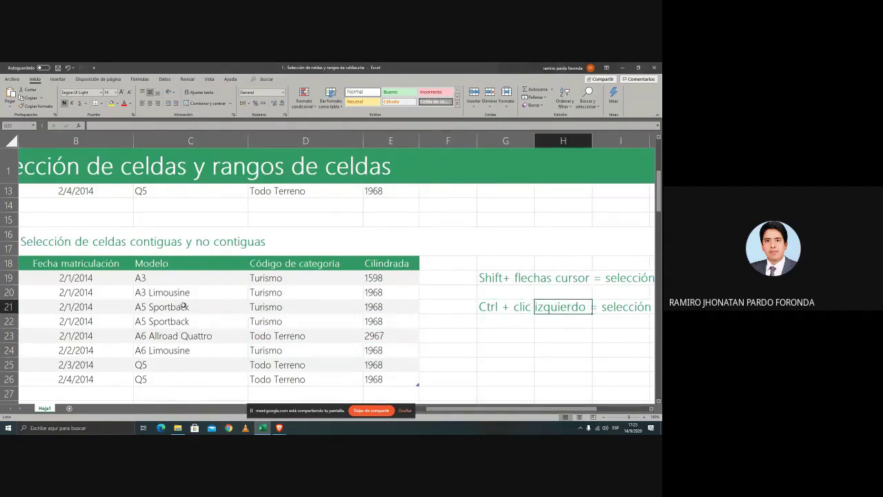
left_click_drag(183, 307, 303, 350)
left_click_drag(396, 359, 402, 390)
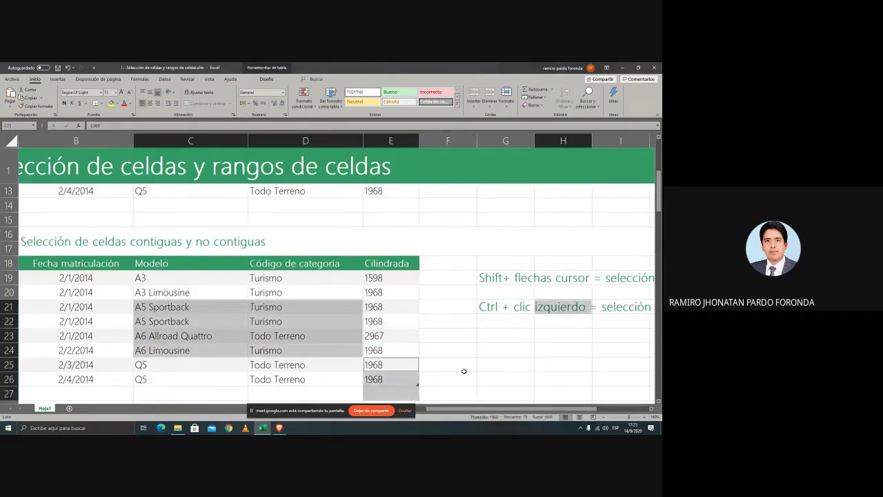
left_click(394, 287)
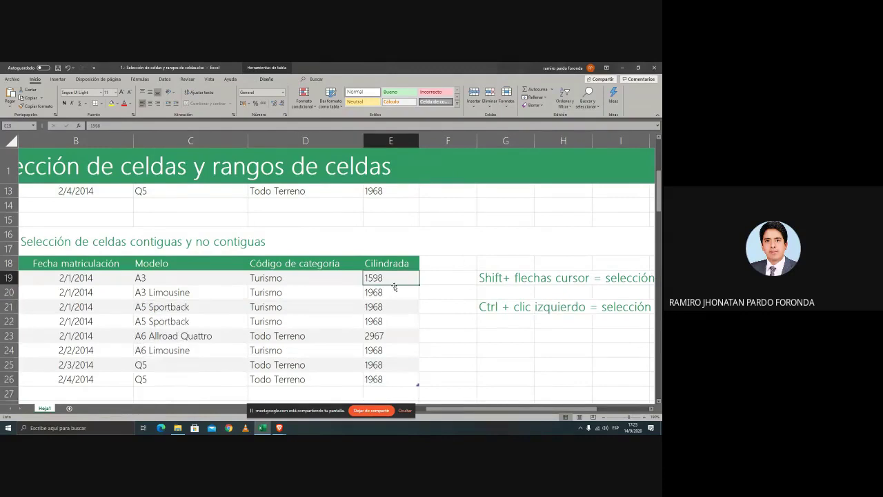
- Select different parts of the "A3 Limousine" text of section 3's cell B31 in the formula bar, and leave editing
scroll(394, 287, "down", 3)
scroll(394, 287, "down", 2)
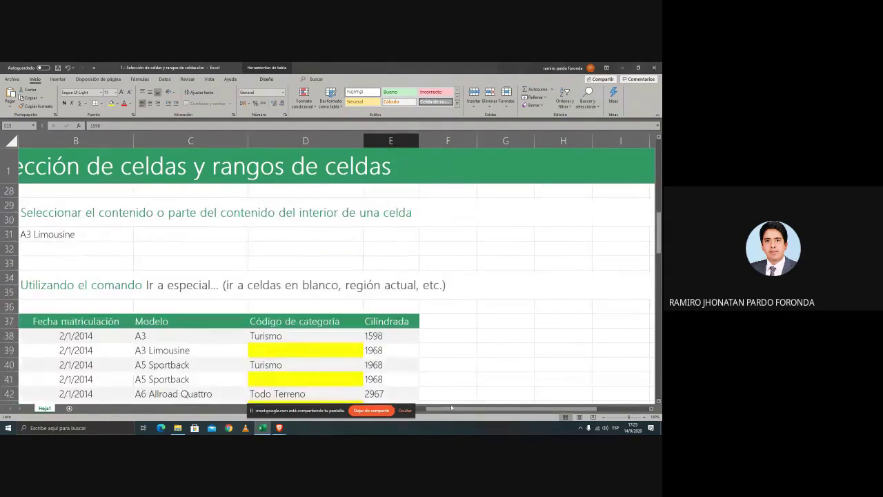
left_click_drag(451, 408, 325, 408)
left_click(145, 234)
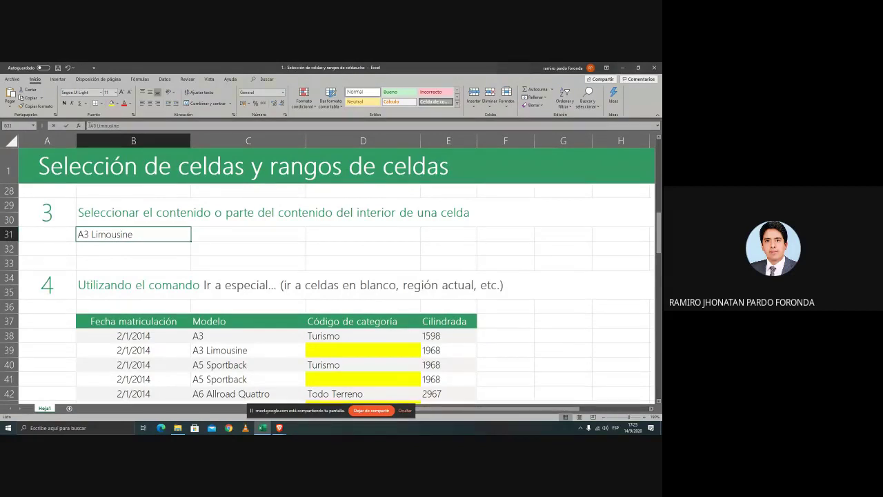
left_click_drag(97, 126, 122, 125)
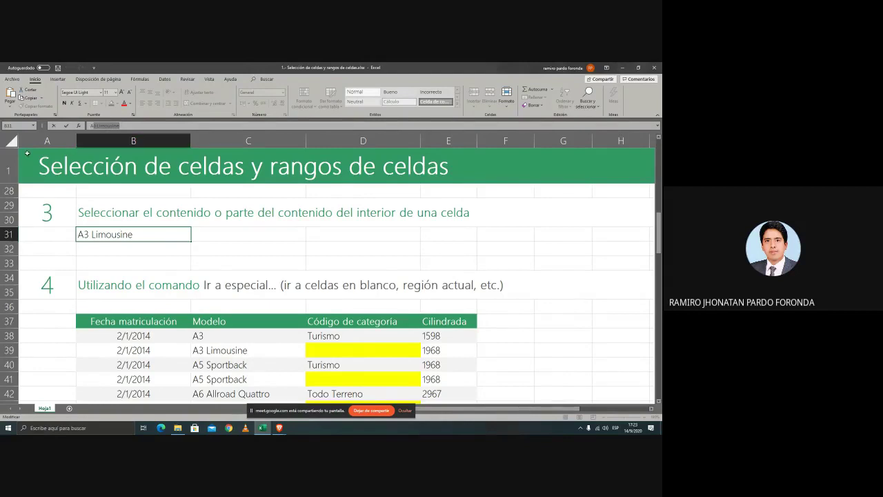
left_click(92, 126)
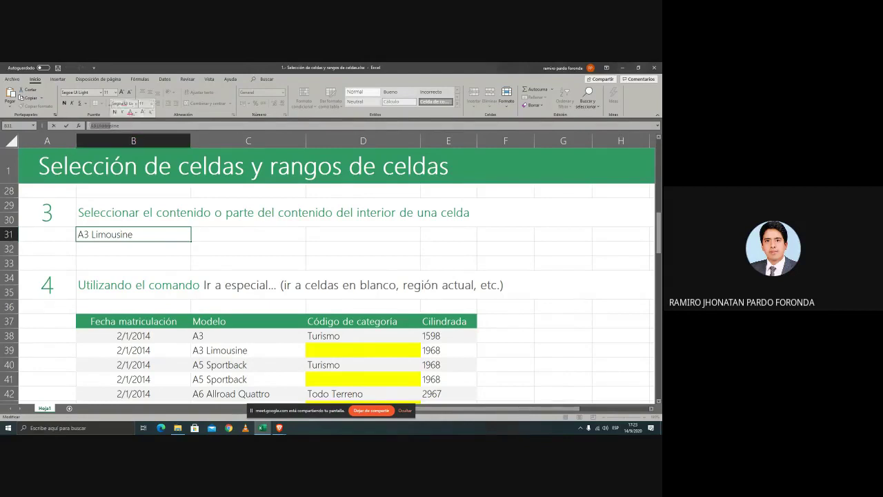
mouse_move(119, 125)
left_mouse_down()
mouse_move(69, 125)
mouse_move(109, 125)
left_mouse_up()
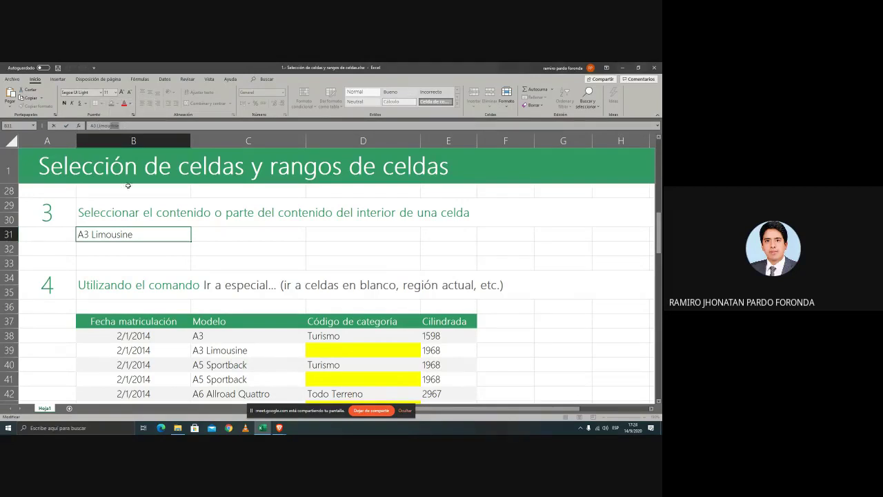
left_click(136, 262)
- Open cell B31 for in-cell editing, try selecting its text directly inside the cell, and cancel the edit
left_click(129, 234)
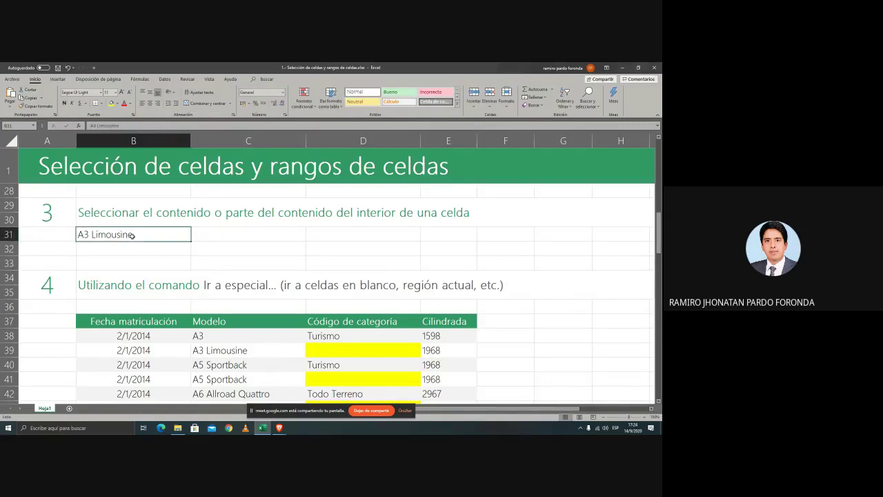
double_click(167, 234)
left_click_drag(161, 243, 93, 242)
left_click(95, 249)
left_click(134, 226)
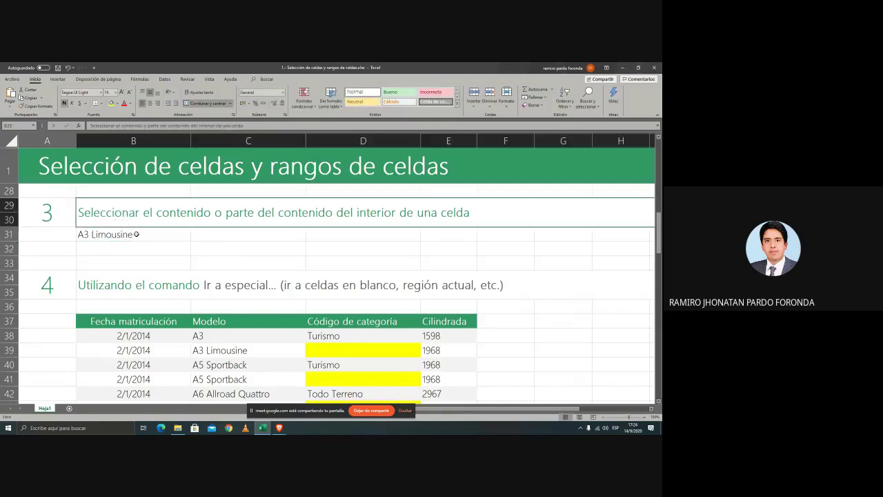
left_click(137, 234)
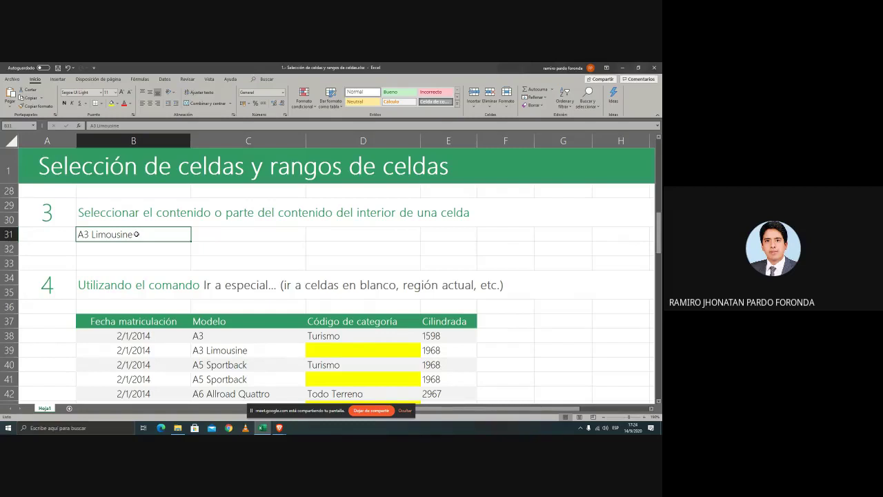
double_click(136, 234)
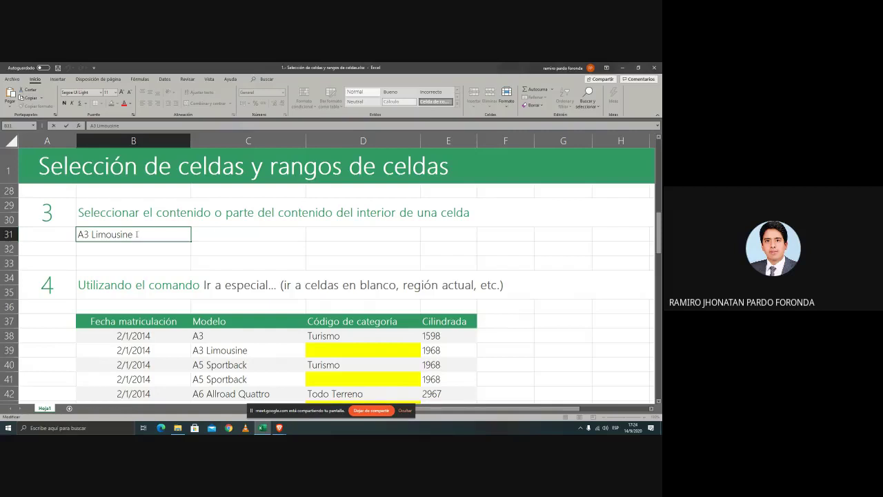
key("Escape")
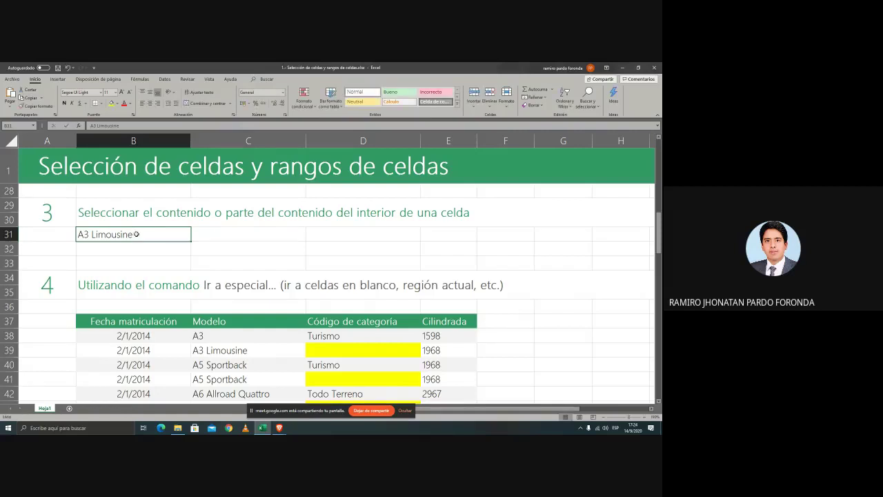
- Enter the note "F2 = muestra el contenido de la celda" in cell D31
key("Right")
key("Right")
type("F2")
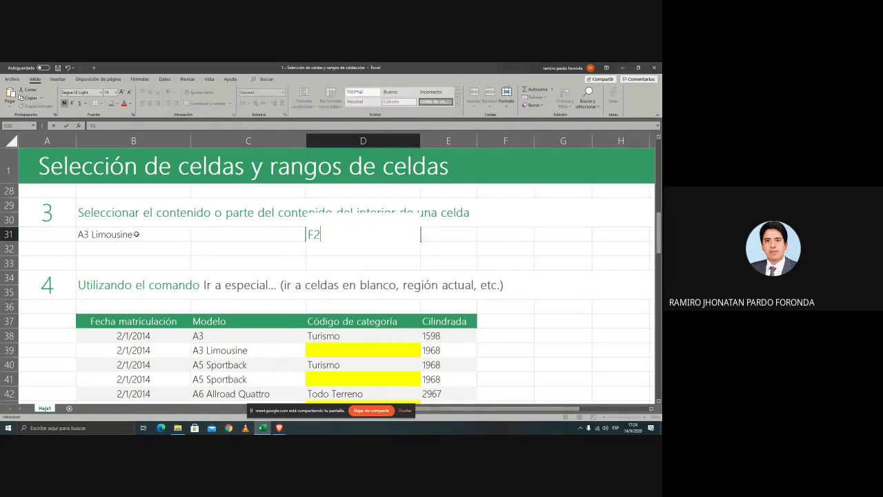
type("=")
key("F2")
key("BackSpace")
type("=MUESTR")
key("BackSpace")
key("BackSpace")
key("BackSpace")
key("BackSpace")
key("BackSpace")
key("BackSpace")
type("muestra el ")
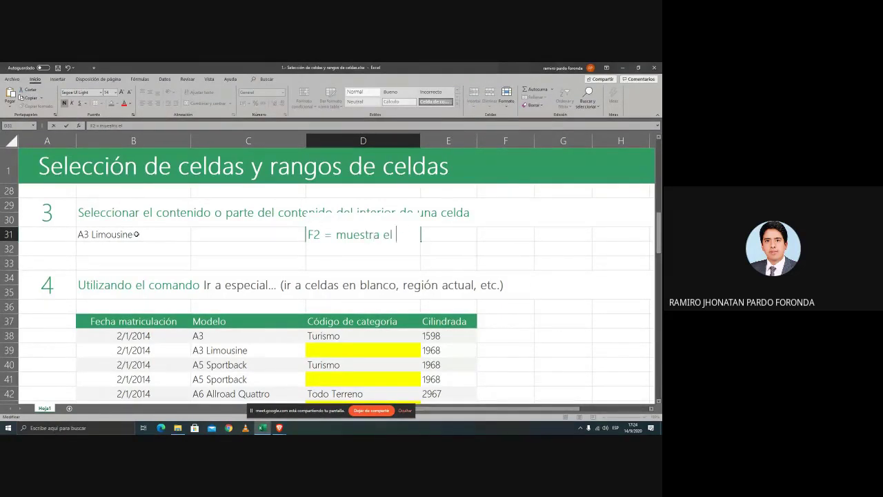
type("contenido del")
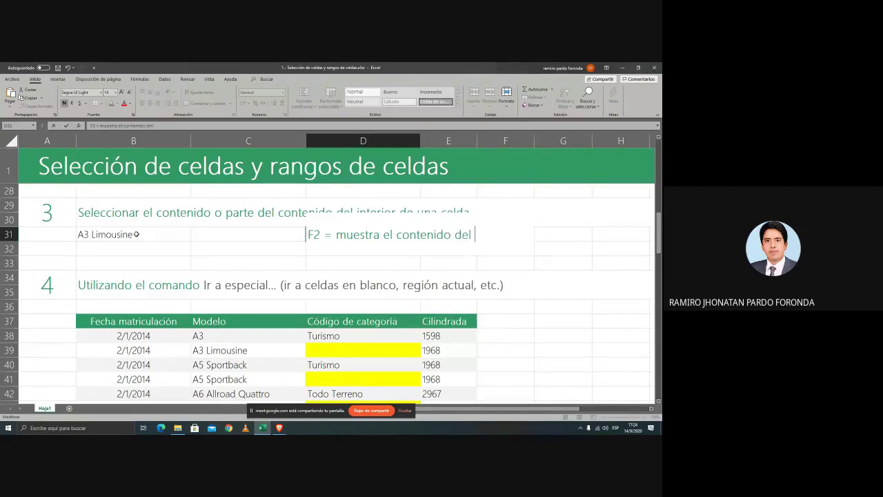
key("BackSpace")
key("BackSpace")
key("BackSpace")
type("e la celda")
key("BackSpace")
key("BackSpace")
type("lda")
key("Return")
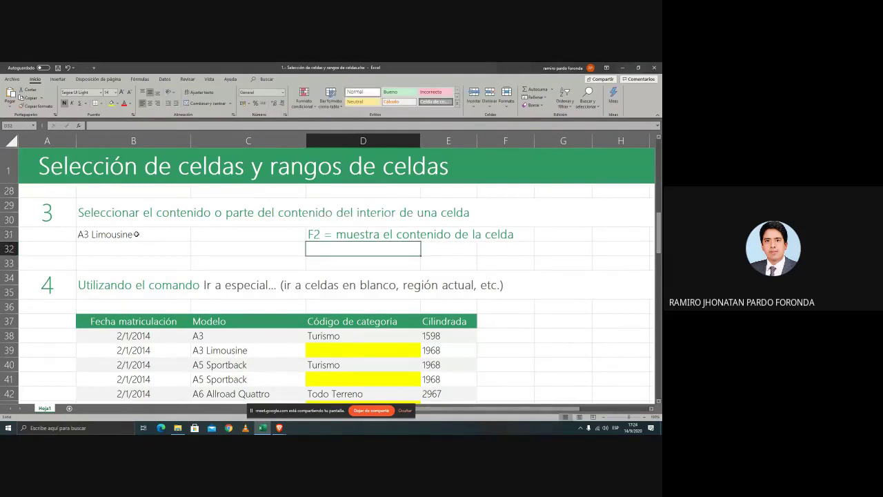
- Open B31 and the note in D31 for in-cell editing in turn, and leave each one
left_click(136, 235)
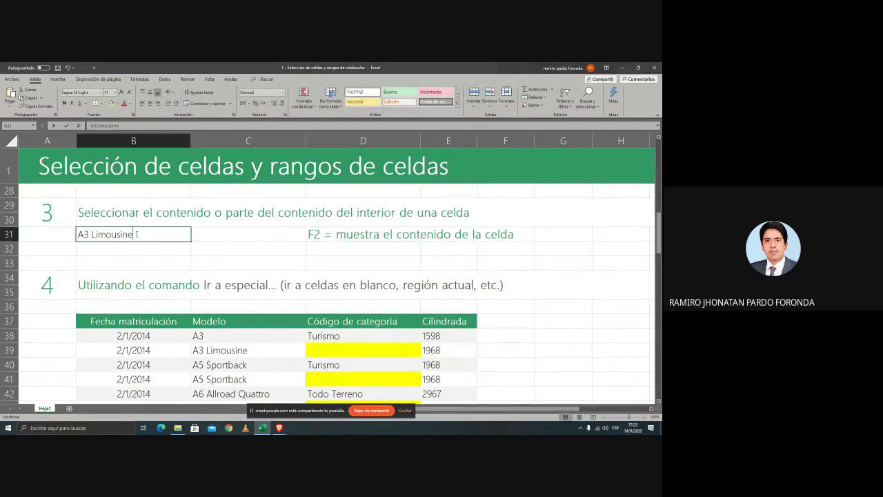
key("F2")
key("Escape")
key("Right")
key("Right")
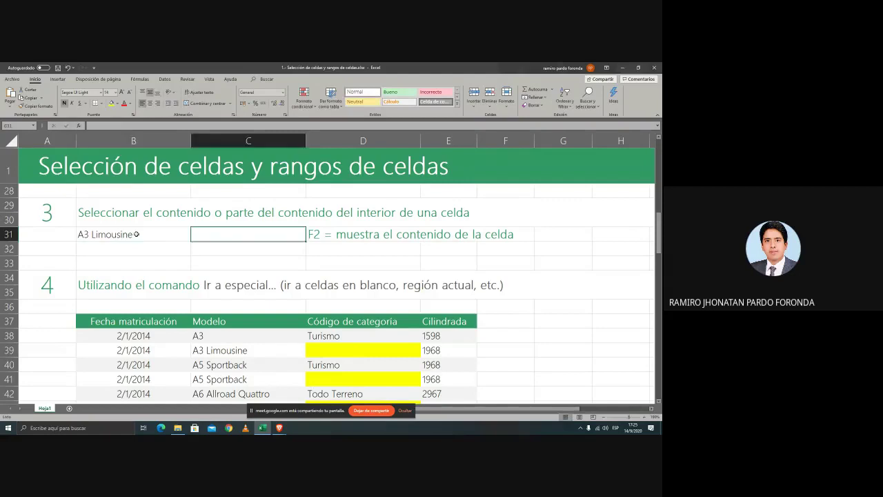
key("F2")
key("Left")
key("Left")
key("Left")
key("Left")
key("Left")
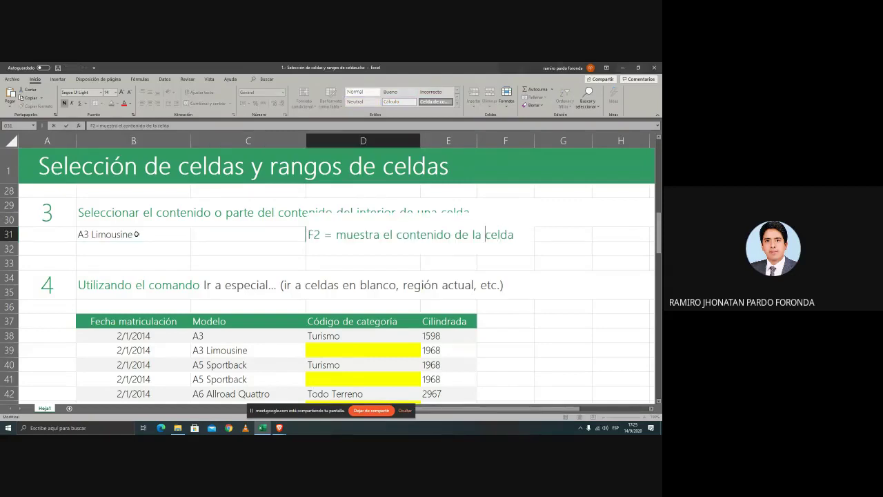
key("Return")
- Open the note in D31 for in-cell editing, select the first letters of "contenido" within it, and leave editing
key("Up")
key("F2")
key("Left")
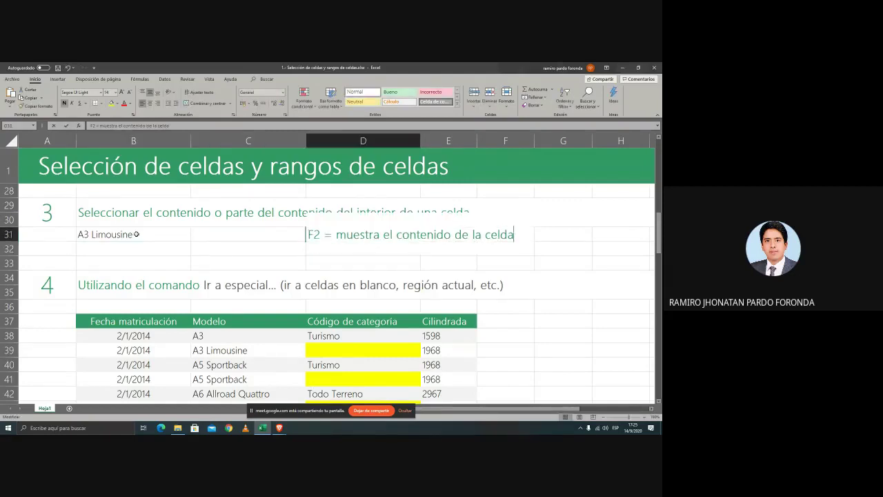
key("Left")
key("Left")
key("Left")
key("Left")
key("Left")
key("Left")
key("Left")
key("Left")
key("Left")
key("Left")
key("Left")
key("Left")
key("Left")
key("Left")
key("Left")
key("Left")
key("Left")
key("Left")
key("Left")
key("Left")
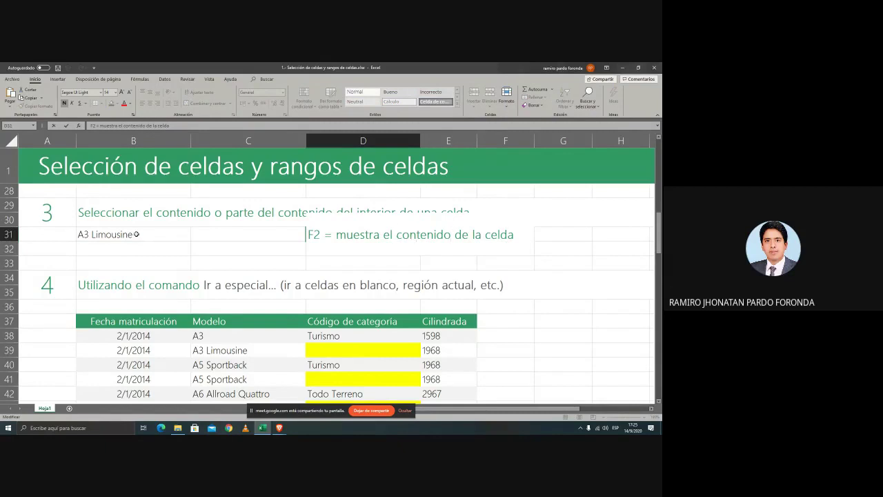
key("shift+Right")
key("shift+Right")
key("shift+Right")
key("shift+Right")
key("shift+Right")
key("shift+Right")
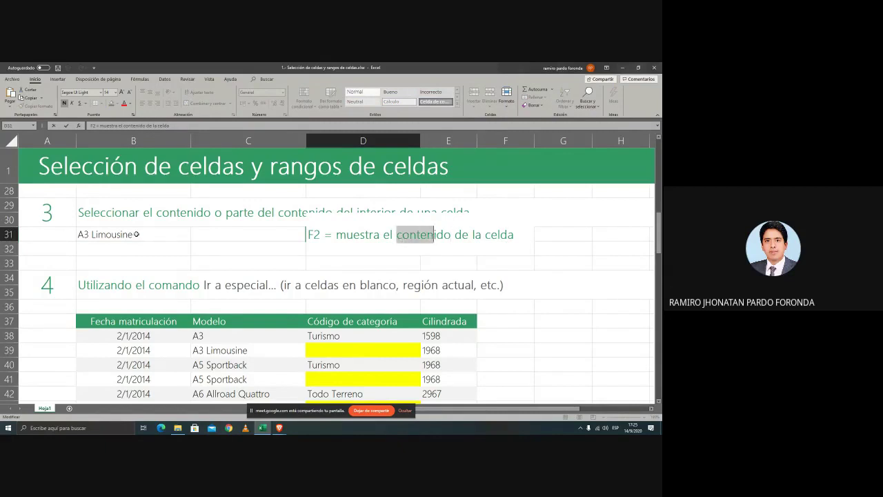
key("Escape")
key("Return")
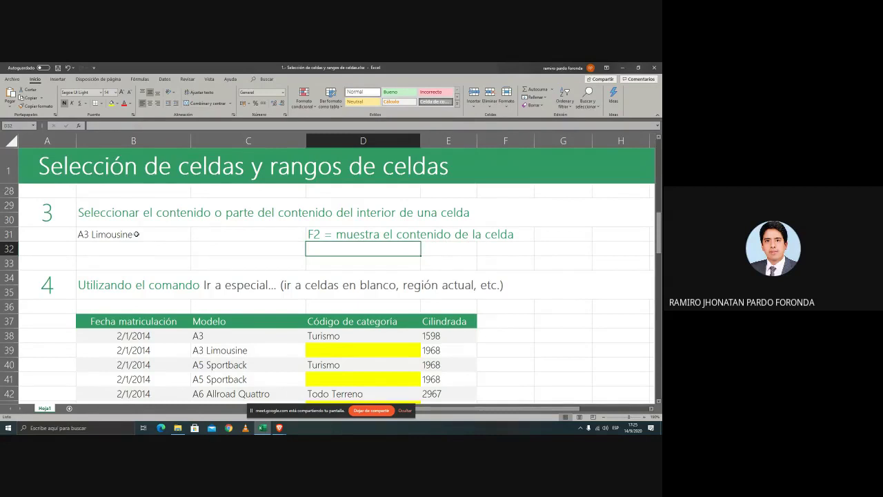
- Enter the note "esc = cancelar cambios realizados en la celda" in cell D32
type("esc")
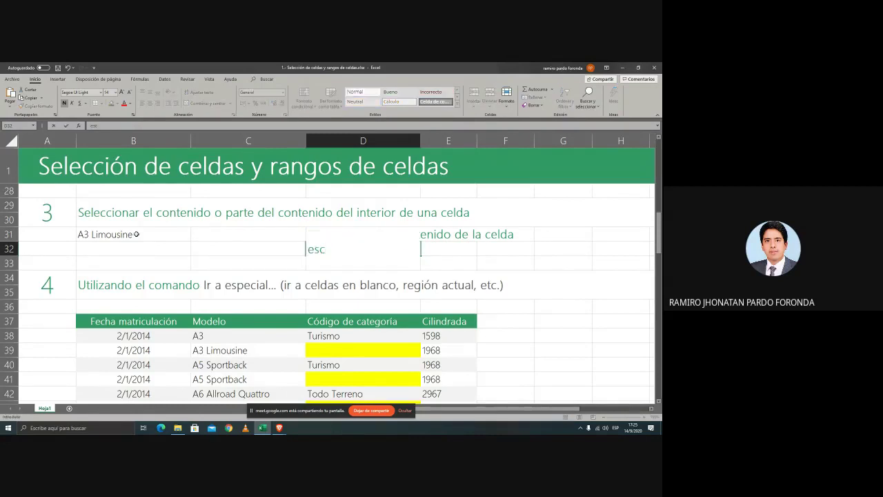
type("=")
key("Left")
key("Right")
type("cancelar")
key("BackSpace")
key("BackSpace")
key("BackSpace")
key("BackSpace")
type("elar ca")
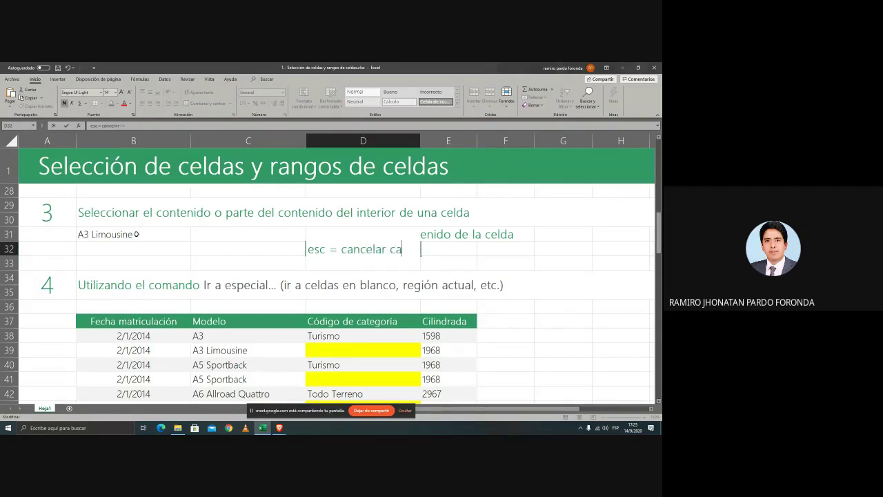
type("mbios realizado")
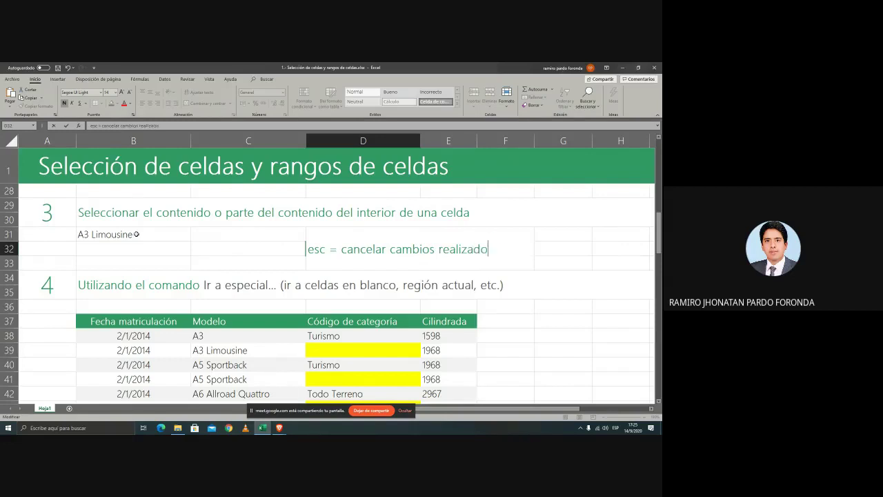
type("s en la celda")
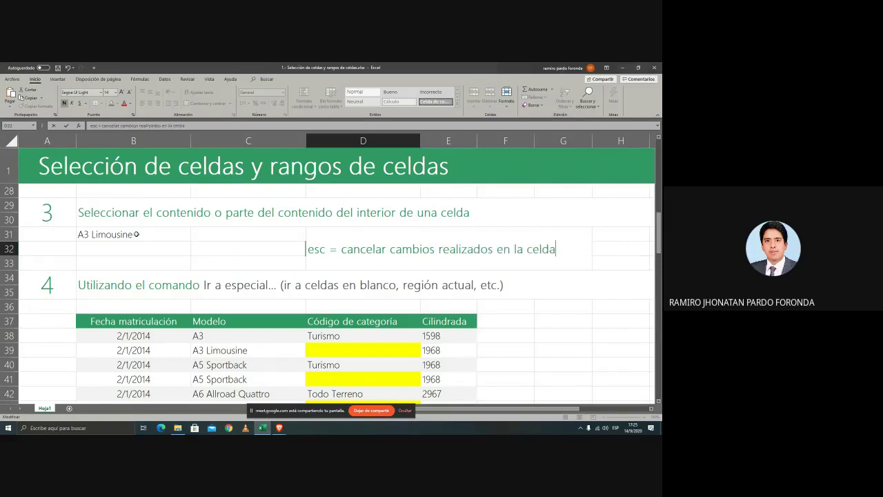
key("Return")
- Append "/ salir de la celda" to the end of the note in D32
key("Up")
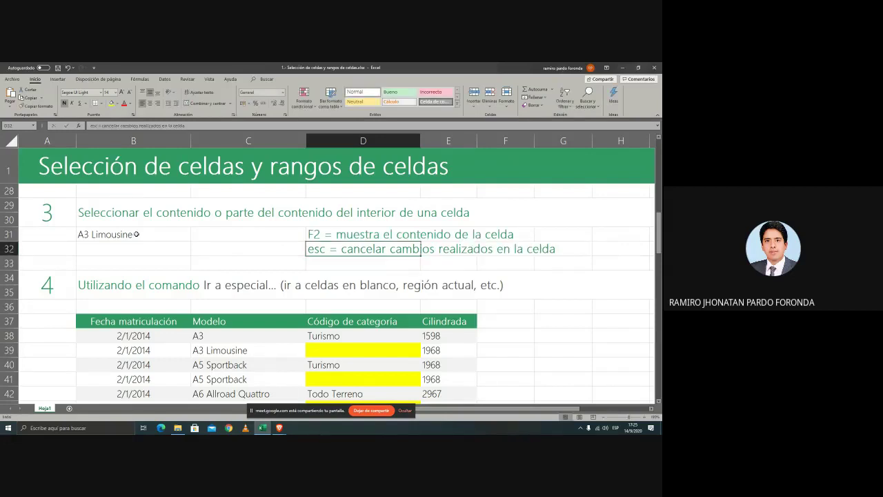
key("F2")
type("/ ")
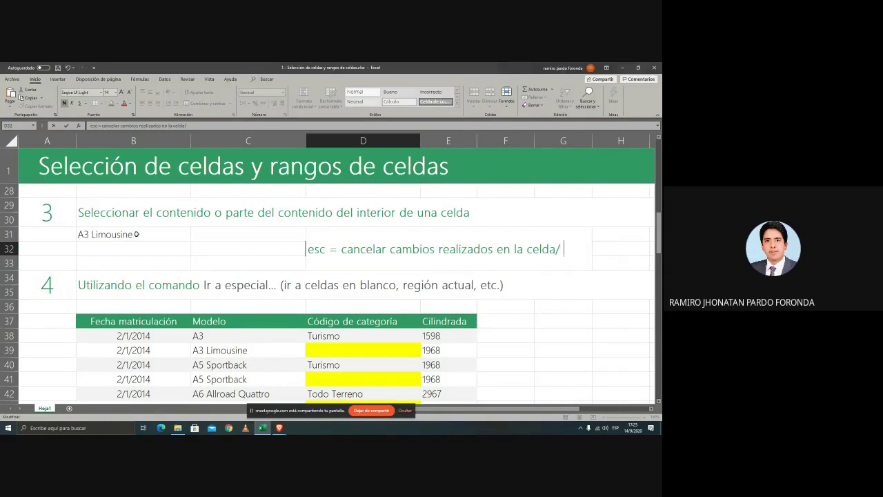
type("salir de la ")
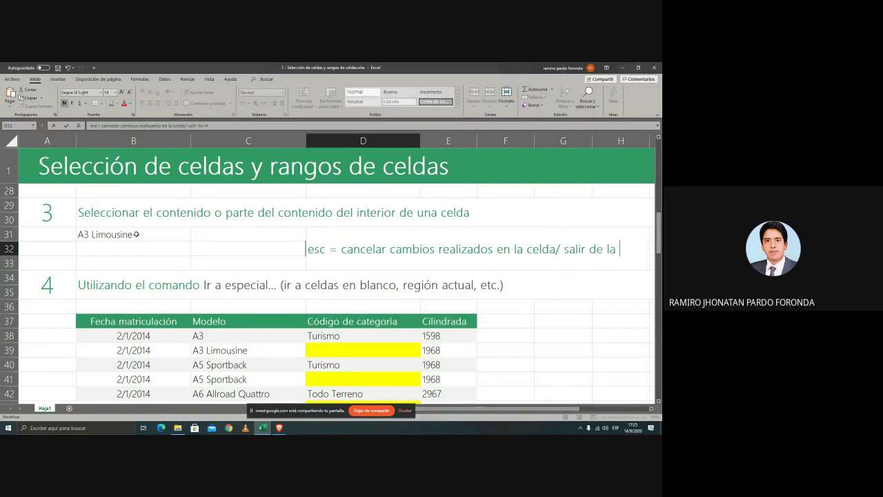
type("celda")
key("Return")
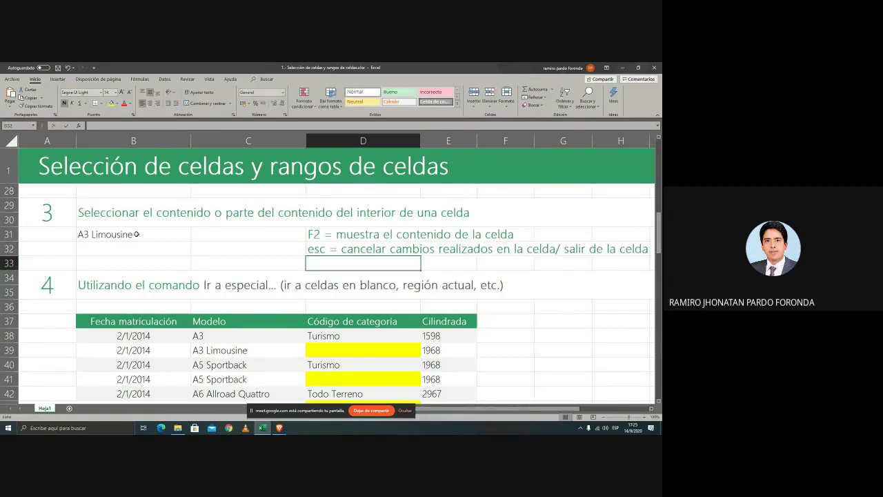
- Open cell B31 for in-cell editing, move the cursor back through its text, and cancel the edit
key("Left")
key("Left")
key("Up")
key("Up")
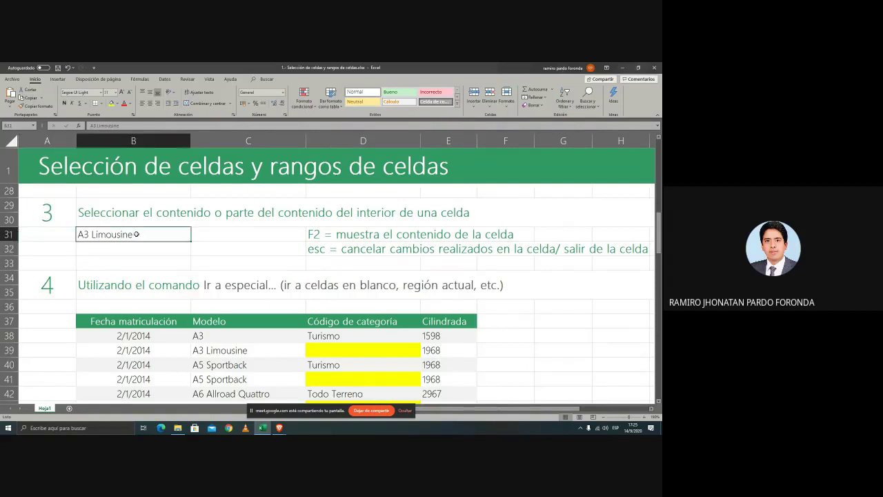
key("F2")
key("Left")
key("Left")
key("Left")
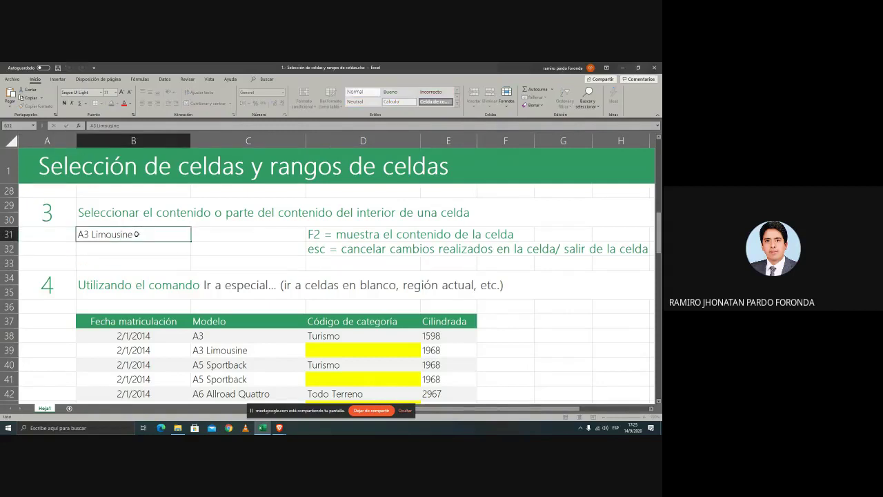
key("Escape")
- Open the note in D32 for in-cell editing several times, cancelling the edit each time
key("Down")
key("Down")
key("Right")
key("Right")
key("Up")
key("F2")
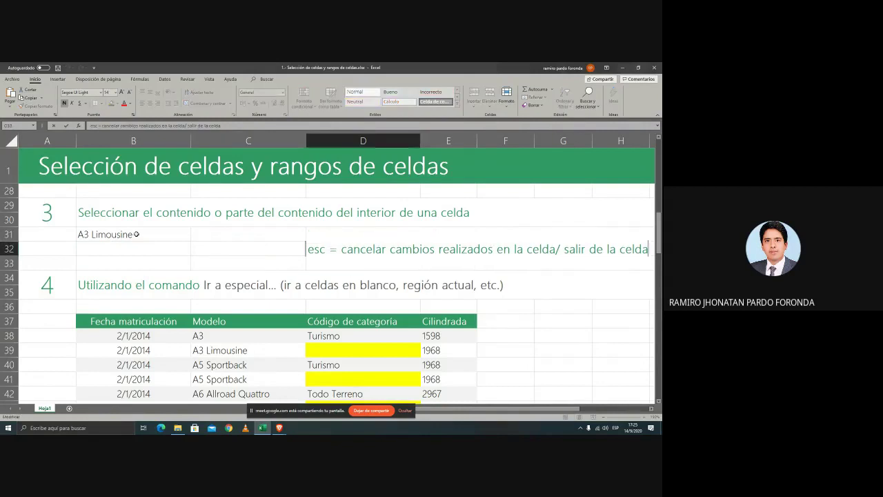
key("Escape")
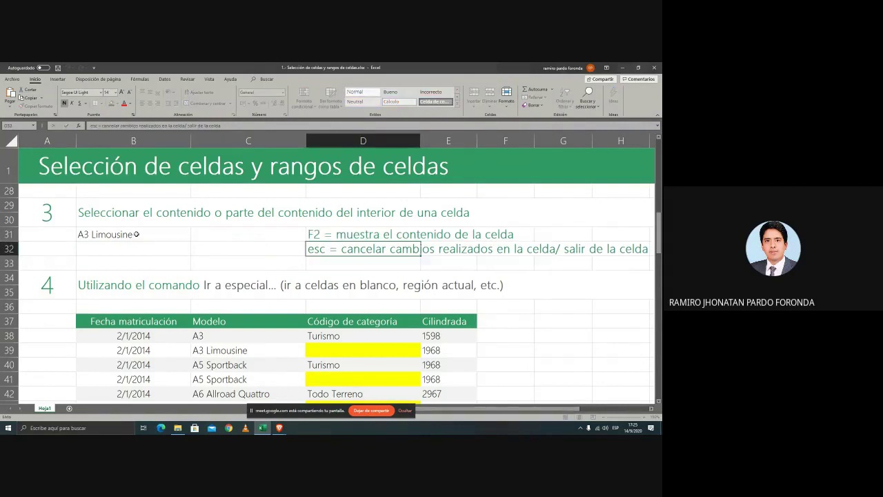
key("Up")
key("Down")
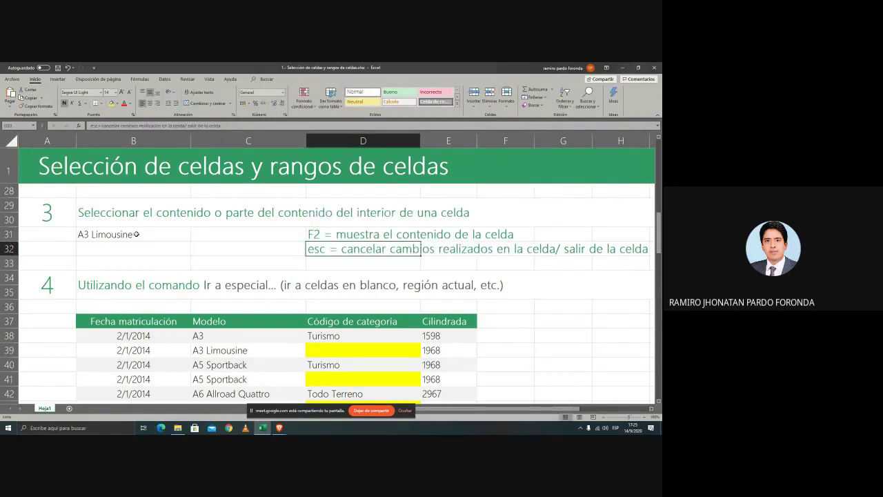
double_click(374, 249)
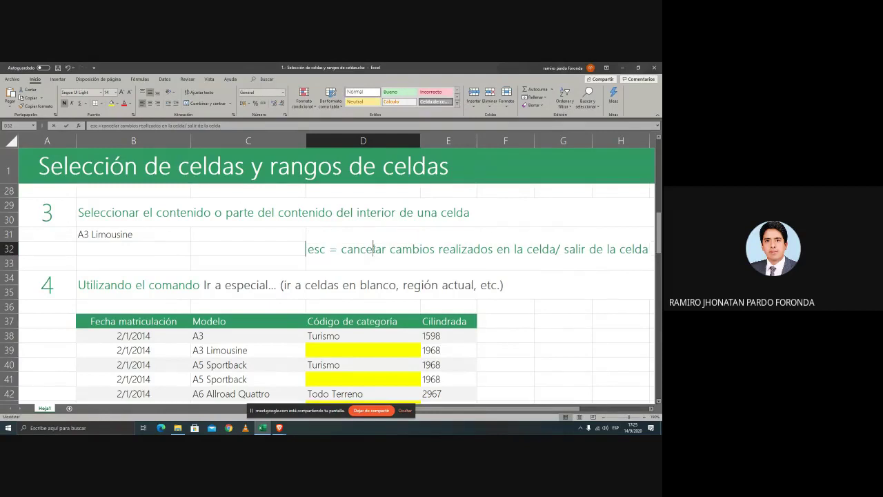
key("Escape")
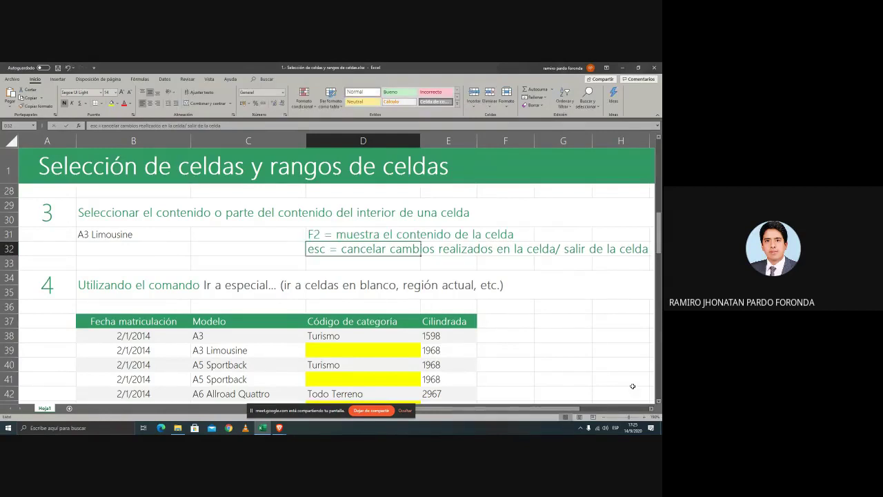
key("F2")
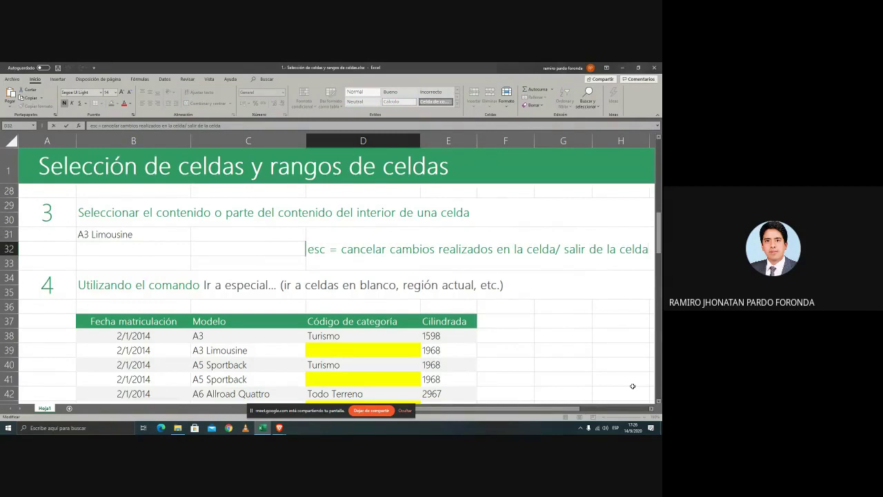
key("Escape")
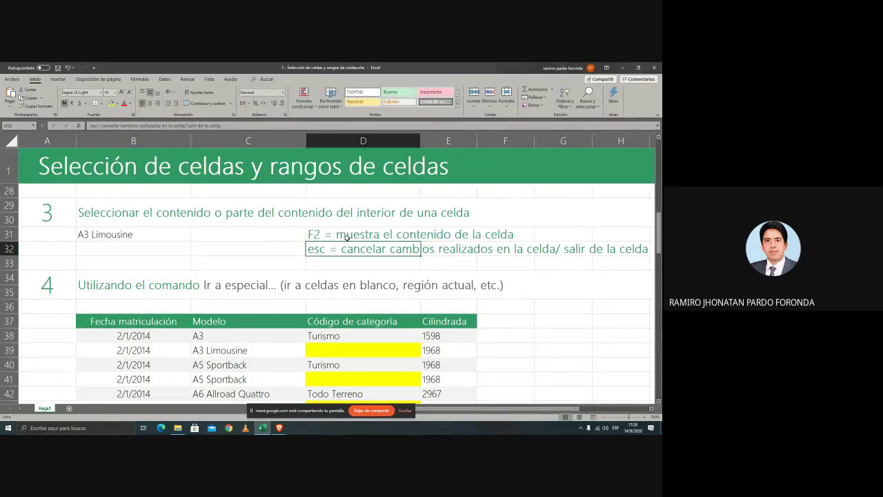
- Select part of the text of D31's note in the formula bar, and leave editing
left_click(347, 238)
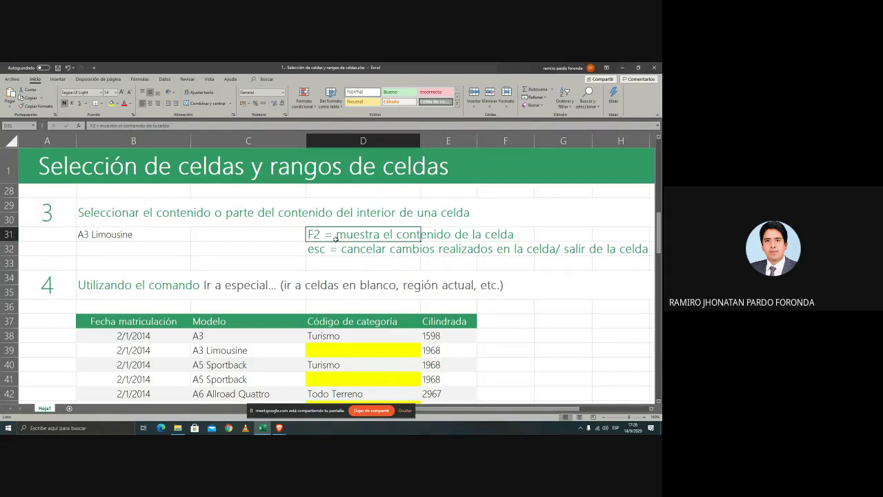
key("F2")
key("Escape")
left_click(199, 126)
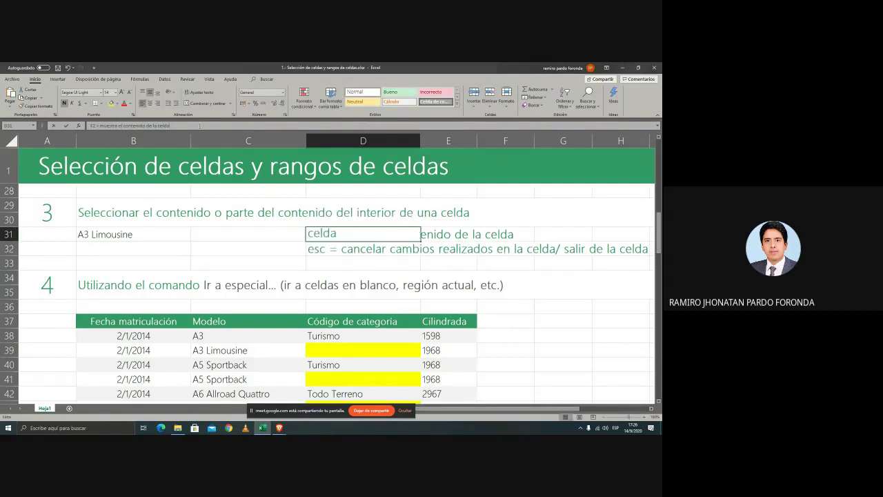
key("ctrl+Left")
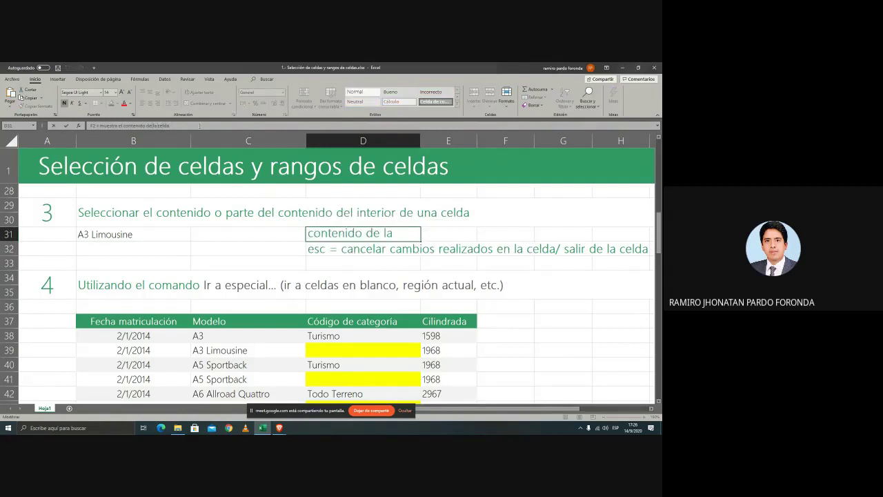
key("shift+Left")
key("shift+Left")
key("shift+Left")
key("shift+Left")
key("shift+Left")
key("shift+Left")
key("shift+Left")
key("shift+Left")
key("shift+Left")
key("Return")
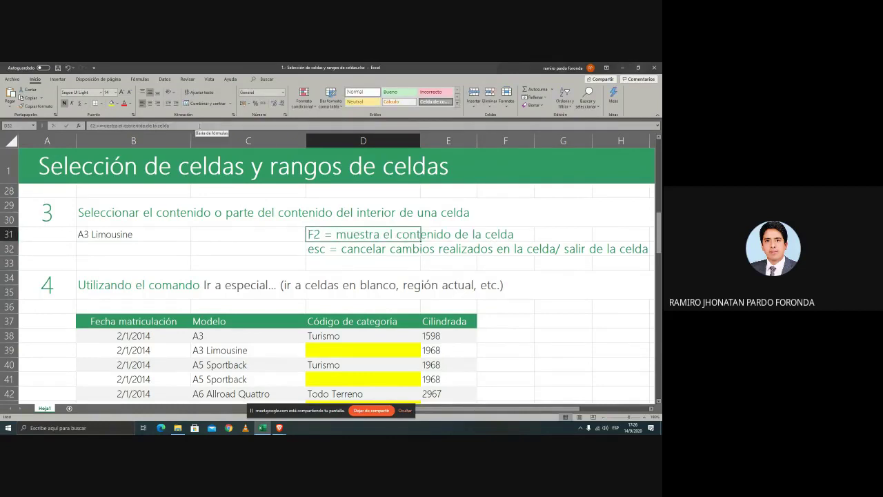
- Reopen the note in D31 for editing, move the cursor back and forth through its text, and leave the cell
key("F2")
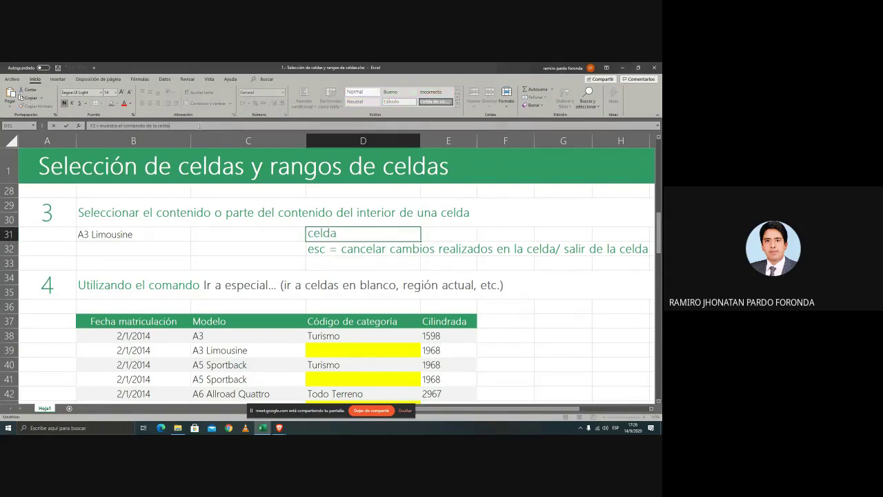
key("Left")
key("Left")
key("Left")
key("Left")
key("Left")
key("Left")
key("Left")
key("Left")
key("Left")
key("Left")
key("Left")
key("Left")
key("Left")
key("Left")
key("Left")
key("Left")
key("Left")
key("Left")
key("Left")
key("Left")
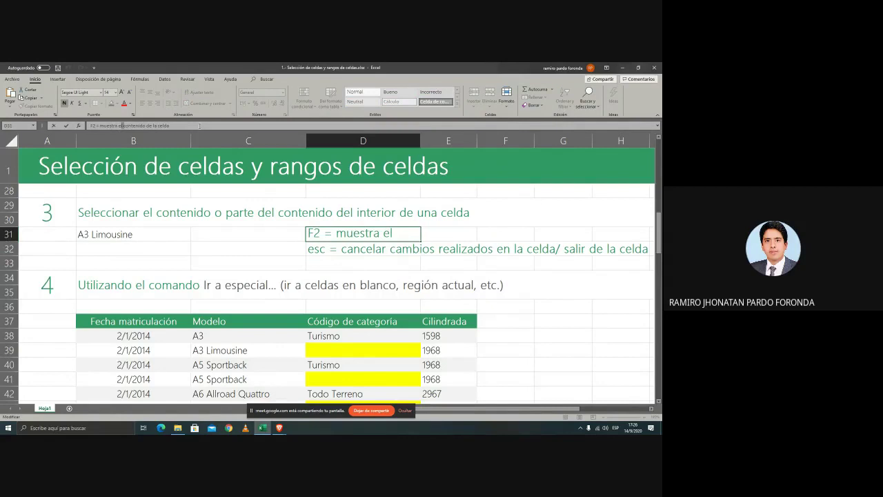
key("Right")
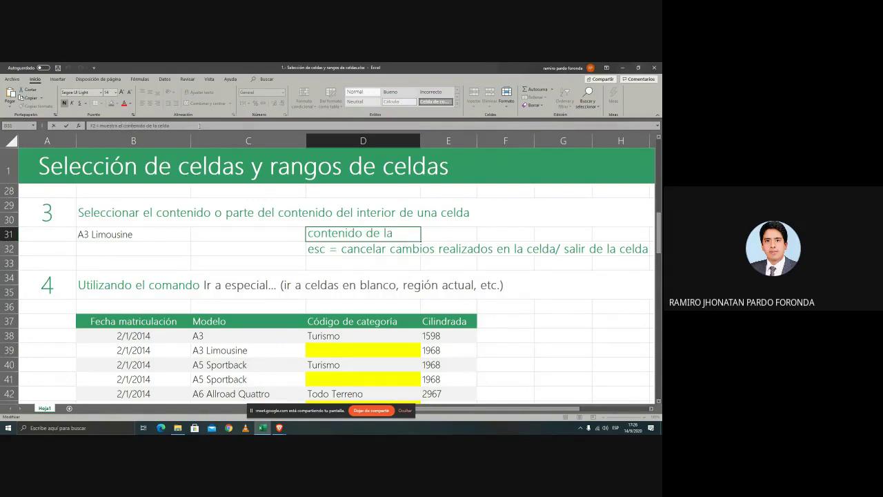
key("Return")
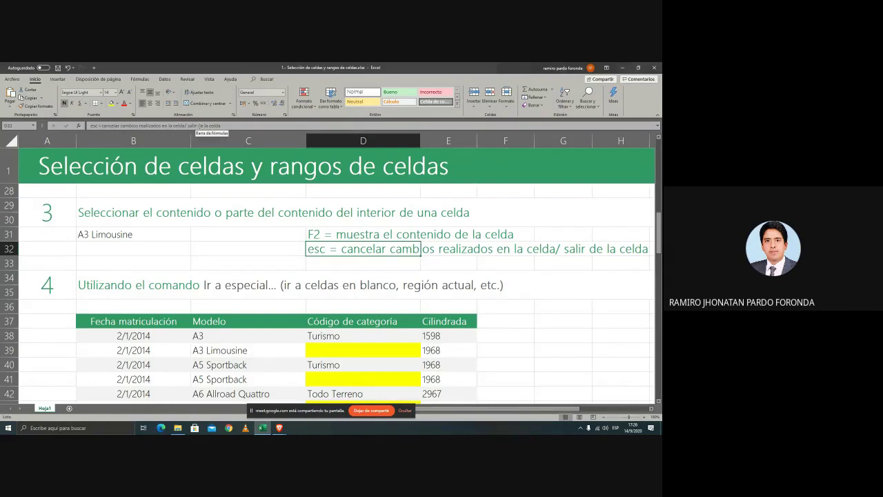
- Open the "A3 Limousine" cell B31 for editing twice, confirming the first edit and cancelling the second
key("Escape")
key("Left")
key("Up")
key("Left")
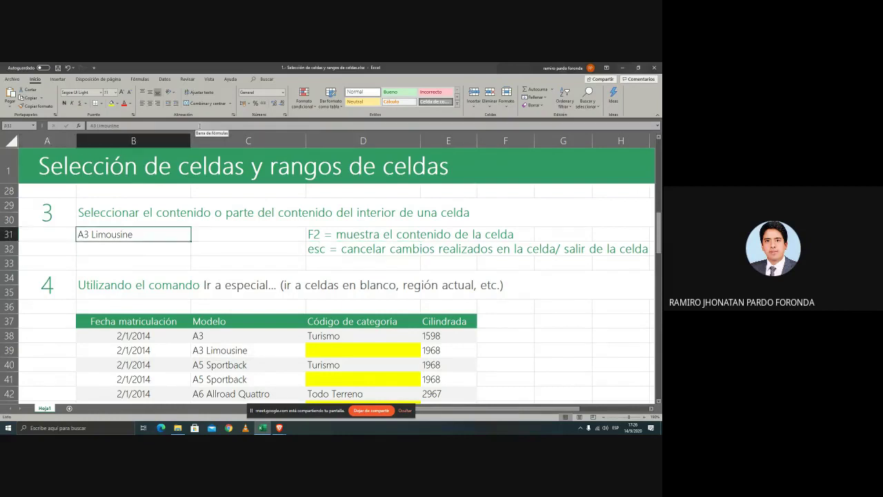
key("F2")
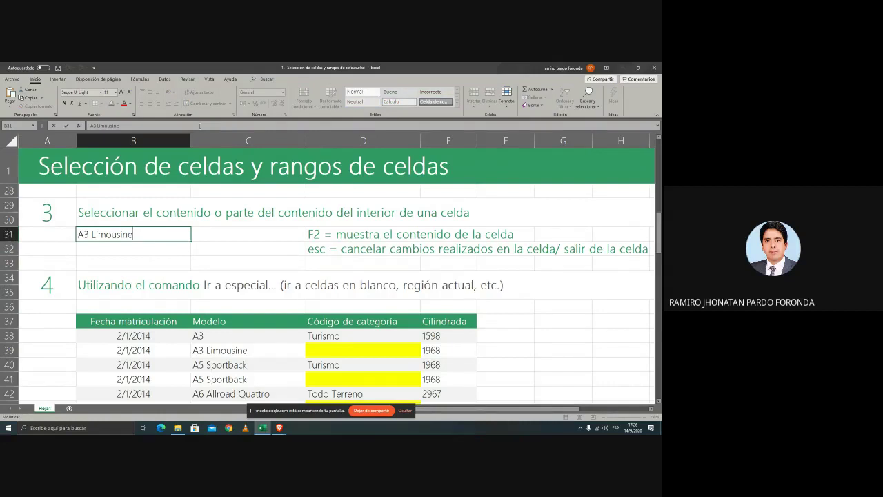
key("Return")
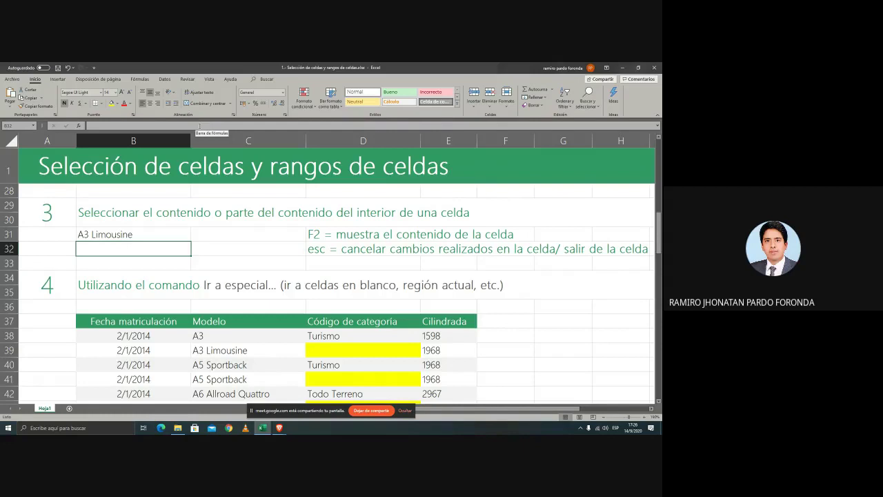
key("Up")
key("F2")
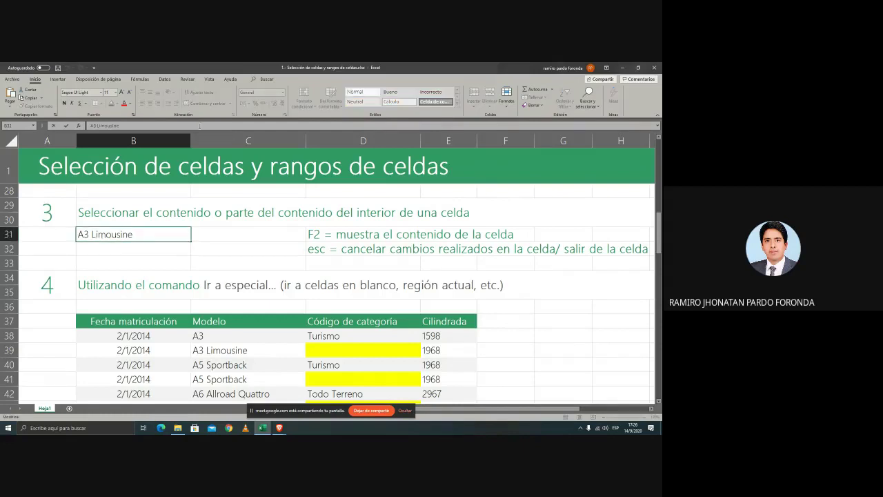
key("Escape")
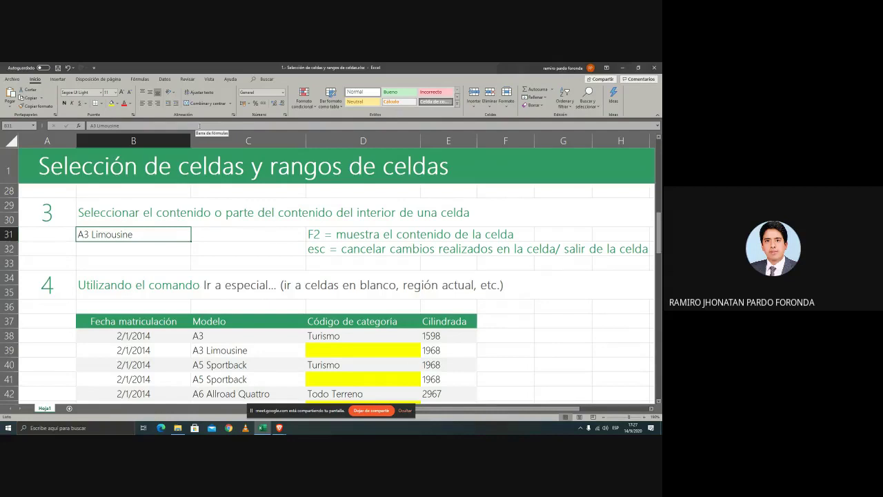
- Replace the content of B31 with "a", confirm the entry, and undo the replacement
type("a")
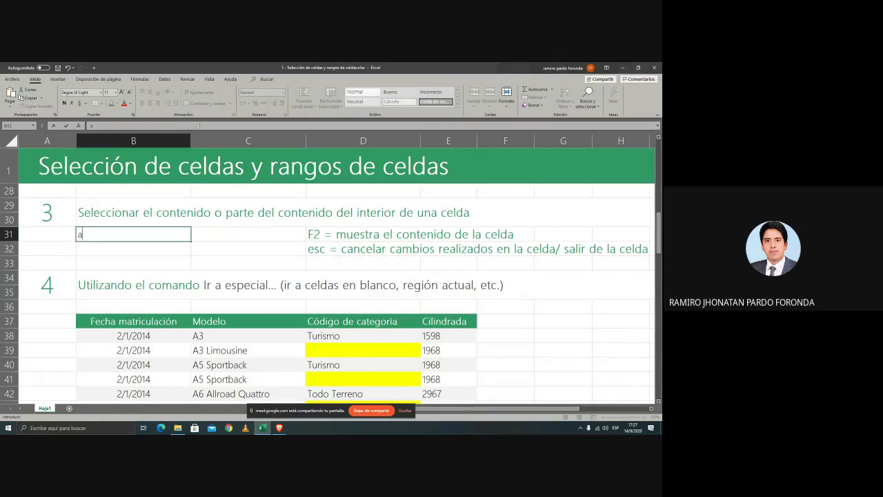
key("Return")
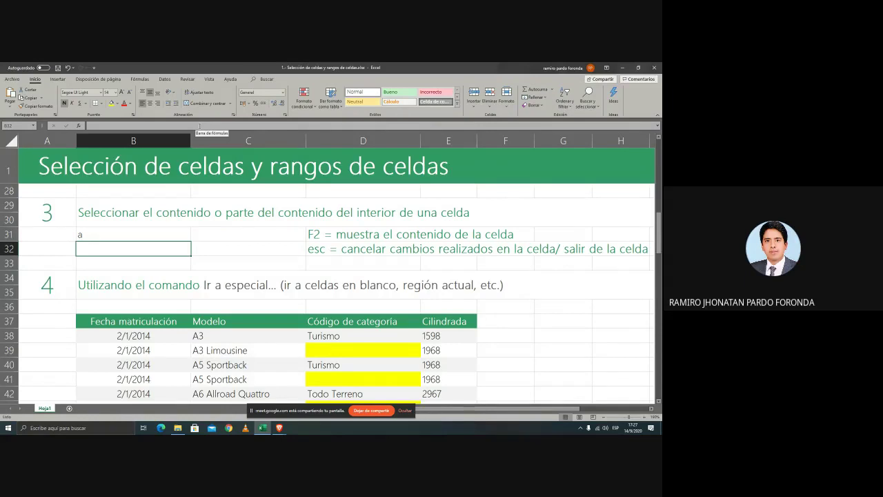
key("ctrl+z")
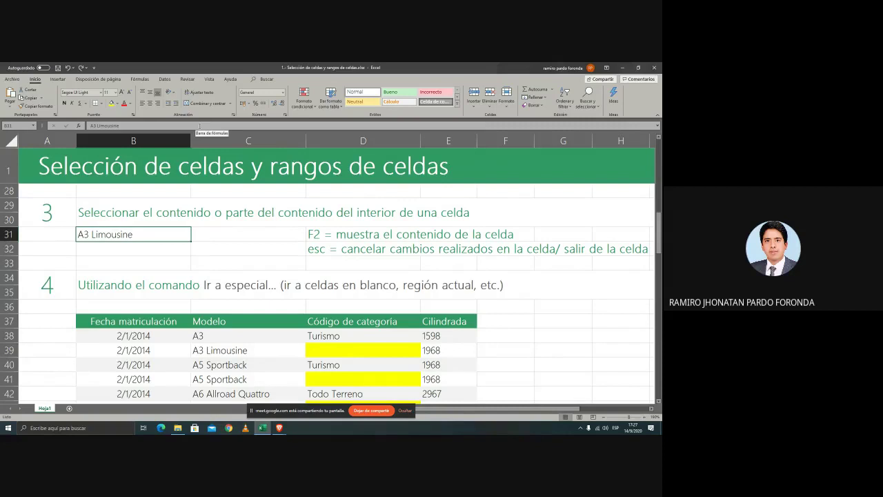
- Start replacing B31's text with "fdsafsdf fad dsfa", look at the Google Meet window, and cancel the entry back in Excel
type("fdsafsdf fad dsfa")
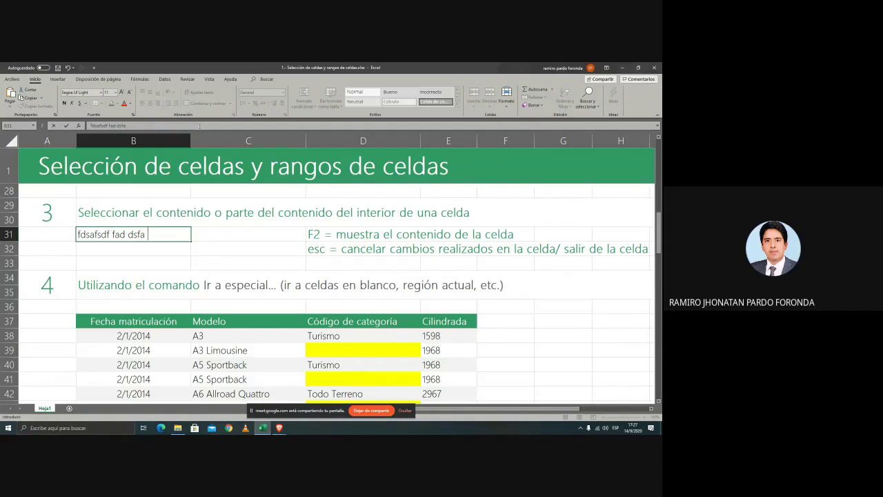
left_click(279, 428)
left_click(247, 392)
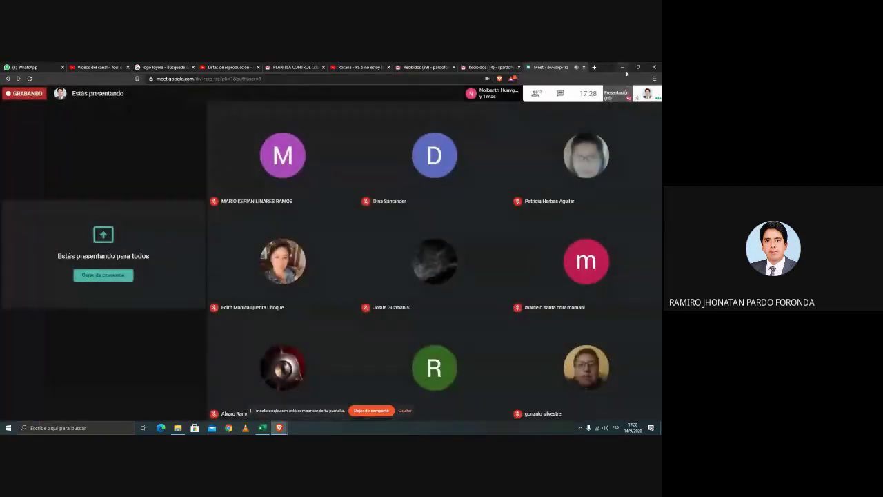
left_click(625, 68)
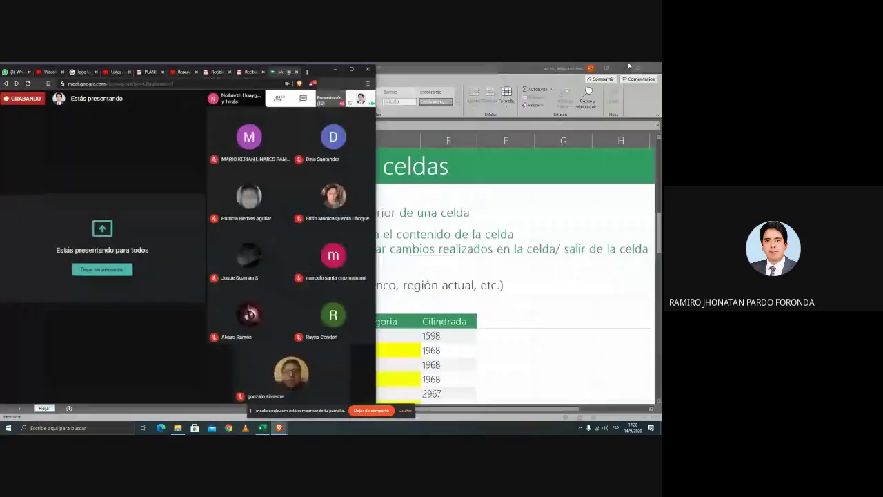
key("Escape")
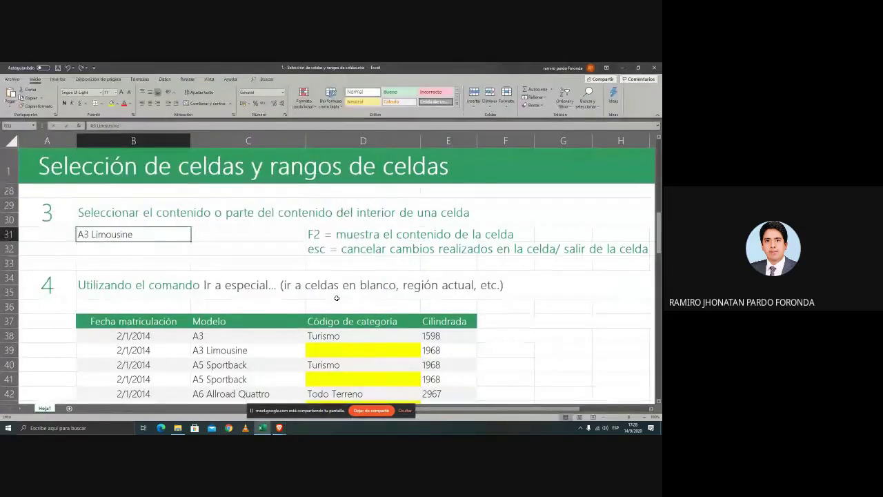
- Start overwriting B31 with "fdfafd", erase those characters one by one, and cancel the entry
type("fdfafd")
key("BackSpace")
key("BackSpace")
key("BackSpace")
key("BackSpace")
key("BackSpace")
key("BackSpace")
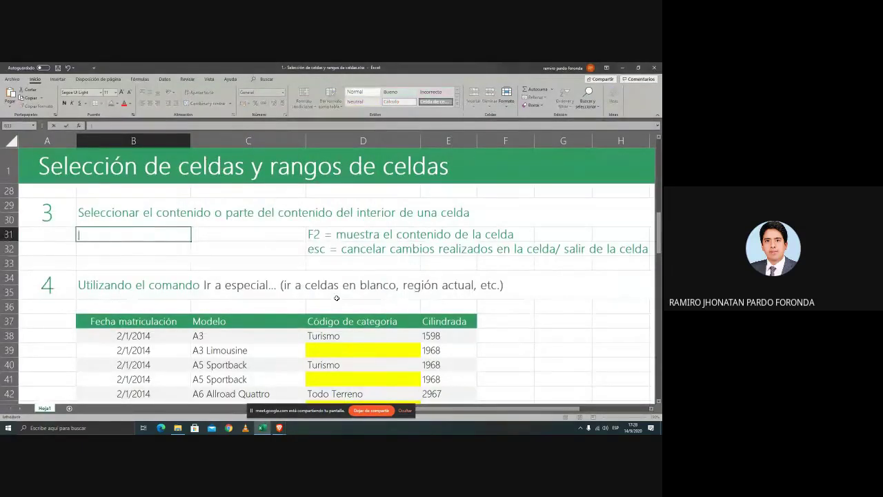
key("Escape")
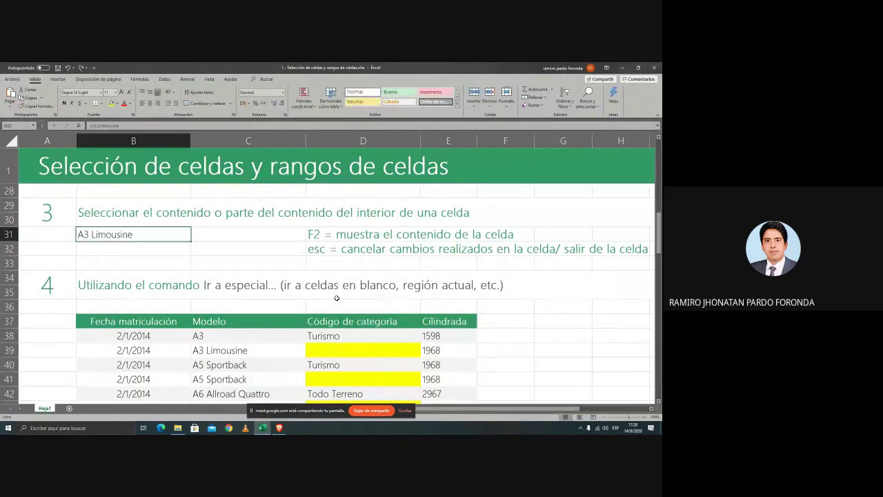
- Start overwriting B31 with "ggds" and again with "fgssg", cancelling each entry
type("gsfd")
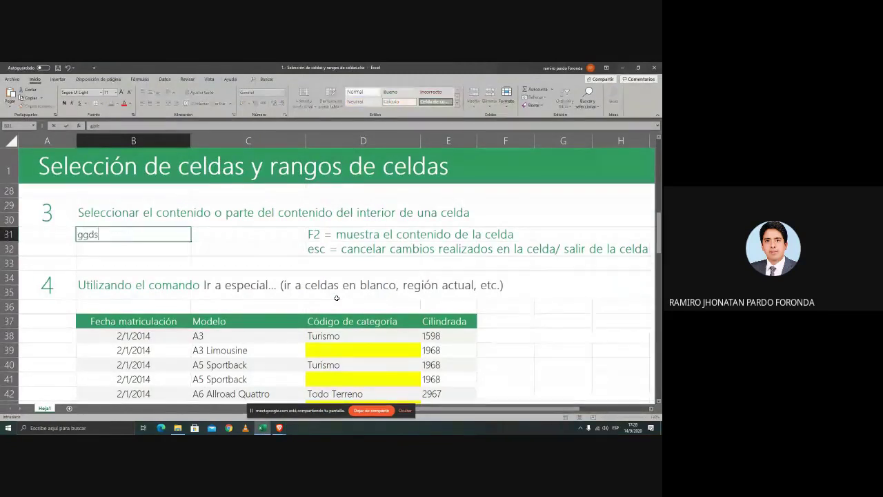
key("Escape")
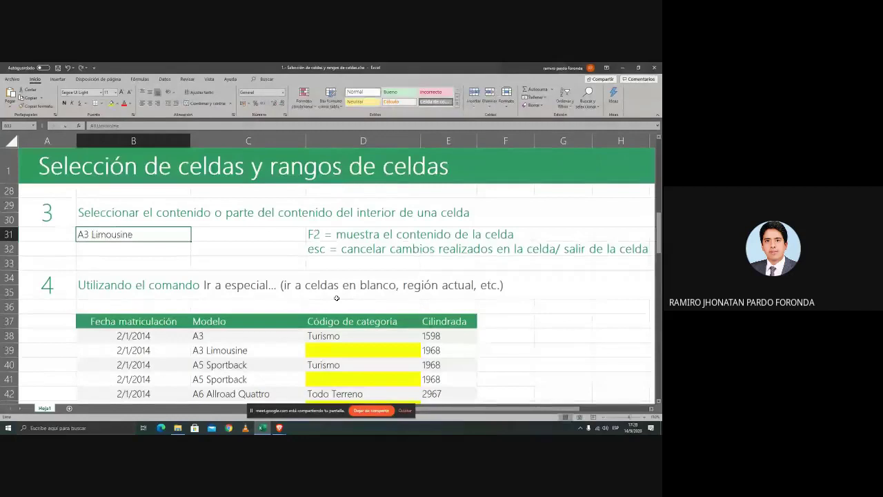
type("fgssg")
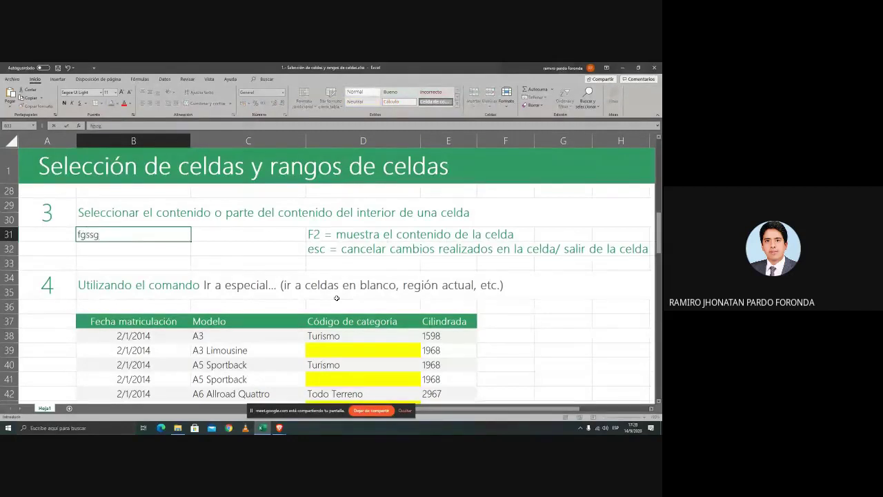
key("Escape")
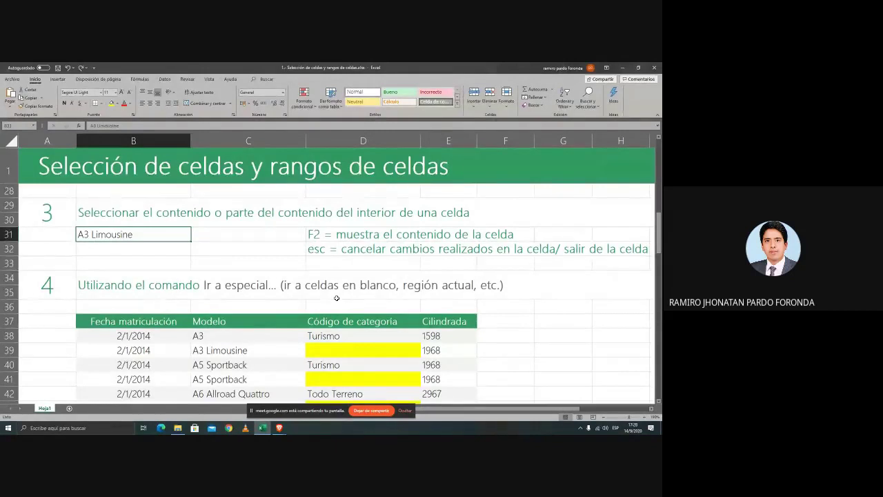
- Move among the cells of rows 31 and 32, selecting the range D31:D32 with the two key notes along the way
key("Right")
key("Right")
key("Left")
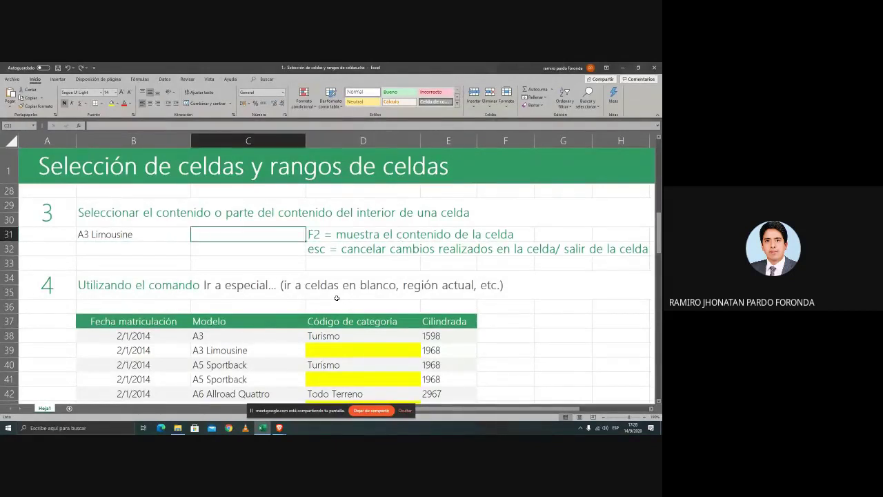
key("Right")
key("shift+Down")
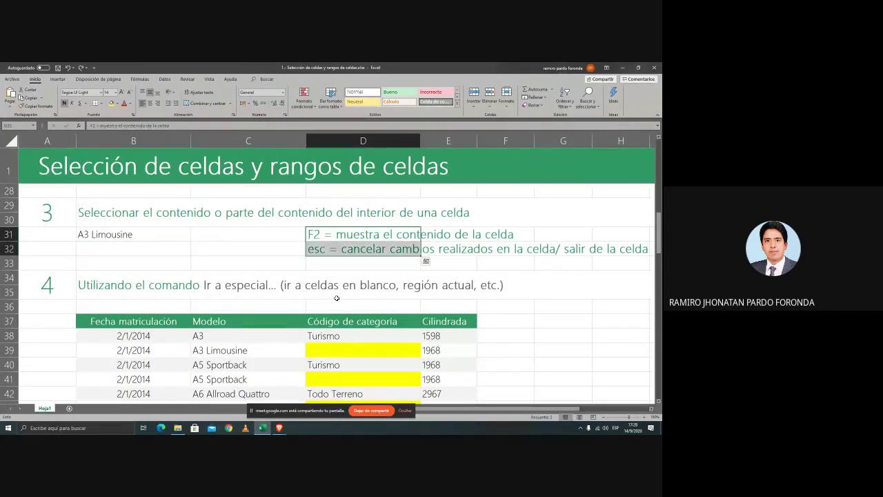
key("Down")
key("Left")
key("Up")
key("Right")
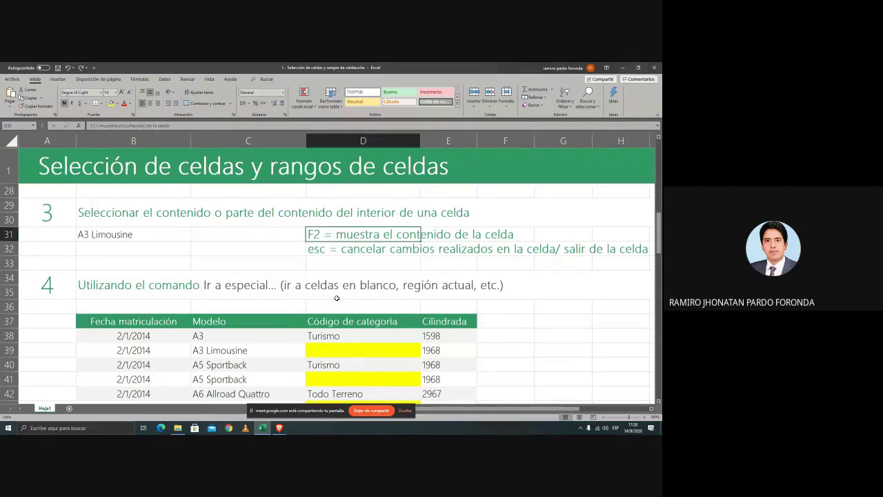
key("shift+Down")
key("Left")
key("Left")
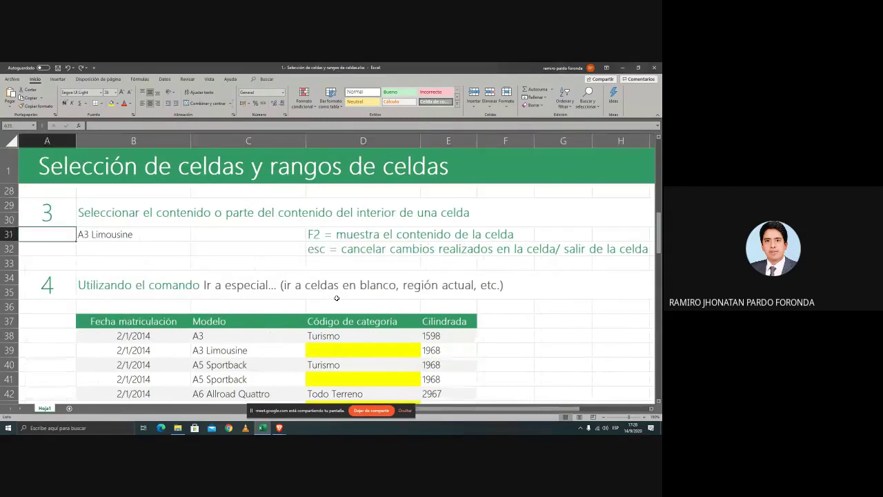
key("Right")
key("Down")
key("Up")
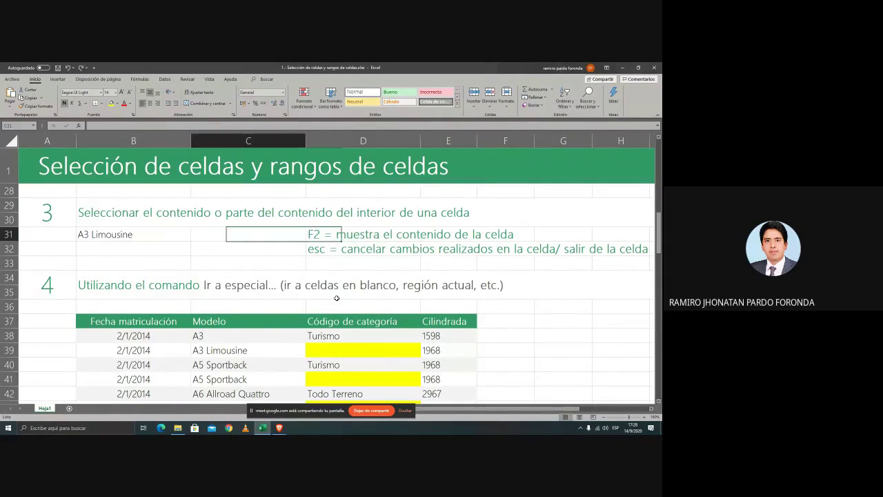
key("Right")
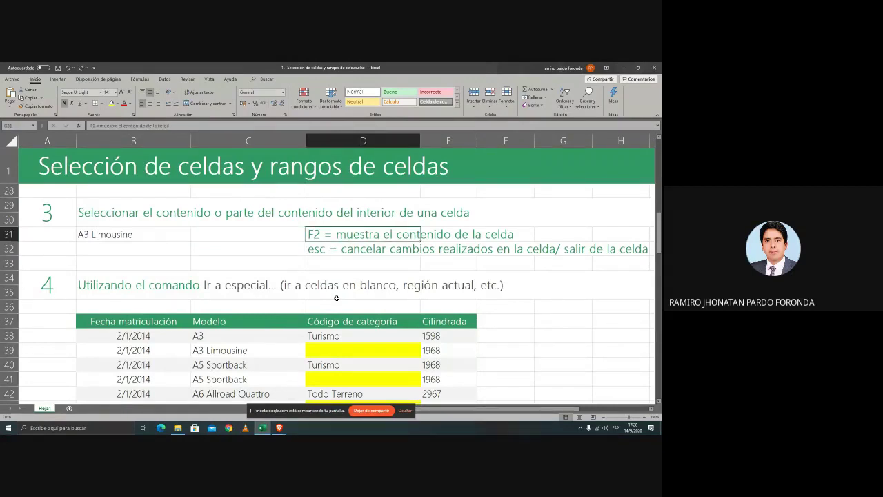
key("Down")
key("Left")
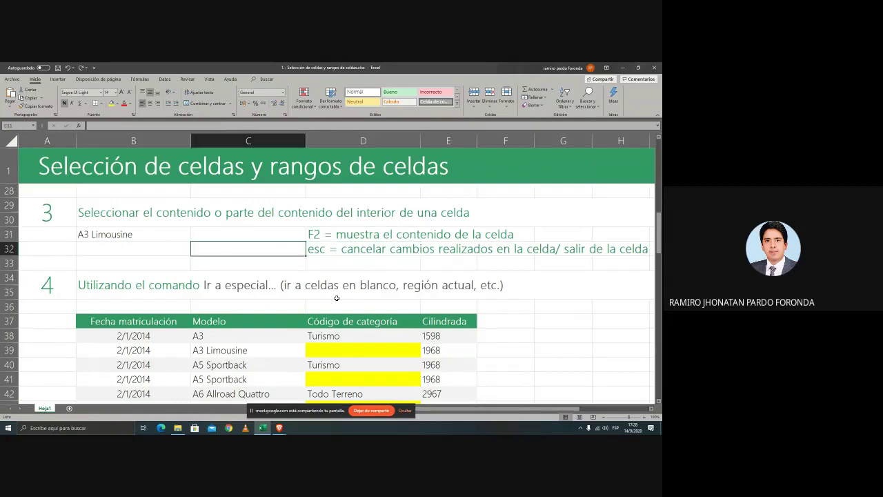
key("Right")
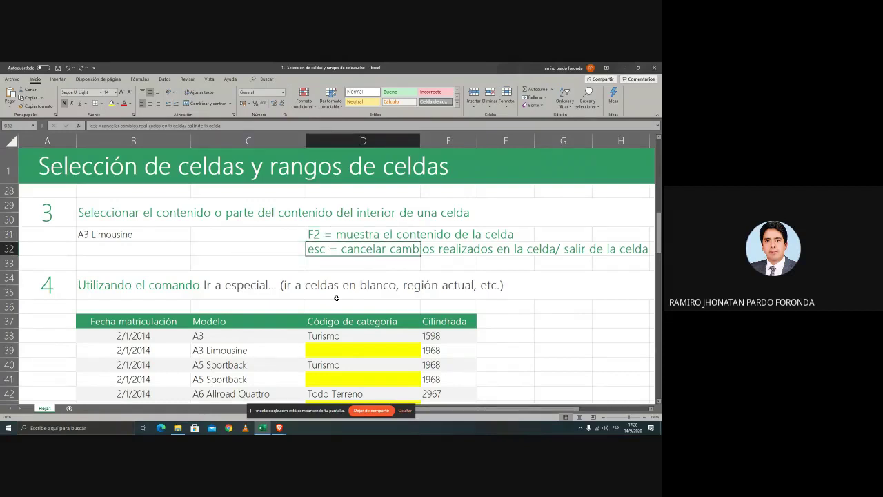
- Go back to B31 and start overwriting it with "fdafd" twice and "sdfsd" once, cancelling every entry
key("Escape")
key("Up")
key("Left")
key("Left")
type("fdafd")
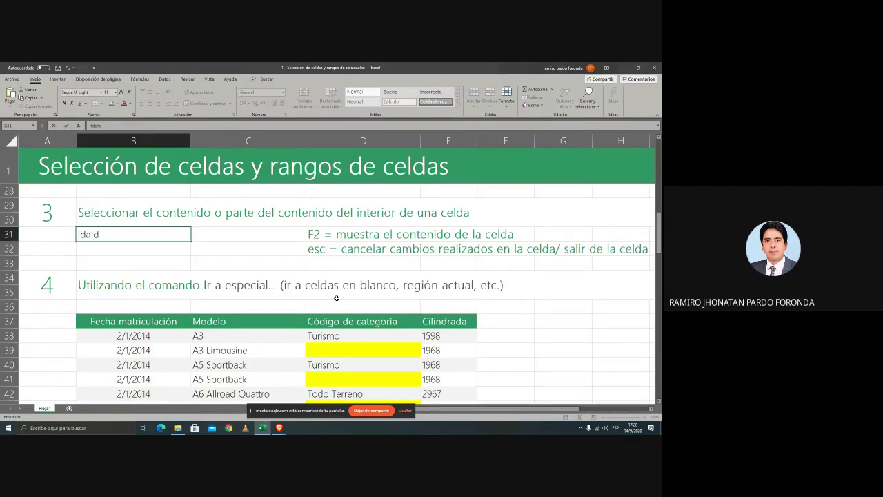
key("Escape")
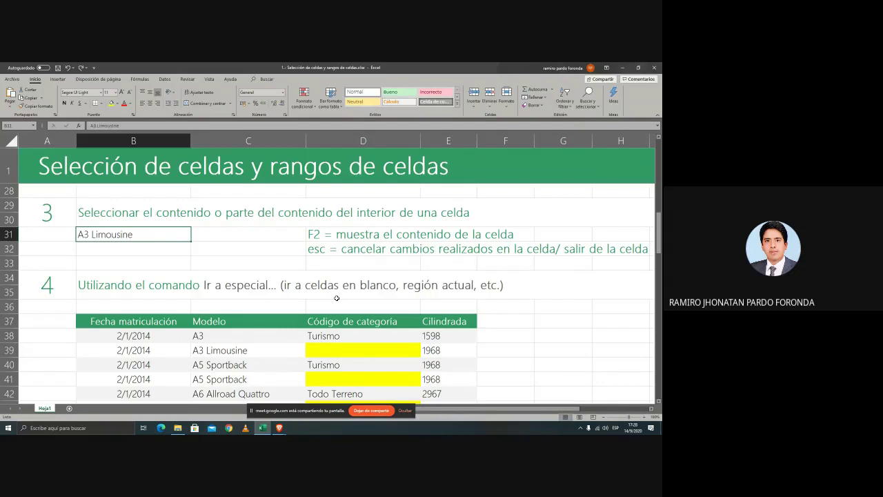
type("fdafd")
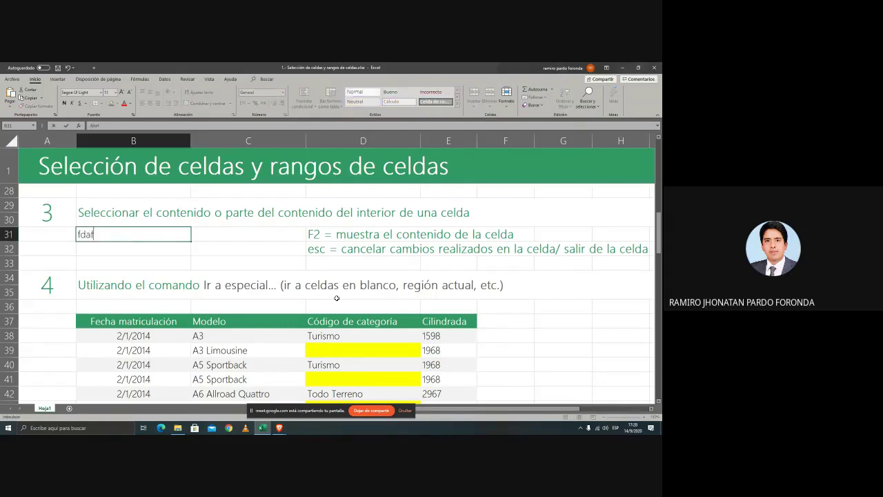
key("Escape")
type("sdfsd")
key("Escape")
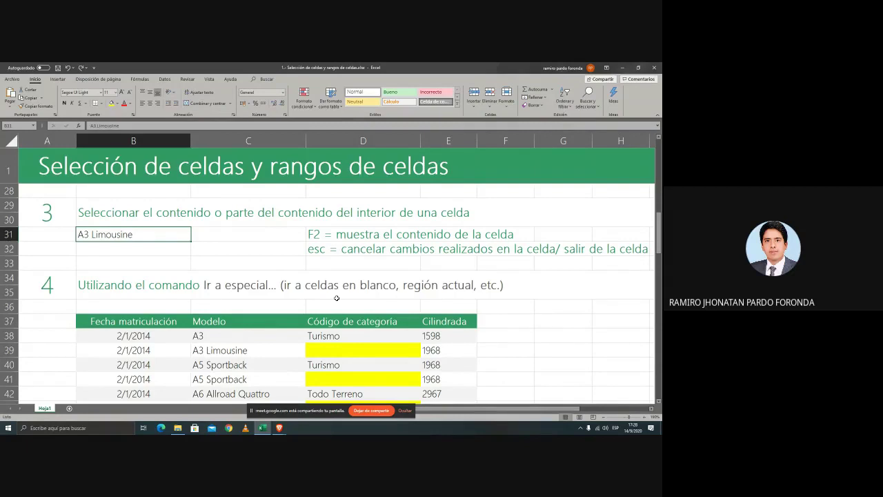
- Review the F2 and esc notes by selecting D31 and D32 alternately
left_click(318, 236)
left_click(319, 246)
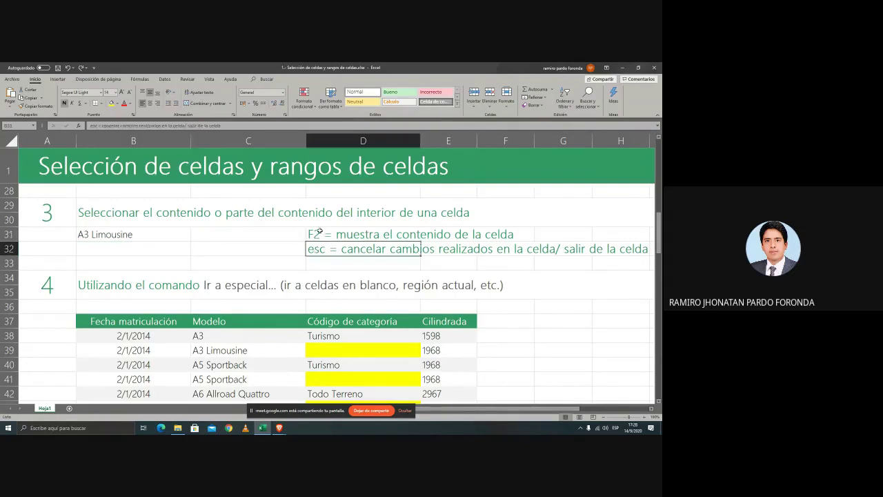
left_click(317, 233)
left_click(317, 249)
- Examine the vehicle table in section 4, including the blank yellow cells of the "Código de categoría" column
scroll(304, 284, "down", 2)
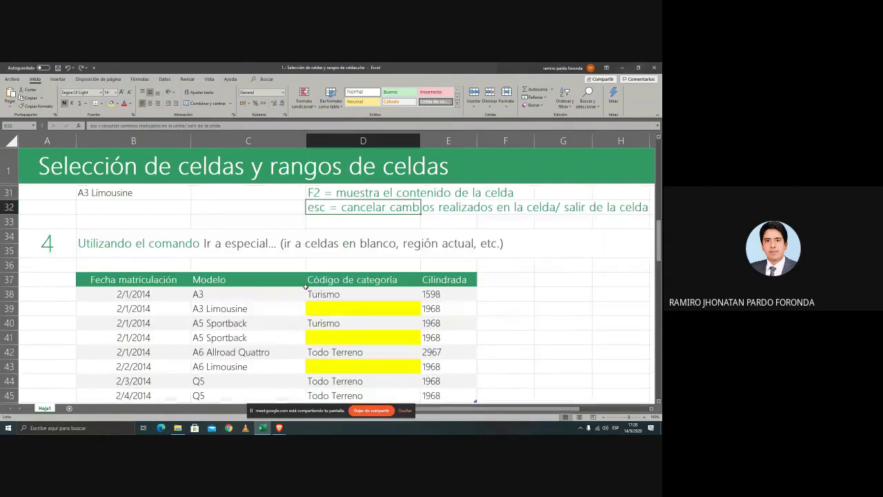
scroll(297, 284, "up", 2)
scroll(310, 324, "down", 1)
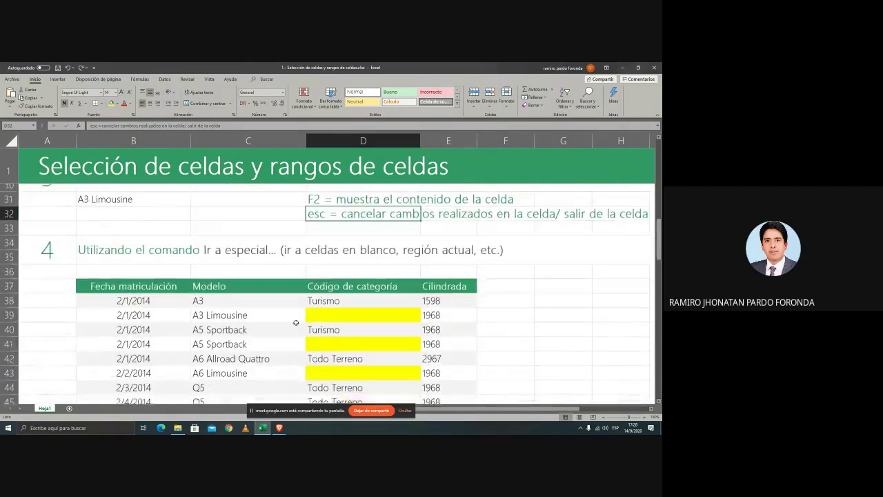
scroll(319, 327, "down", 2)
scroll(241, 313, "up", 2)
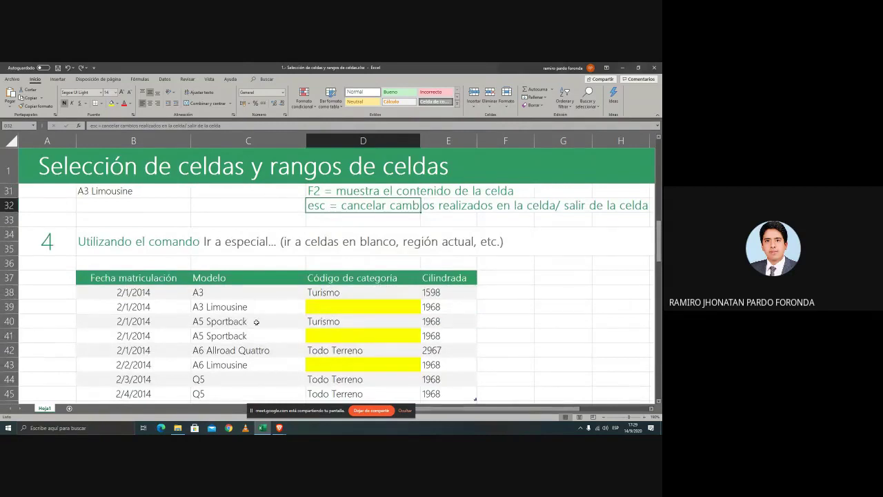
scroll(395, 350, "down", 1)
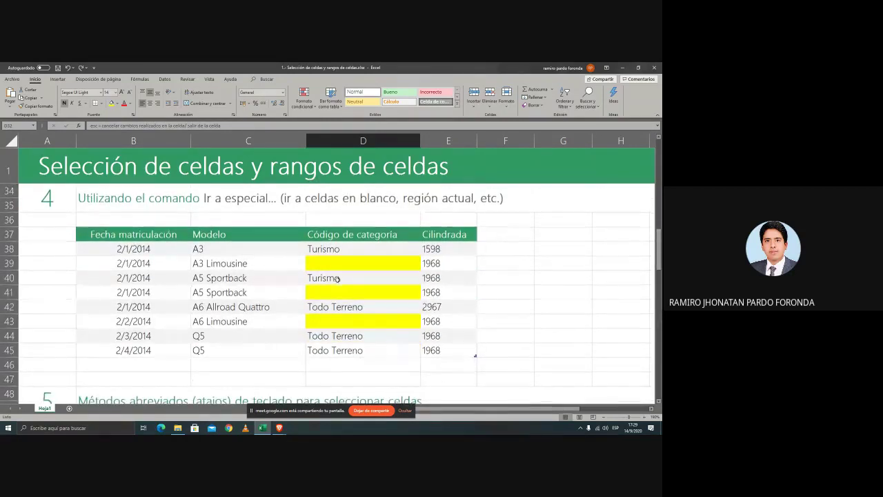
left_click(353, 261)
left_click(268, 286)
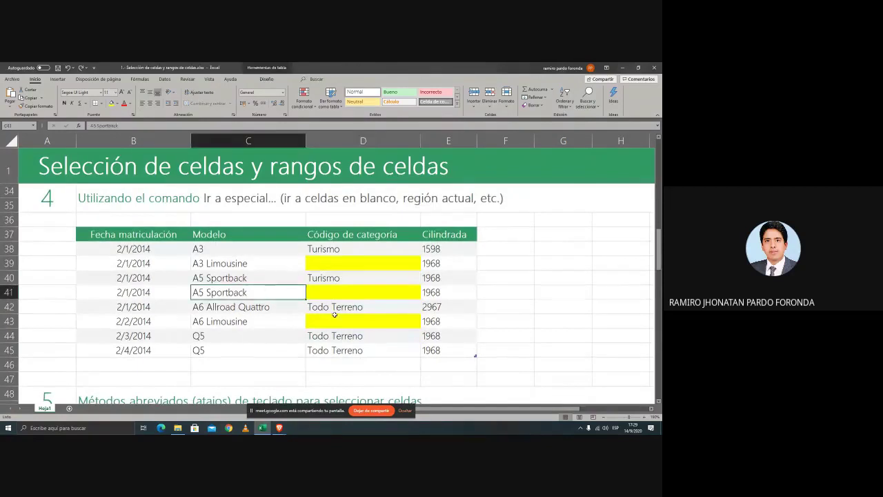
left_click(336, 319)
- Clear the registration dates in B45 and B41 of the section 4 table
left_click(147, 350)
key("Delete")
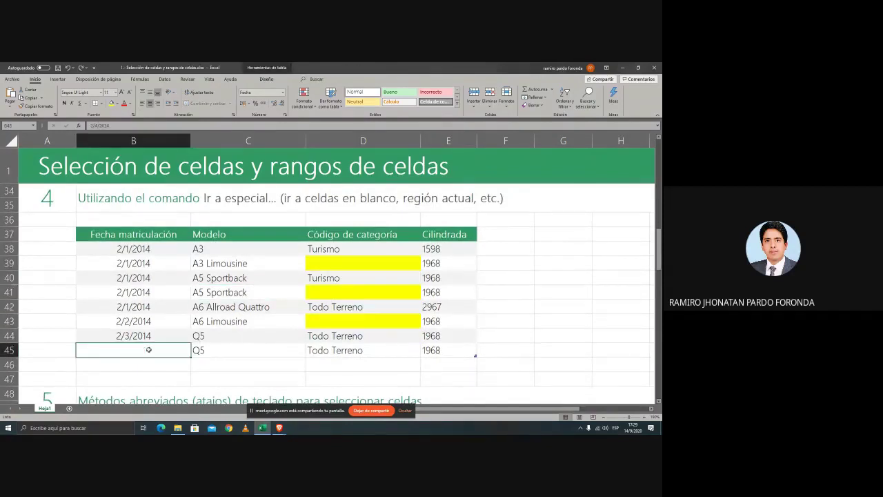
key("Up")
key("Up")
key("Up")
key("Up")
key("Delete")
- Clear the model name in C43 and move to C45, the last cell of the "Modelo" column
key("Up")
key("Right")
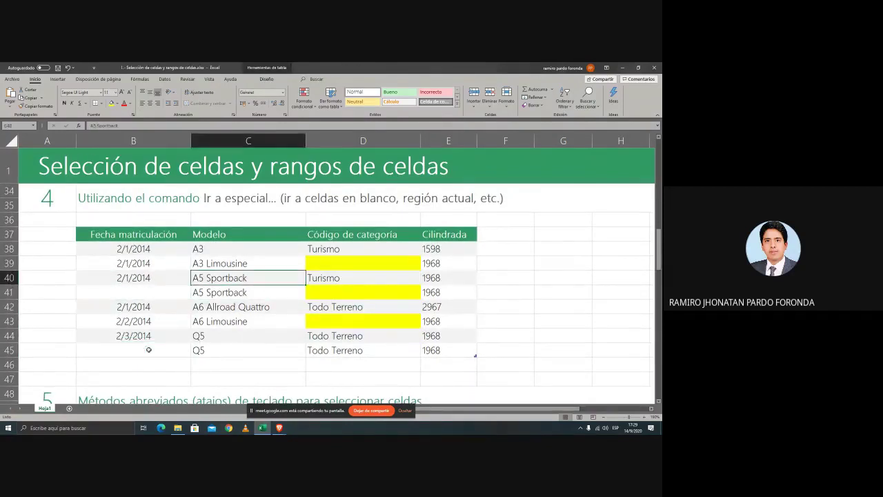
key("Right")
key("Down")
key("Down")
key("Down")
key("Down")
key("Left")
key("Up")
key("Delete")
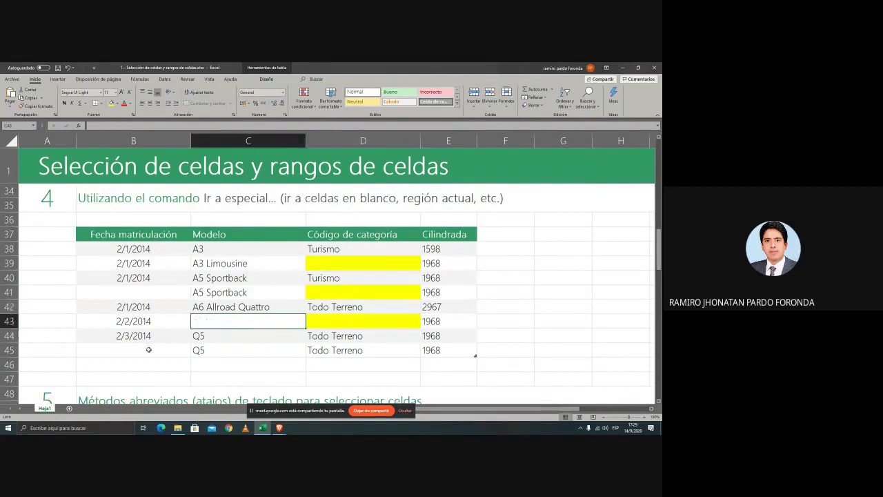
key("Down")
key("Down")
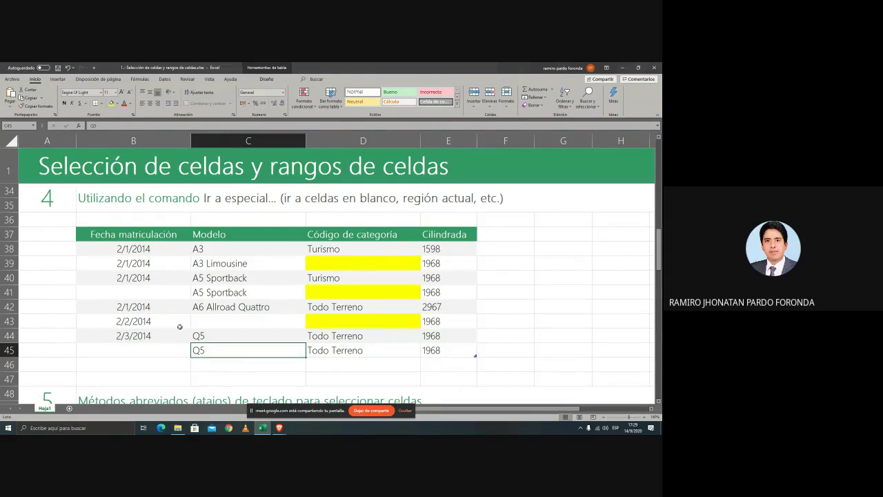
- Review the yellow blank cells D39, D41 and D43 of the "Código de categoría" column by selecting them in turn
left_click(353, 264)
left_click(348, 291)
left_click(345, 306)
left_click(349, 319)
left_click(351, 302)
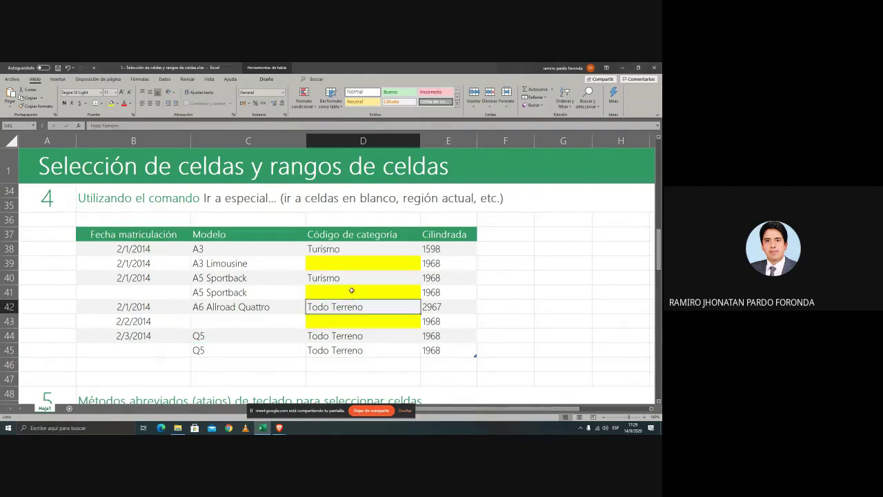
left_click(351, 291)
left_click(352, 269)
left_click(339, 299)
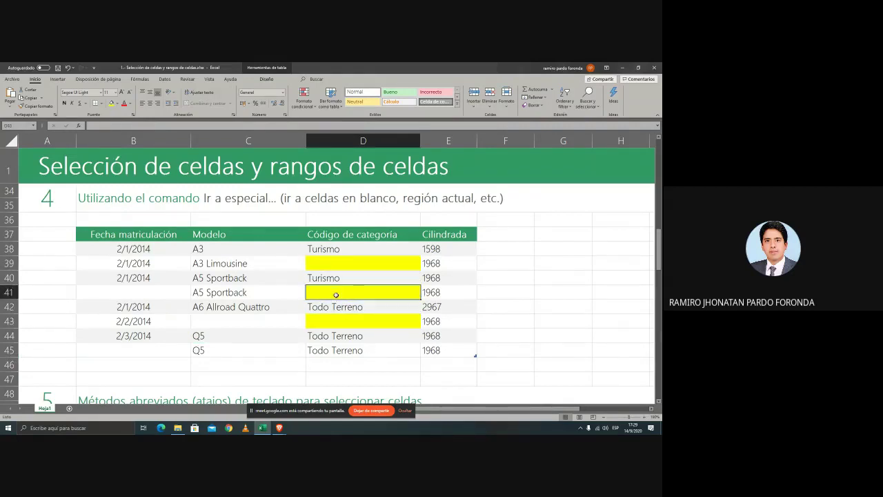
left_click(343, 319)
left_click(347, 290)
left_click(357, 265)
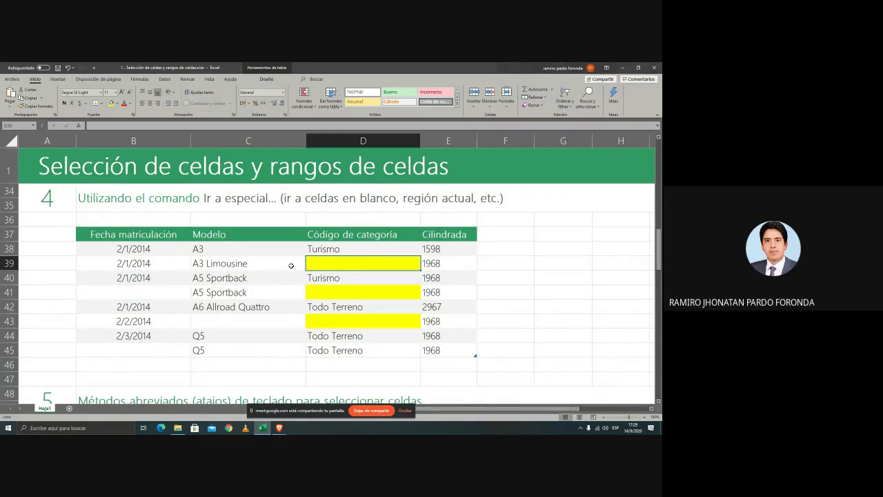
- Inspect the uncoloured blank cells B41, B45 and C43 of the vehicle table
left_click(176, 283)
left_click(202, 309)
left_click(207, 321)
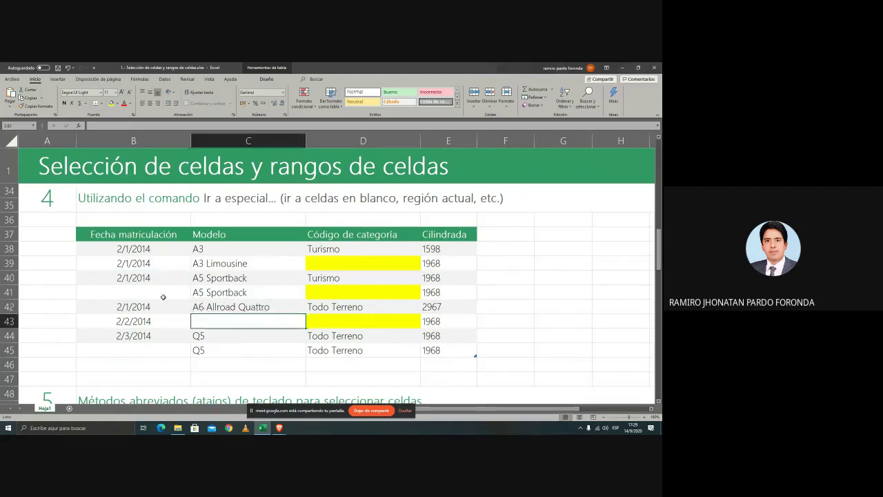
left_click(174, 293)
left_click(163, 349)
left_click(223, 321)
- Walk cell by cell through the table's blanks B41, B45, C43, D43, D41 and D39, returning to C43
key("Left")
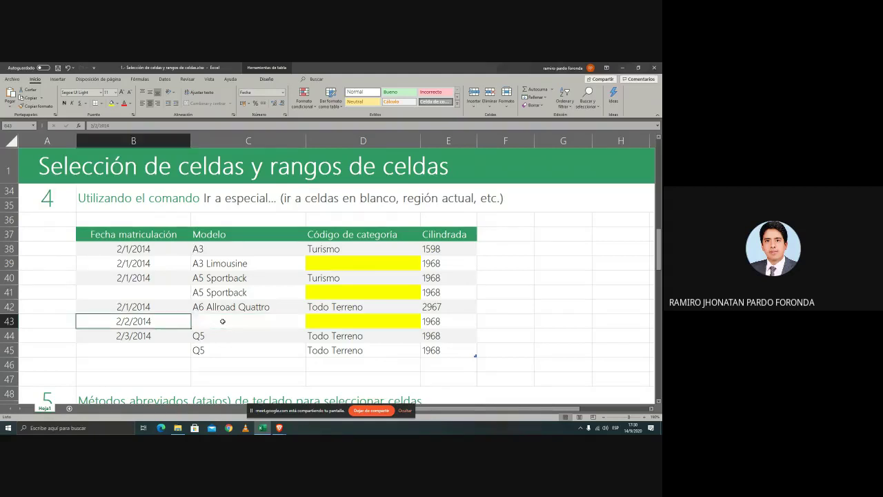
key("Up")
key("Up")
key("Down")
key("Down")
key("Down")
key("Down")
key("Right")
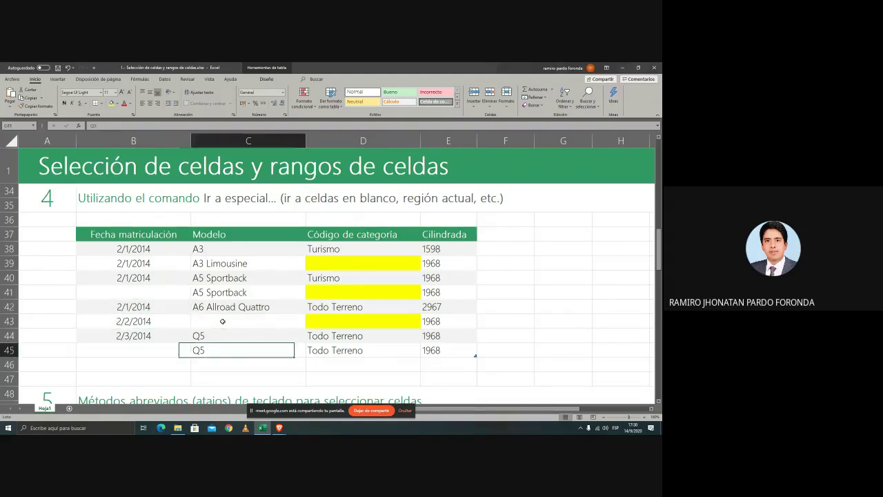
key("Up")
key("Up")
key("Right")
key("Up")
key("Up")
key("Up")
key("Up")
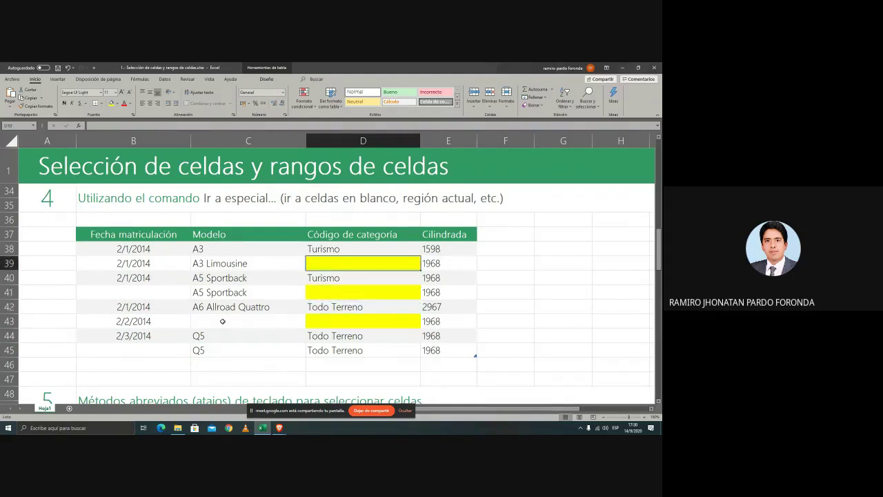
key("Down")
key("Down")
key("Down")
key("Down")
key("Left")
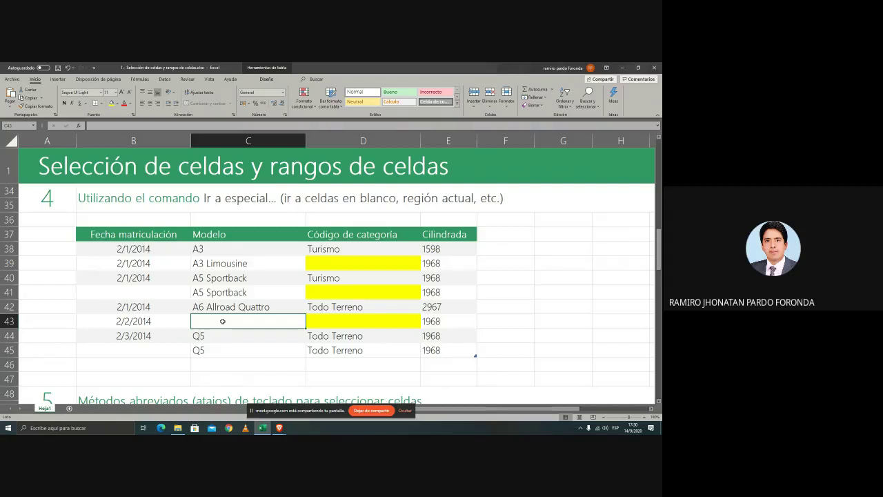
- Examine the extent of the section 4 table, from the header "Fecha matriculación" in B37 to the last "Cilindrada" cell E45
left_click(254, 290)
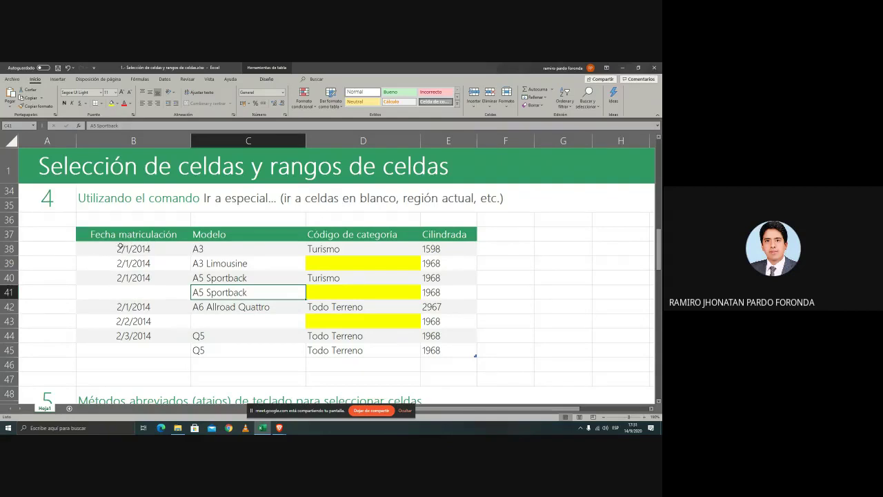
left_click(87, 235)
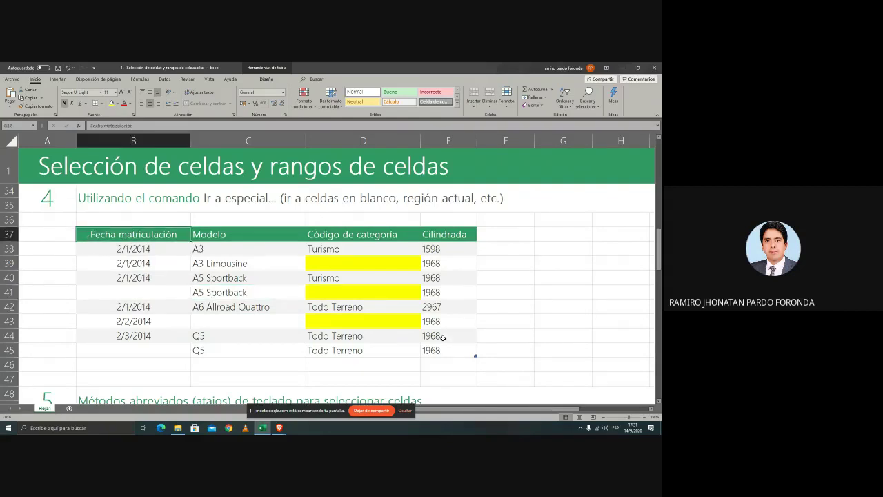
left_click(446, 351)
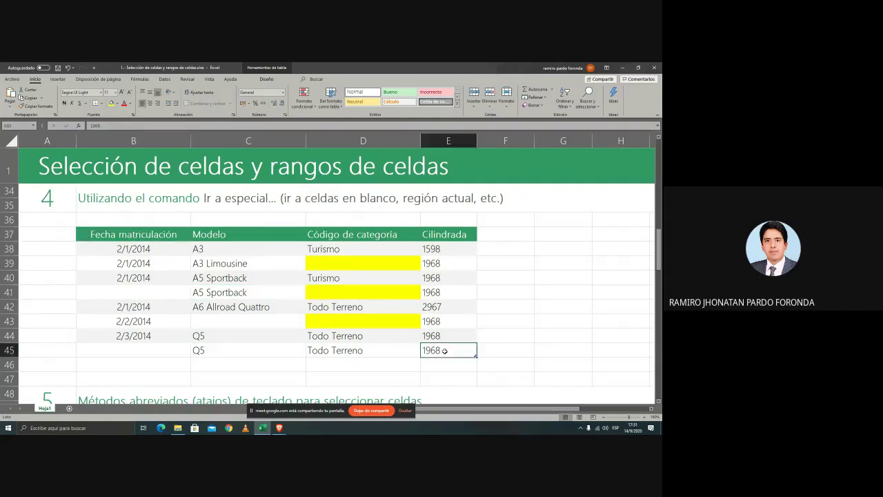
left_click(152, 234)
left_click(456, 344)
left_click(144, 245)
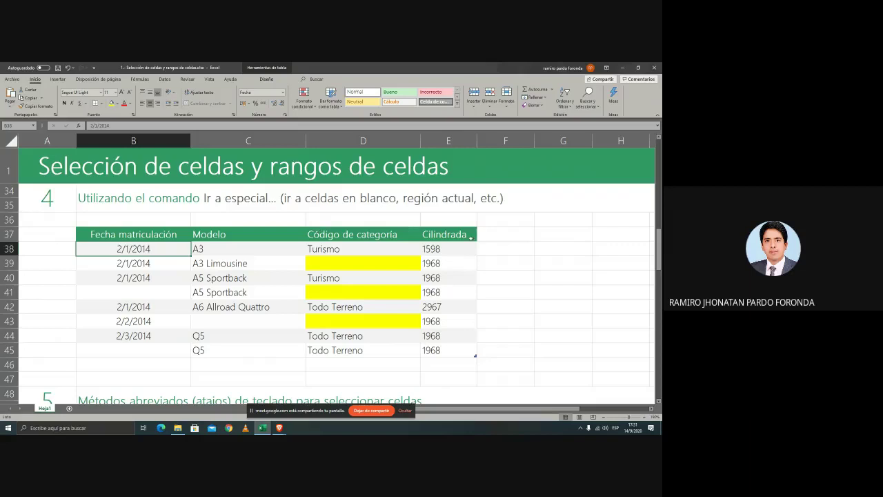
left_click(449, 234)
left_click(275, 304)
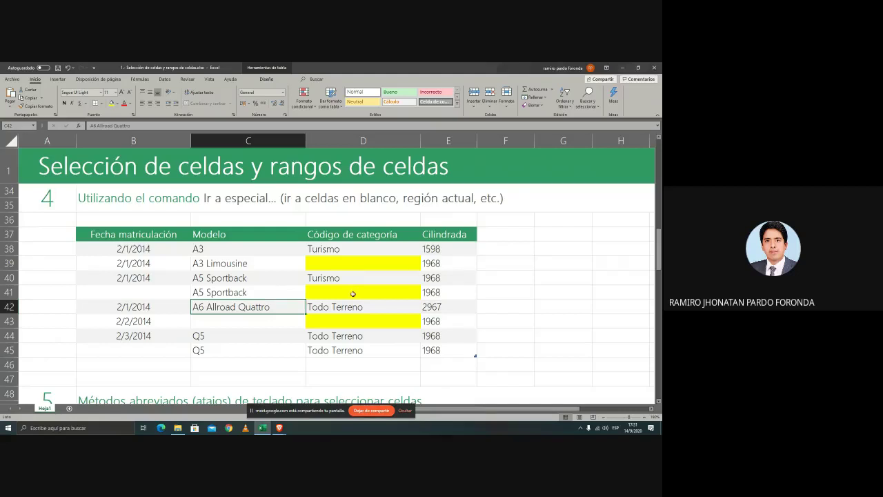
left_click(379, 343)
left_click(151, 325)
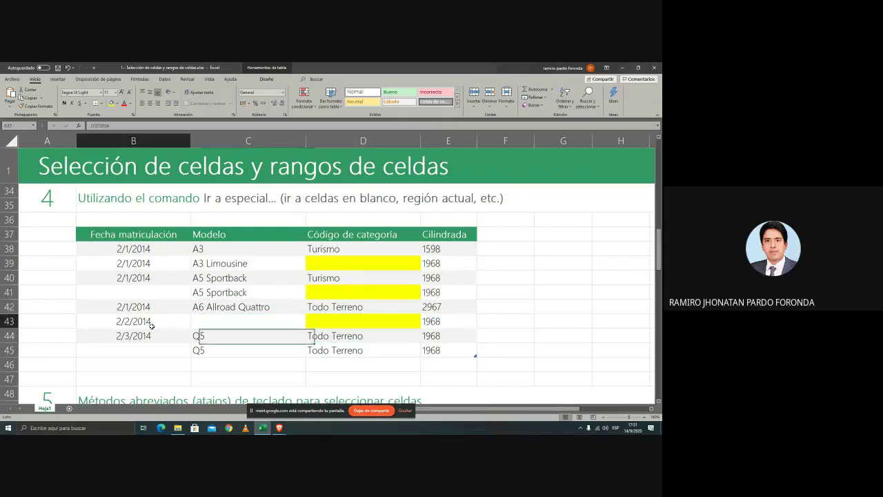
- Revisit the blank cells C43, B41, B45 and D41, ending on the model "A6 Allroad Quattro" in C42
left_click(246, 307)
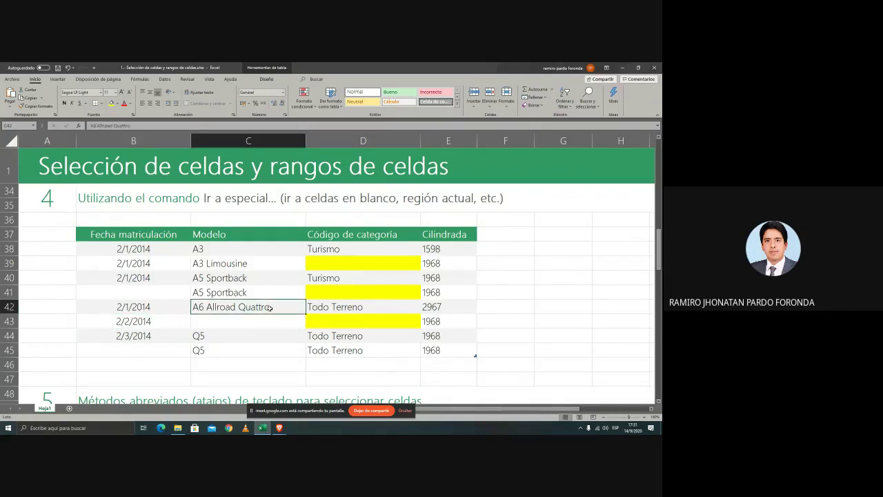
left_click(257, 322)
left_click(167, 295)
left_click(218, 323)
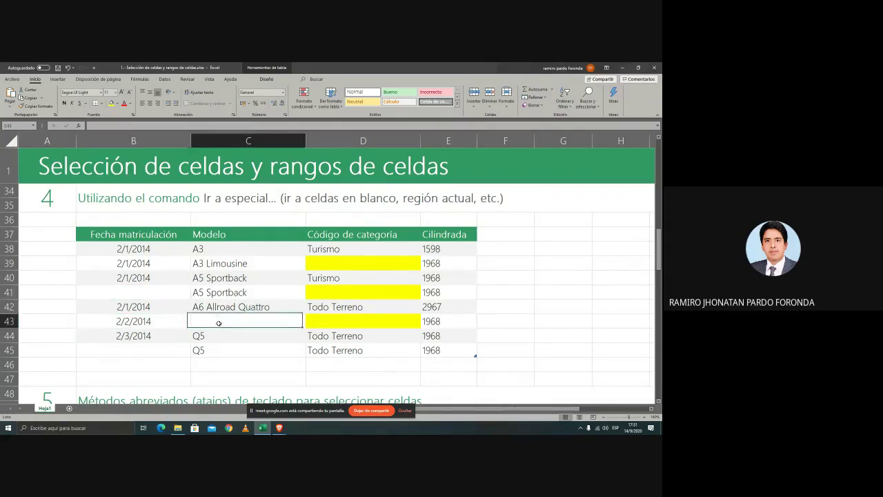
left_click(178, 349)
left_click(224, 321)
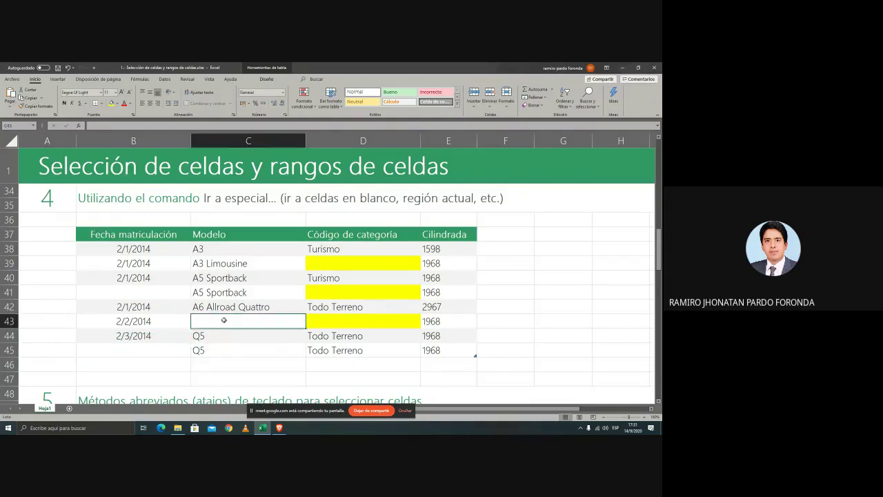
left_click(315, 294)
left_click(214, 290)
left_click(256, 312)
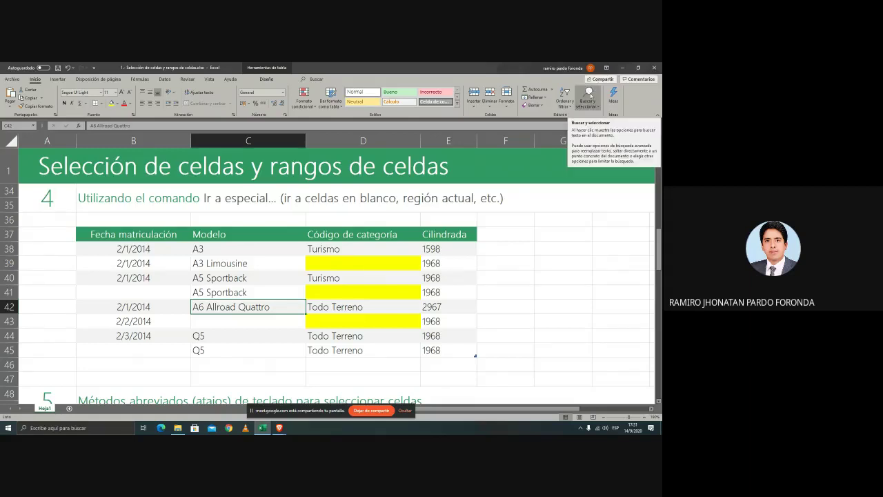
- Select the blank cells (Celdas en blanco) with Go To Special while only C42 is selected
left_click(591, 97)
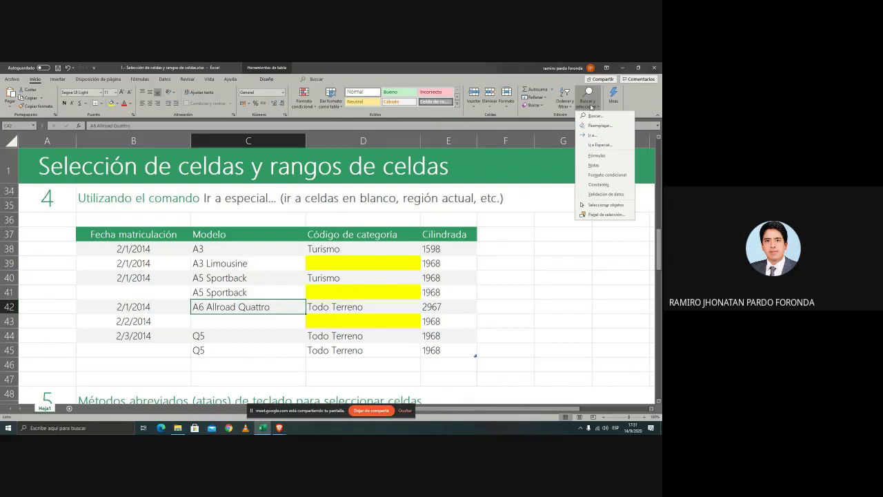
left_click(599, 145)
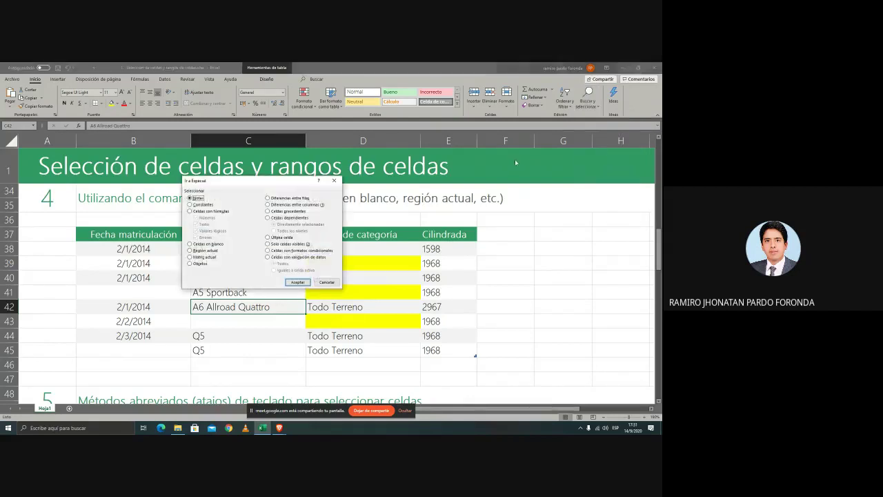
left_click(588, 97)
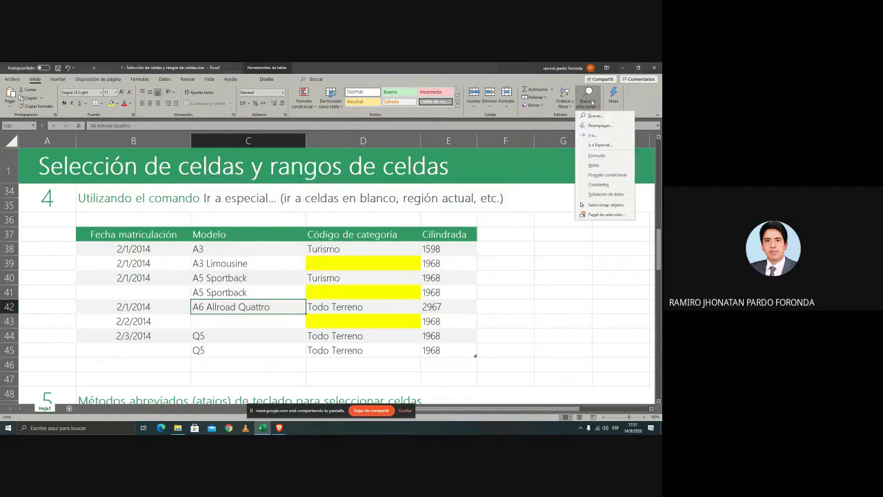
left_click(601, 141)
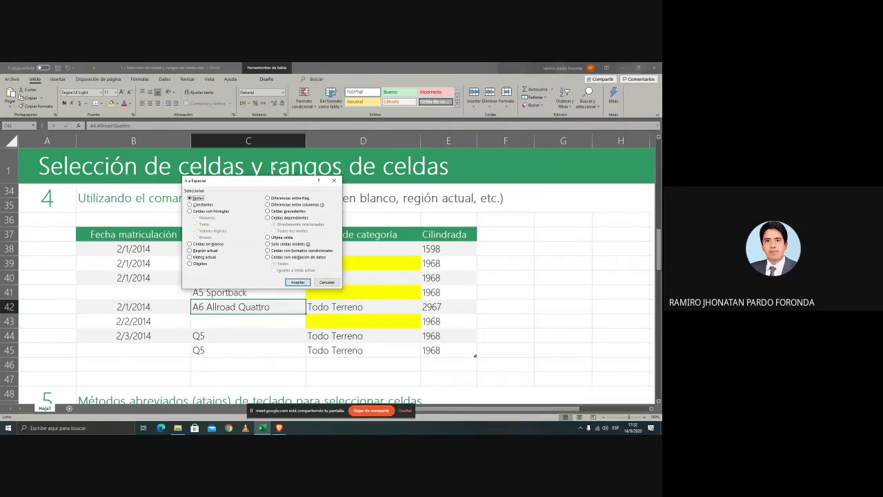
left_click_drag(259, 183, 398, 164)
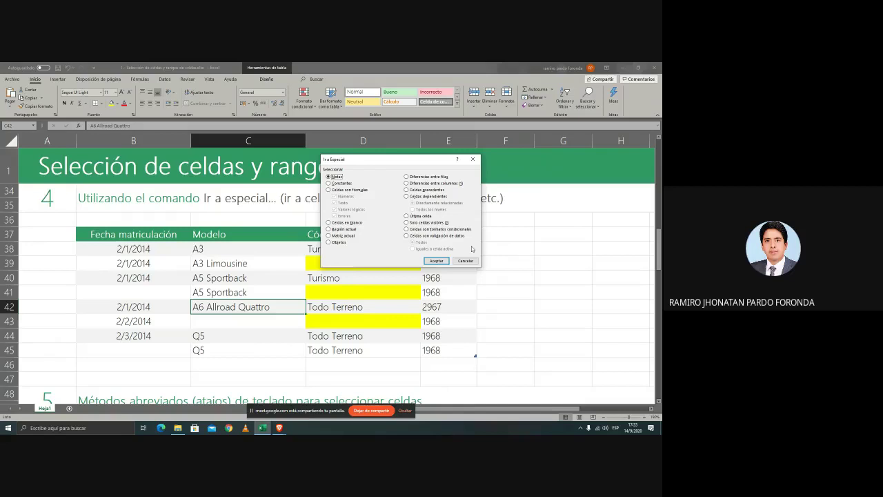
left_click(341, 223)
left_click(436, 261)
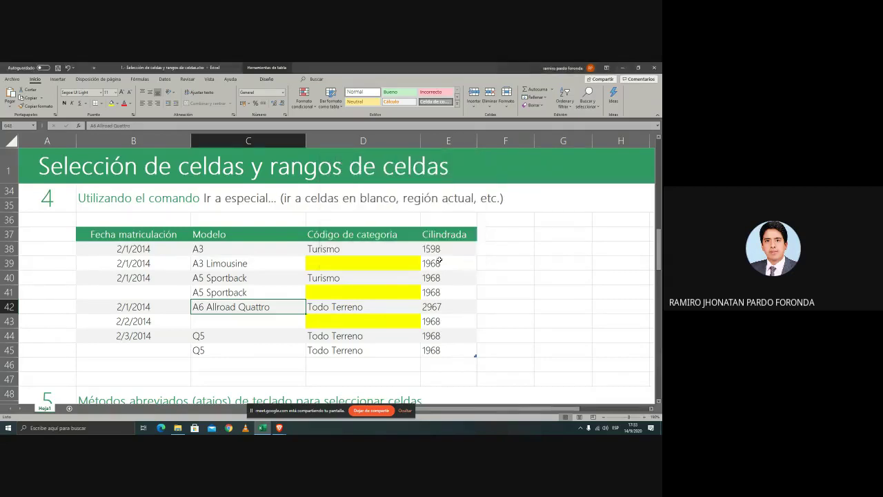
- Examine which blank cells are selected across the sheet, from the section 1 table to the section 5 shortcut list
scroll(378, 325, "down", 1)
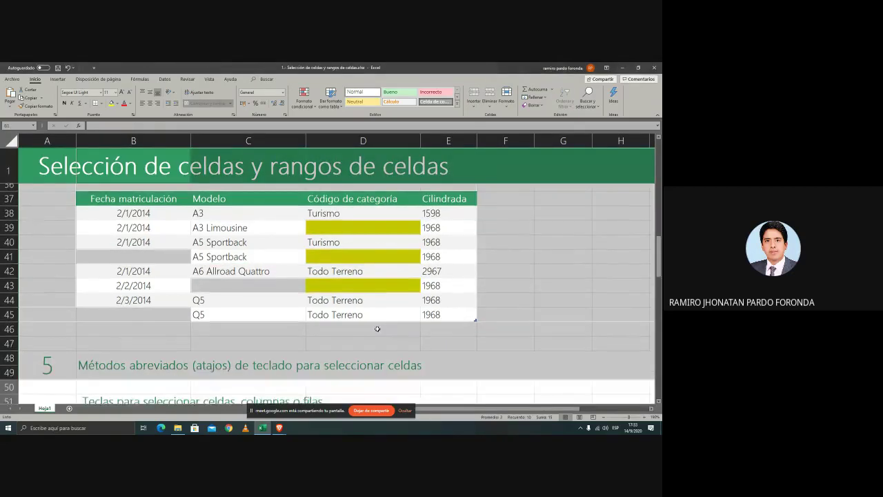
scroll(386, 320, "up", 1)
scroll(387, 320, "down", 2)
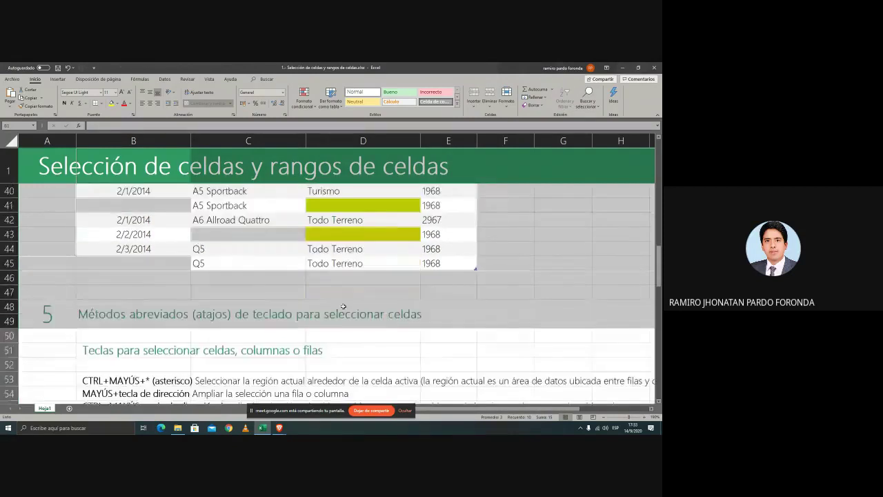
scroll(217, 314, "up", 4)
scroll(218, 314, "up", 9)
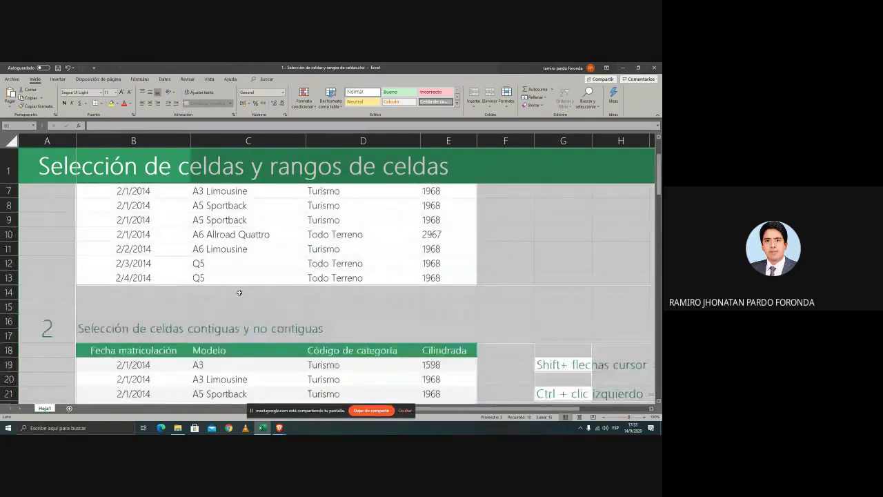
scroll(247, 299, "down", 9)
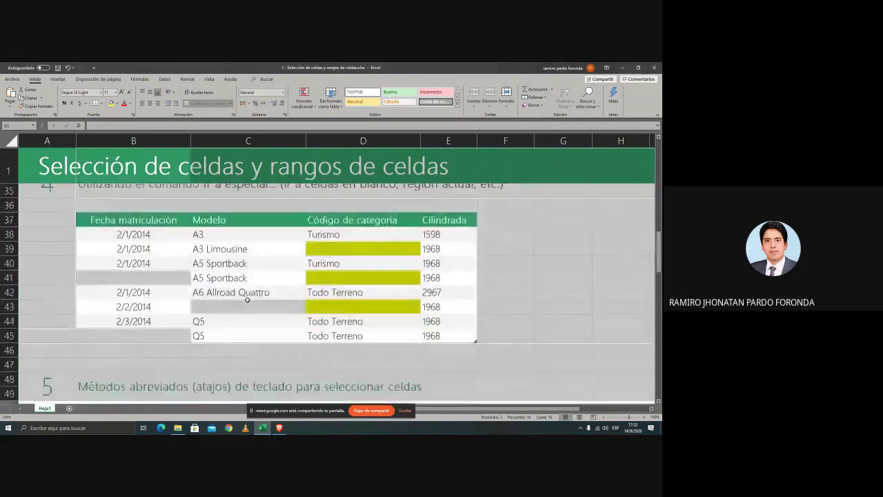
scroll(266, 305, "down", 20)
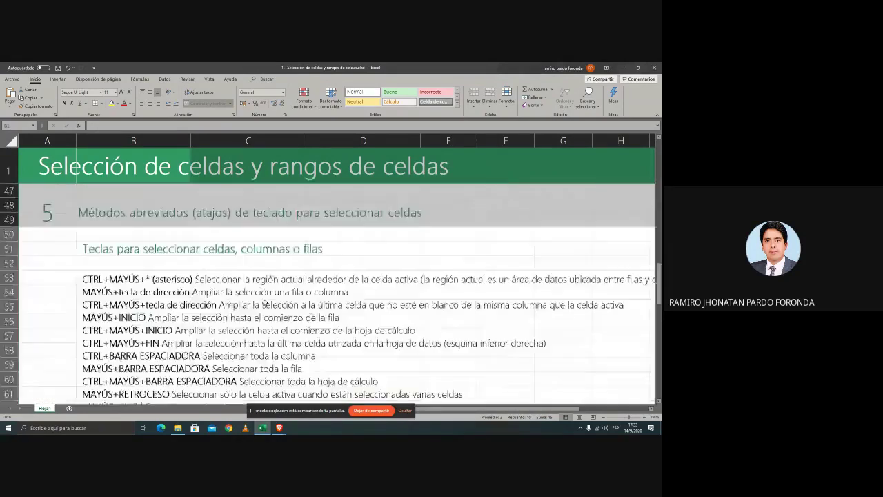
scroll(266, 302, "up", 19)
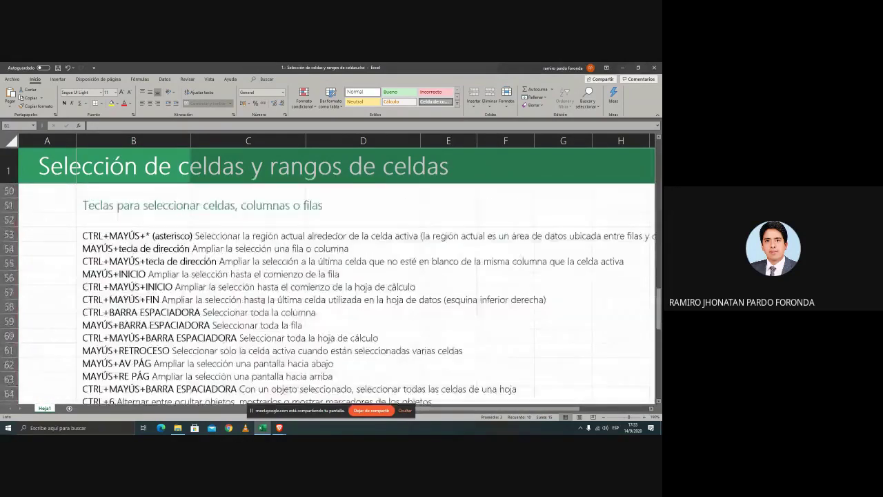
- Select the blank cells (Celdas en blanco) within the section 4 table range B37:E45 using Go To Special
left_click_drag(104, 263, 427, 379)
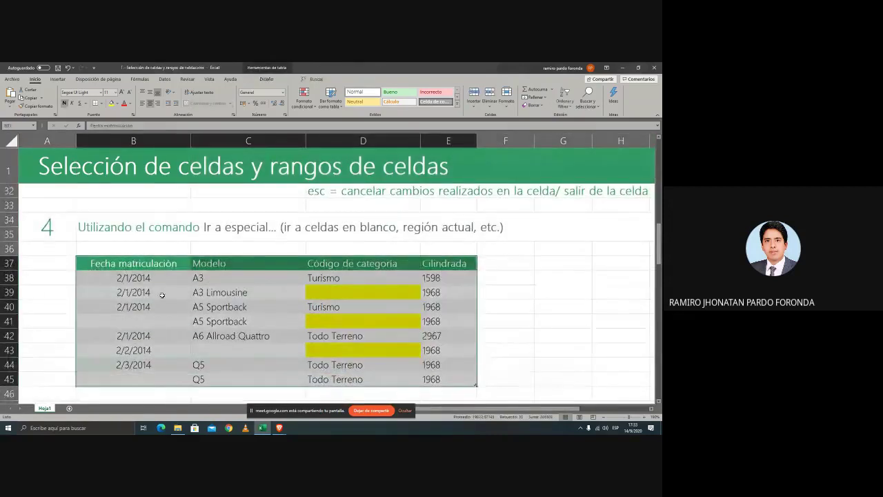
left_click(147, 266)
key("ctrl+a")
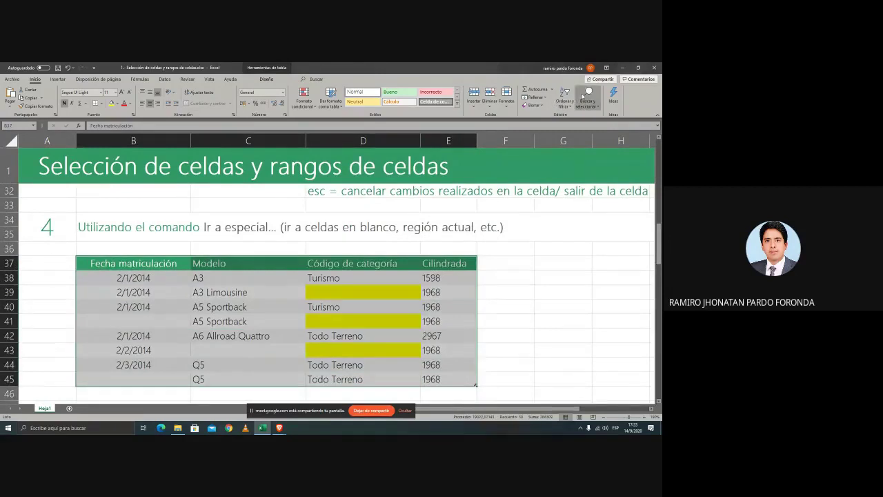
left_click(587, 98)
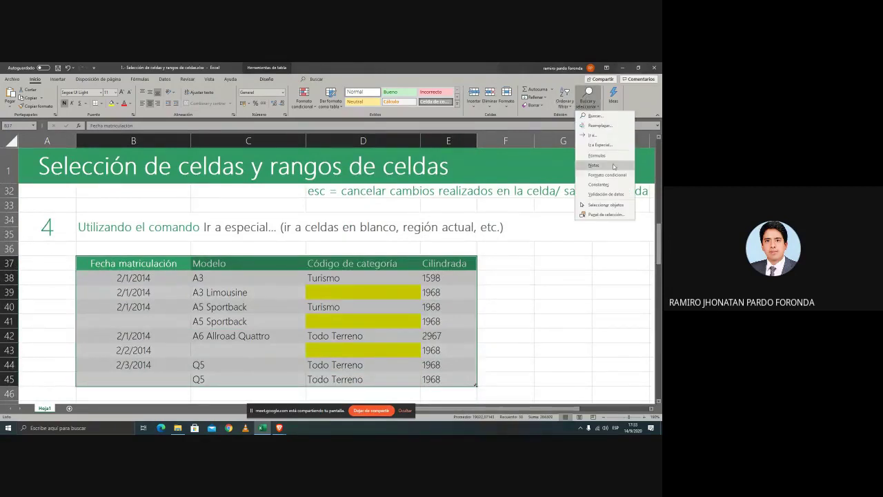
left_click(600, 145)
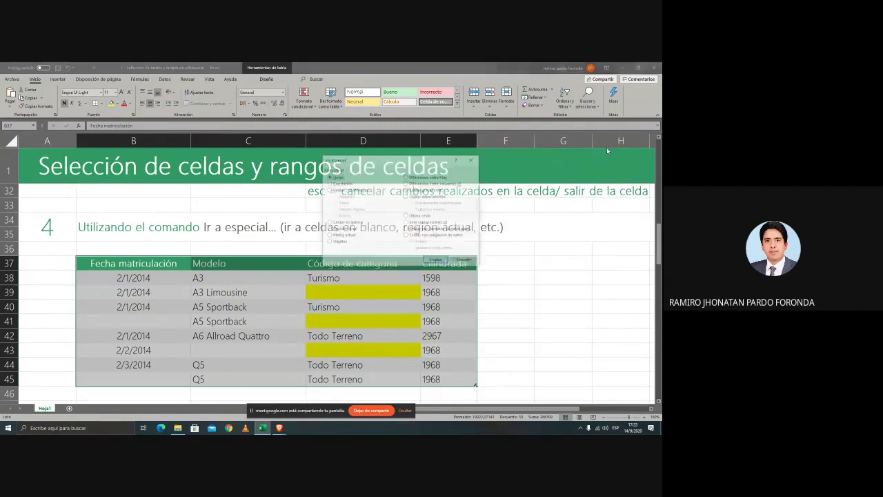
left_click(355, 224)
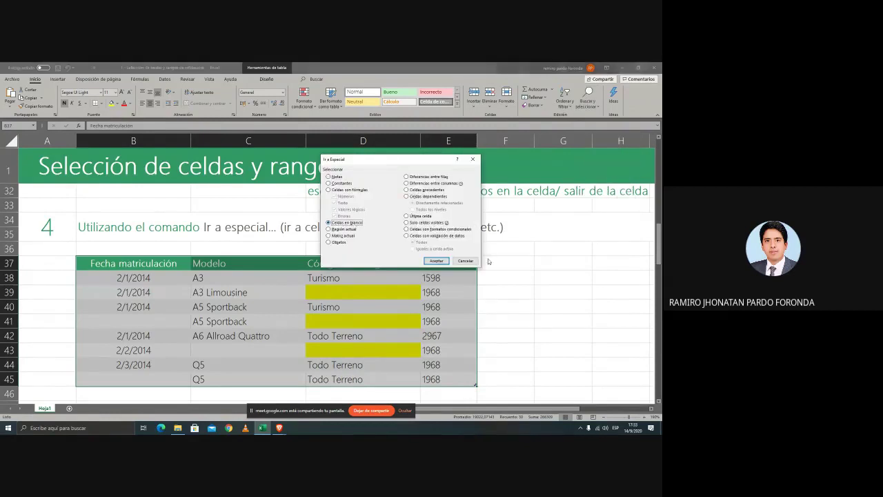
left_click(436, 261)
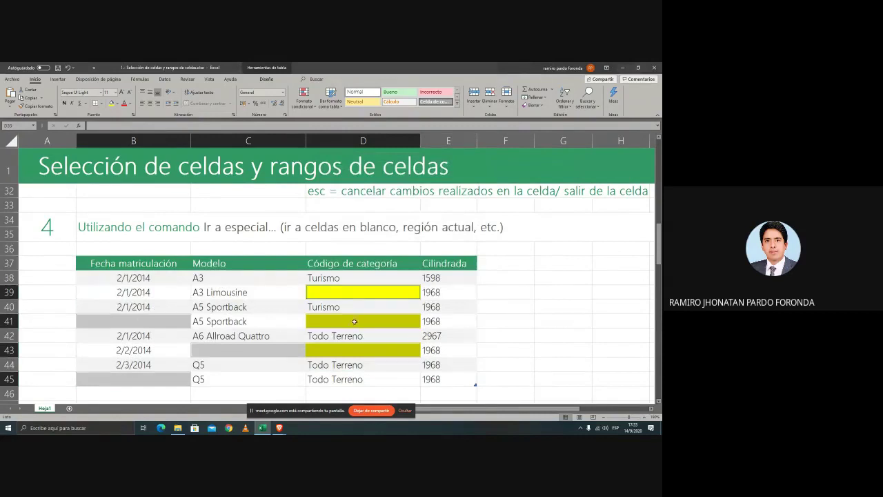
left_click(272, 333)
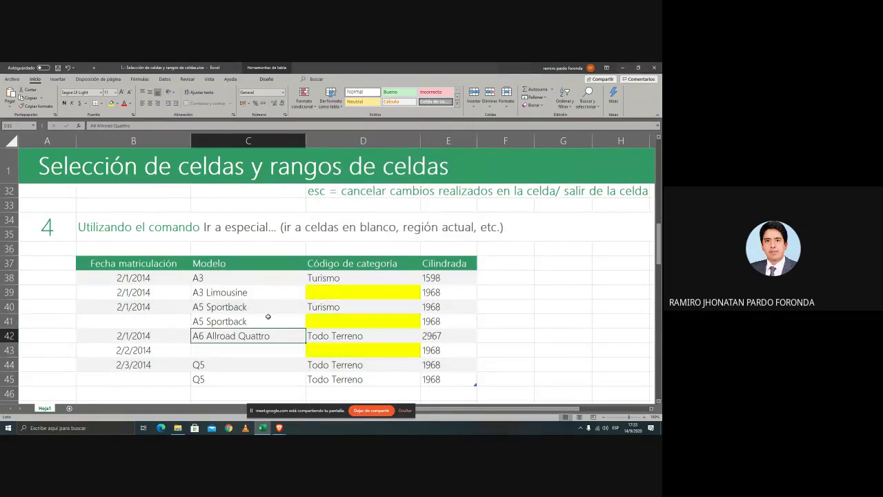
left_click(268, 316)
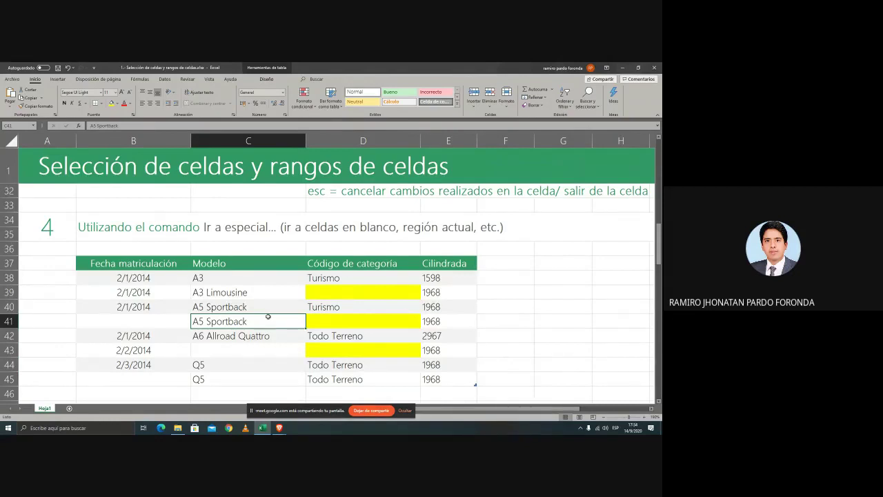
left_click(276, 306)
left_click(286, 348)
left_click(344, 367)
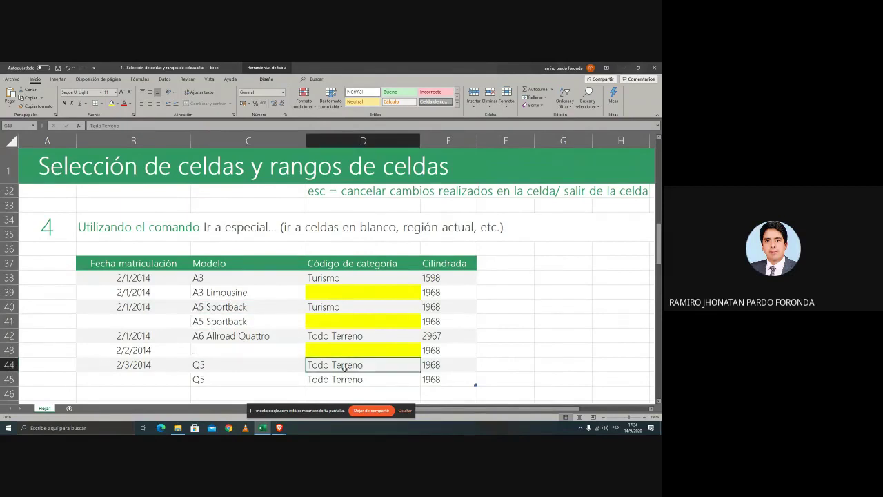
- Select the current region (Región actual) around the last "Modelo" cell, C45, using Go To Special
left_click(280, 377)
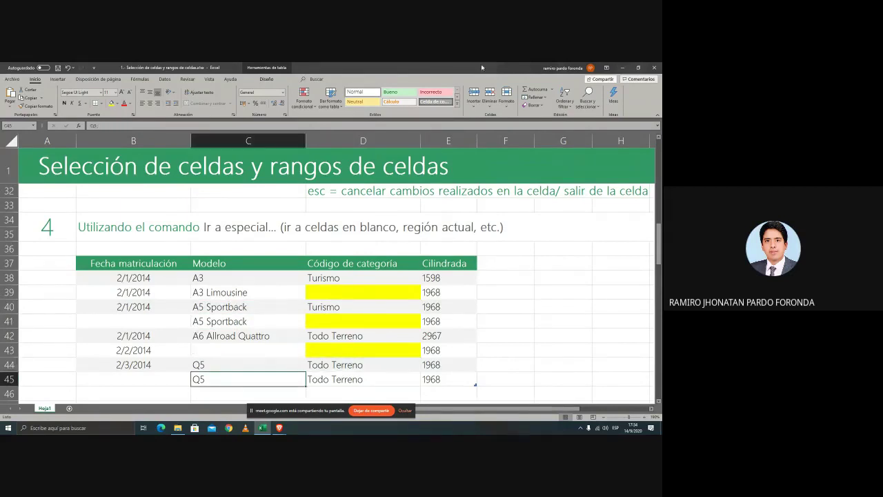
left_click(598, 106)
left_click(612, 146)
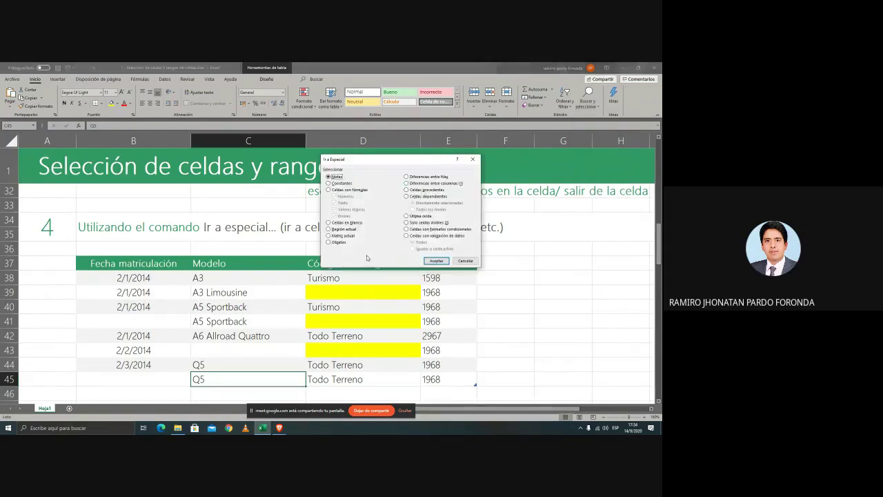
left_click(344, 230)
left_click(436, 261)
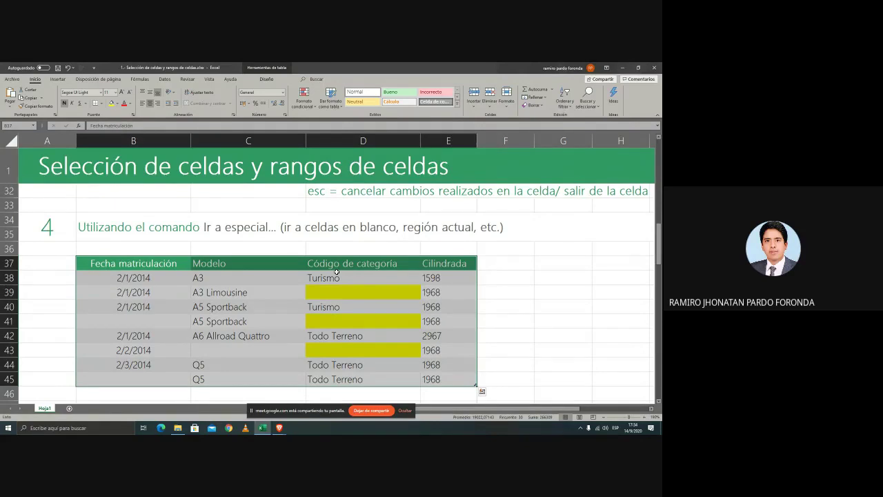
- Examine the blank cells B41, C43 and B45 and the extent of the section 4 table from B37 to E45
left_click(276, 296)
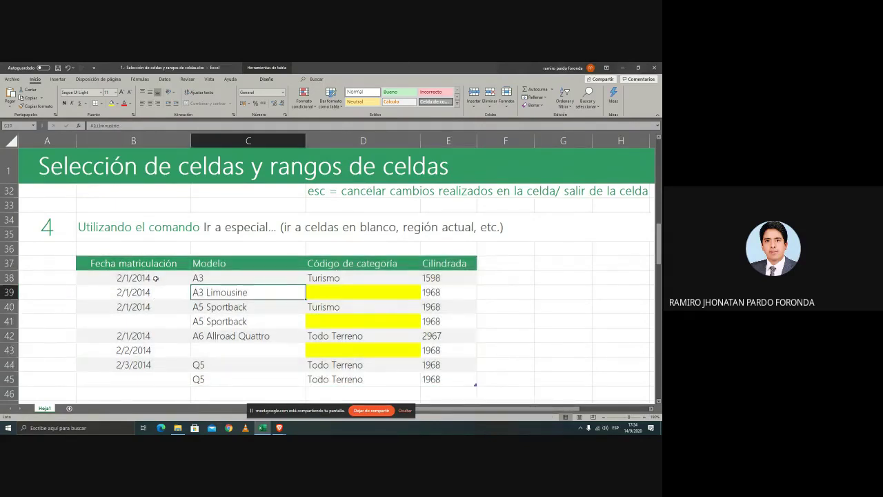
left_click_drag(343, 300, 161, 389)
left_click(159, 381)
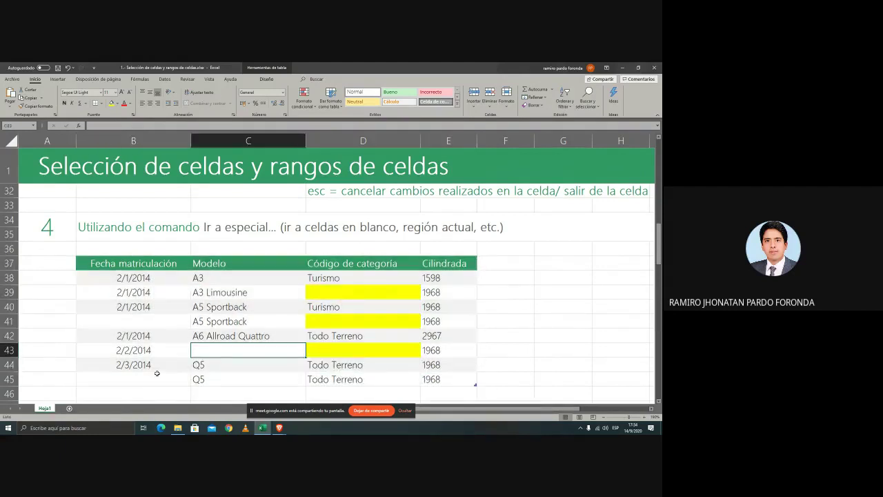
left_click(147, 336)
left_click(145, 311)
left_click(159, 320)
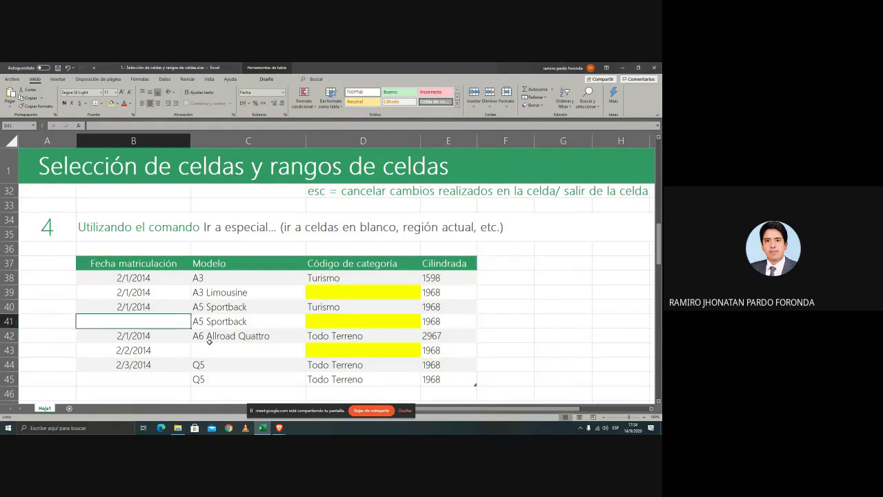
left_click(214, 353)
left_click(182, 365)
left_click(207, 366)
left_click(207, 350)
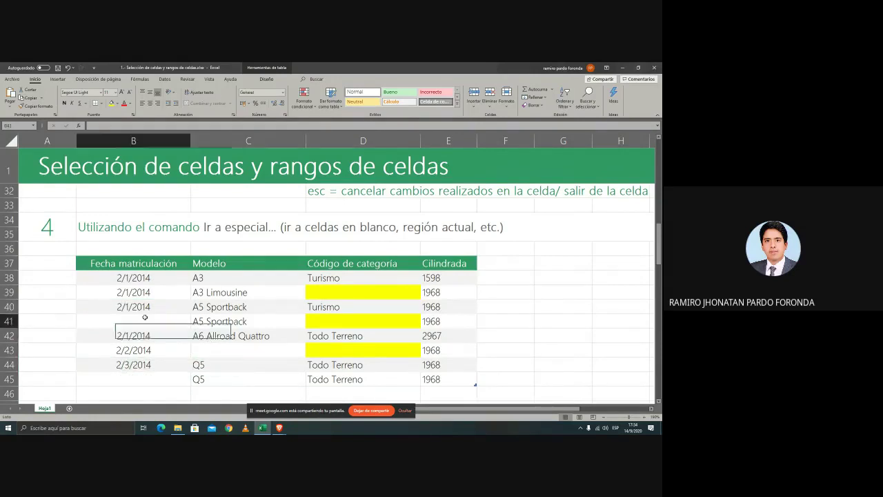
left_click(173, 319)
left_click(342, 336)
left_click_drag(138, 265, 449, 379)
- Use Go To Special to select the current region (Región actual) starting from the "Todo Terreno" cell D42
left_click(386, 338)
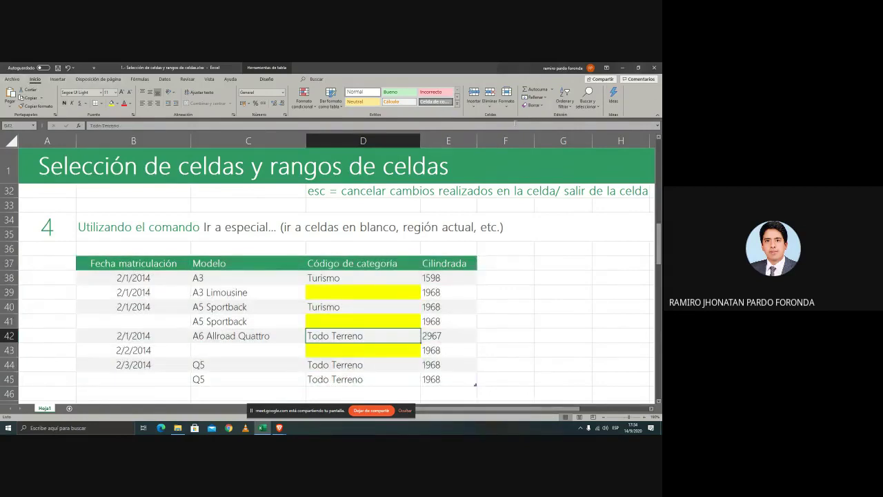
left_click(588, 99)
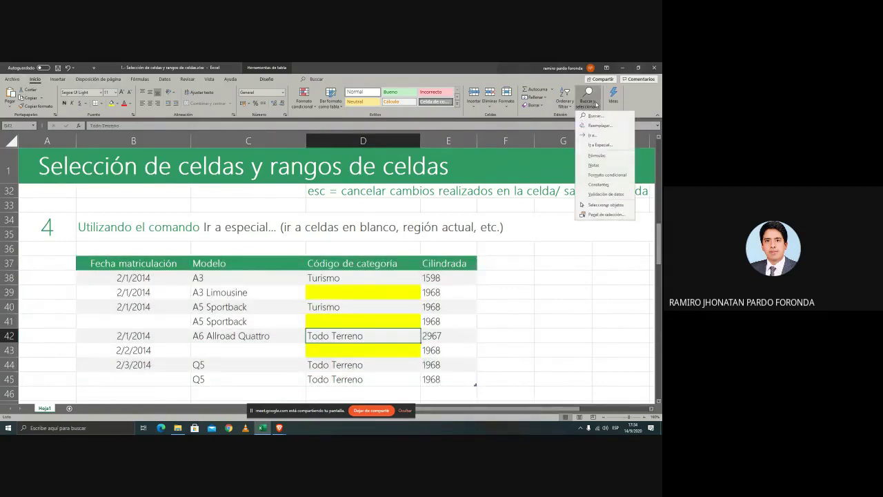
left_click(599, 146)
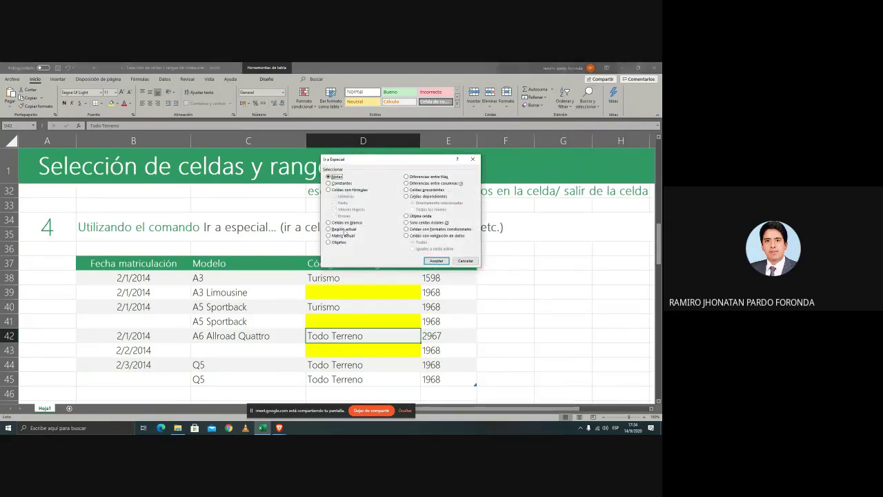
left_click(344, 231)
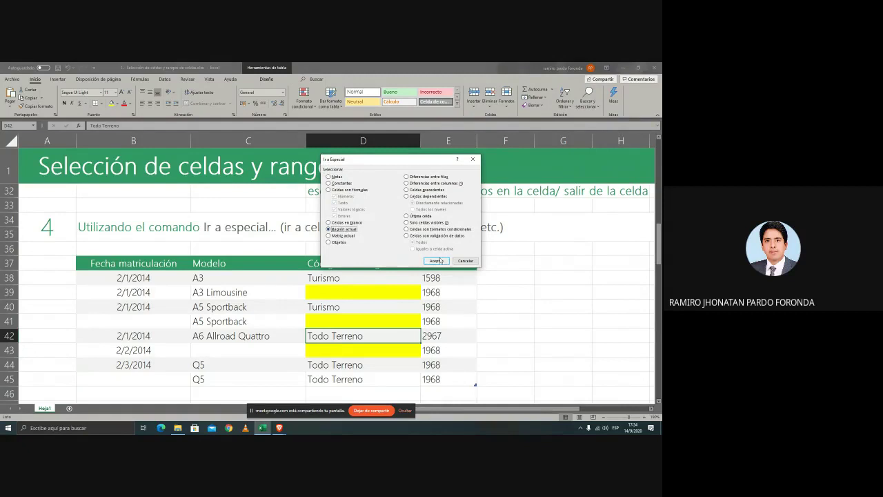
left_click(429, 260)
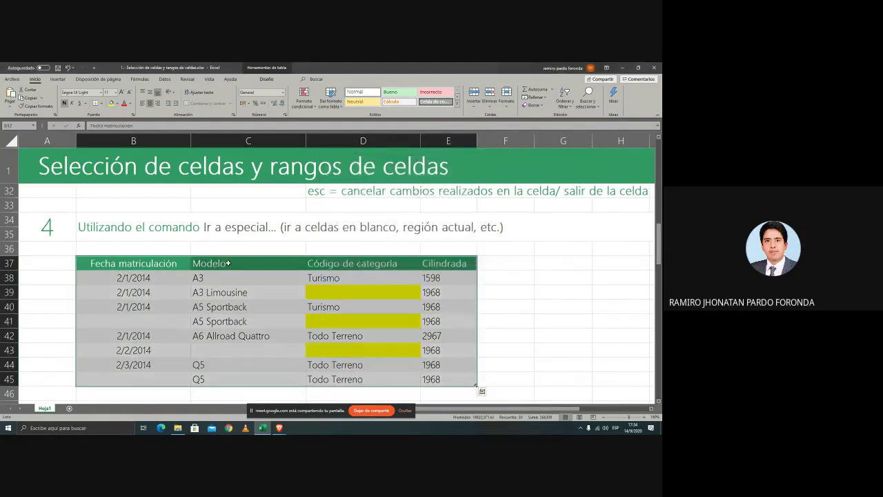
- Fill the blank cells of the section 4 table B37:E45 with yellow, picking them through Go To Special (Celdas en blanco)
left_click(245, 324)
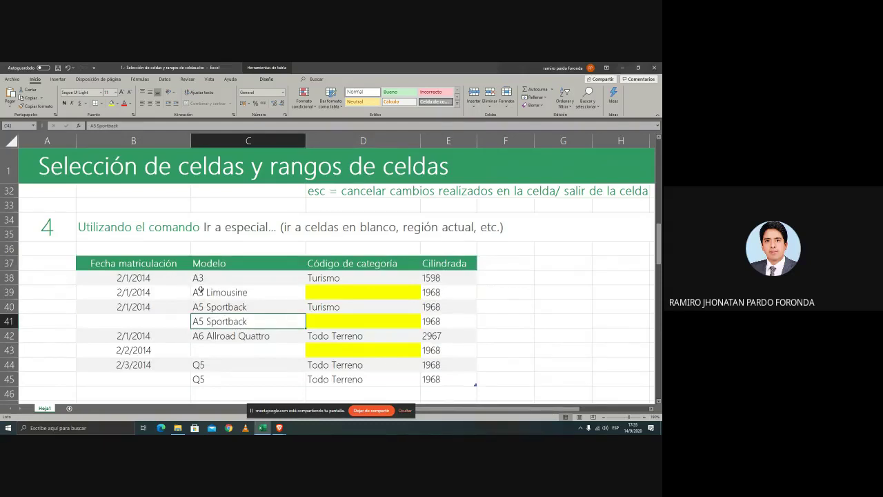
left_click_drag(119, 263, 434, 369)
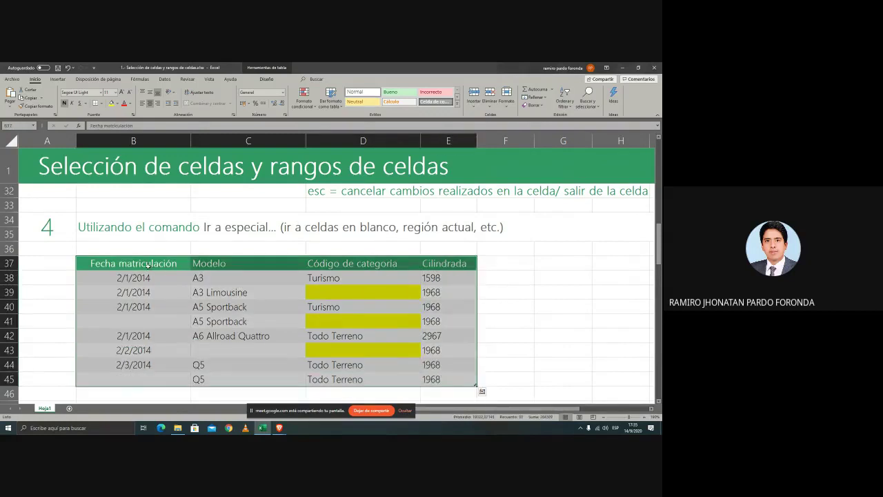
left_click_drag(149, 264, 460, 378)
left_click(589, 100)
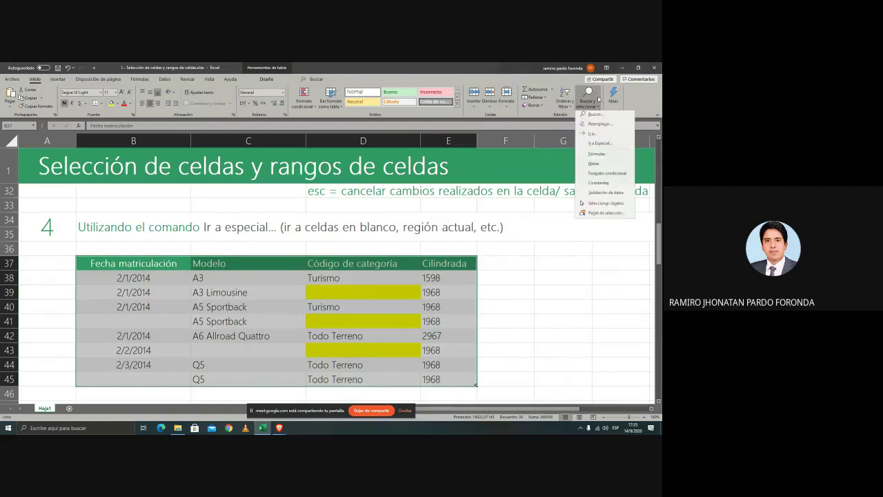
left_click(613, 145)
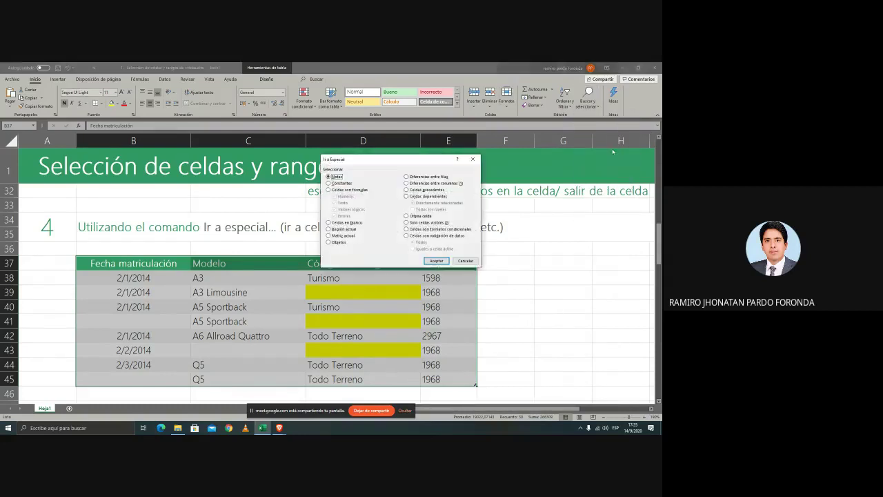
left_click(347, 223)
left_click(442, 262)
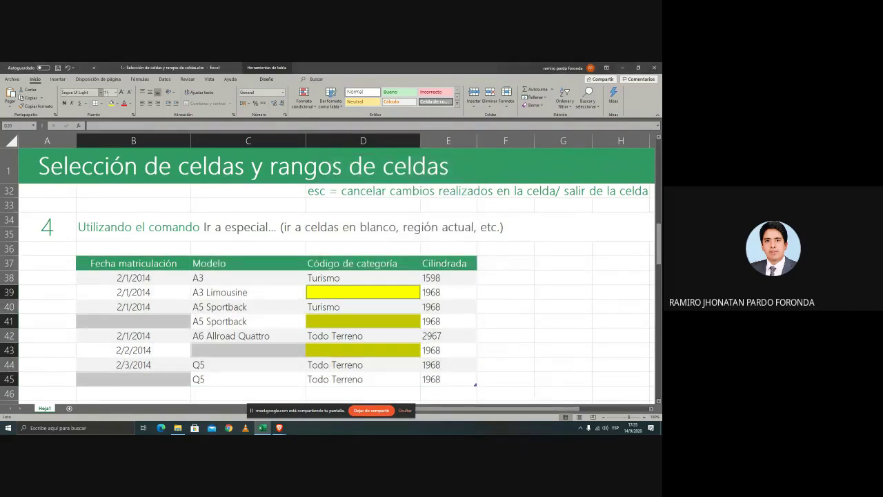
left_click(112, 103)
left_click(289, 364)
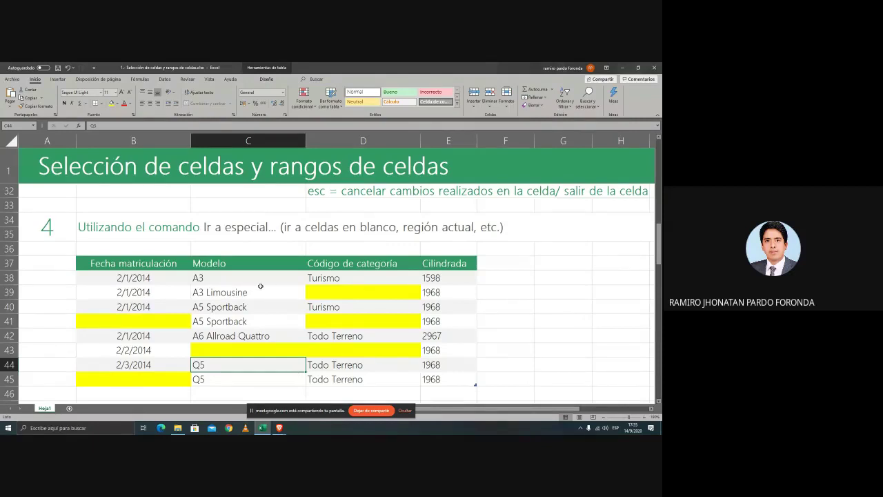
scroll(258, 286, "down", 1)
left_click(153, 241)
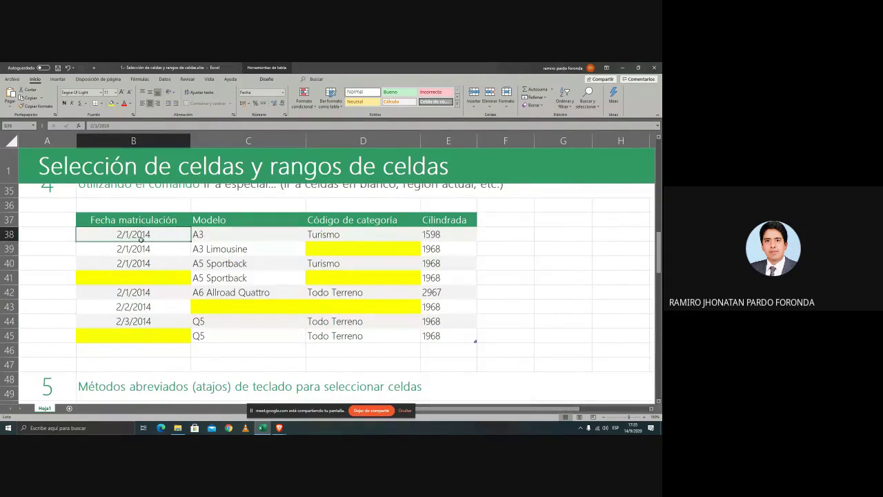
left_click_drag(142, 236, 349, 321)
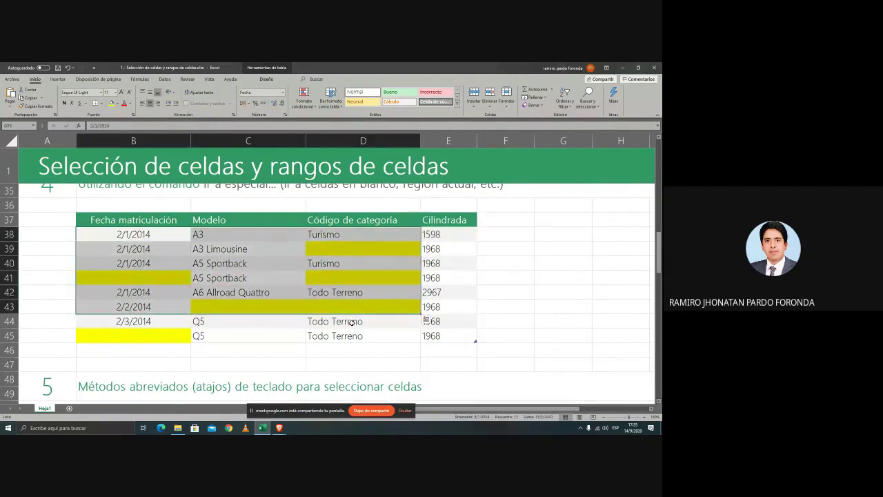
left_click(248, 263)
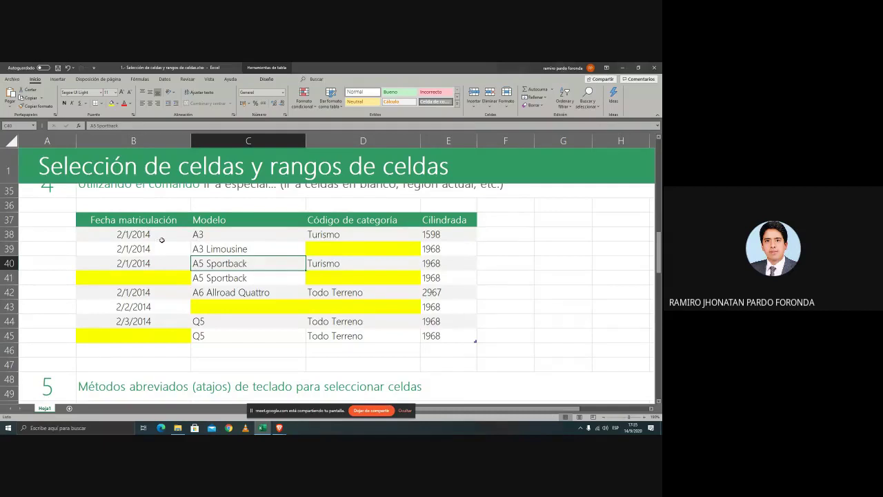
- Select only the numeric constants in the section 4 table data B38:E45 using Go To Special (Constantes, Números)
left_click_drag(128, 226, 448, 336)
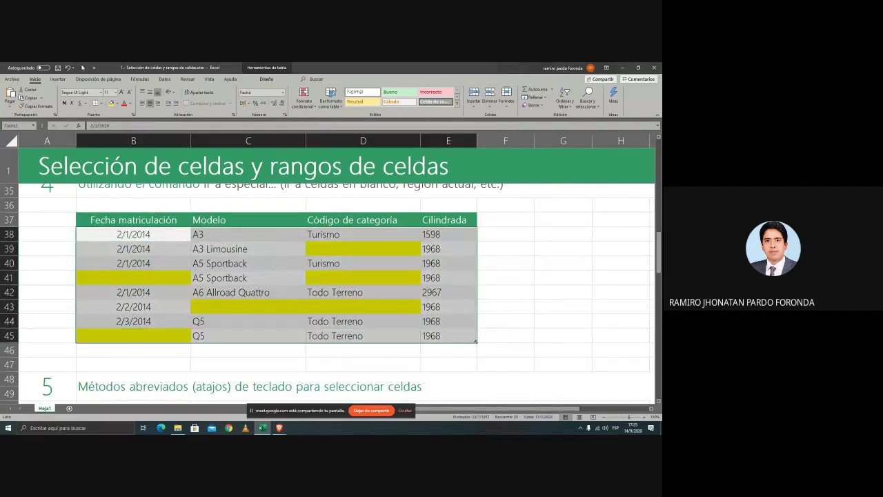
left_click(587, 97)
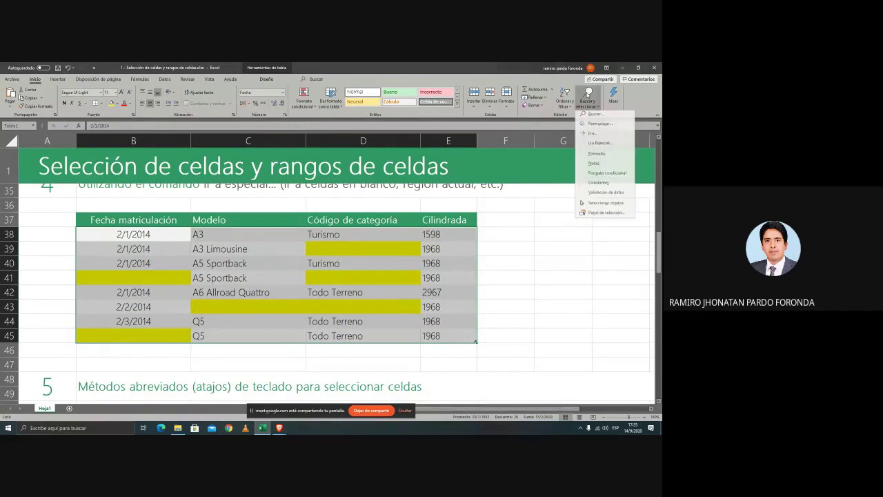
left_click(600, 143)
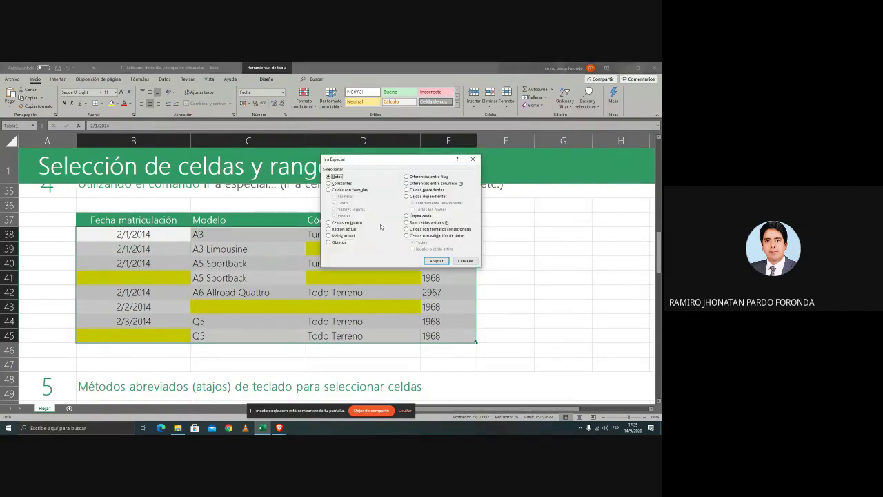
left_click(343, 183)
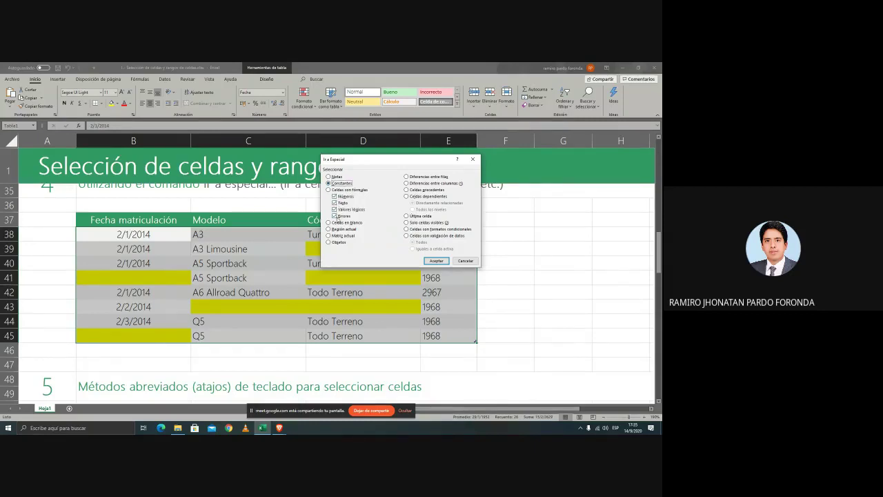
left_click(334, 216)
left_click(335, 209)
left_click(336, 203)
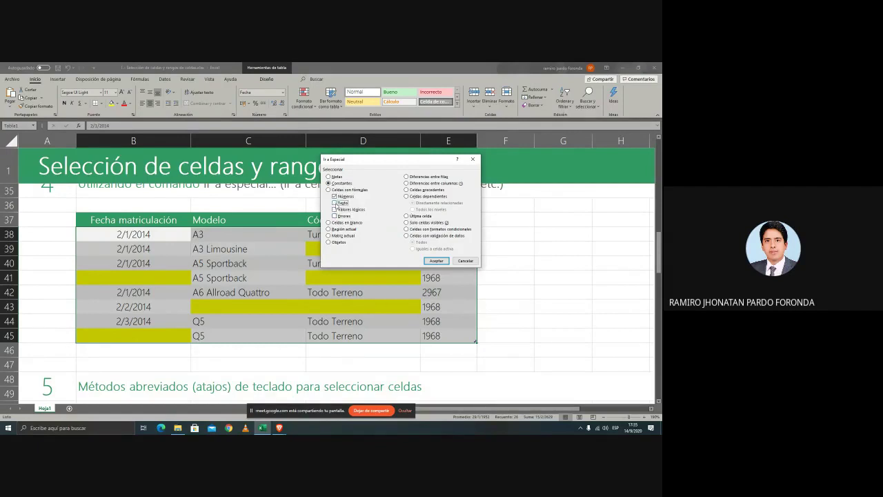
left_click(436, 260)
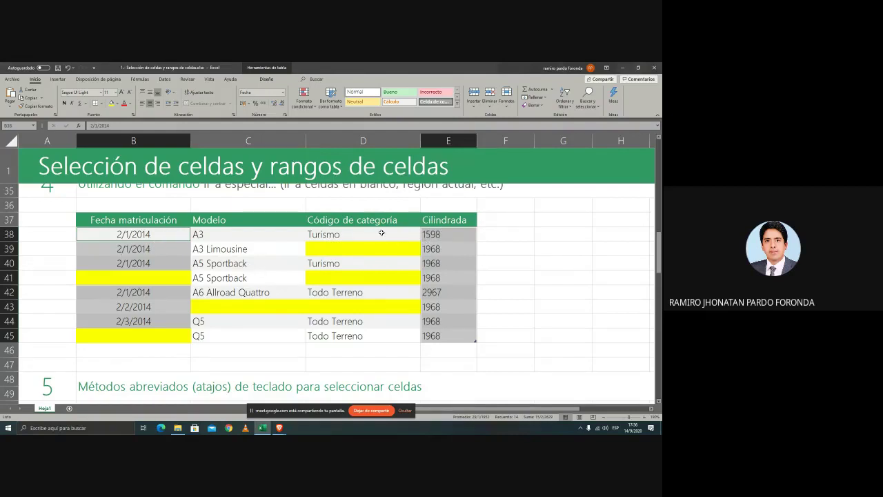
- Review the Go To Special options for the table data B38:E45, then cancel without applying any of them
left_click(129, 238)
left_click_drag(133, 234, 455, 335)
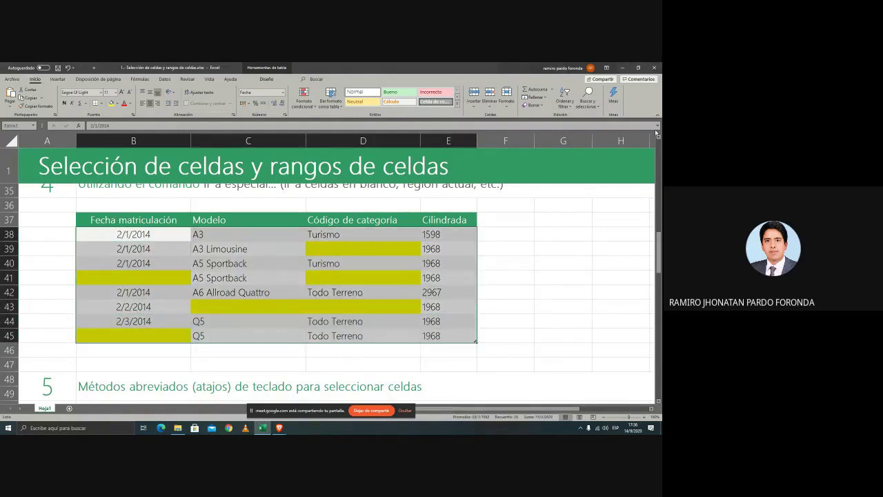
left_click(588, 105)
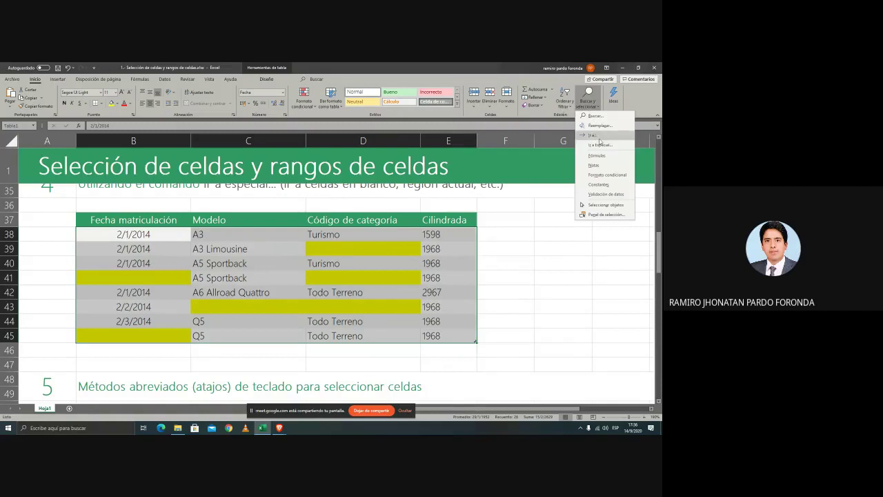
left_click(596, 140)
left_click_drag(418, 162, 468, 186)
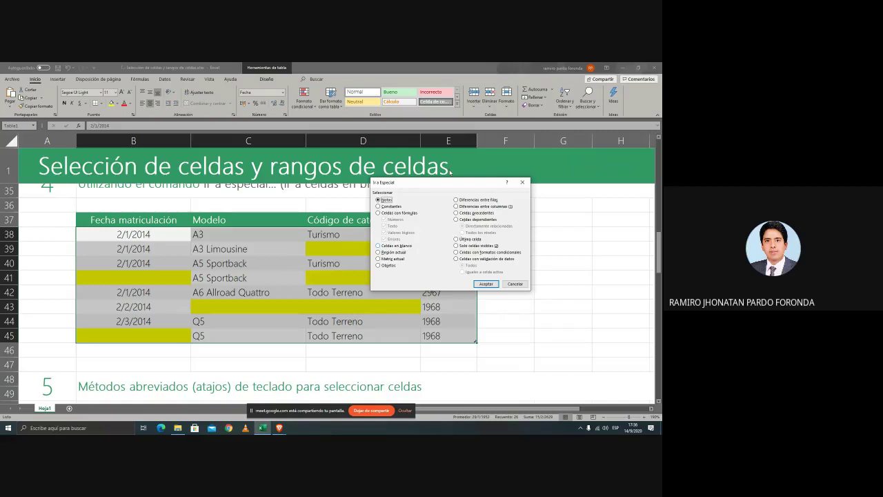
left_click(515, 283)
- Examine the section 5 lists of keyboard shortcuts for selecting cells, including Fin mode and cells with special characteristics
scroll(398, 369, "down", 3)
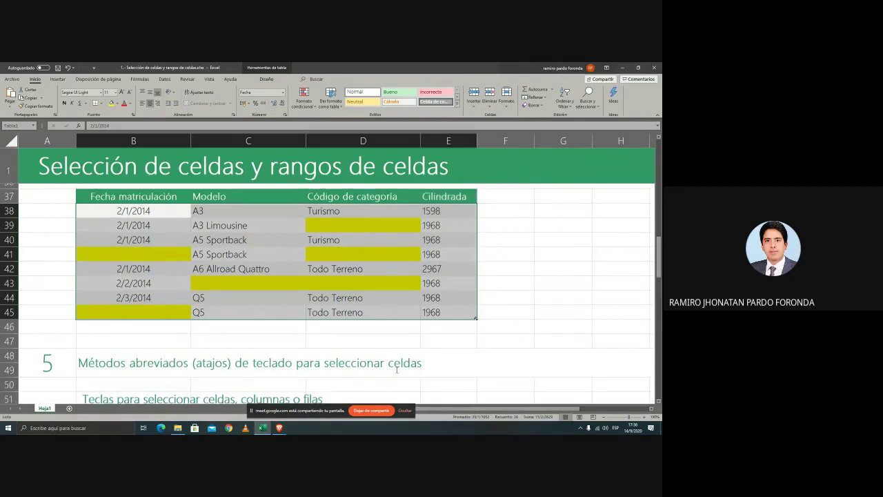
scroll(382, 300, "down", 2)
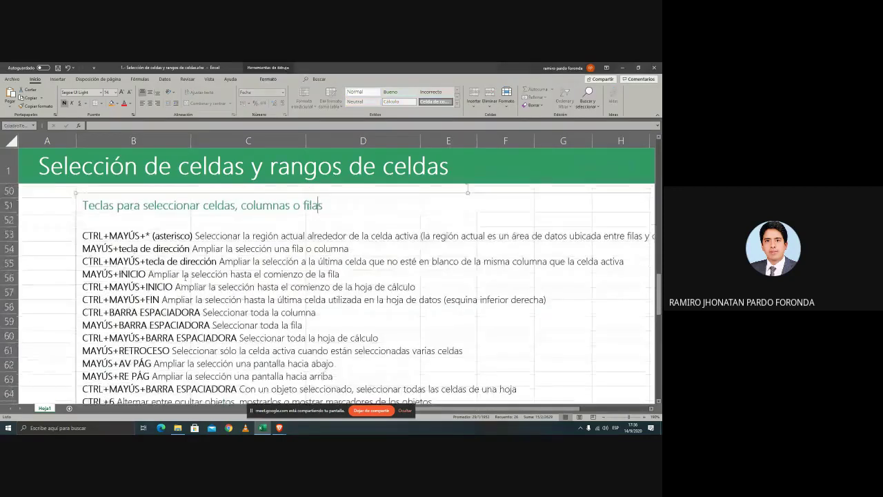
left_click(320, 205)
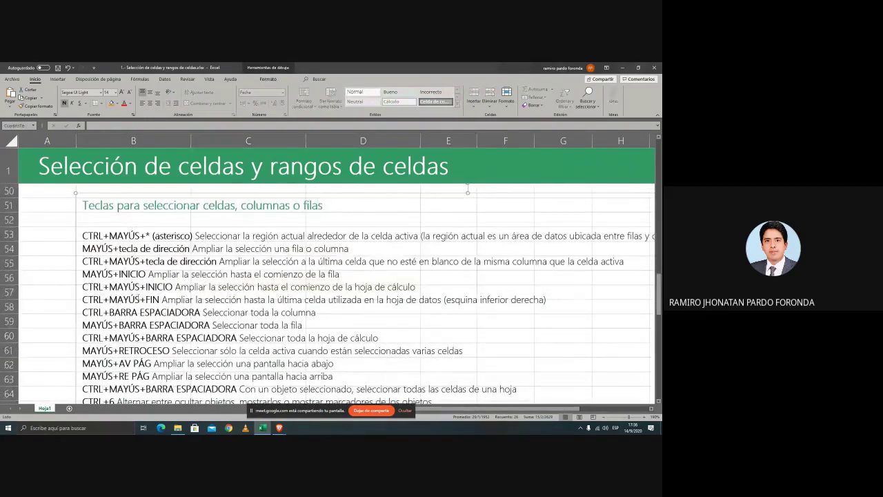
left_click(120, 261)
scroll(113, 262, "down", 7)
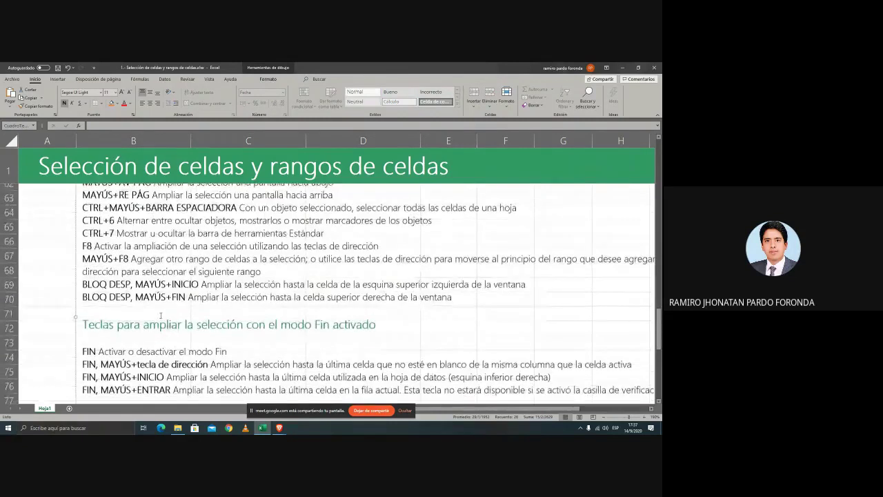
scroll(205, 324, "down", 3)
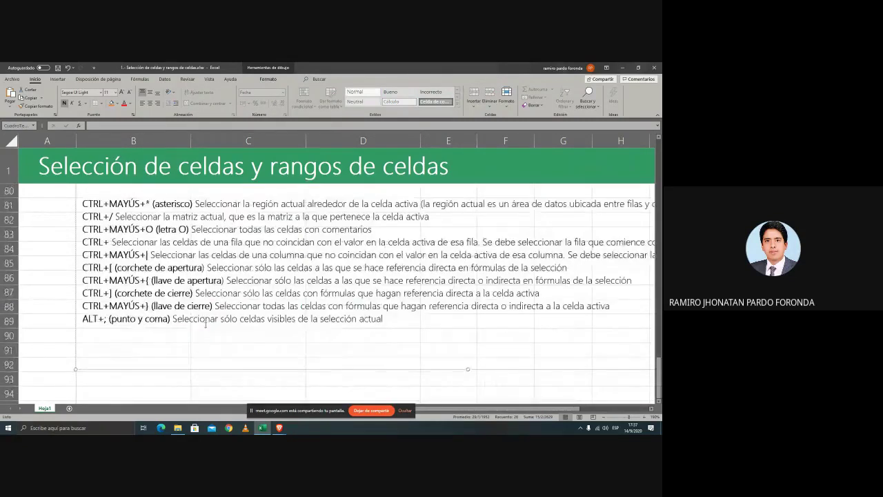
scroll(205, 324, "down", 4, "ctrl")
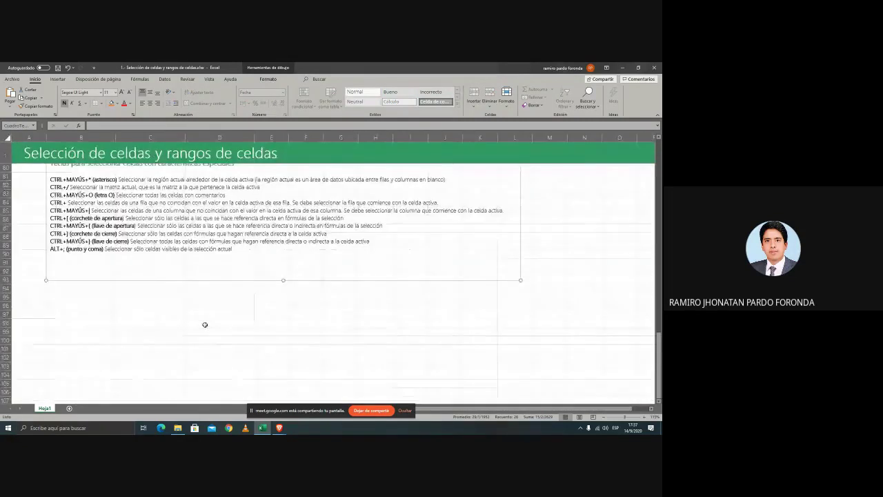
scroll(205, 324, "up", 11)
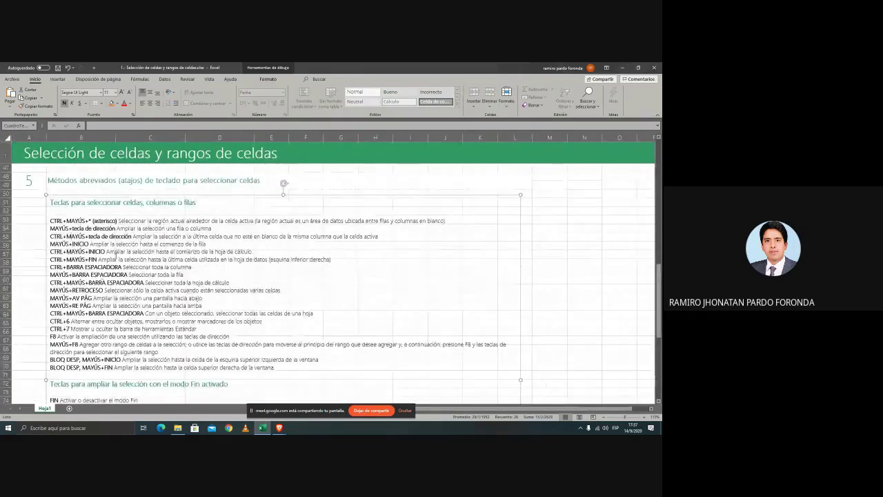
key("Escape")
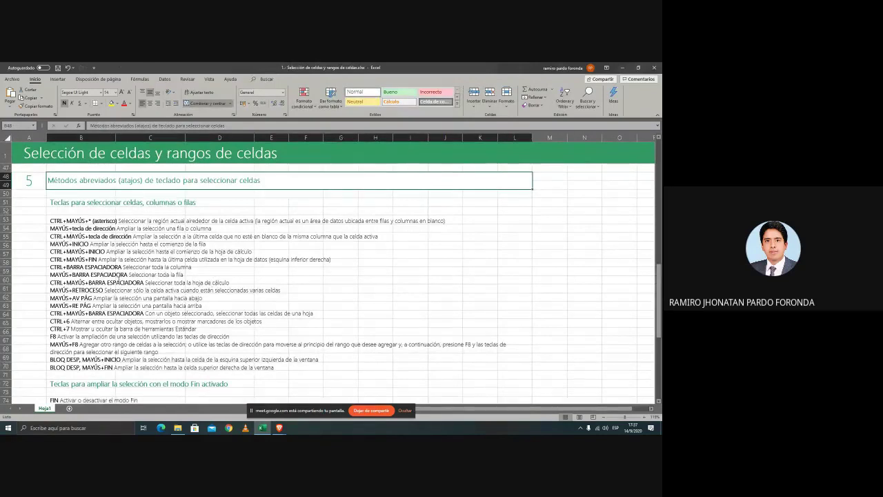
left_click(261, 303)
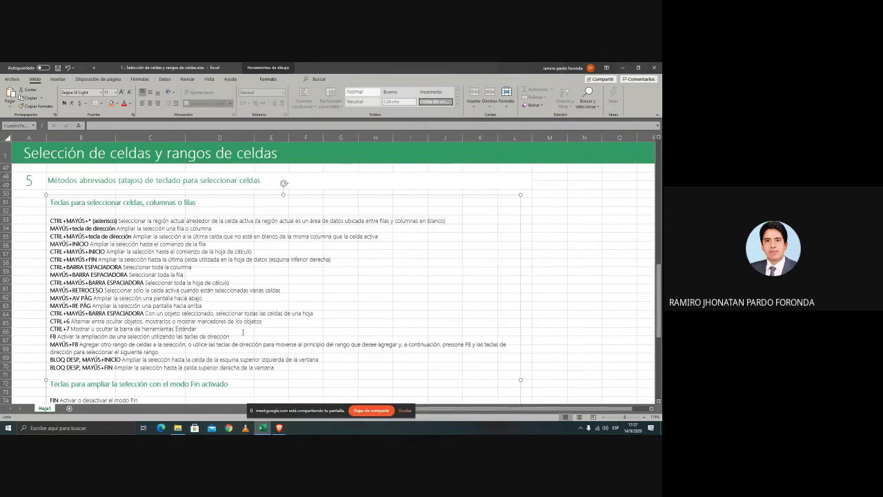
scroll(243, 332, "down", 5)
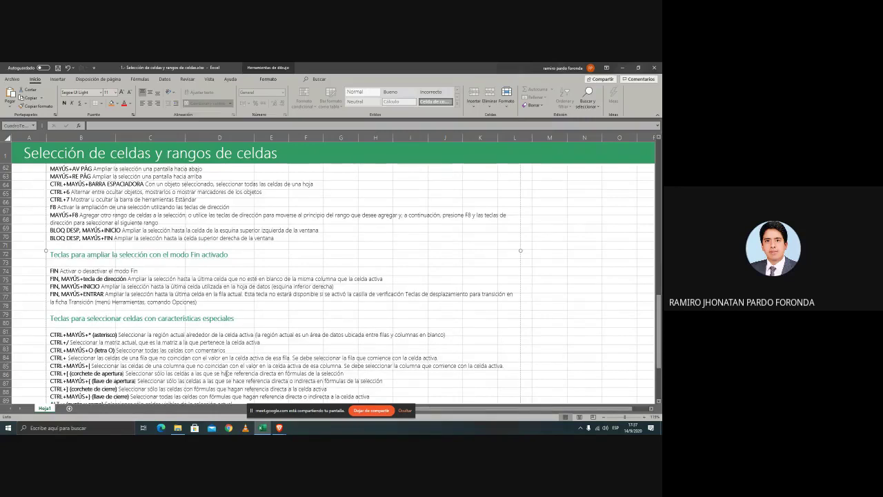
scroll(362, 254, "down", 7)
- Close the cell selection workbook and open "2.- Edición de celdas para introducción de datos" with editing enabled
key("alt+F4")
left_click(331, 260)
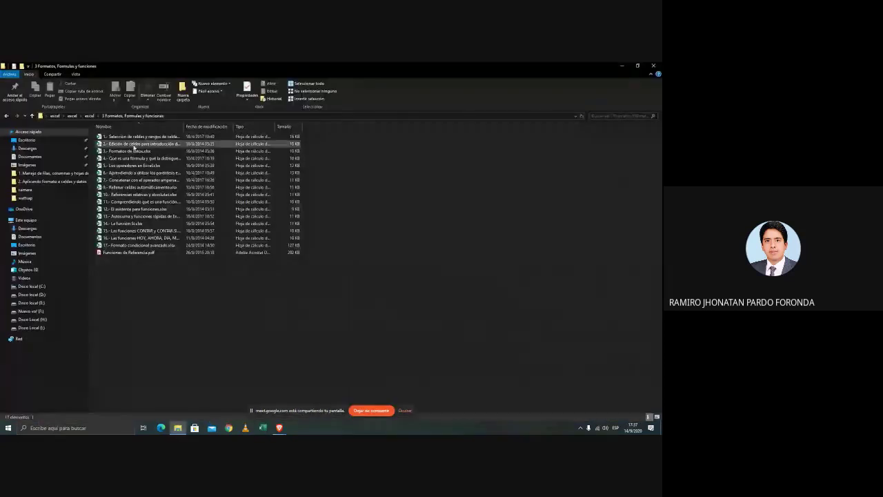
left_click(142, 143)
key("Return")
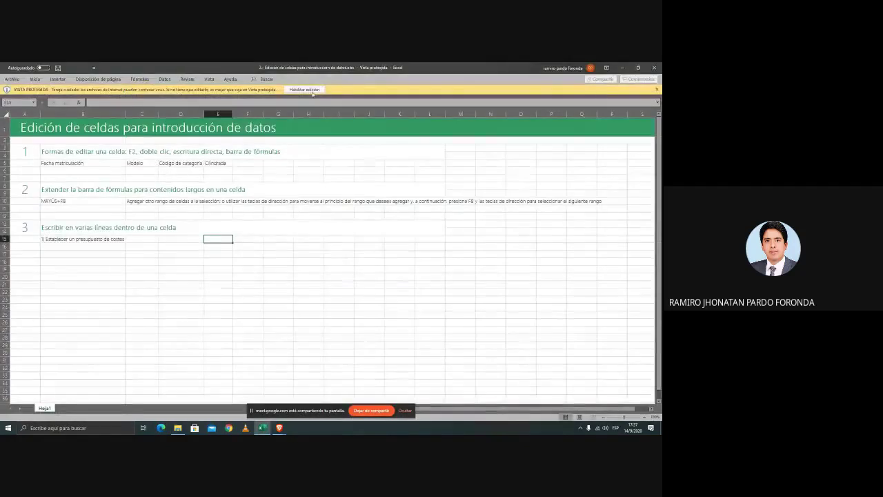
left_click(314, 89)
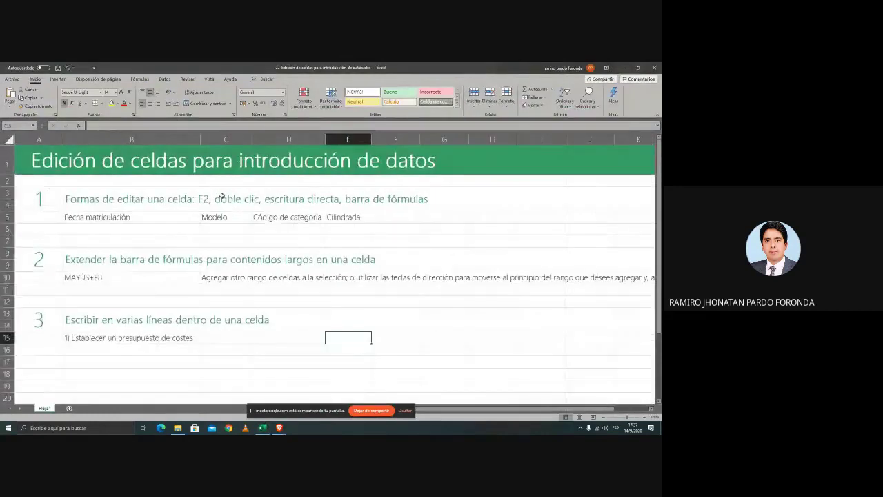
- Select the "Fecha matriculación" cell, B5, in section 1 of the sheet
left_click(234, 247)
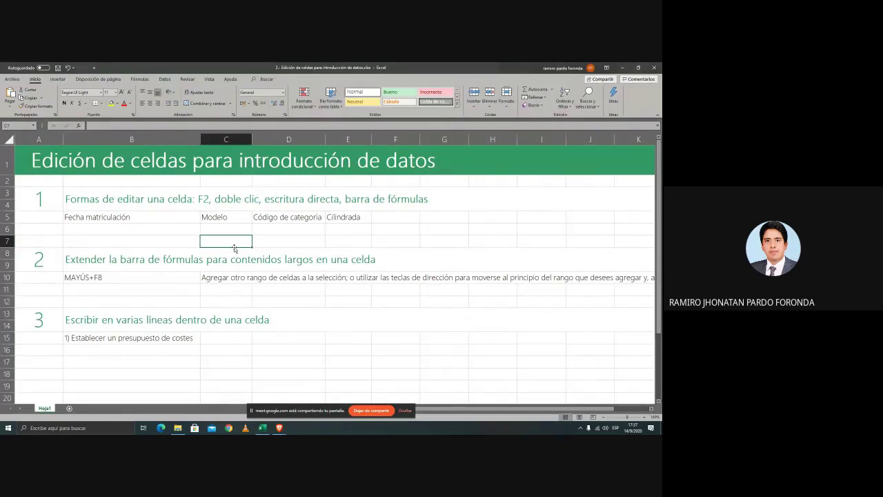
key("Up")
key("Up")
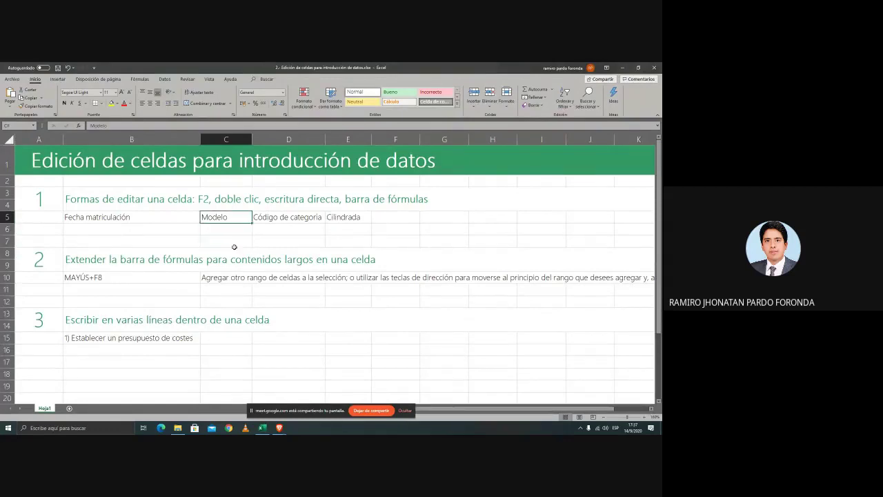
key("Left")
key("Left")
key("Up")
key("Down")
key("Right")
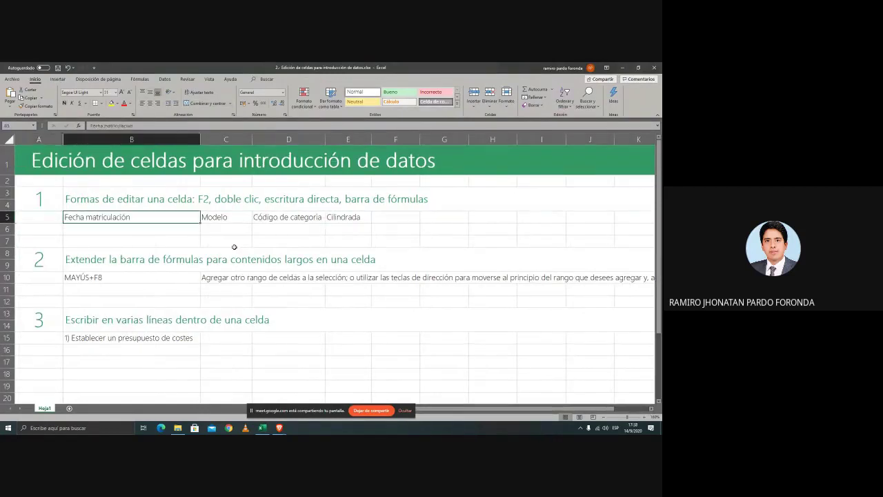
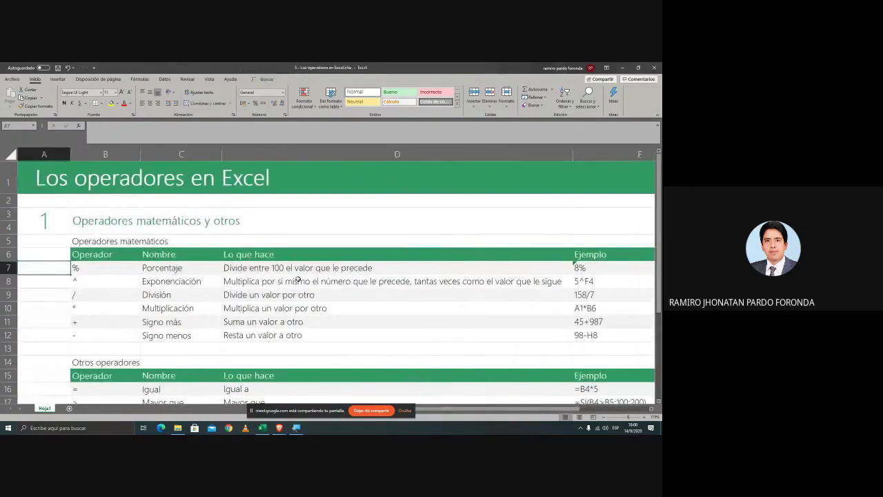
- Examine the Porcentaje (%) row of the Operadores matemáticos table, from its operator in B7 to its example in E7
key("Right")
key("Down")
key("Up")
key("Right")
key("Left")
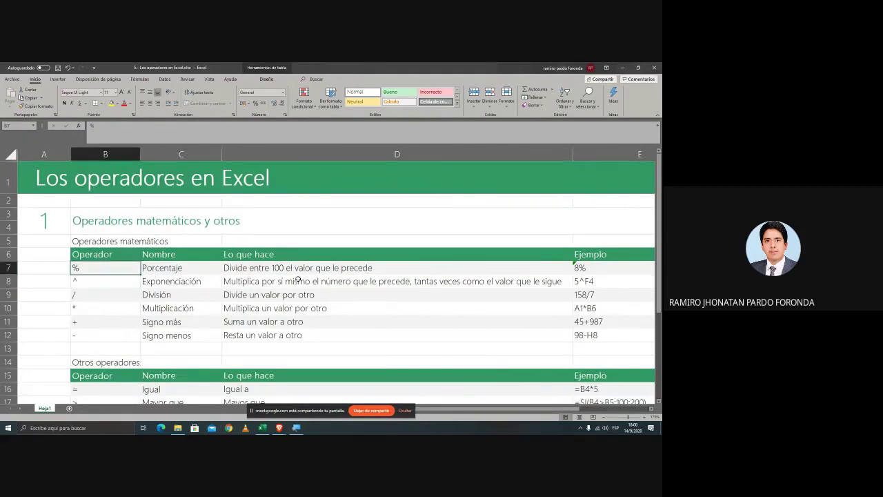
key("Down")
key("Down")
key("Up")
key("Up")
key("Right")
key("Right")
key("Right")
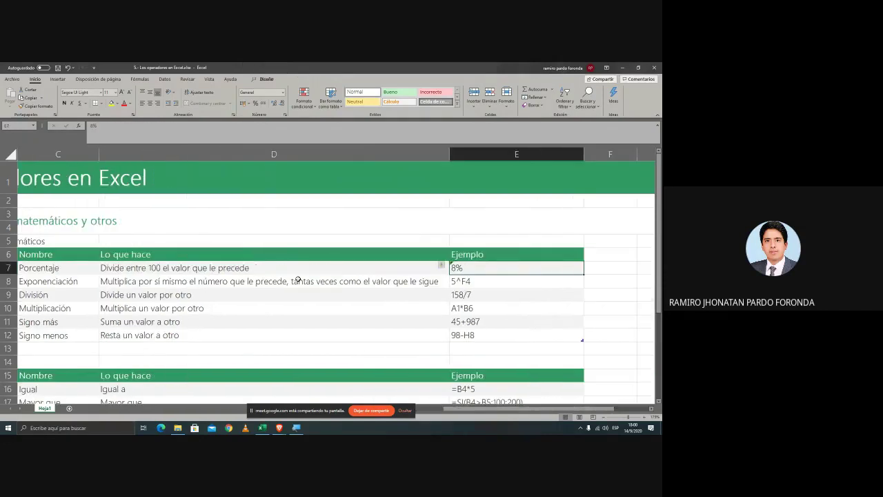
key("Down")
key("Left")
key("Left")
key("Left")
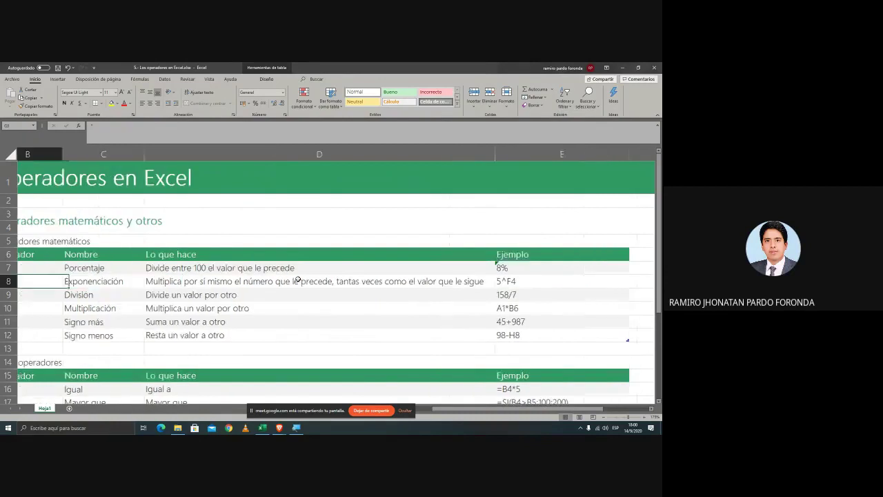
key("Up")
key("Right")
key("Right")
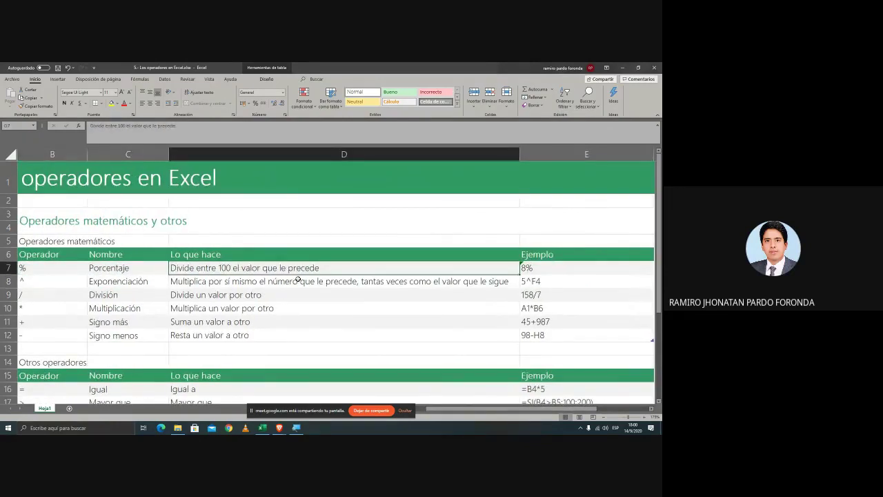
key("Left")
key("Right")
key("Right")
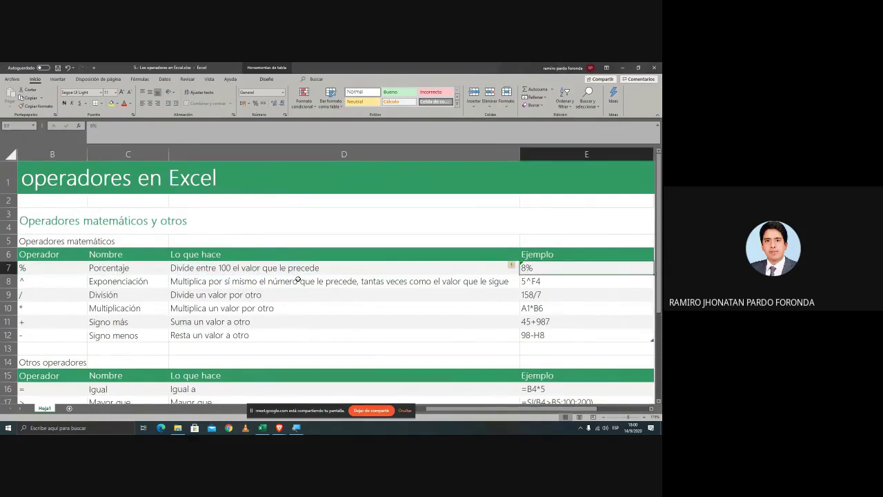
- Examine the Exponenciación (^) row of the Operadores matemáticos table, from its operator in B8 to its example in E8
key("Down")
key("Left")
key("Left")
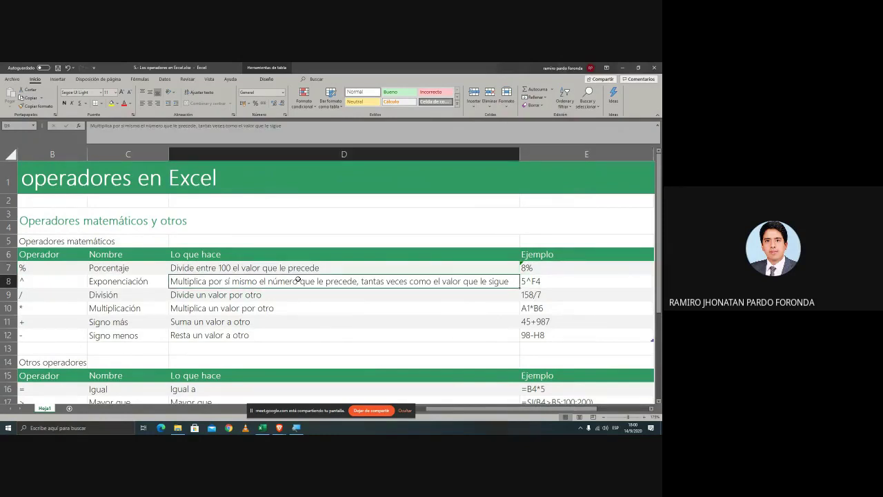
key("Left")
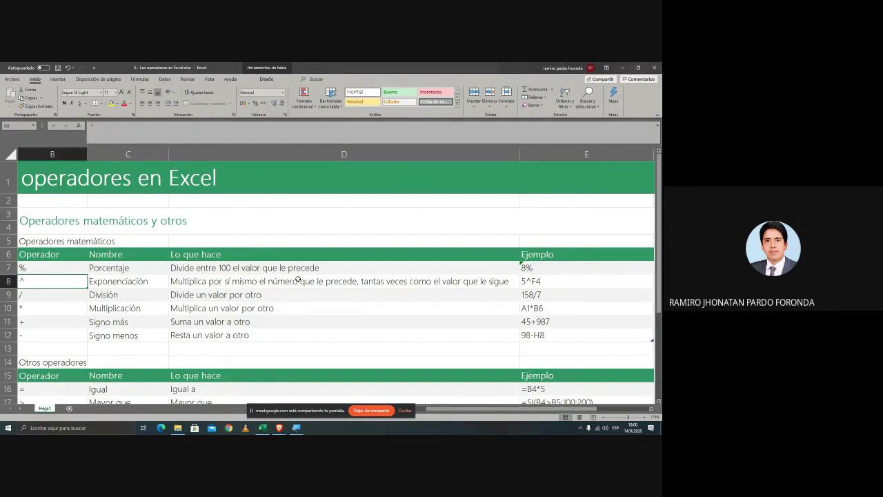
key("Right")
key("Left")
key("Right")
key("Right")
key("Right")
key("Right")
key("Left")
key("Left")
key("Left")
key("Left")
key("Right")
key("Right")
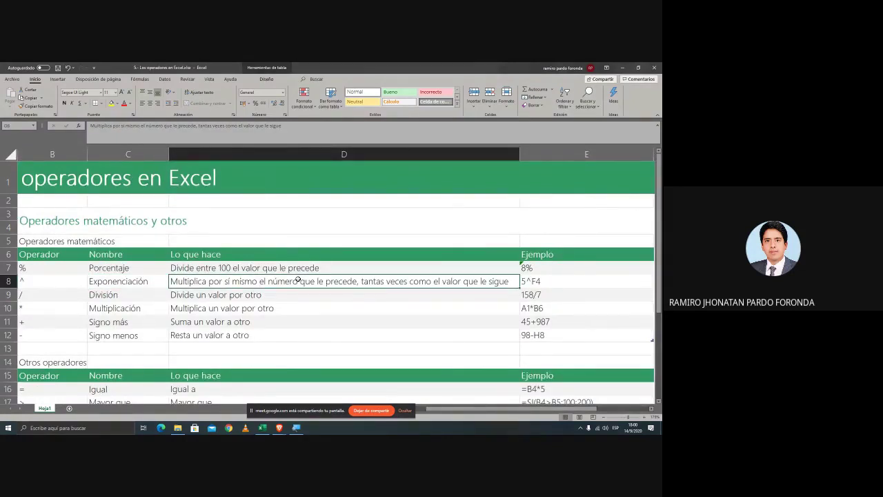
key("Right")
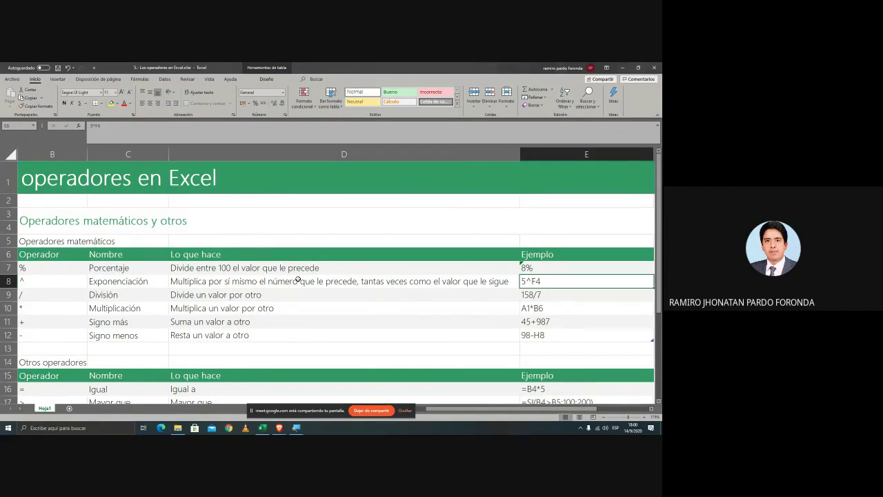
- Examine the División and Multiplicación rows of the Operadores matemáticos table, ending on the division operator in B9
key("Left")
key("Down")
key("Down")
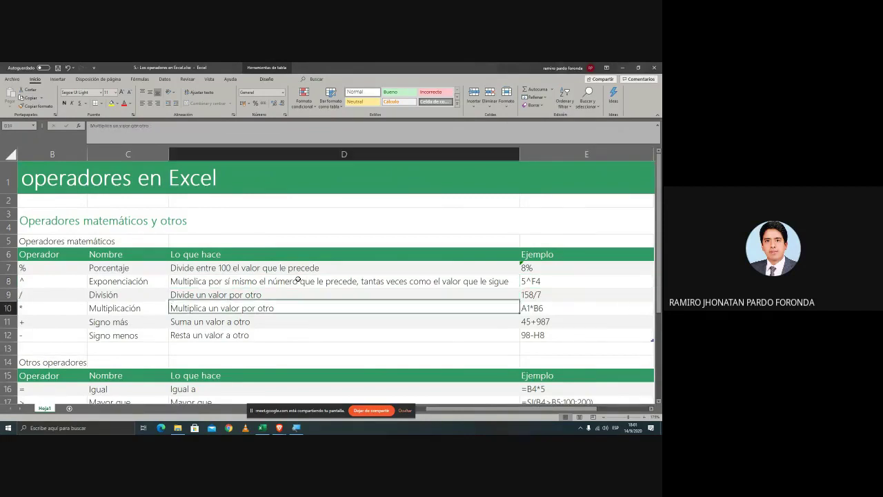
key("Left")
key("Up")
key("Left")
key("Left")
key("Right")
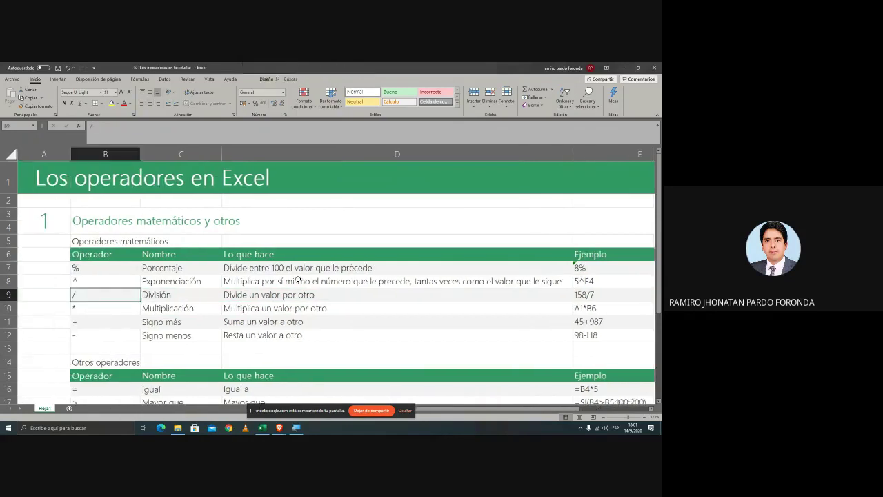
- Go through the multiplication, plus and minus operators in B10:B12 and return to the percentage operator in B7
key("Down")
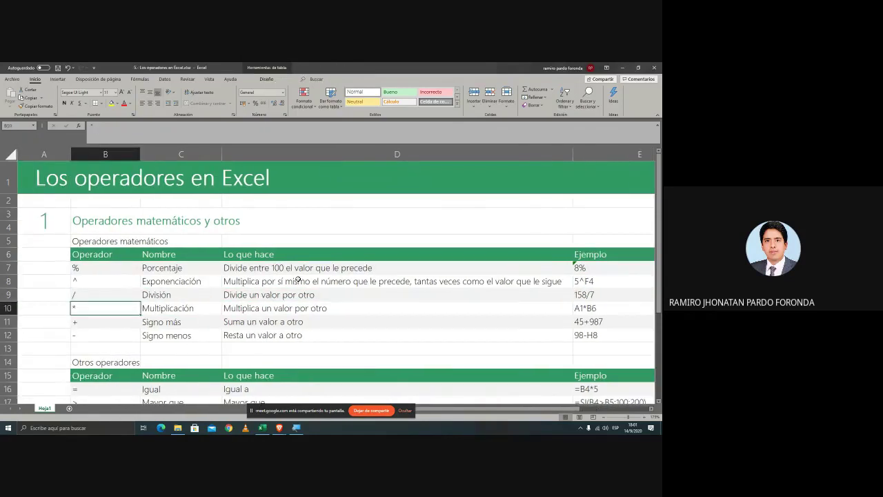
key("Down")
key("Down")
key("Up")
key("Up")
key("Up")
key("Up")
key("Up")
- Highlight the percentage to multiplication operators, B7:B10, and reduce the selection to B7 again
key("shift+Down")
key("shift+Down")
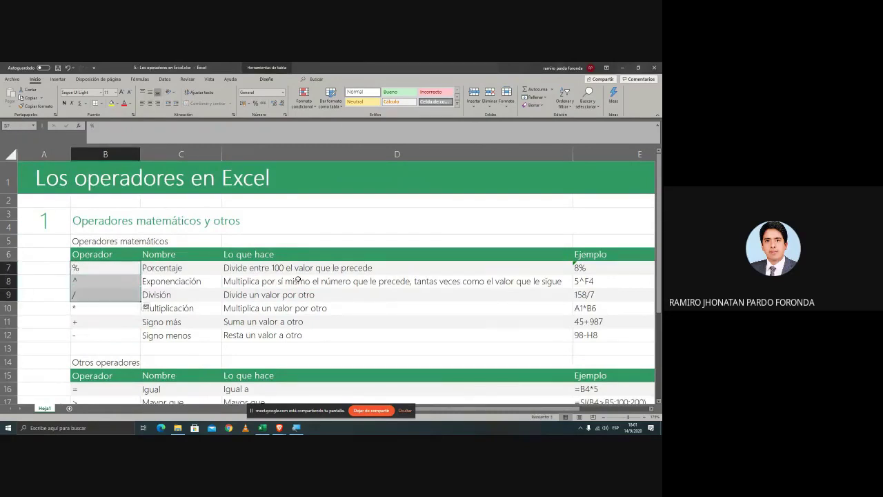
key("shift+Down")
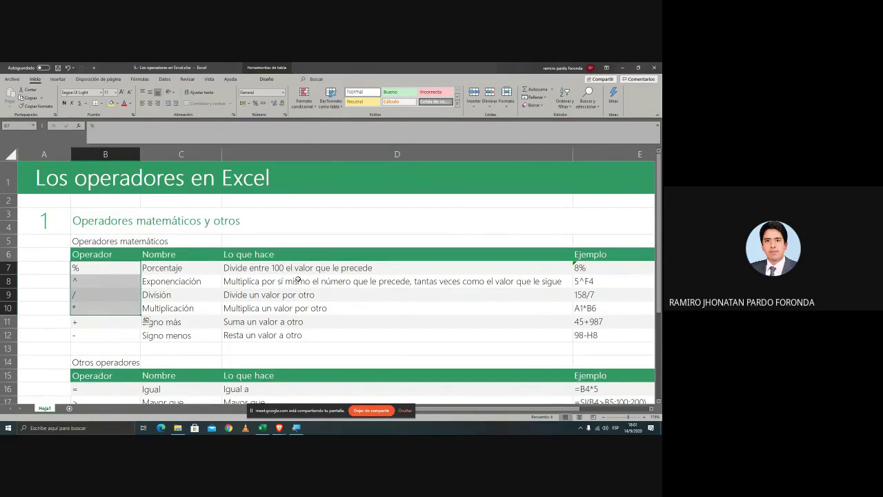
key("shift+Up")
key("shift+Up")
key("shift+Up")
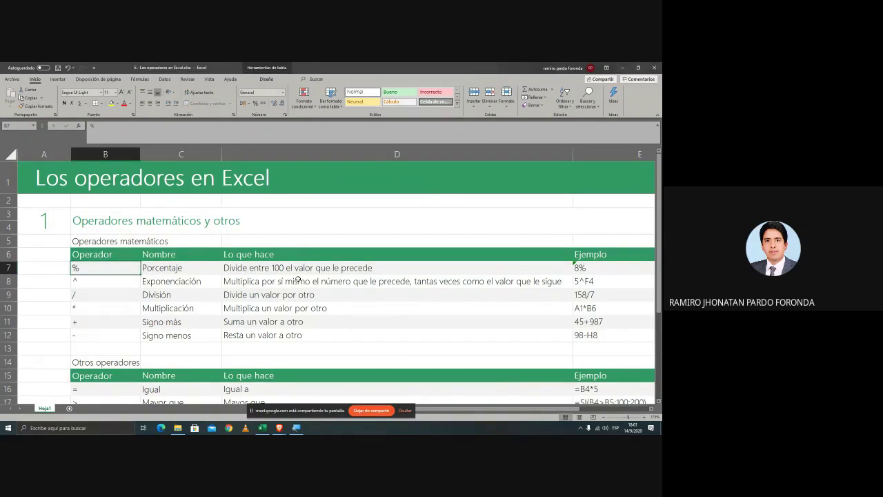
- Review the remaining mathematical operators in column B one by one, starting from exponentiation in B8, and go back up the list
key("Down")
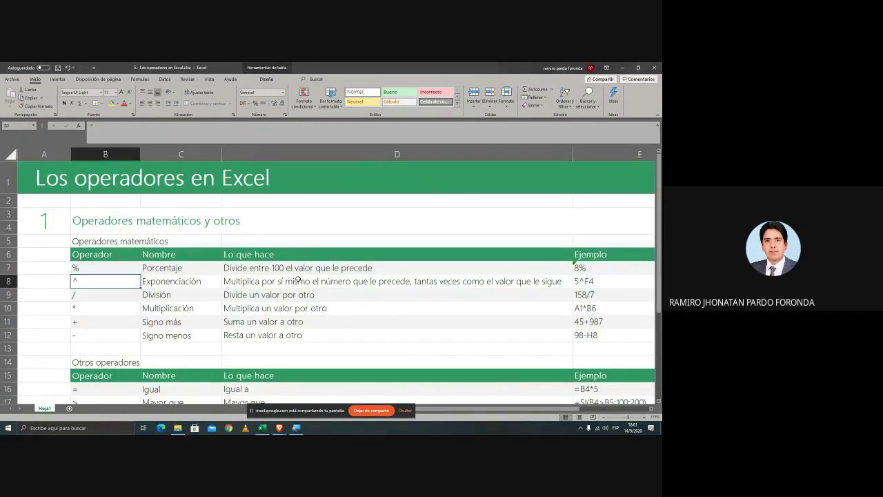
key("Down")
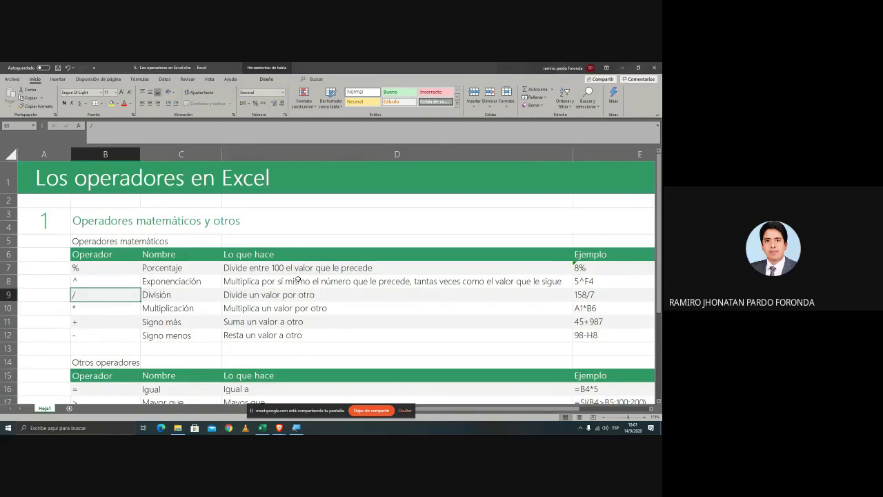
key("Down")
key("Down")
key("Down")
key("Up")
key("Up")
key("Up")
key("Up")
- Highlight the first operators starting at B7 and compare the percentage operator in B7 with the exponentiation operator in B8
key("shift+Down")
key("shift+Down")
key("shift+Down")
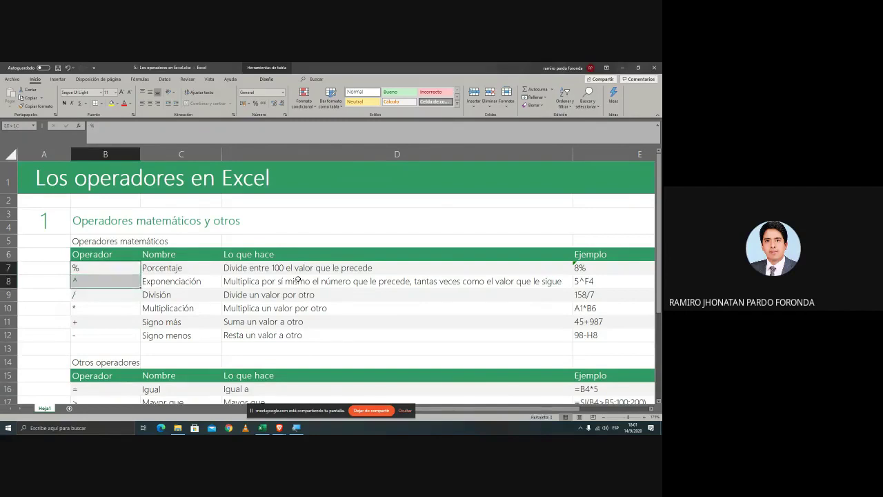
key("Up")
key("Up")
key("Down")
key("Down")
key("Up")
key("Down")
key("Down")
key("Up")
key("Up")
key("Down")
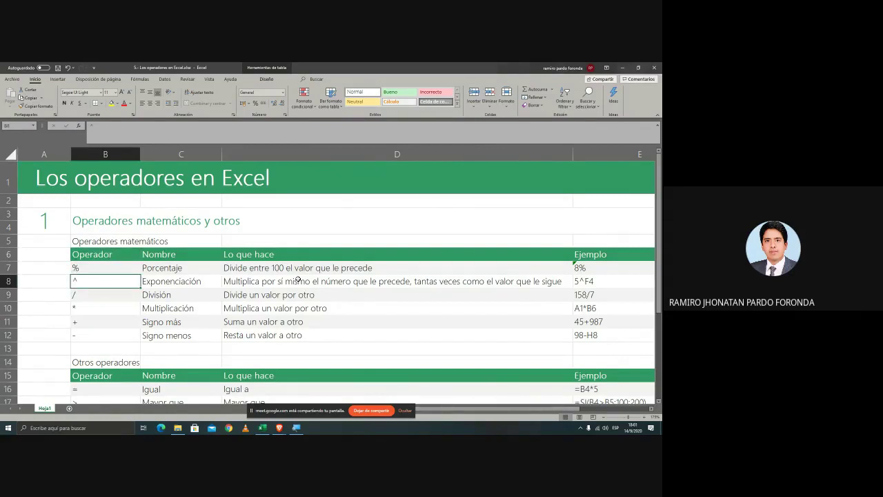
key("Up")
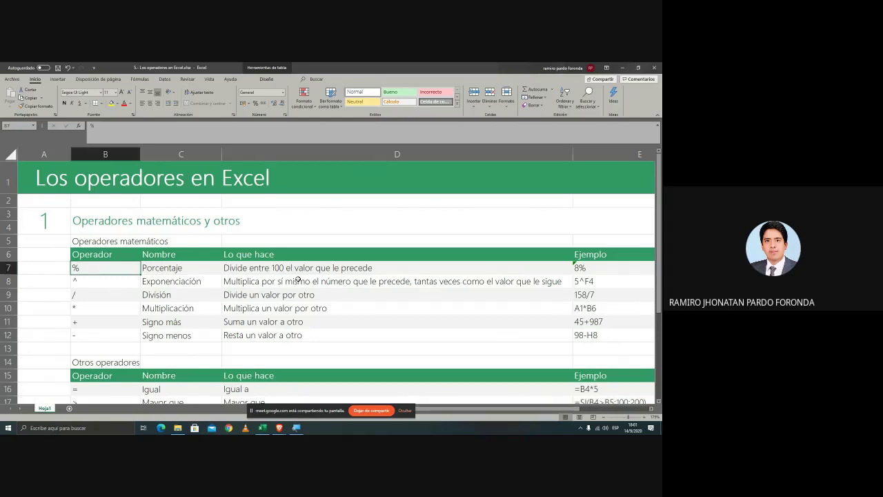
- Walk down the mathematical operators from exponentiation in B8 to the minus sign in B12
key("Down")
key("Down")
key("Down")
key("Down")
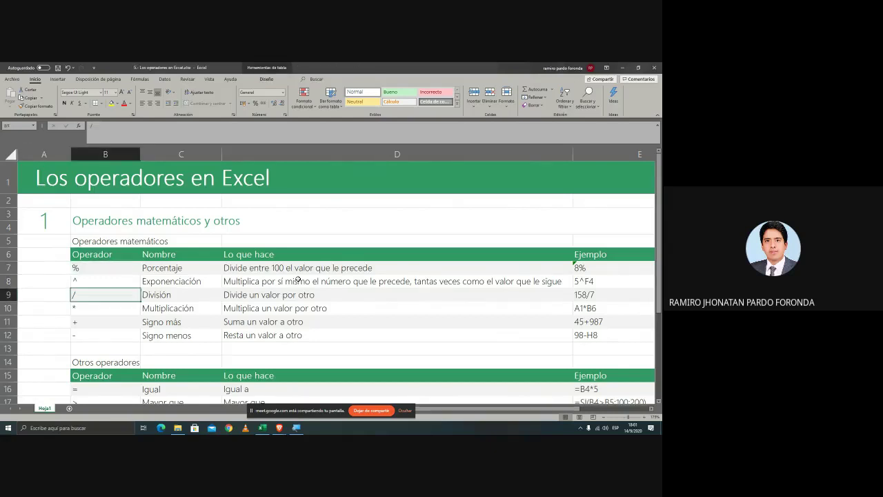
key("Down")
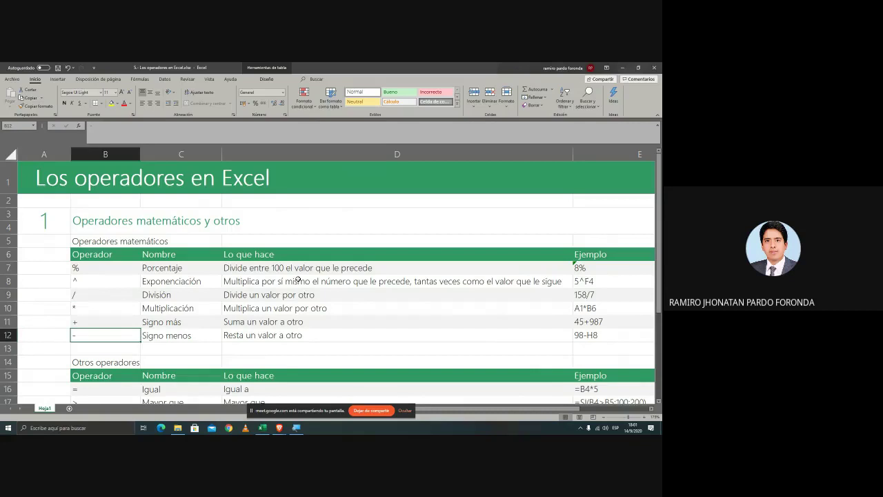
- Examine the Signo menos (-) row from its name to its example in E12, and return to its operator
key("Right")
key("Right")
key("Right")
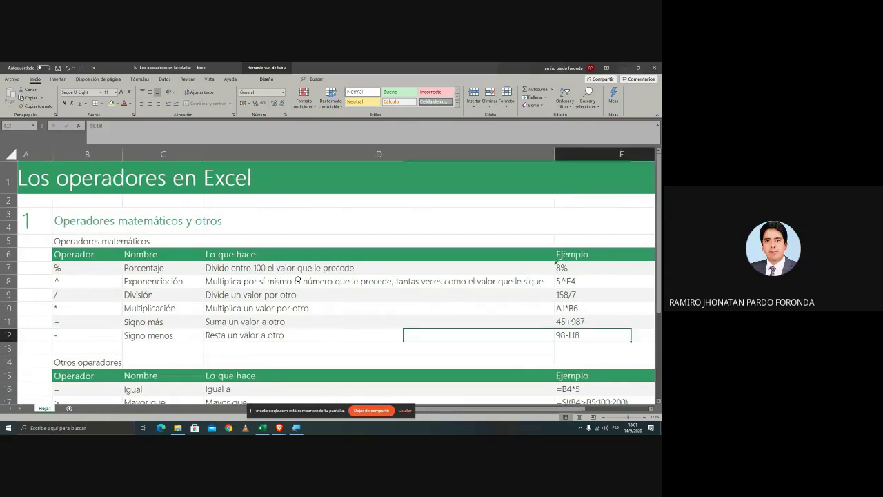
key("Right")
key("Left")
key("Left")
key("Left")
key("Left")
- Skim the operators of the Otros operadores table in column B, from Igual (=) down past Ampersand (&)
key("Down")
key("Down")
key("Down")
key("Down")
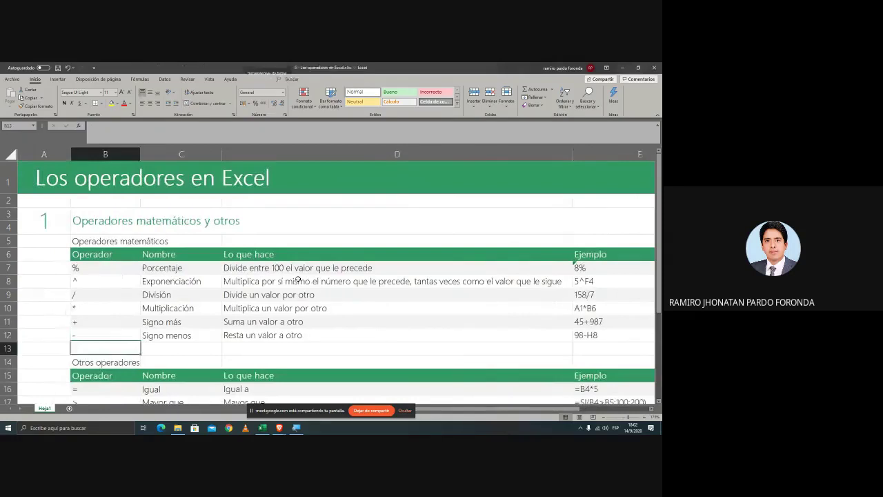
key("Down")
key("Down")
key("Down")
key("Down")
key("Down")
key("Down")
key("Down")
key("Down")
key("Down")
key("Down")
key("Down")
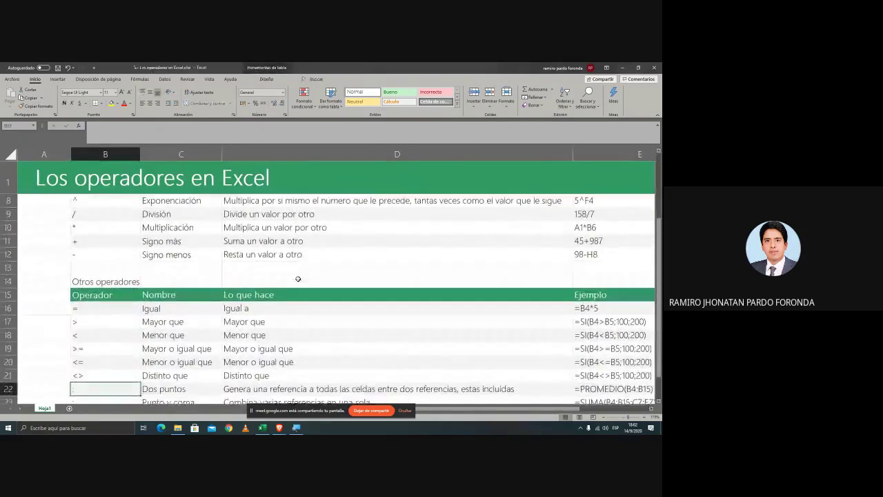
key("Down")
key("Down")
- Return to the Igual (=) operator, B16, in the first row of the Otros operadores table
key("Up")
key("Up")
key("Up")
key("Up")
key("Up")
key("Up")
key("Up")
key("Up")
key("Up")
key("Up")
key("Up")
key("Up")
key("Up")
key("Up")
key("Up")
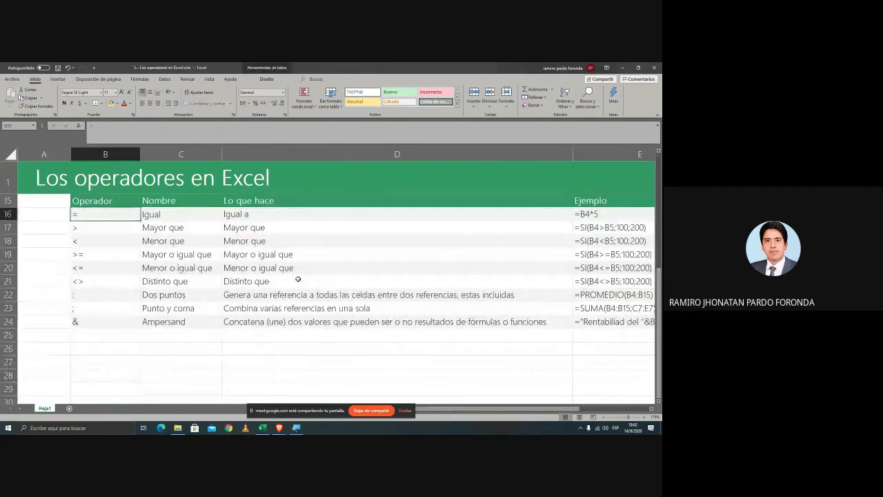
key("Down")
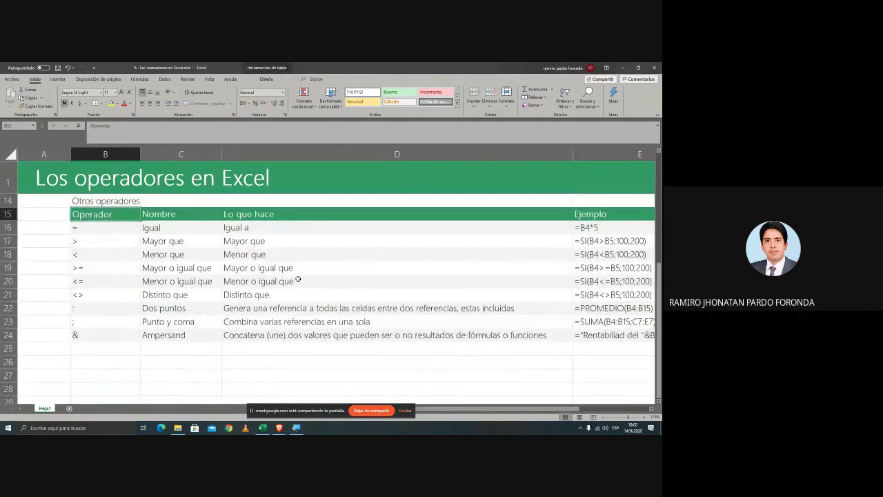
key("Down")
key("Down")
key("Up")
- Examine the Igual (=) row across its name, description and example in E16, and return to B16
key("Right")
key("Right")
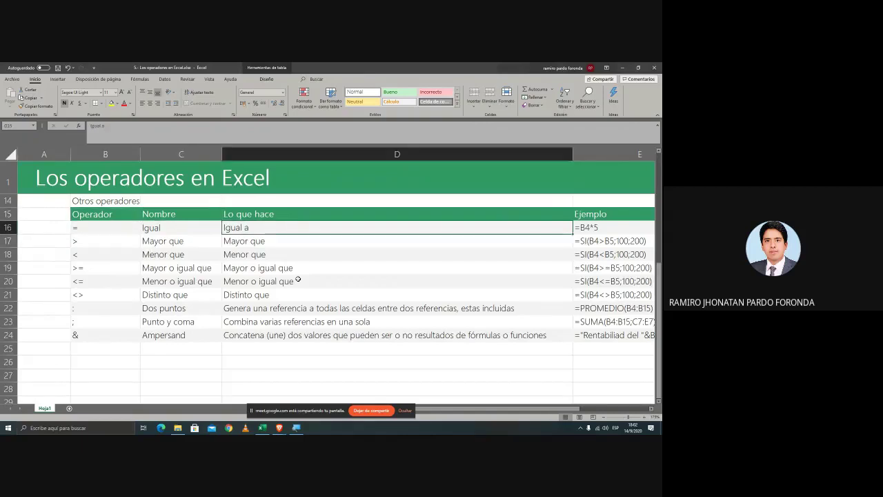
key("Left")
key("Right")
key("Right")
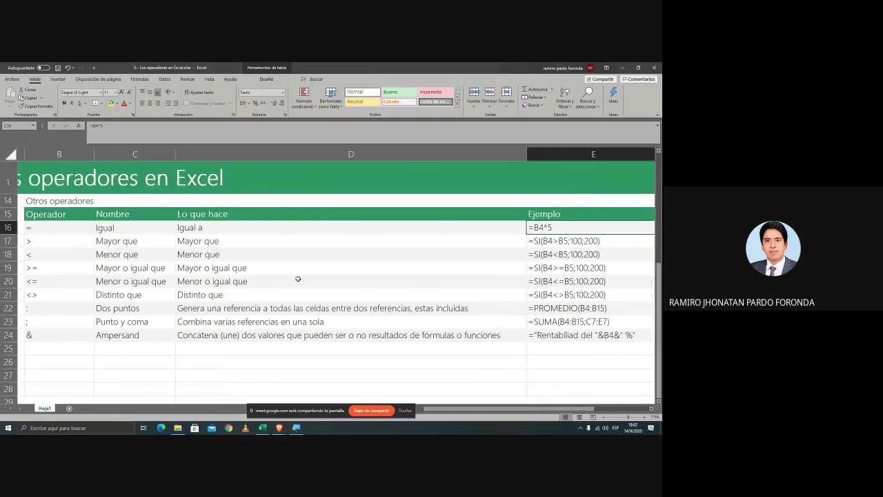
key("Left")
key("Left")
key("Left")
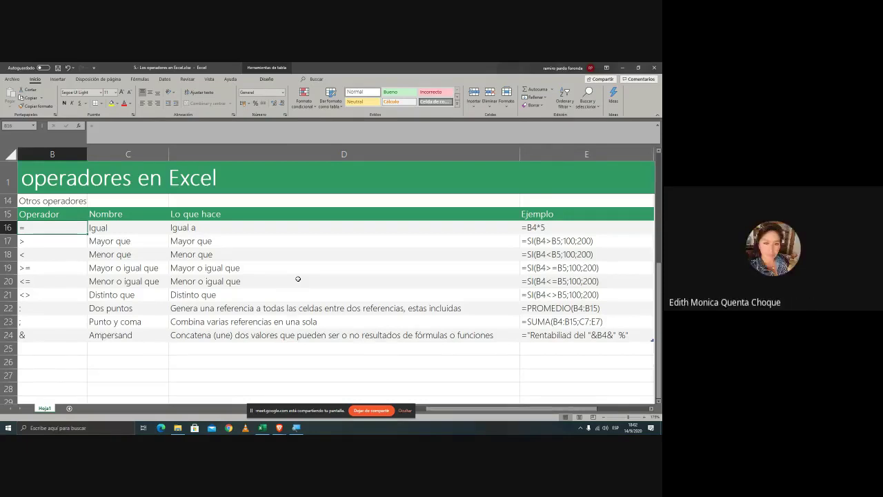
- Select the Igual row's example formula, =B4*5, in cell E16
scroll(298, 279, "left", 1)
key("Right")
key("Right")
key("Right")
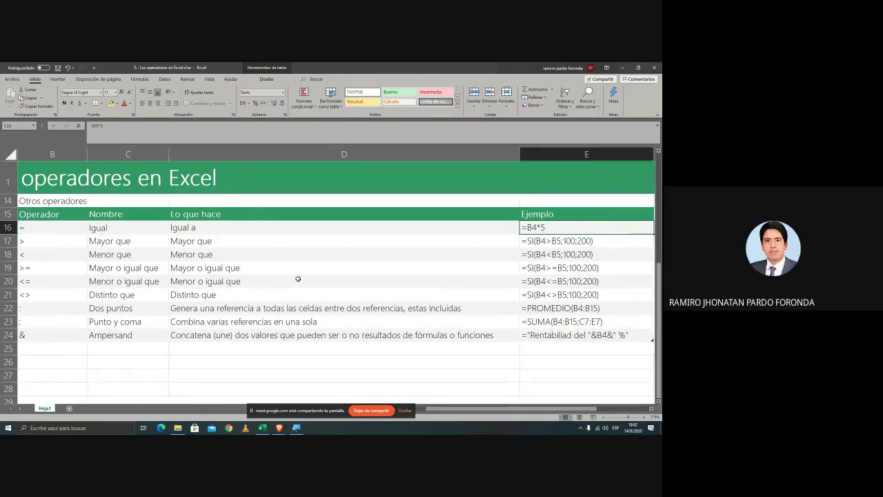
- Inspect the equals operator stored in cell B16 without changing it
key("Left")
key("Right")
key("Down")
key("Left")
key("Left")
key("Left")
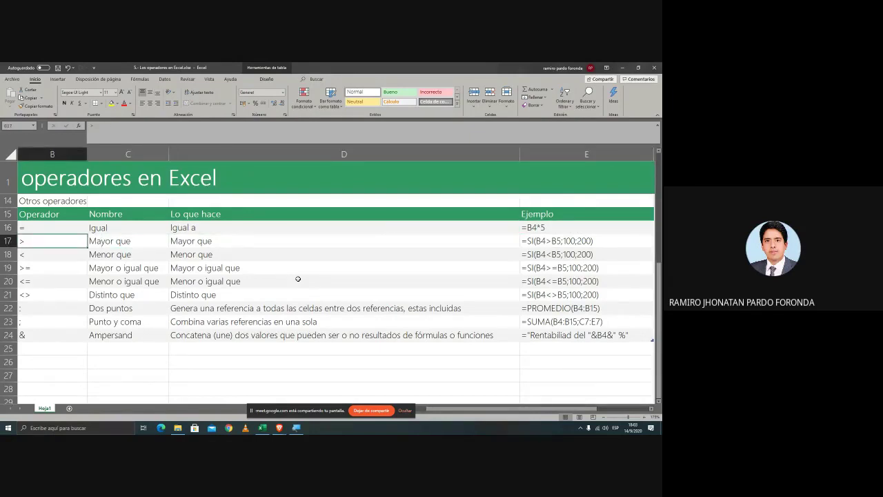
key("Up")
key("F2")
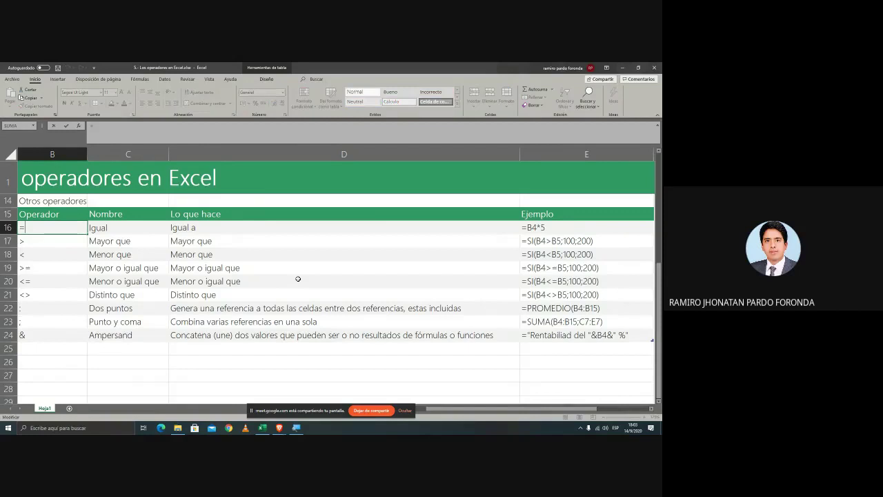
key("Escape")
- Examine the parts of the equals operator's example formula in E16, leaving the cell unedited
key("Right")
key("Right")
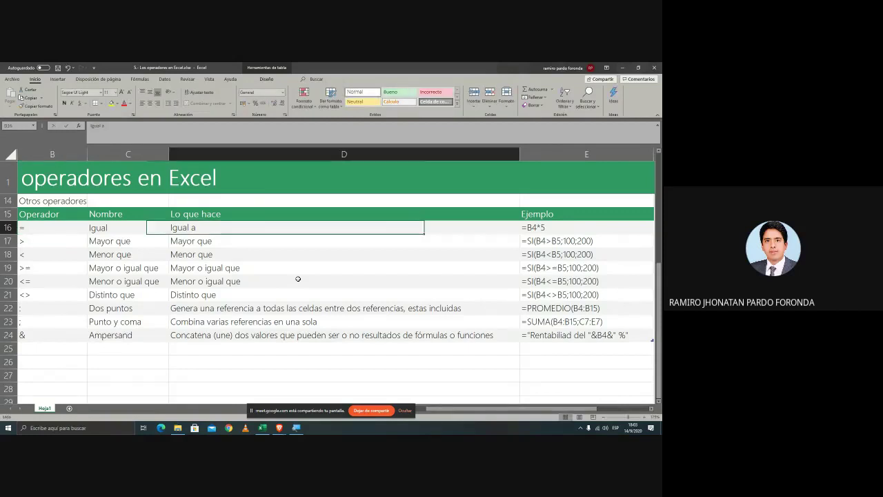
key("Right")
key("F2")
key("Left")
key("Left")
key("shift+Left")
key("shift+Left")
key("shift+Left")
key("shift+Left")
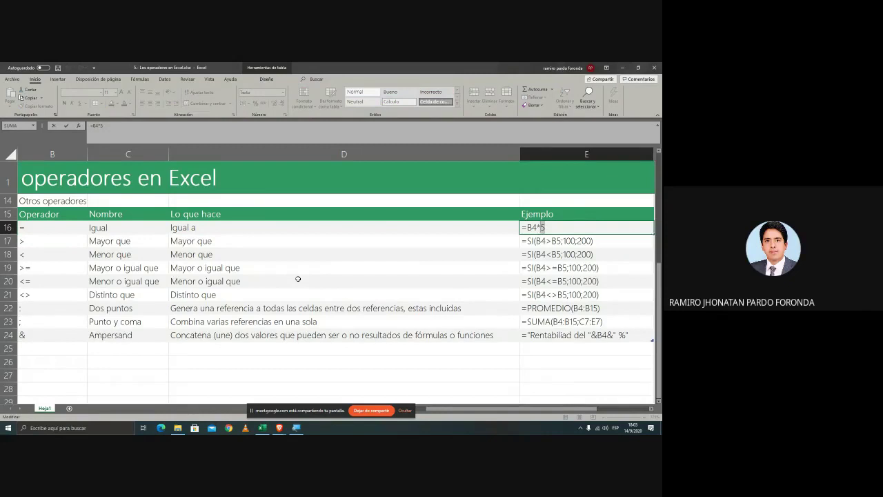
key("Escape")
- Examine the beginning of the greater-than example formula in E17 and return to its operator in B17
key("Return")
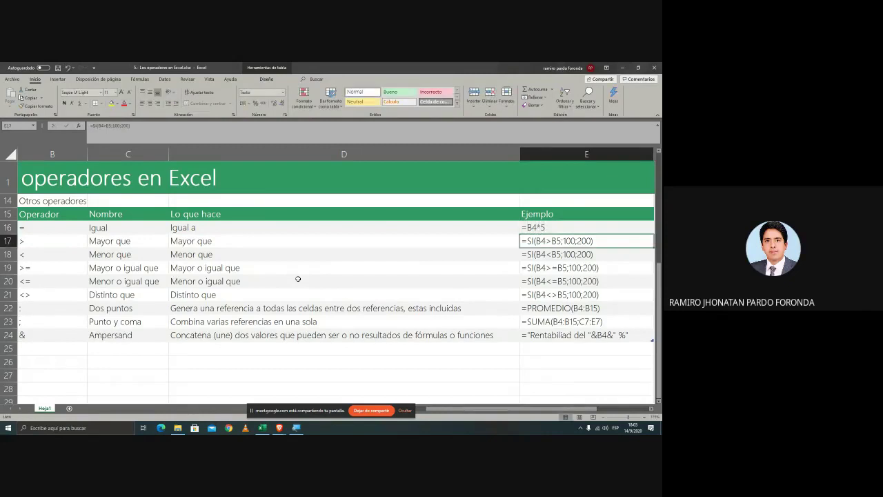
key("F2")
key("Home")
key("shift+Right")
key("shift+Right")
key("Escape")
key("Left")
key("Left")
key("Left")
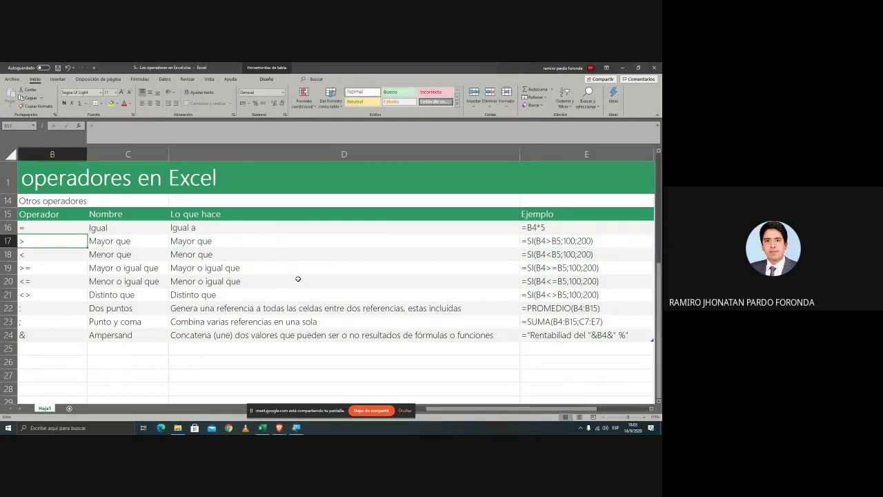
- Highlight the comparison operators below the equals sign in the Operador column, starting from B17
key("Down")
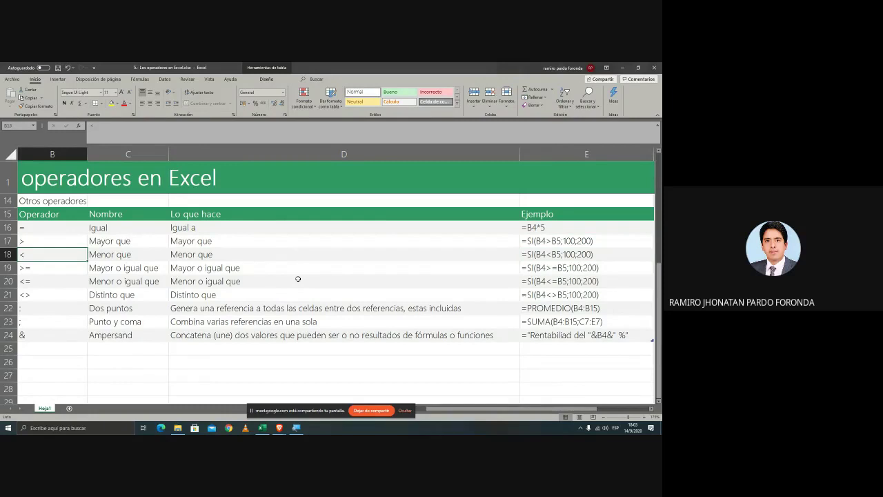
key("shift+Up")
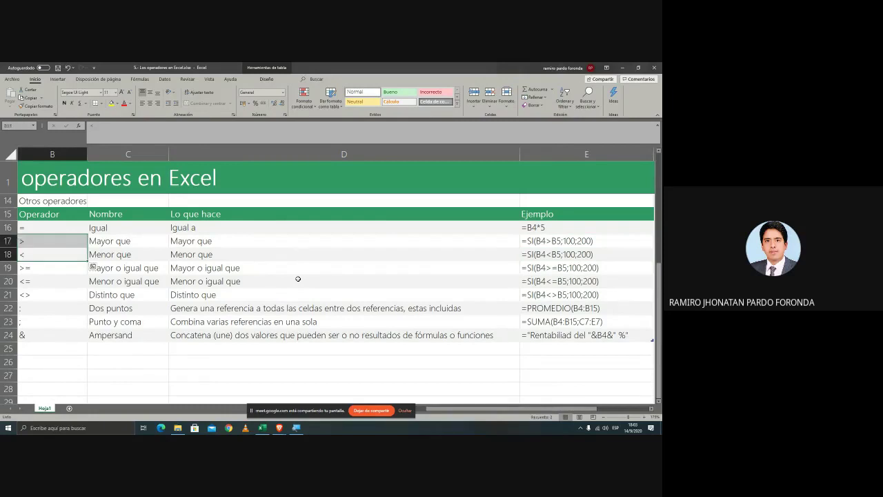
key("Up")
key("shift+Down")
key("shift+Down")
key("shift+Down")
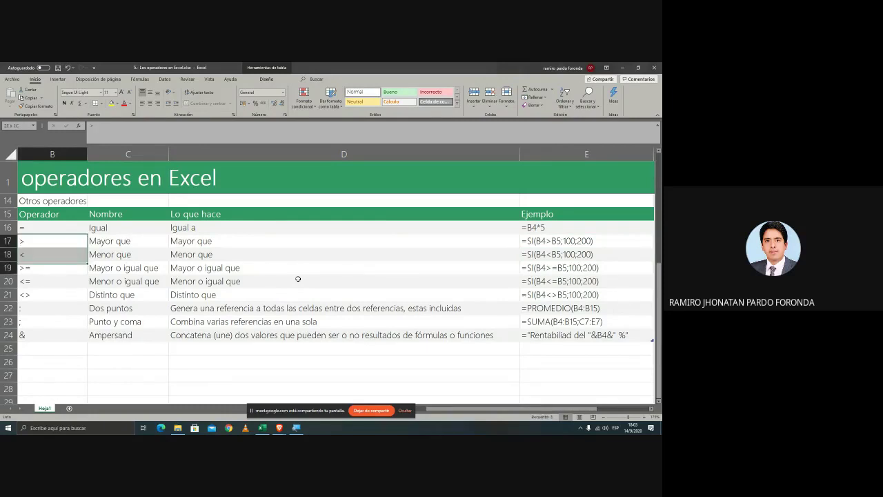
key("shift+Down")
key("shift+Down")
key("Up")
key("Down")
key("shift+Down")
key("shift+Down")
key("shift+Down")
key("shift+Down")
- Review the greater-than operator's row and highlight the SI function name in its example formula in E17
key("Right")
key("Right")
key("Right")
key("Right")
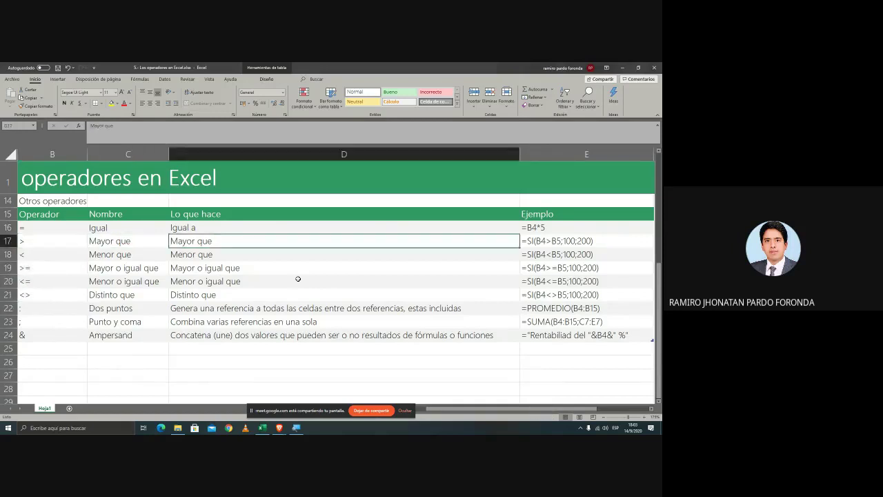
key("Left")
key("Left")
key("Left")
key("Left")
key("Right")
key("Right")
key("Right")
key("F2")
key("Left")
key("Left")
key("Left")
key("Left")
key("Left")
key("Left")
key("Left")
key("Left")
key("Left")
key("Left")
key("Left")
key("Left")
key("Left")
key("Left")
key("Left")
key("Left")
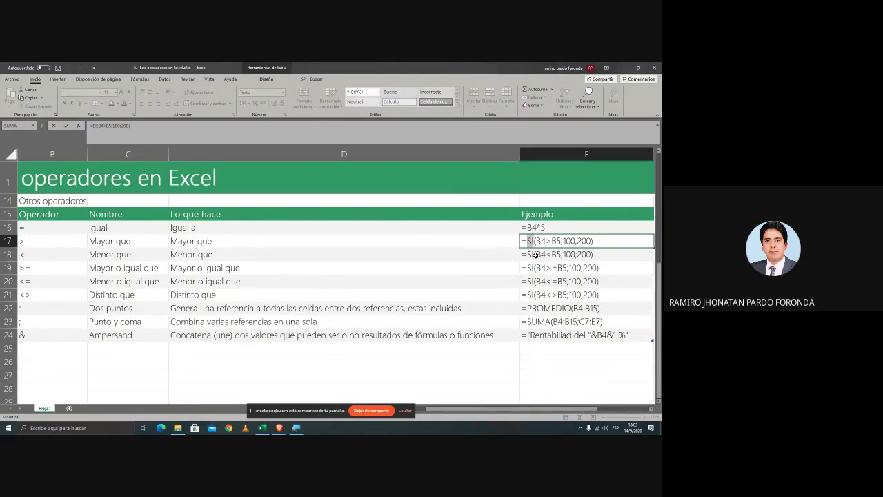
key("Return")
key("Up")
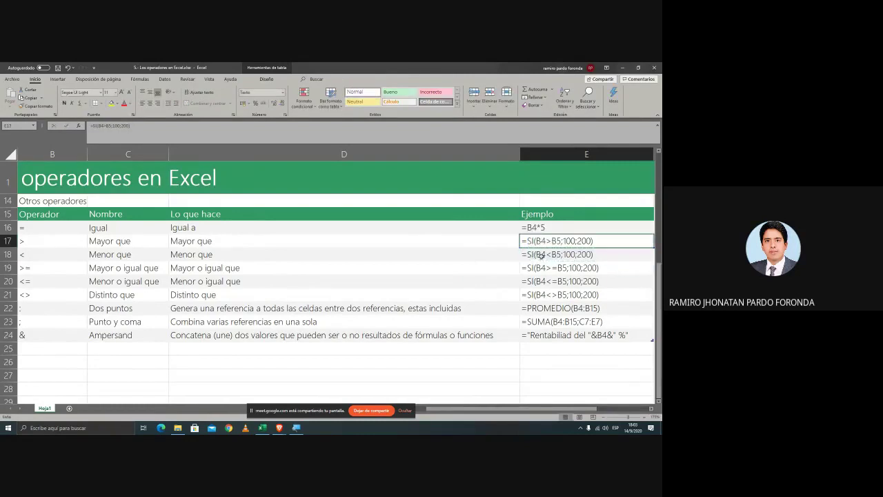
- Examine the arguments of the less-than operator's SI example in E18, leaving the formula unedited
double_click(541, 256)
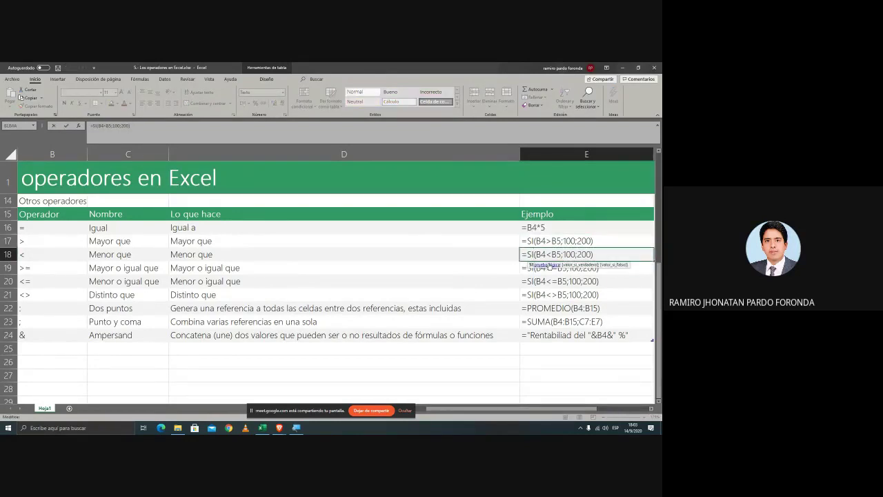
key("shift+Left")
key("shift+Left")
key("Escape")
- Examine the logical test, true value and false value of the SI example in E19
key("Down")
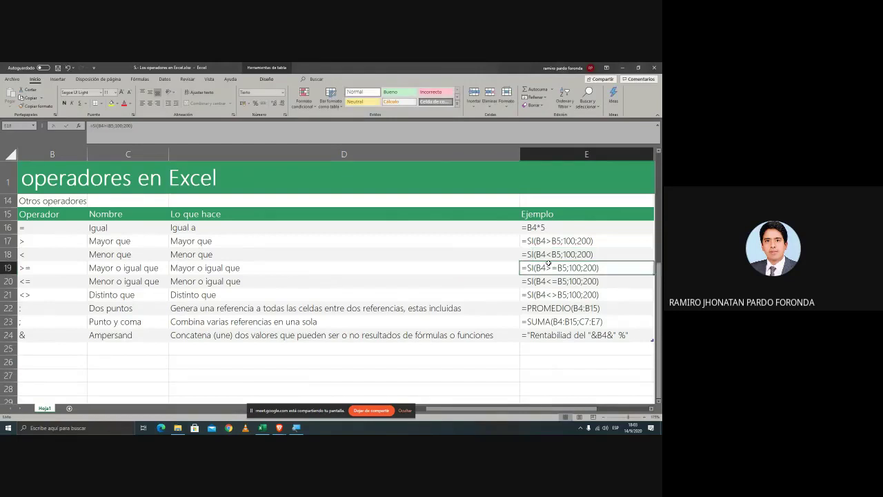
double_click(548, 265)
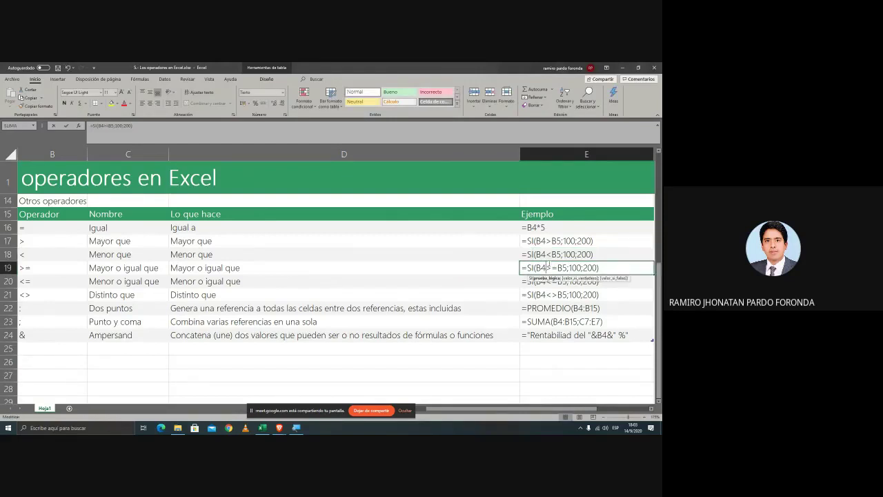
left_click(571, 268)
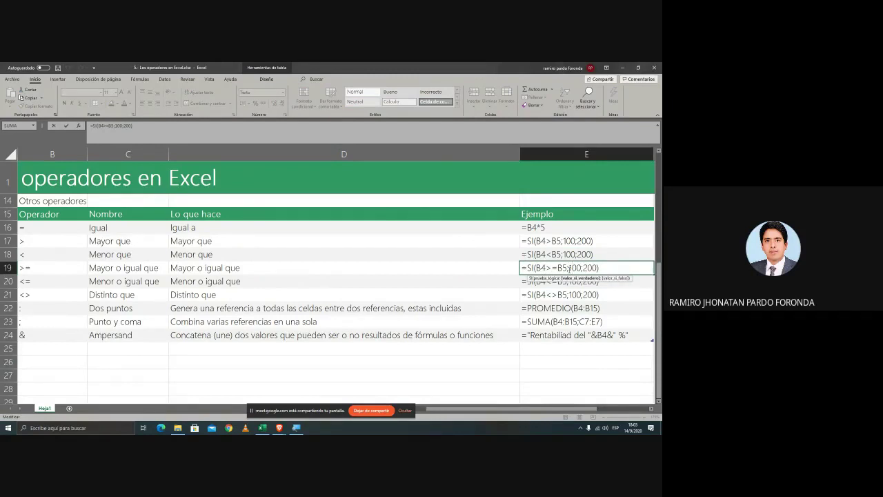
left_click(587, 268)
key("Escape")
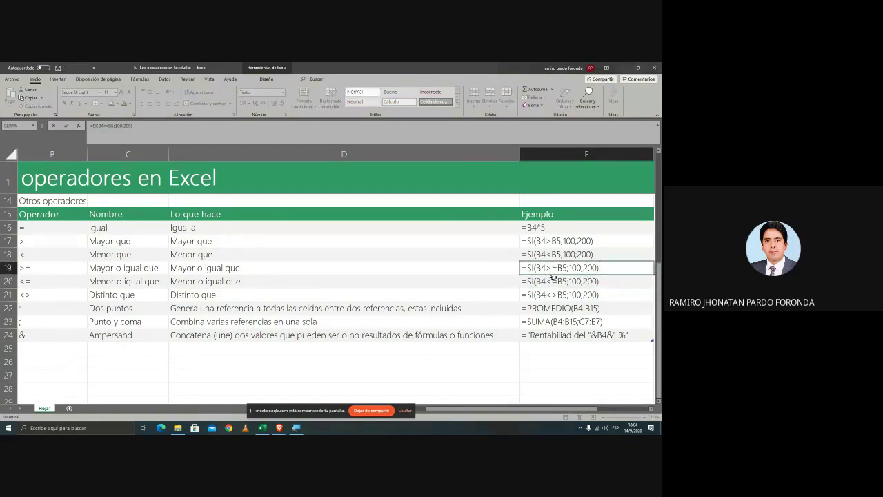
double_click(570, 271)
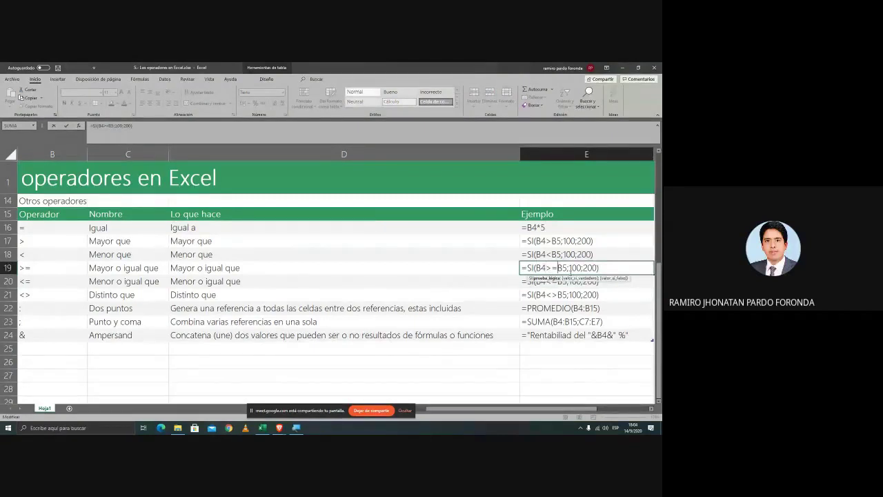
left_click(568, 268)
key("Return")
- Review the colon operator's row 22, including its name, description and PROMEDIO example
key("Left")
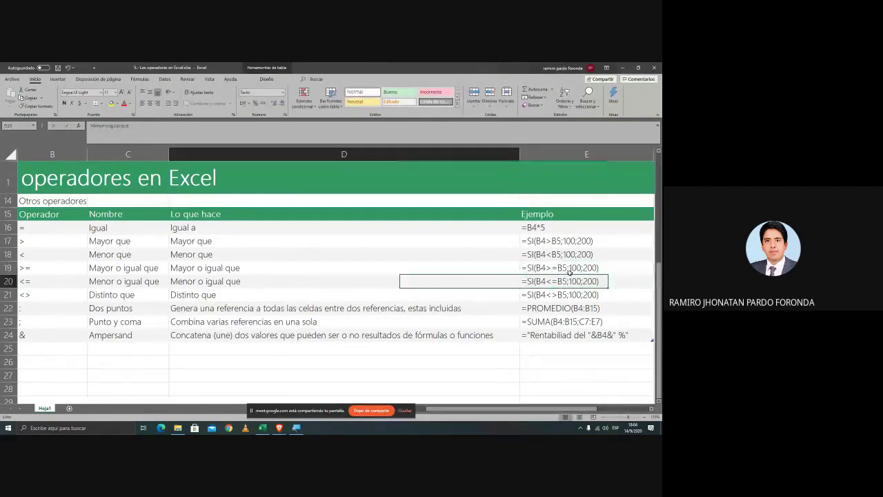
key("Left")
key("Left")
key("Down")
key("Down")
key("Up")
key("Down")
key("Right")
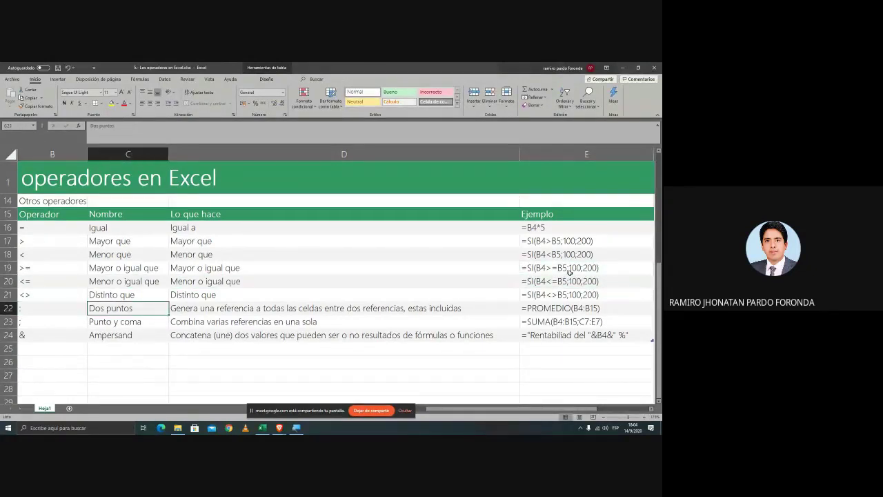
key("Left")
key("Right")
key("Right")
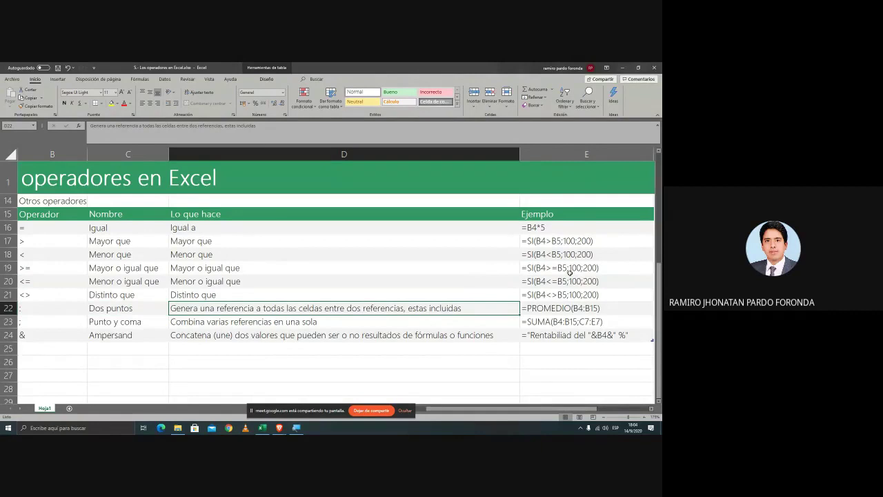
key("Right")
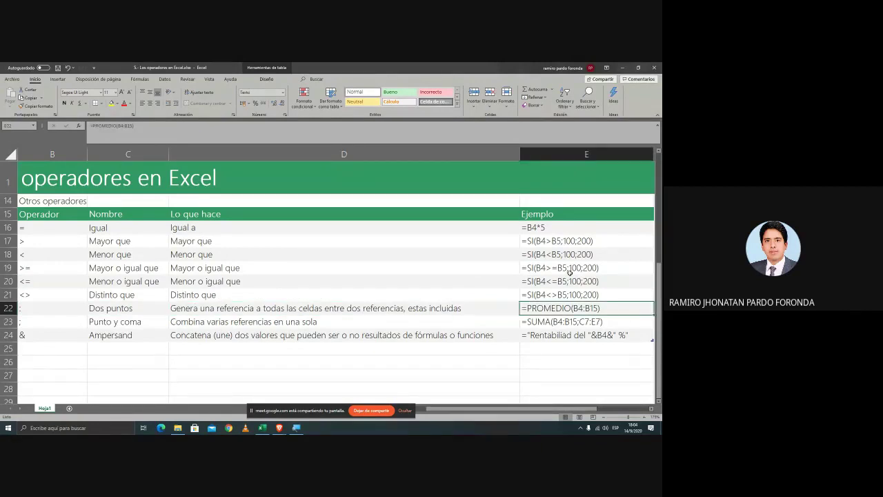
- Highlight a range of consecutive cells in the Lo que hace column, starting at D18, to illustrate the colon operator
key("Left")
key("Left")
key("Right")
key("Up")
key("Up")
key("Up")
key("Up")
key("shift+Down")
key("shift+Down")
key("shift+Down")
key("shift+Down")
key("shift+Down")
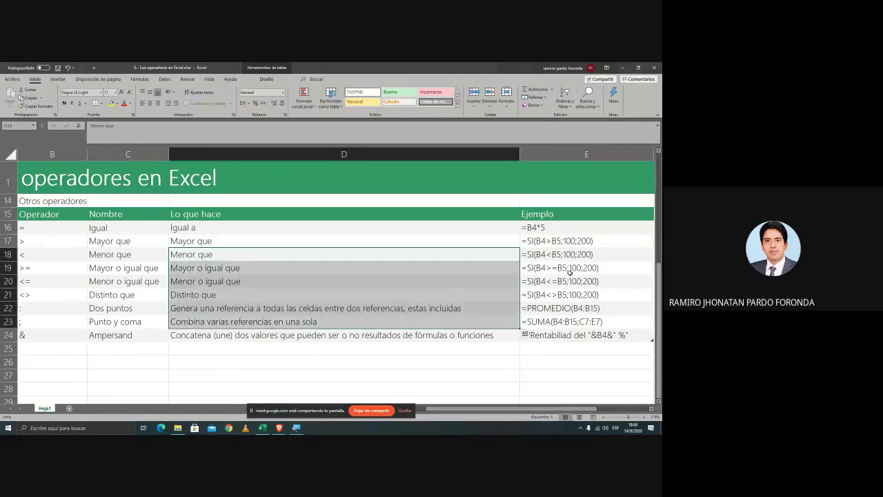
key("Up")
key("Down")
key("shift+Down")
key("shift+Down")
key("shift+Down")
key("shift+Down")
key("shift+Down")
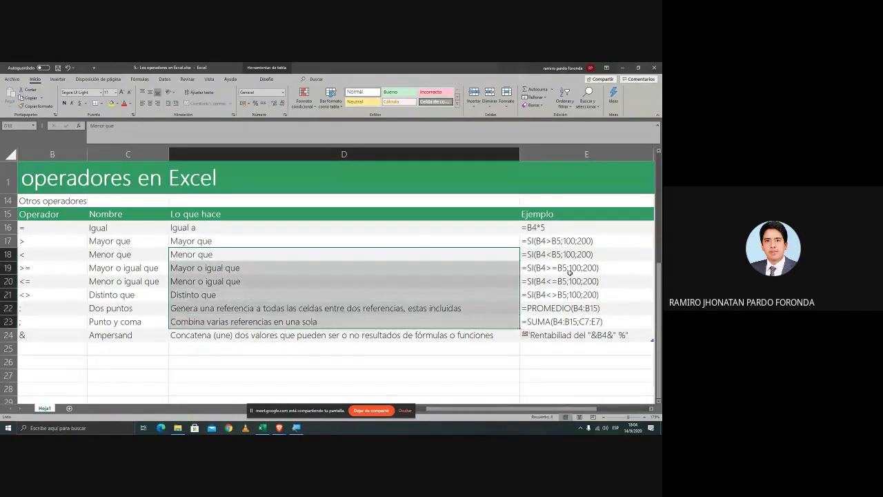
key("shift+Up")
key("shift+Up")
key("shift+Up")
key("shift+Up")
key("shift+Up")
key("shift+Down")
key("shift+Down")
key("shift+Down")
key("shift+Down")
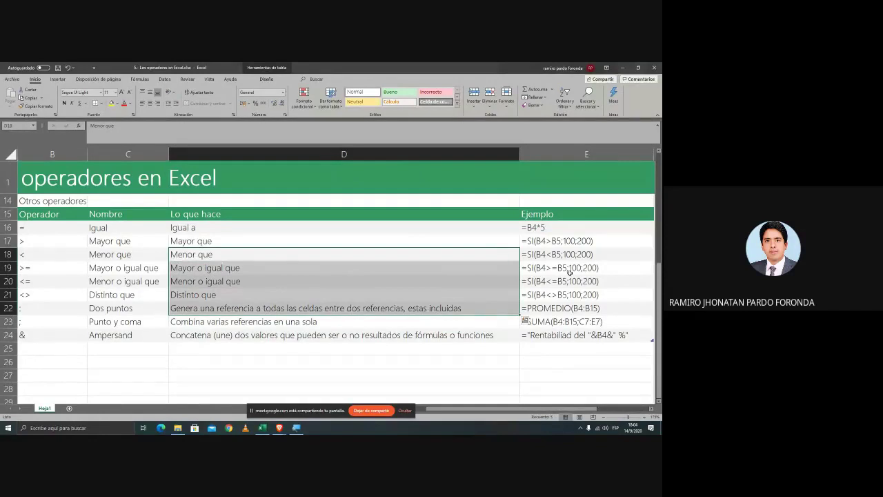
key("Up")
key("Down")
key("shift+Down")
key("shift+Down")
key("shift+Down")
key("shift+Down")
key("Up")
key("Down")
key("shift+Down")
key("shift+Down")
key("shift+Down")
key("shift+Down")
- Select the operators from equals to not-equal in cells B16:B21
left_click(45, 228)
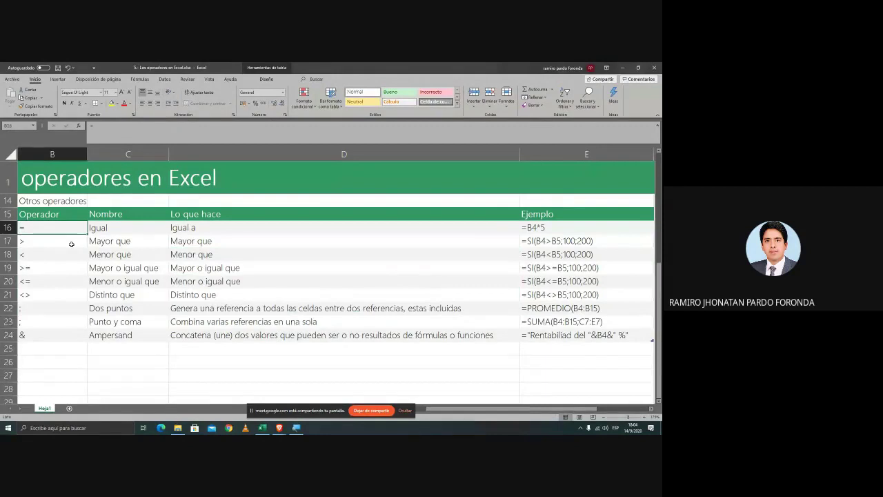
key("shift+Down")
key("shift+Down")
key("shift+Down")
key("shift+Down")
key("shift+Down")
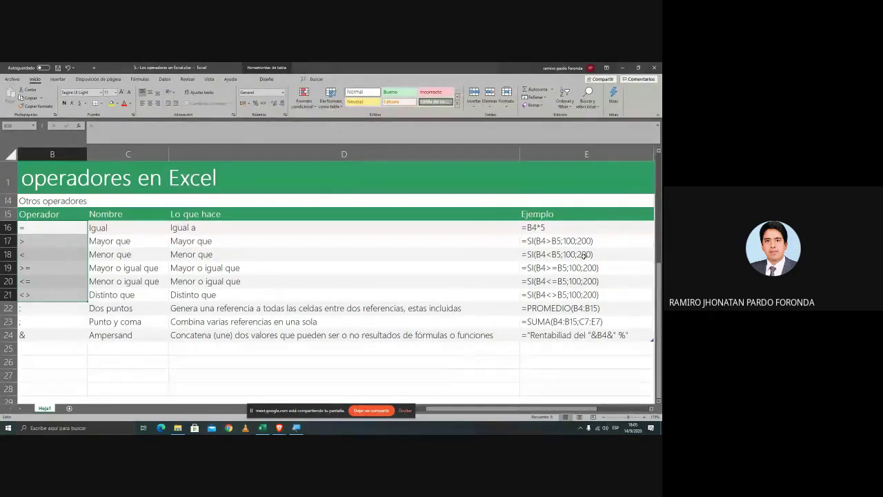
- Examine the colon operator's PROMEDIO example in E22 and its description in D22, keeping both unedited
double_click(580, 308)
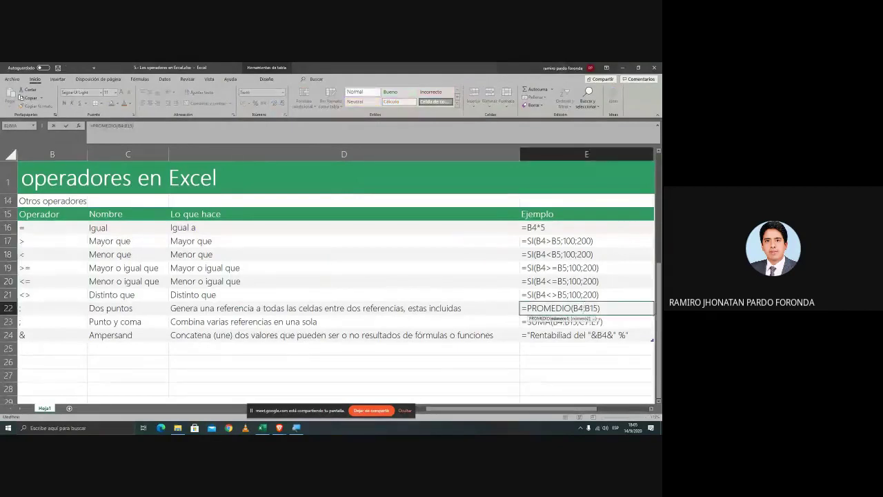
left_click(375, 268)
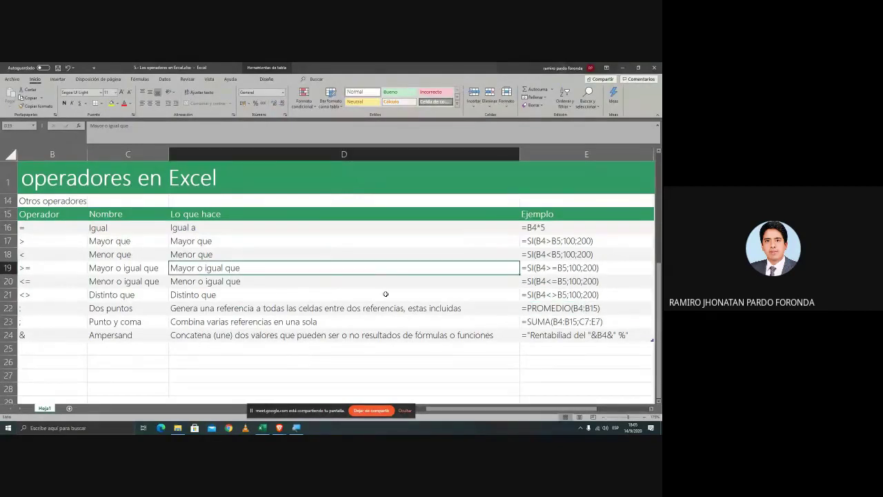
key("Down")
key("Down")
key("Down")
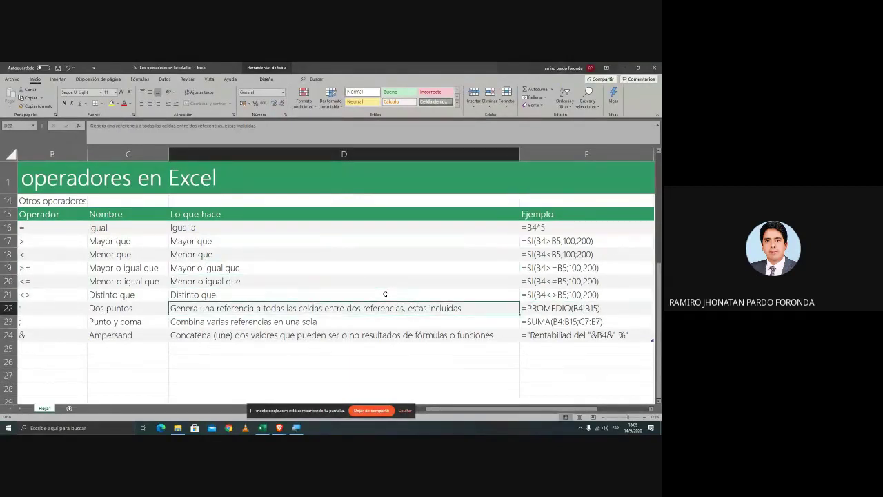
key("Left")
key("Left")
- Review the semicolon operator's row 23 from its symbol through to its SUMA example
key("Down")
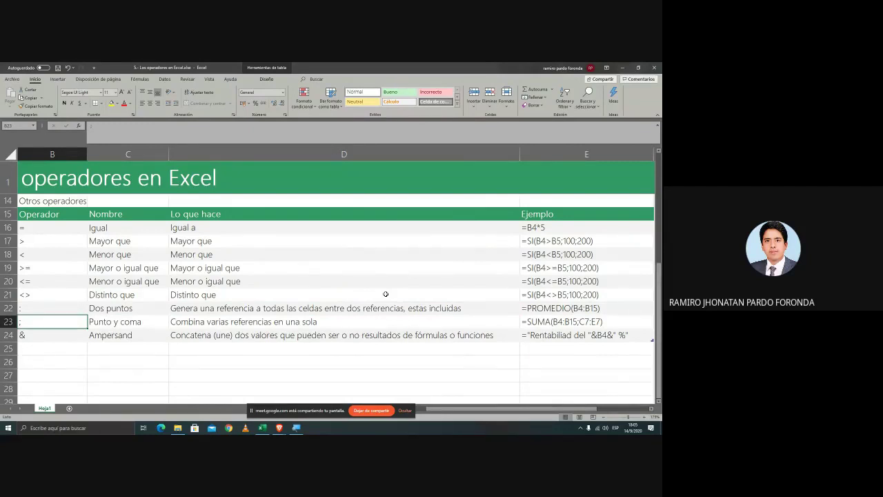
key("Right")
key("Right")
key("Right")
key("Right")
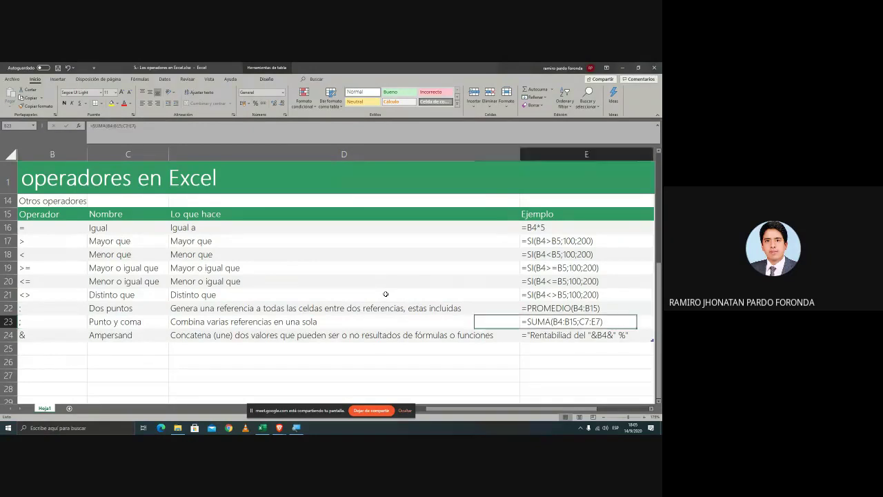
key("Left")
key("Left")
key("Left")
key("Left")
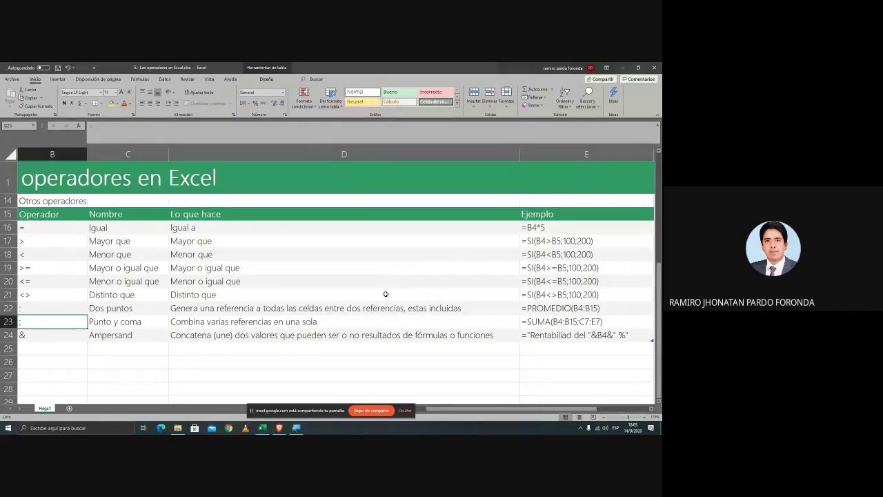
- Check the semicolon symbol in B23 and its description in D23, leaving both unedited
key("F2")
key("Escape")
key("Right")
key("Right")
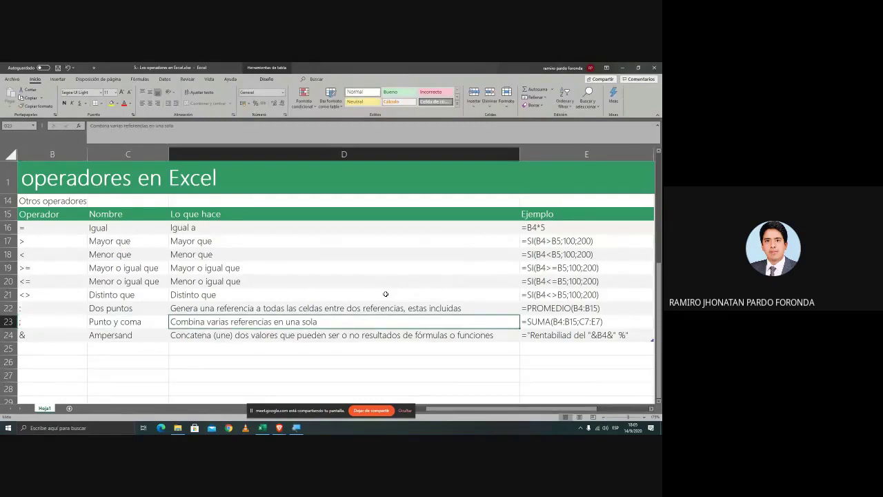
- Highlight the first reference, B4:B15, inside the SUMA example formula in E23
key("Right")
key("F2")
key("Left")
key("Left")
key("Left")
key("Left")
key("Left")
key("Left")
key("Left")
key("shift+Left")
key("shift+Left")
key("shift+Left")
key("shift+Left")
key("shift+Left")
key("shift+Left")
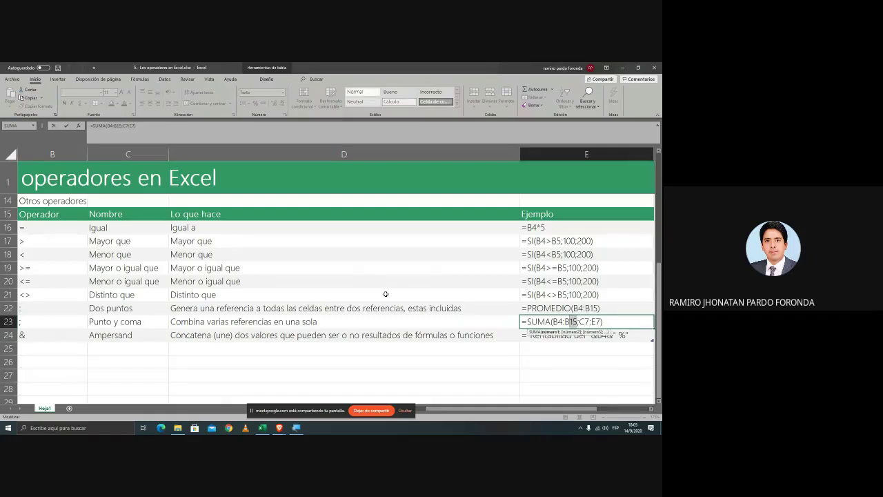
- Highlight the second reference, C7:E7, inside the SUMA example formula in E23
key("Right")
key("Right")
key("shift+Right")
key("shift+Right")
key("shift+Right")
key("shift+Right")
key("shift+Right")
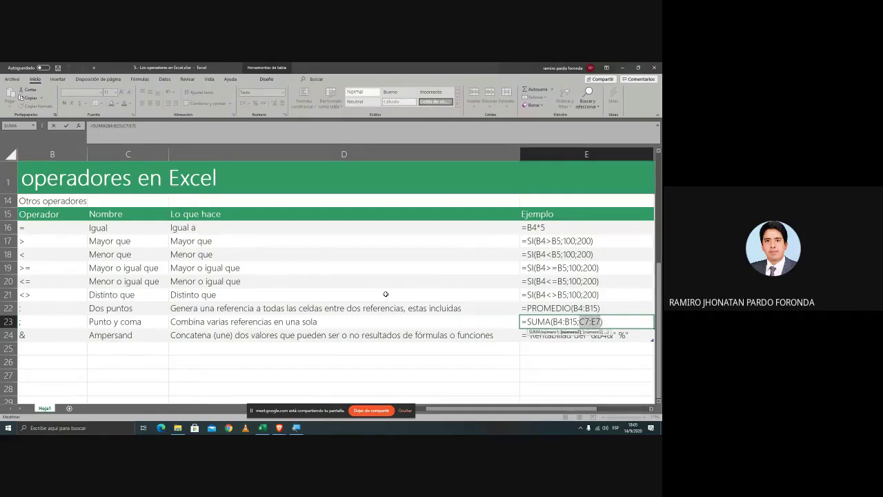
- Highlight again the two references that the semicolon separates in E23, then leave the formula unedited
key("Left")
key("Left")
key("shift+Left")
key("shift+Left")
key("shift+Left")
key("shift+Left")
key("shift+Left")
key("shift+Left")
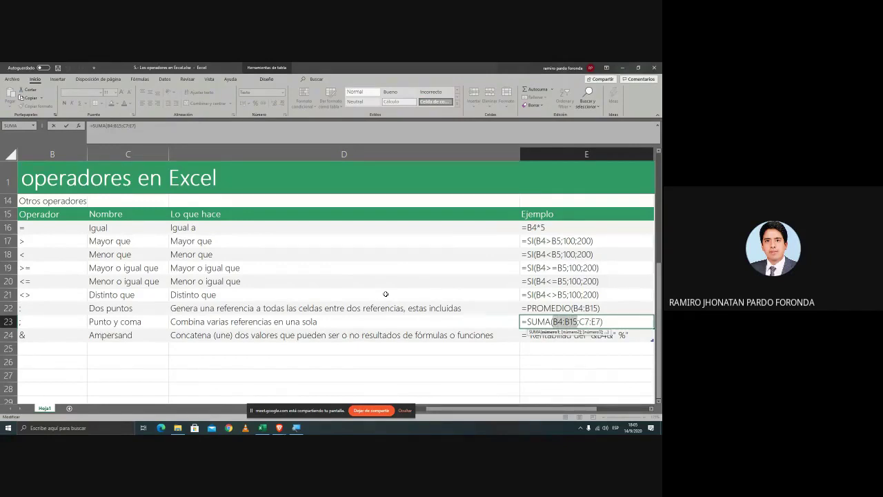
key("Right")
key("Right")
key("shift+Right")
key("shift+Right")
key("shift+Right")
key("shift+Right")
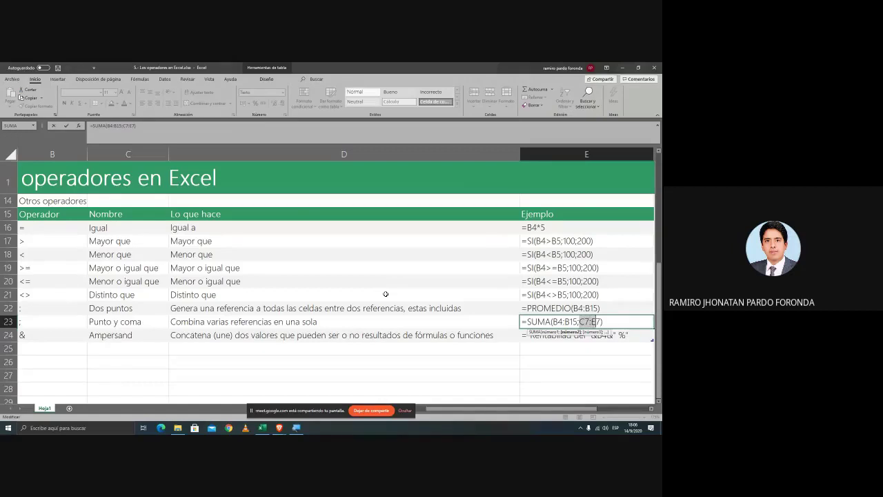
key("Left")
key("Left")
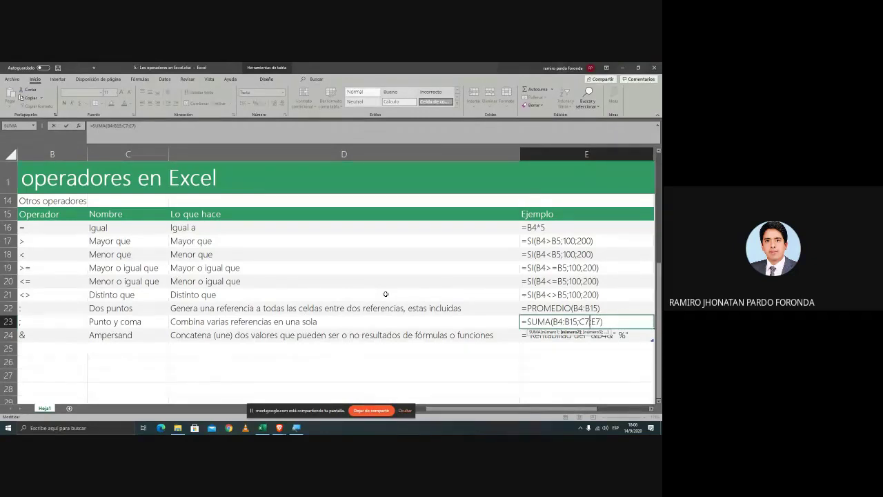
key("Escape")
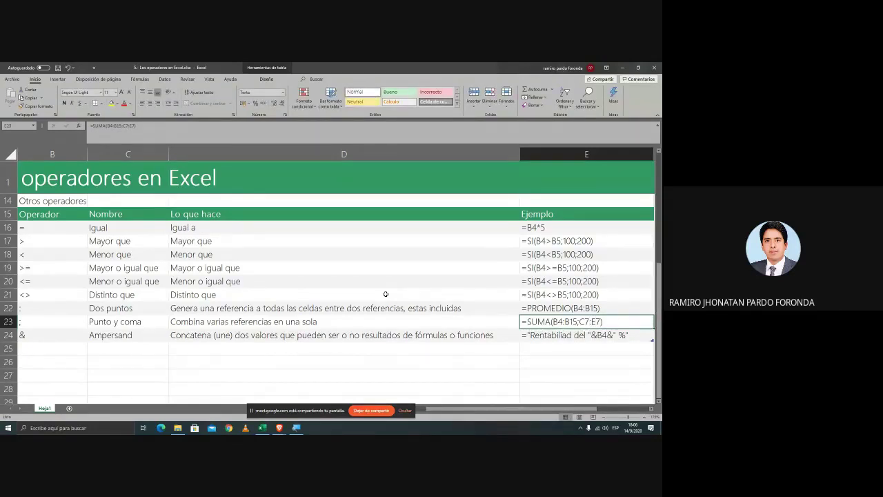
- Review the ampersand operator's row 24, from its symbol and name to its description
key("Down")
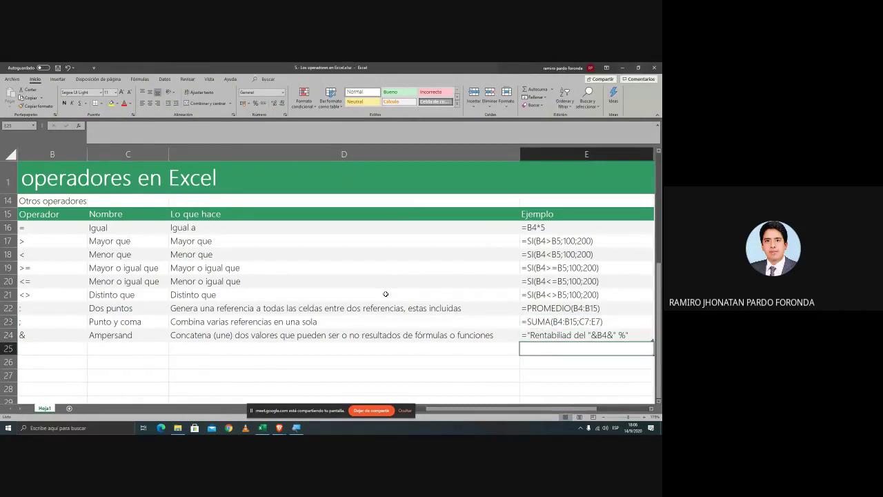
key("Left")
key("Left")
key("Up")
key("Down")
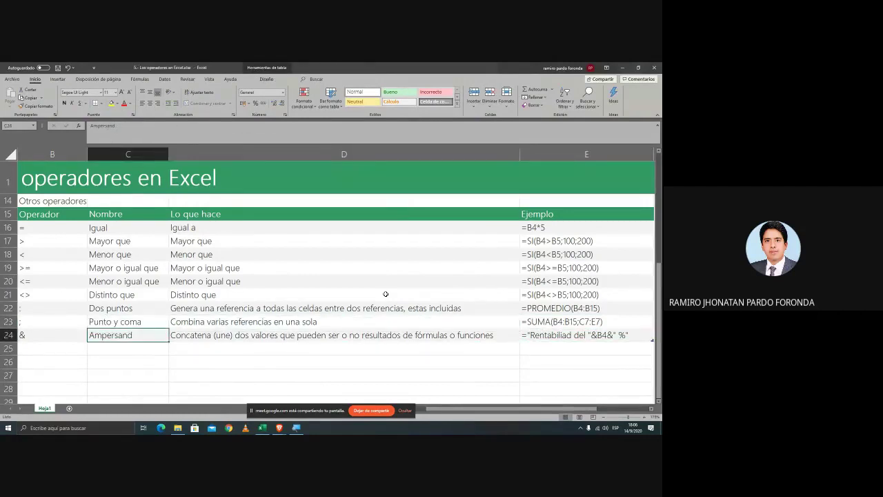
key("Left")
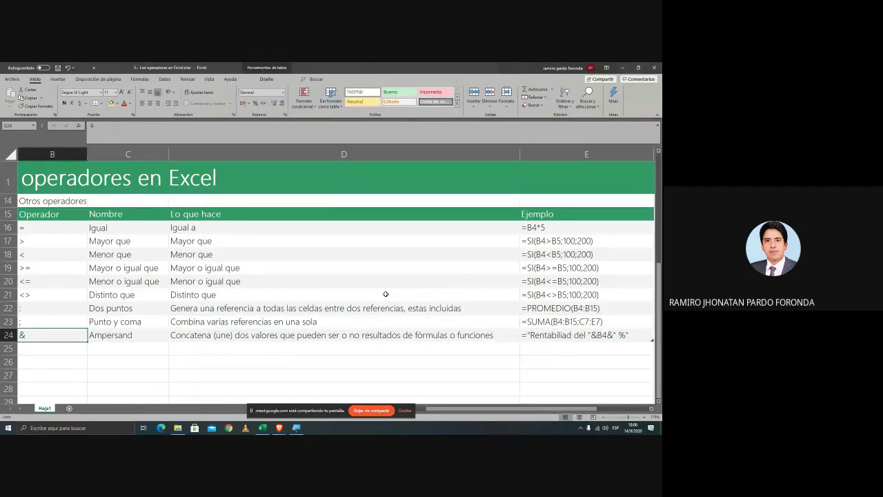
key("F2")
key("Tab")
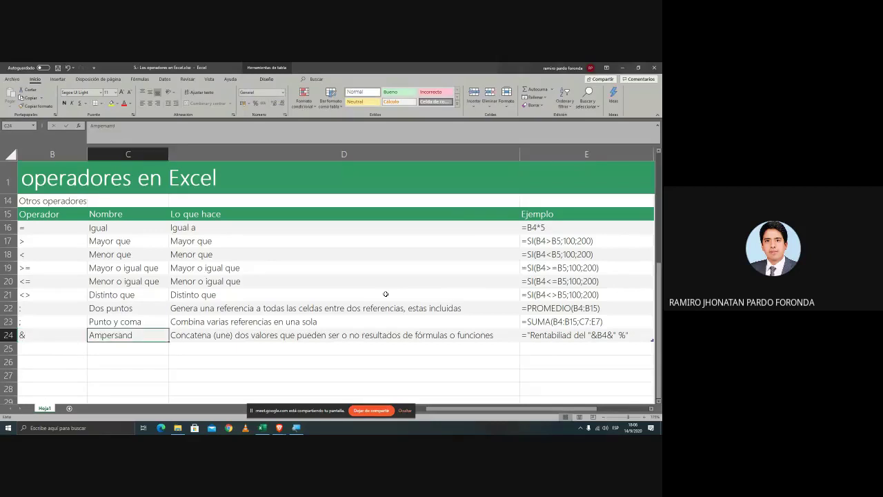
key("Right")
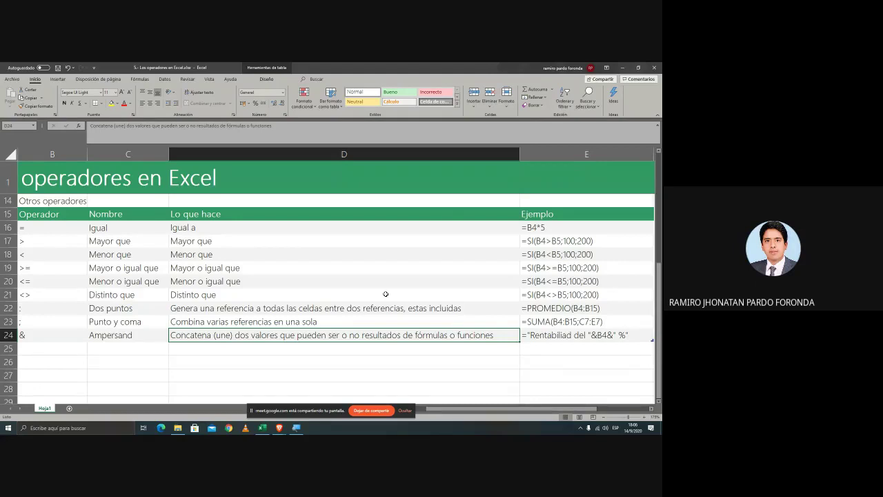
- Enter the sample values 123 in D26 and gffd in D27, below the Otros operadores table
key("Right")
key("Left")
key("Left")
key("Down")
key("Right")
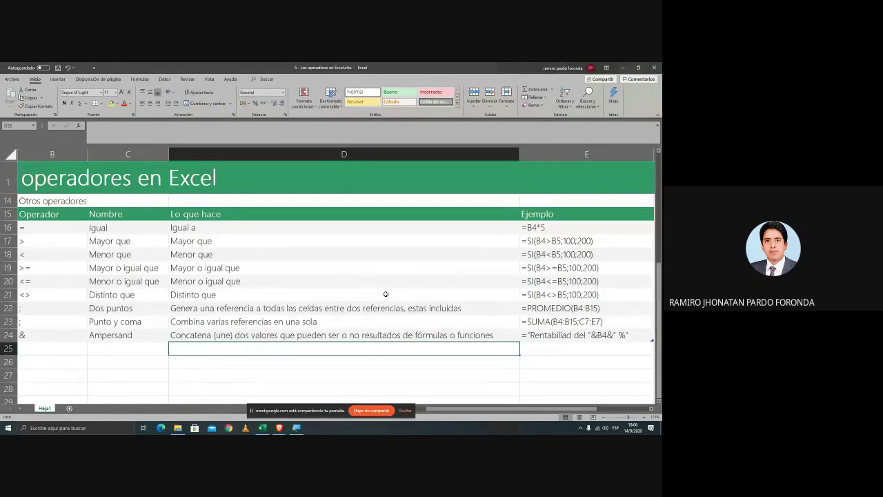
key("Down")
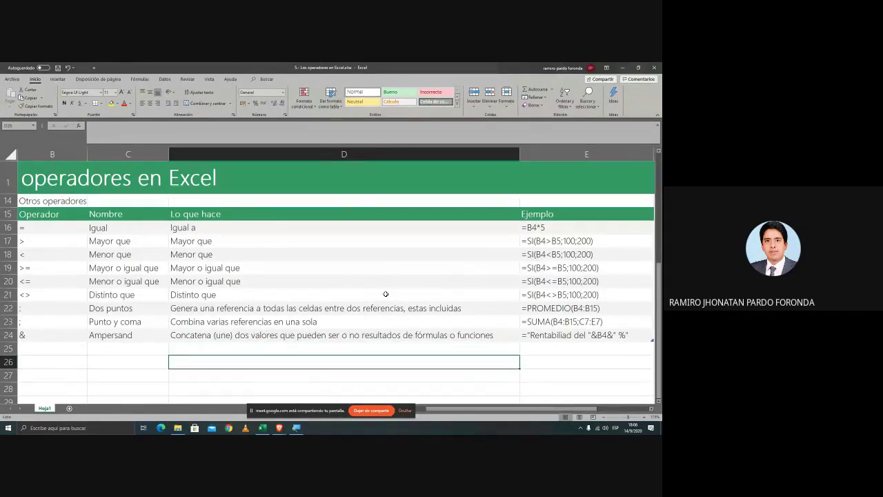
key("Return")
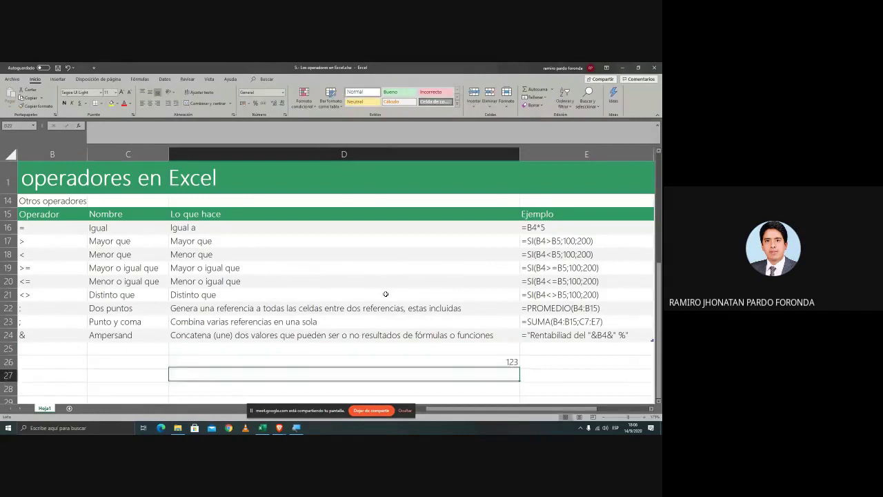
key("Up")
key("Down")
type("gffd")
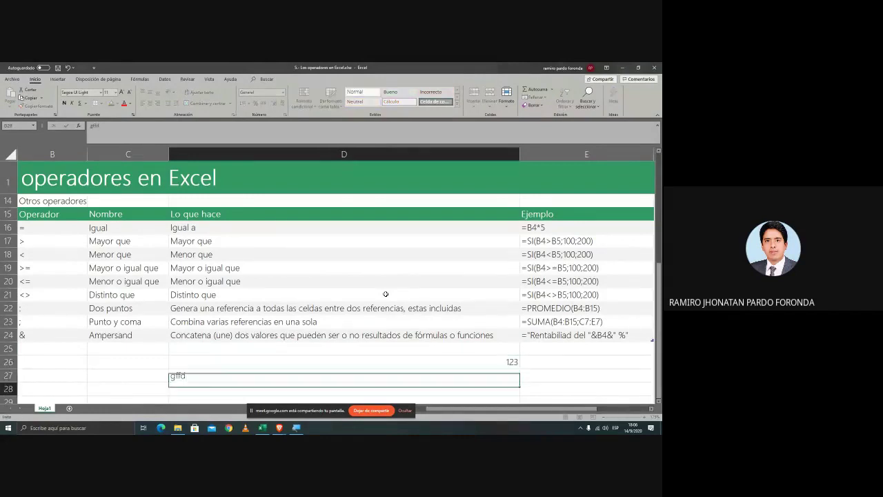
key("Return")
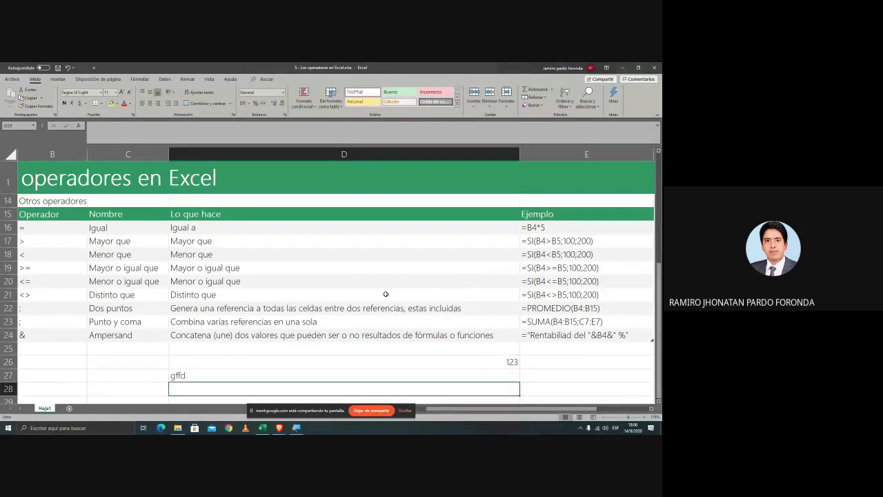
- Select the two sample values in D26:D27 together to illustrate joining a number and a text
key("Up")
key("Up")
key("Up")
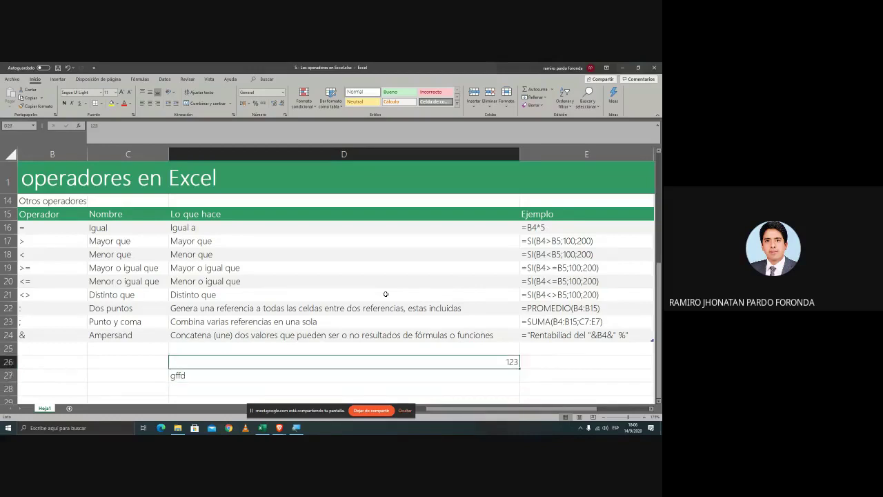
key("Down")
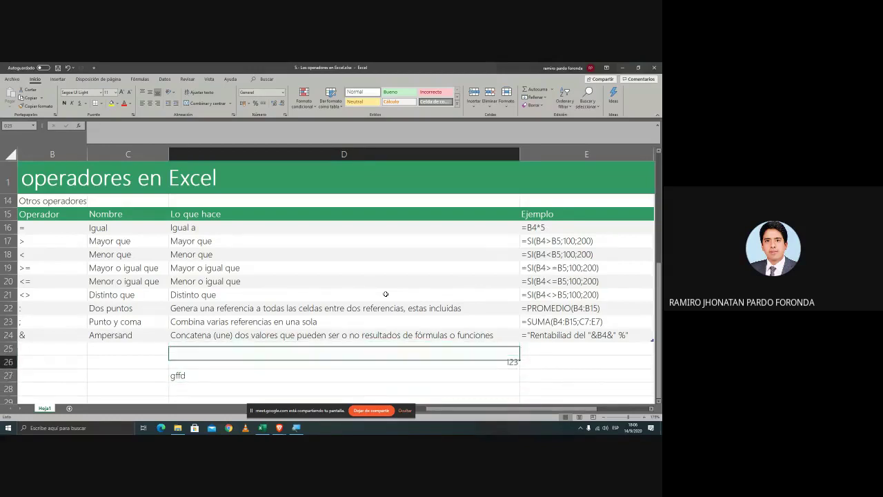
key("shift+Down")
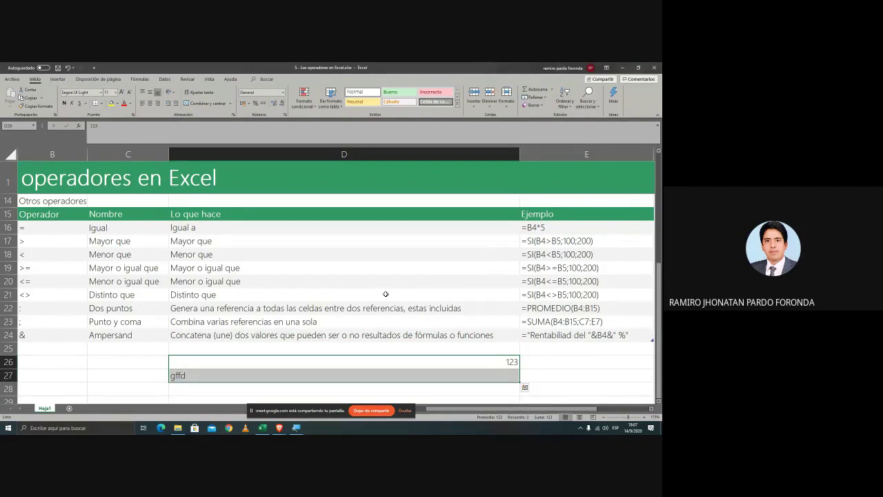
- Highlight the word Concatena in the ampersand's description in D24, leaving the text unedited
key("Up")
key("Up")
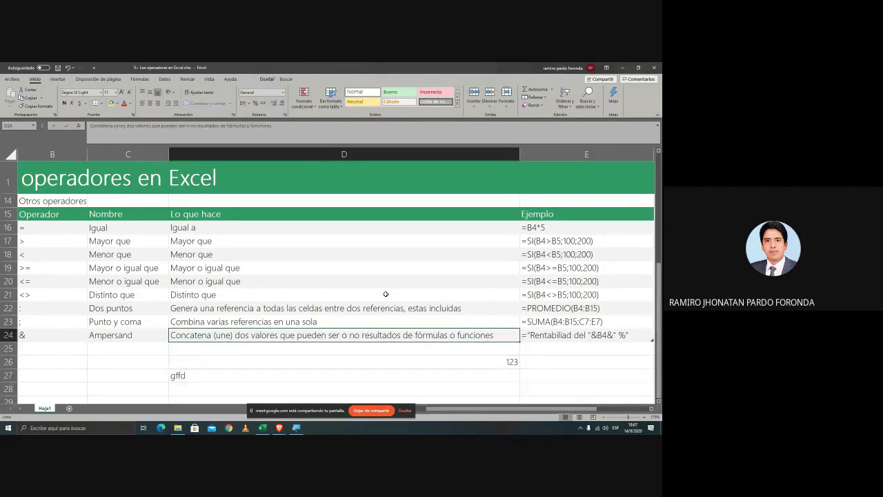
key("F2")
key("Home")
key("shift+Right")
key("shift+Right")
key("shift+Right")
key("shift+Right")
key("shift+Right")
key("shift+Right")
key("shift+Right")
key("shift+Right")
key("shift+Right")
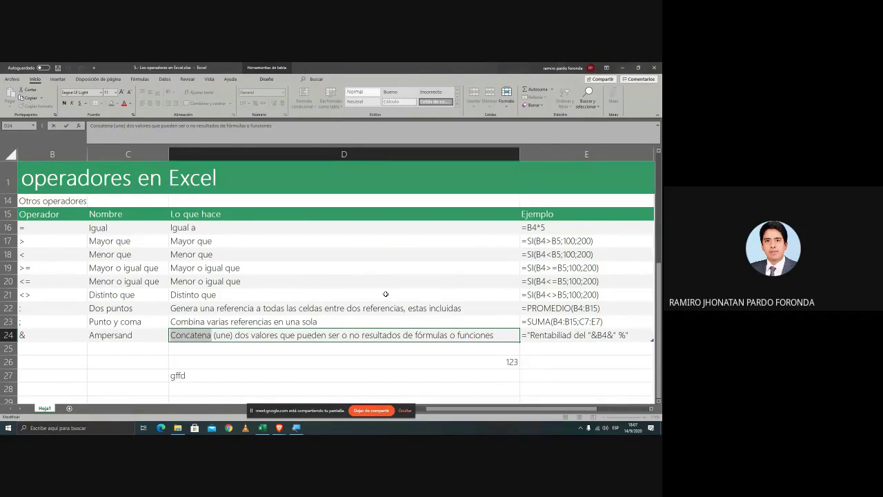
key("Escape")
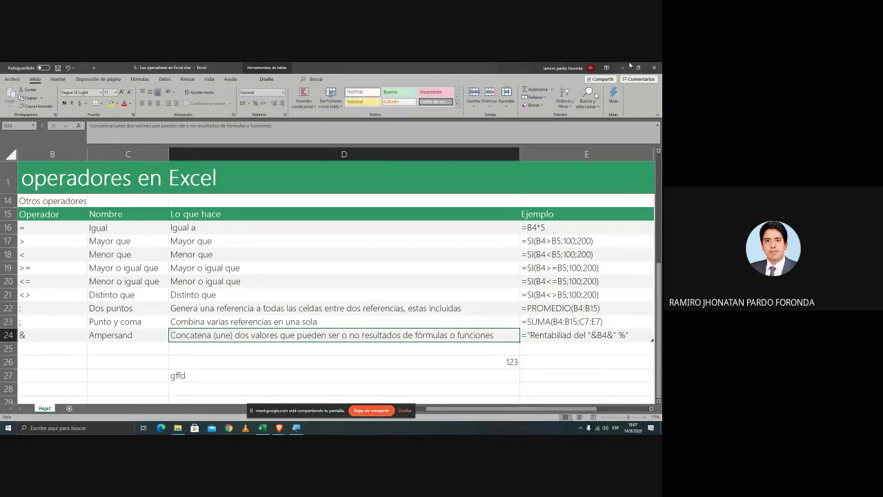
- Close the operators workbook without saving and open the workbook "6.- Aprendiendo a utilizar los paréntesis en Excel" with editing enabled
left_click(658, 67)
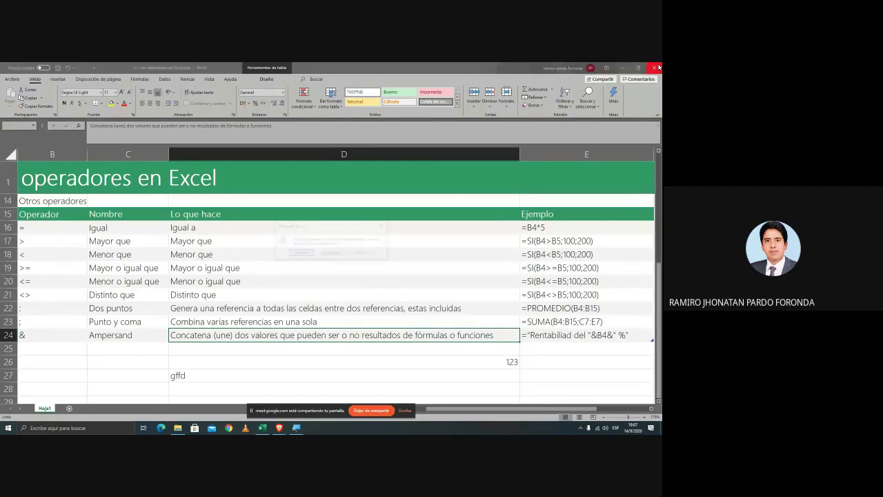
left_click(330, 253)
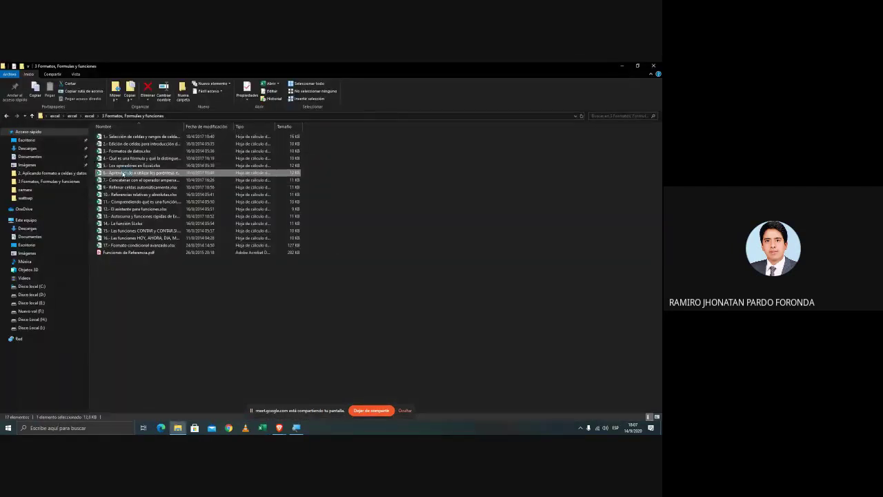
double_click(123, 173)
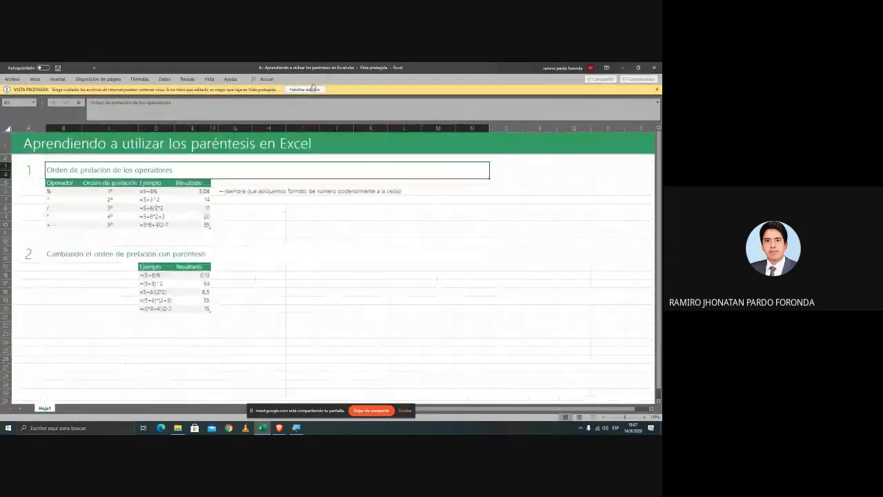
left_click(307, 89)
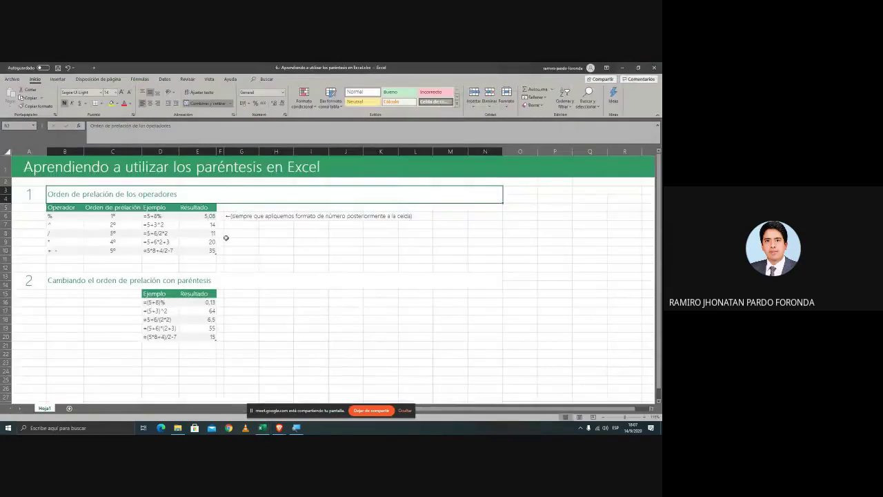
scroll(226, 238, "up", 5)
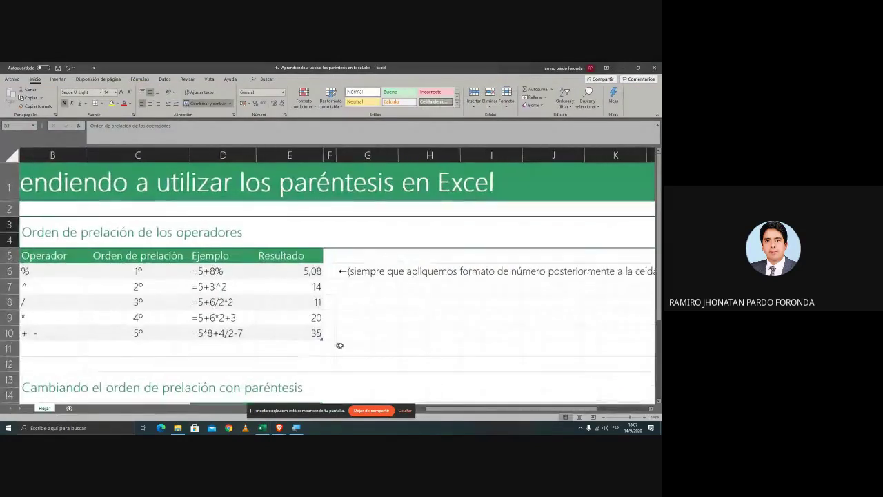
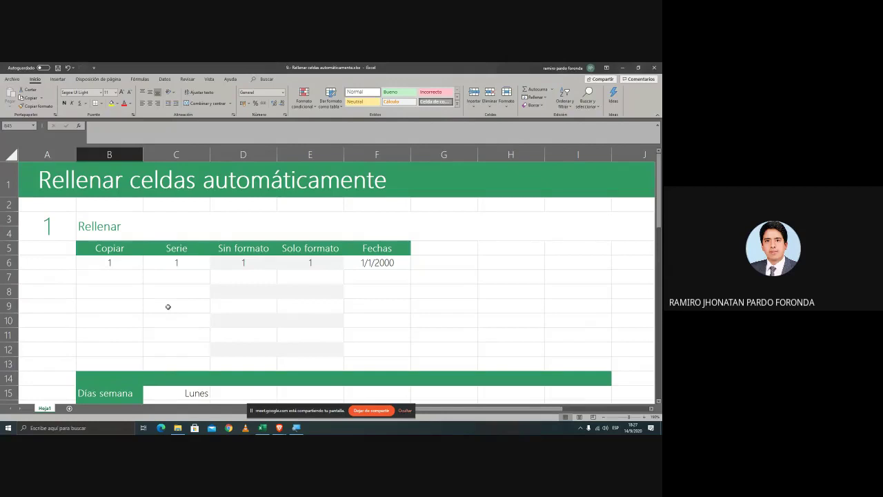
- Start the Lupa screen magnifier over the Rellenar table and set its magnification to 200%
left_click(132, 262)
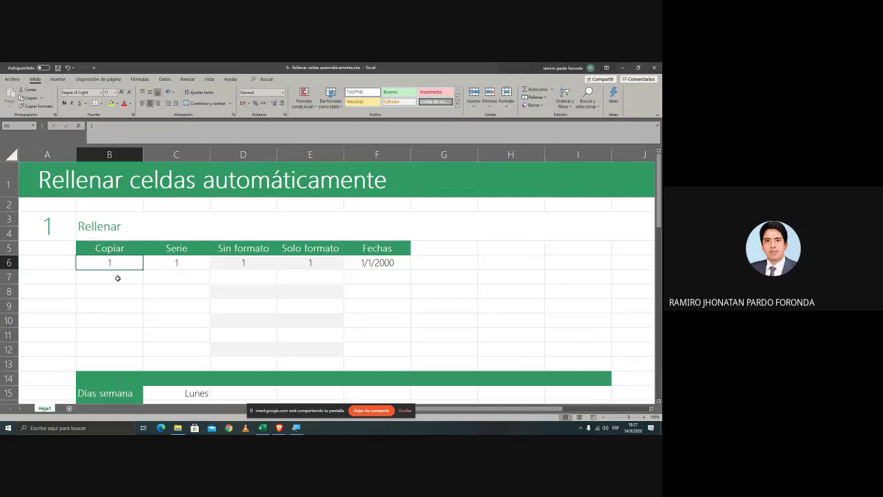
left_click(115, 345)
left_click(108, 263)
key("super+plus")
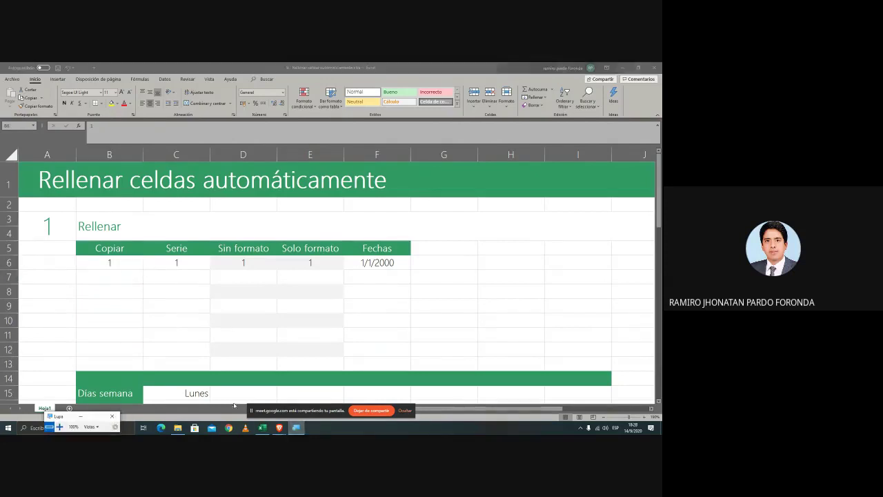
left_click(60, 427)
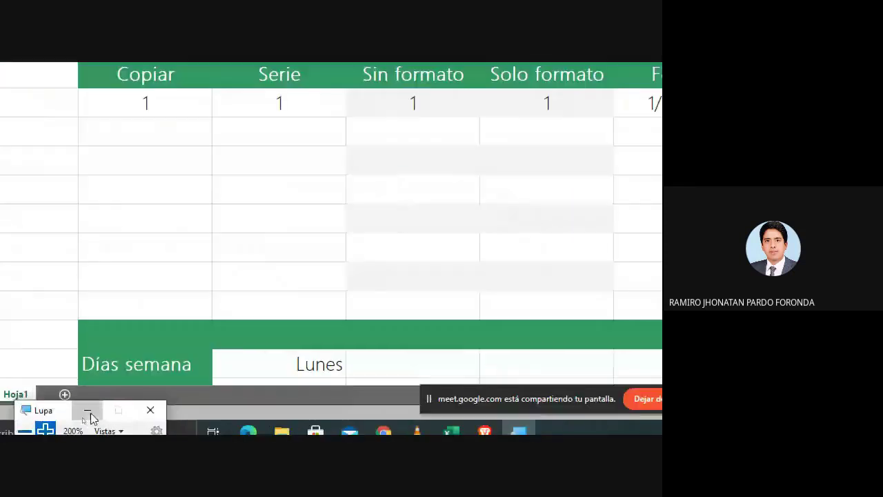
- Autofill the 1 in B6 down the Copiar column through B13, then reselect B6
left_click(154, 101)
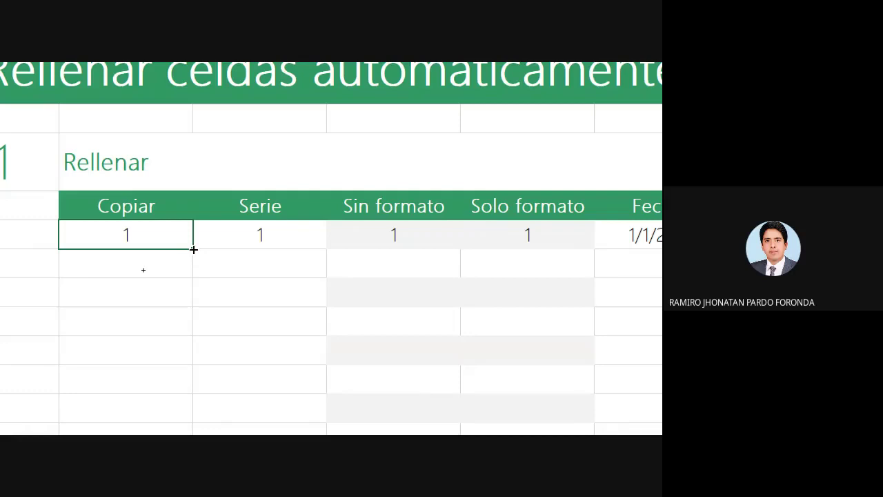
left_click_drag(194, 250, 189, 402)
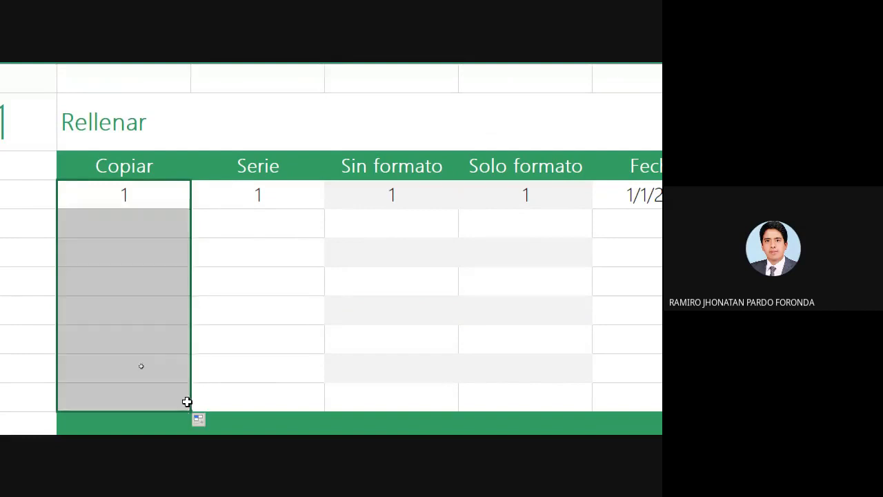
left_click(121, 187)
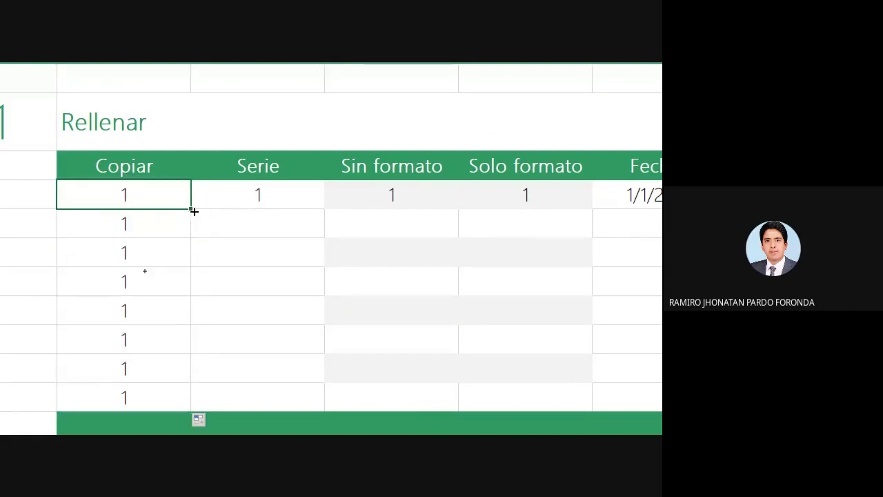
- Fill the 1 in B6 down through B13 again and return the Lupa magnification to 100%
left_click_drag(190, 208, 189, 403)
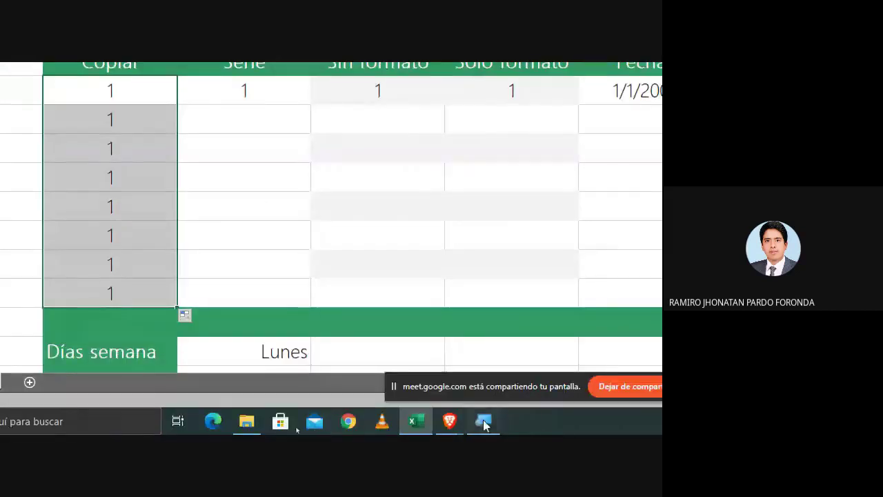
left_click(484, 423)
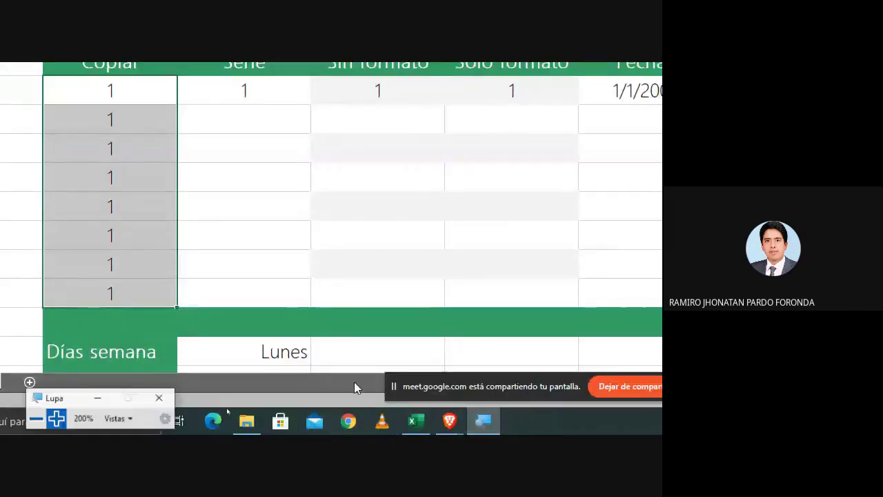
left_click(25, 423)
left_click(25, 423)
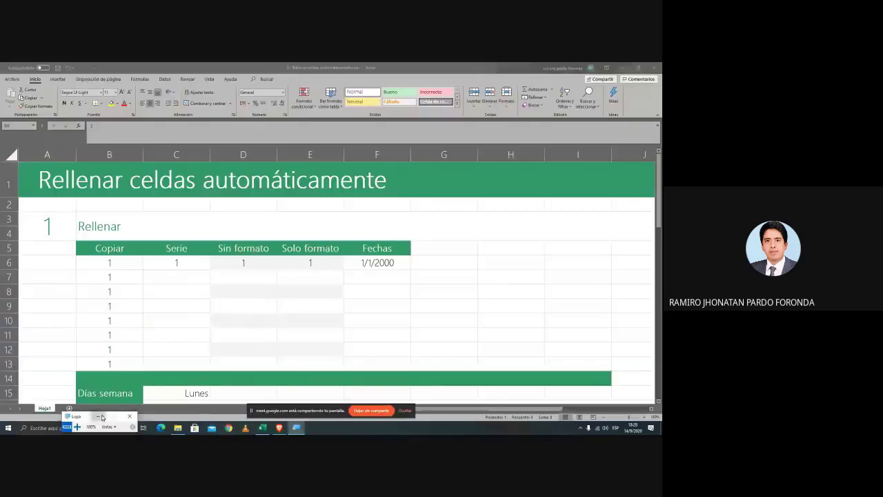
- Magnify the Rellenar table to 200% with Lupa and select the first Serie value in C6
left_click(164, 257)
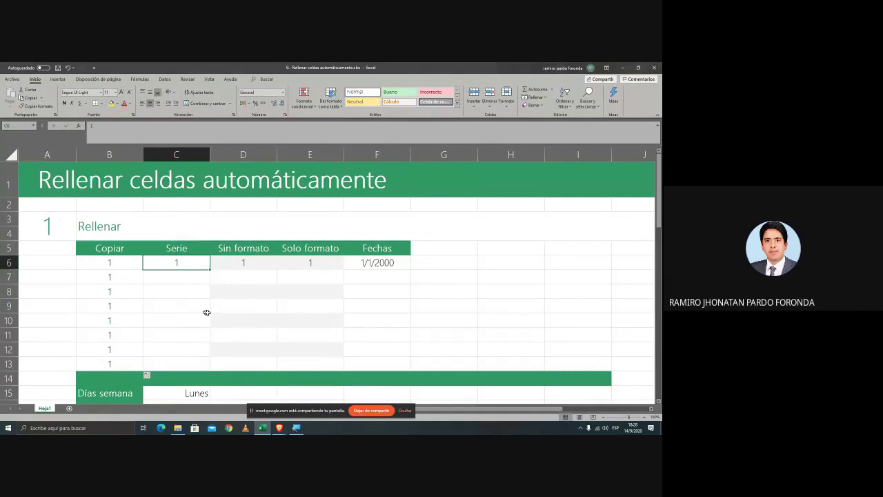
left_click(194, 249)
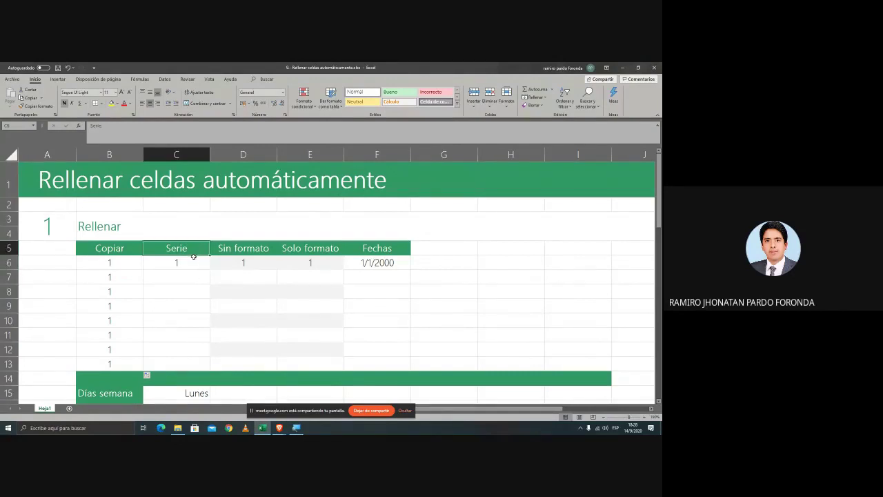
left_click(194, 266)
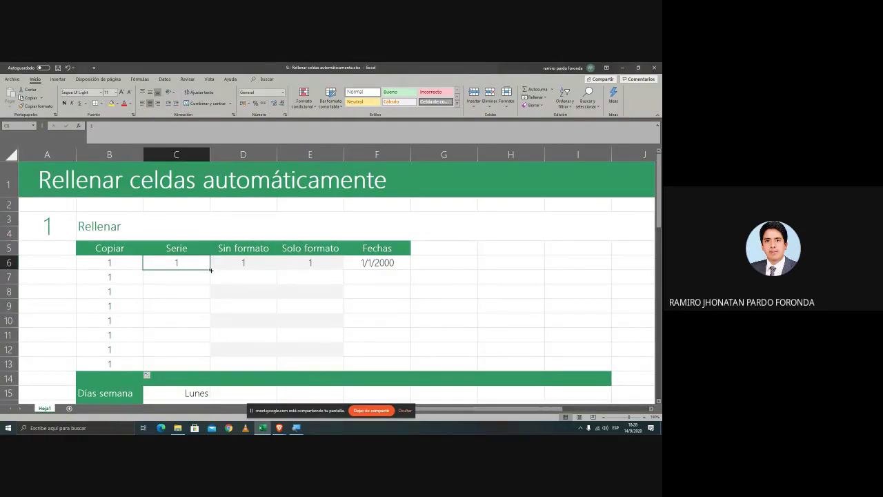
key("super+plus")
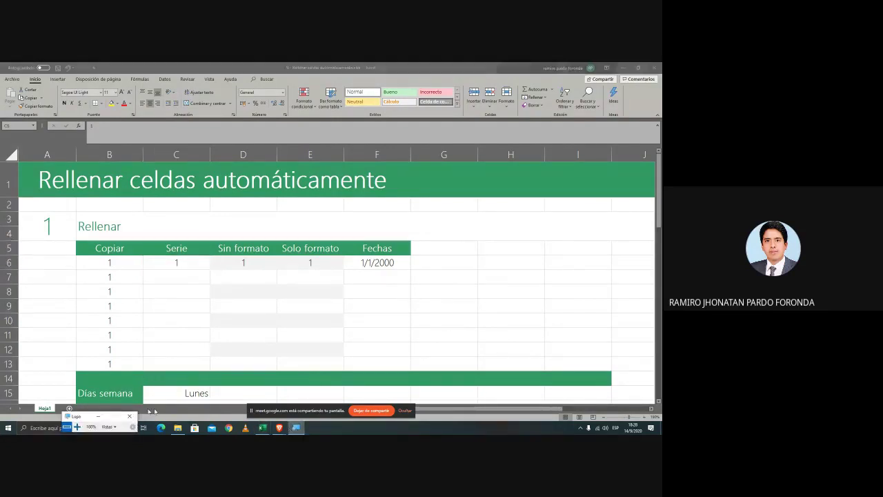
left_click(76, 427)
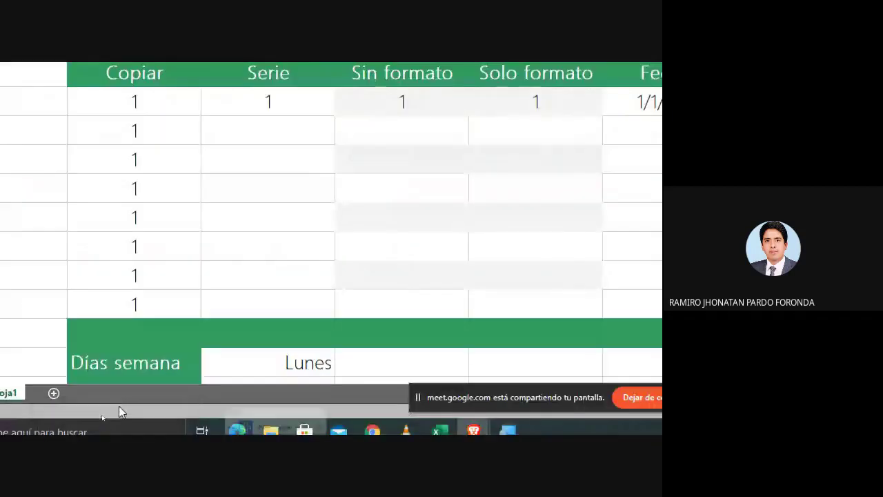
left_click(241, 233)
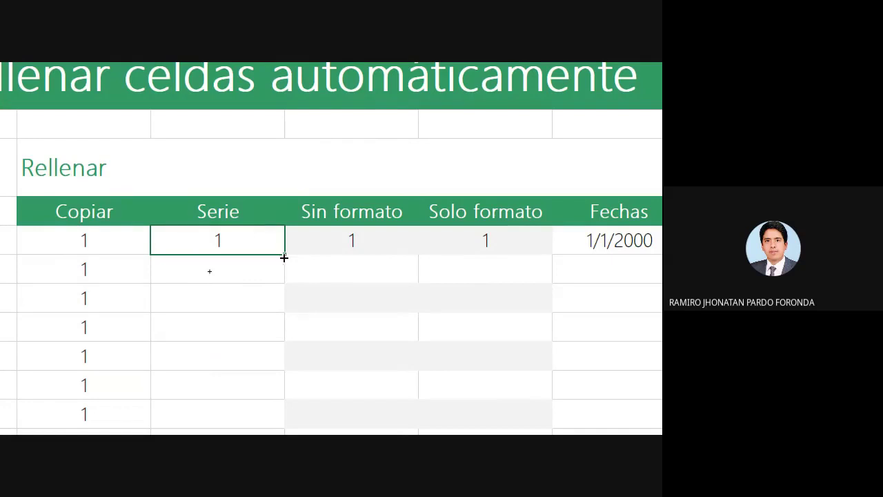
- Fill C6 down through C13 with the Copiar celdas option and undo that fill
left_click_drag(283, 257, 282, 410)
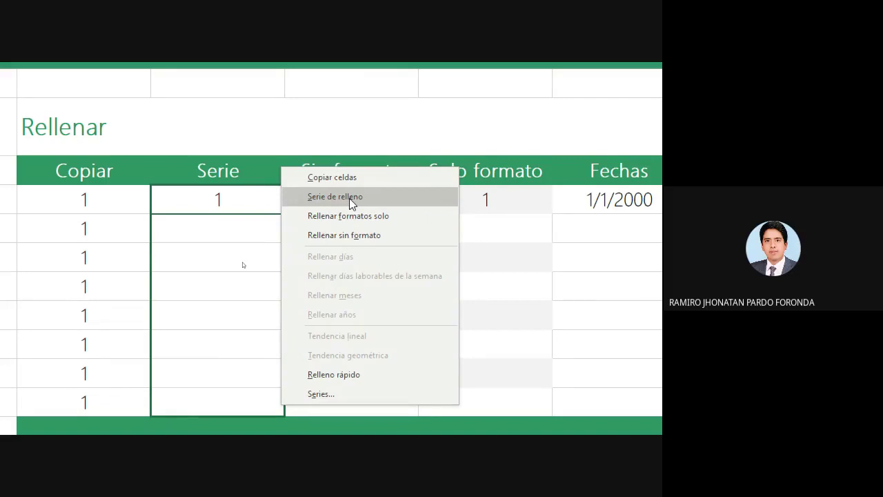
left_click(360, 172)
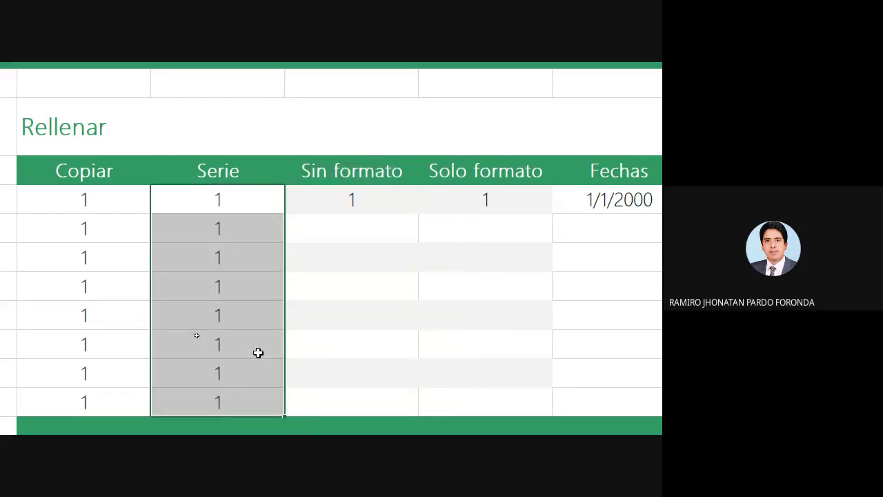
key("ctrl+z")
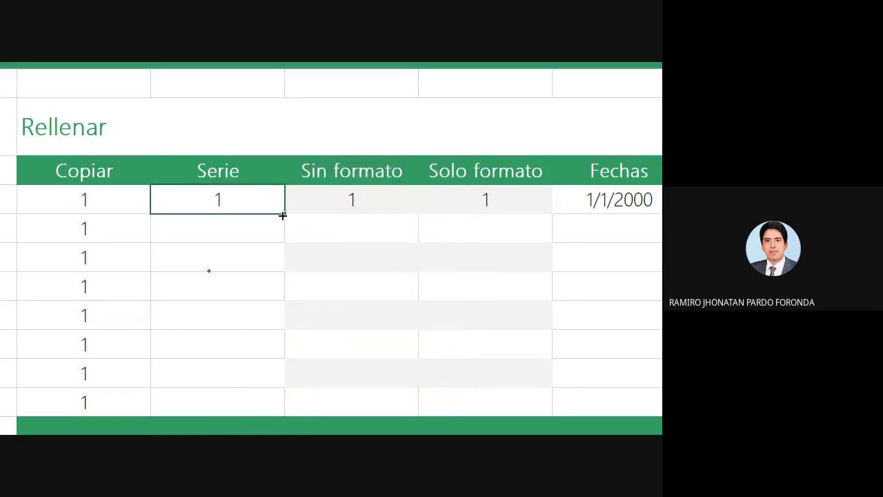
- Fill the Serie column from C6 through C13 with the Serie de relleno option and select C7
left_click_drag(286, 216, 278, 408)
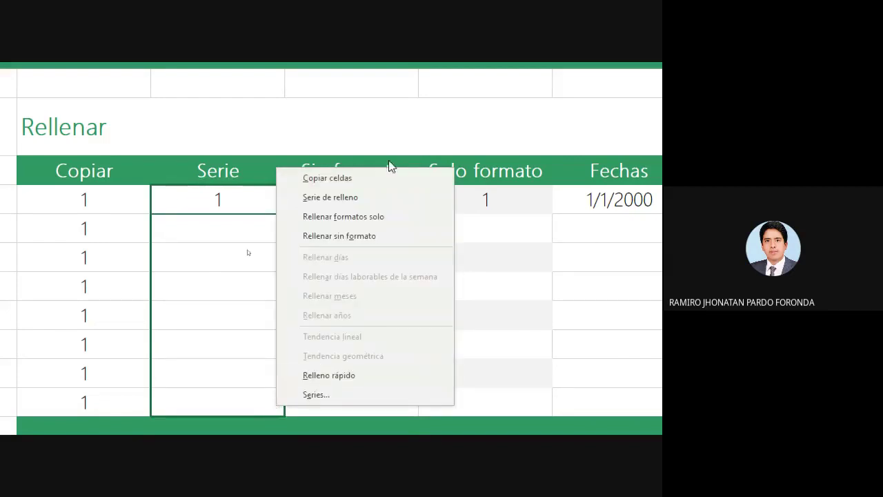
left_click(317, 198)
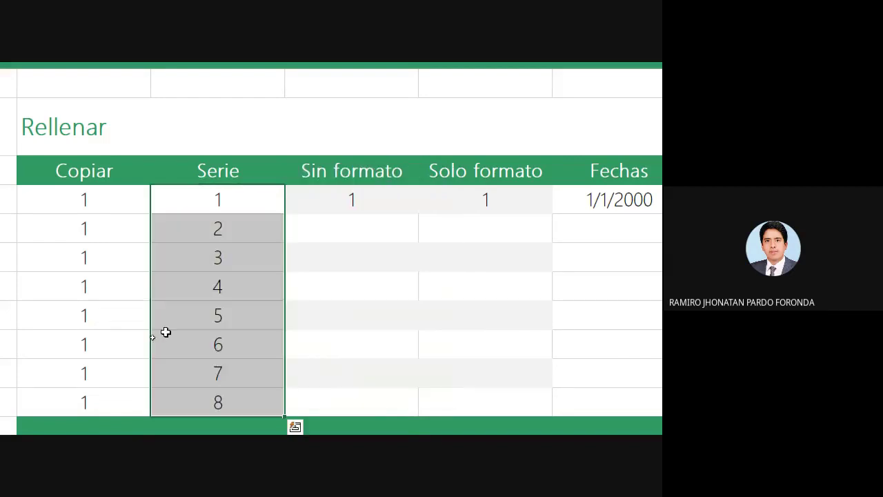
left_click_drag(229, 231, 207, 290)
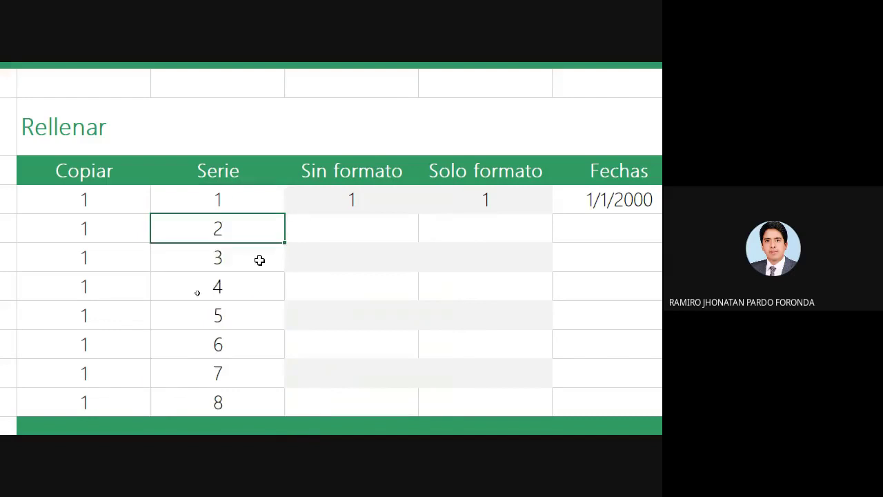
- Examine the filled Serie values by moving the selection up and down the cells between C6 and C13
key("Return")
key("Return")
key("Return")
key("Return")
key("Return")
key("Return")
key("Return")
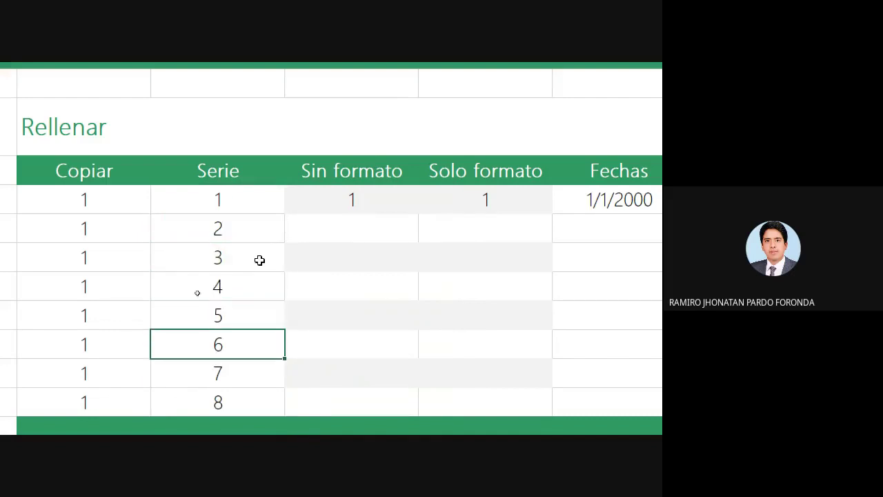
key("Return")
key("Up")
key("Up")
key("Up")
key("Up")
key("Up")
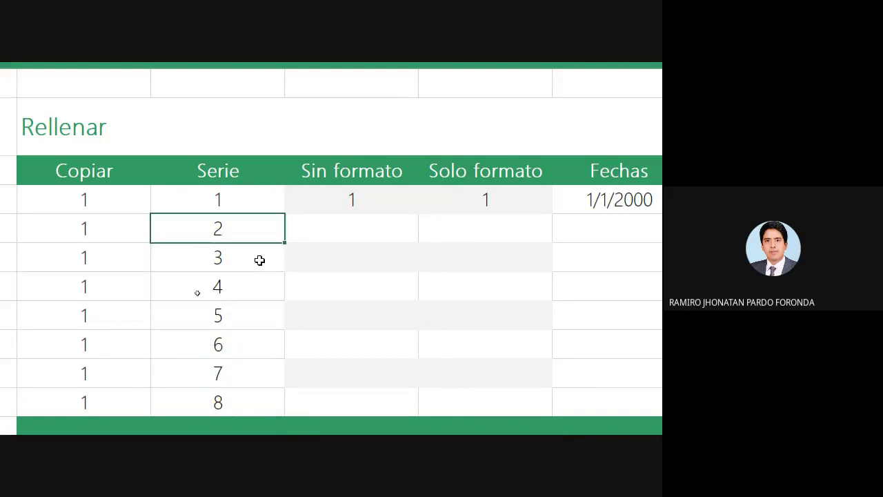
key("Up")
key("Up")
key("Down")
key("Down")
key("Down")
key("Down")
key("Down")
key("Down")
key("Down")
key("Down")
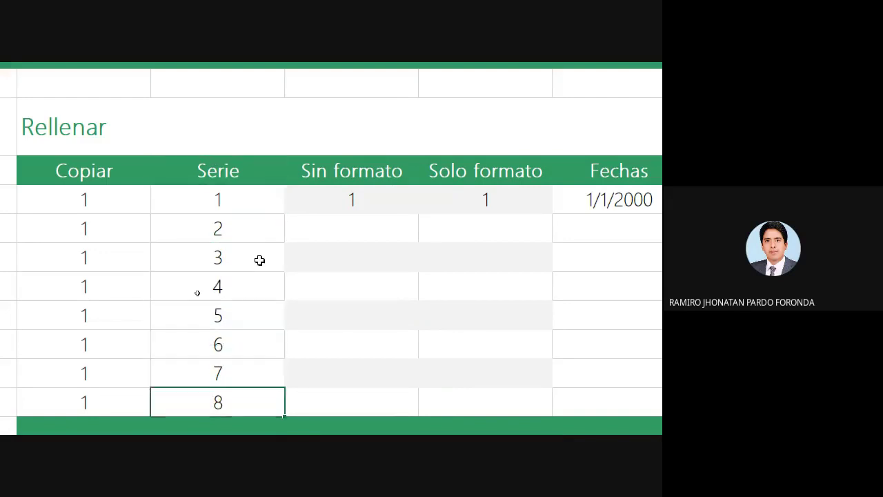
key("Up")
key("Up")
key("Up")
key("Up")
key("Up")
key("Up")
key("Down")
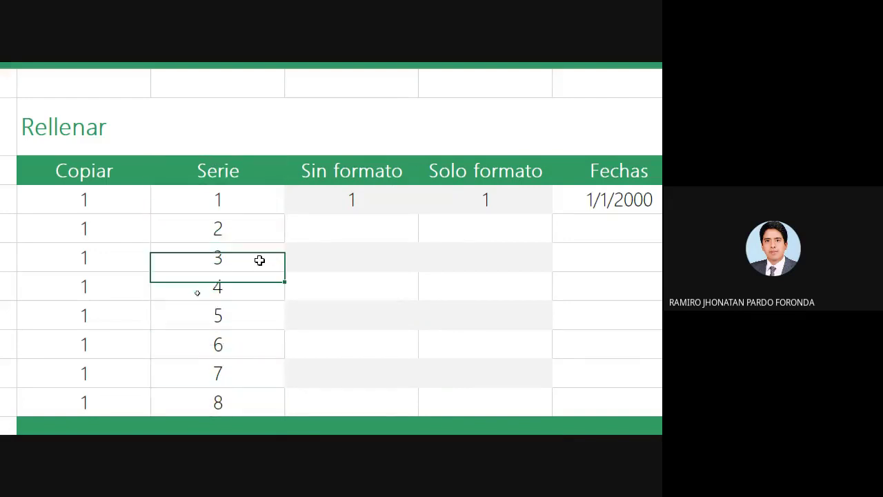
key("Down")
key("Down")
key("Down")
key("Down")
key("Down")
key("Up")
key("Up")
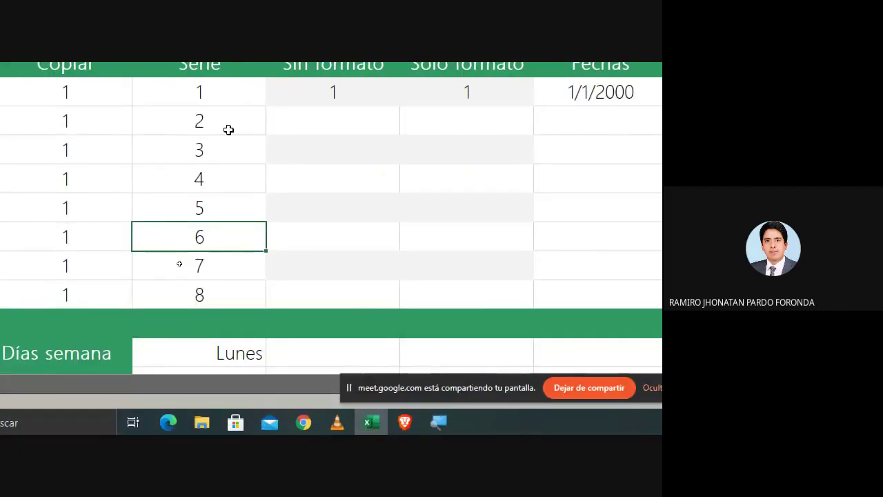
- Return the Lupa magnification to 100% and select the first Sin formato value in D6
left_click(439, 422)
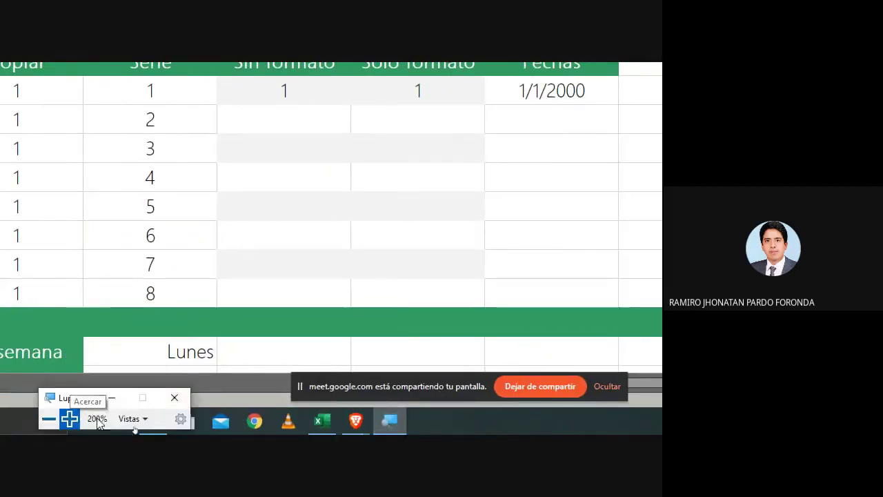
left_click(48, 419)
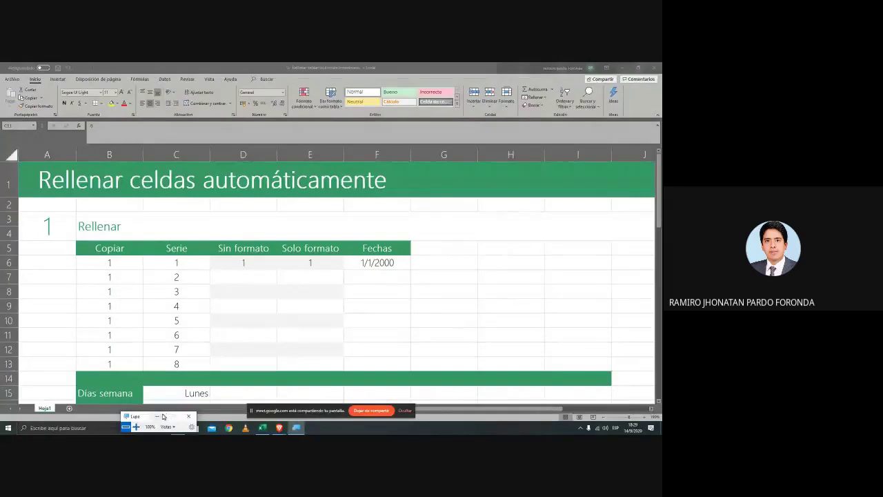
left_click(162, 416)
left_click(205, 333)
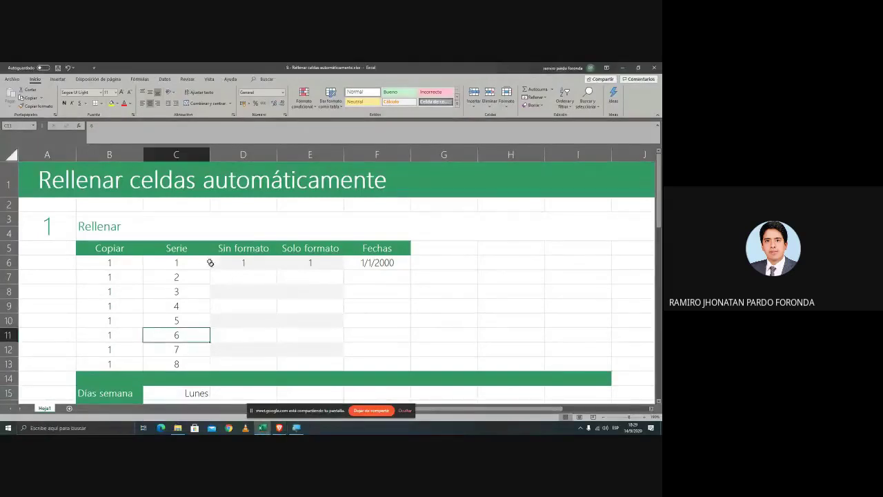
left_click(244, 272)
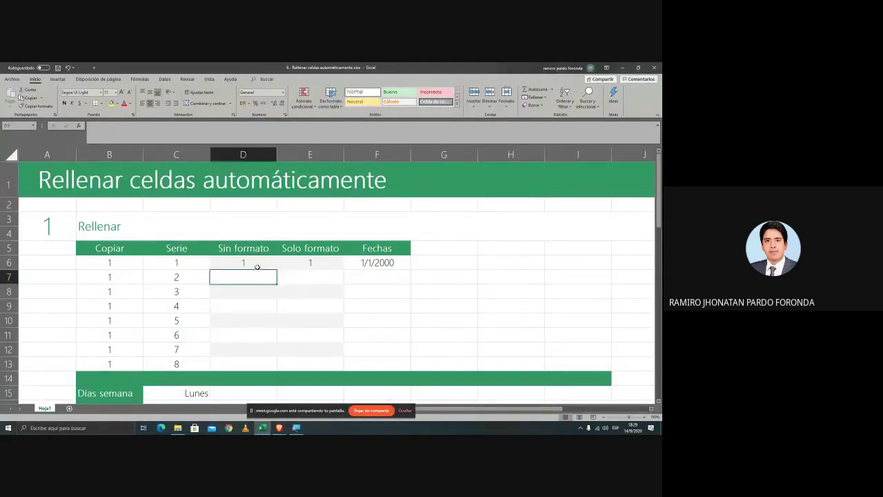
left_click(258, 266)
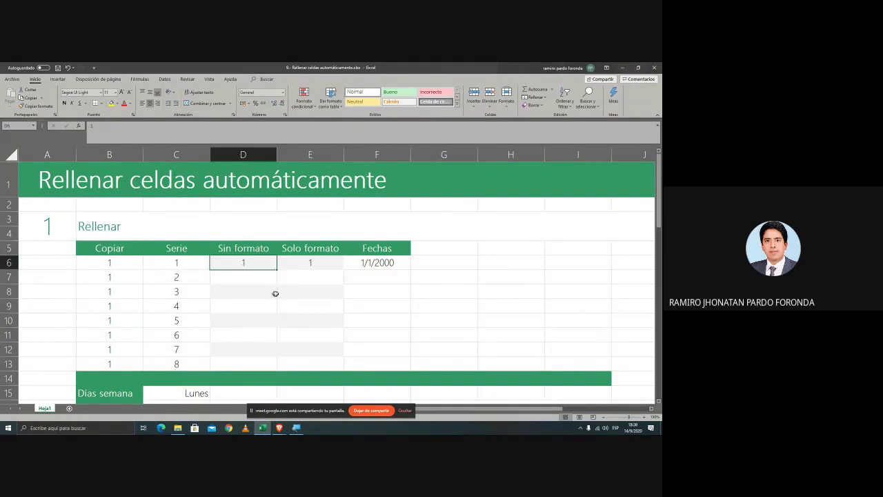
- Examine the alternating row shading of the Sin formato cells from D6 through D13, ending on D6
left_click_drag(251, 275, 250, 259)
left_click(249, 261)
left_click(244, 279)
left_click(244, 293)
left_click(244, 306)
left_click(245, 319)
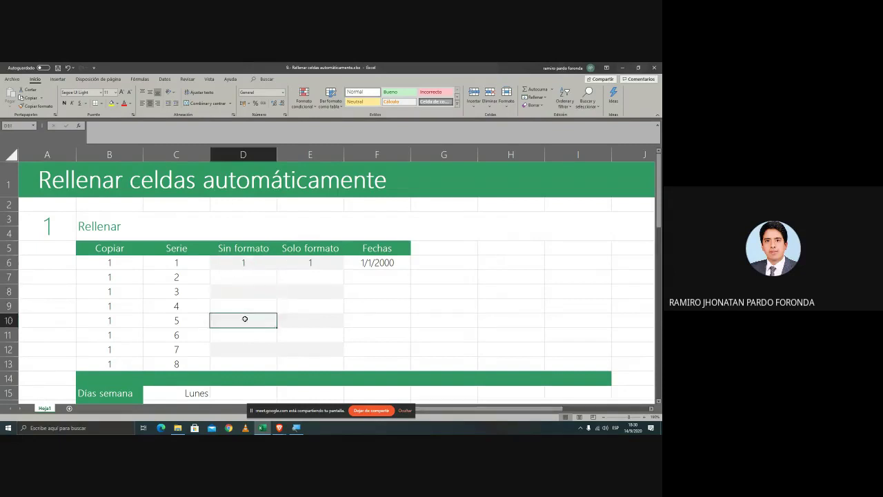
left_click(245, 334)
left_click(251, 360)
left_click(235, 266)
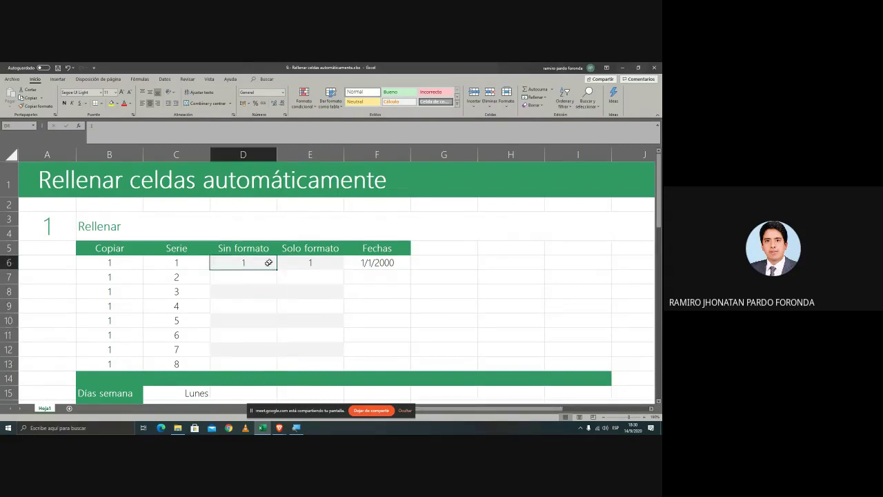
- Autofill D6 down through D13, compare the shading with the Solo formato column, and undo the fill
left_click_drag(279, 267, 274, 368)
left_click(314, 334)
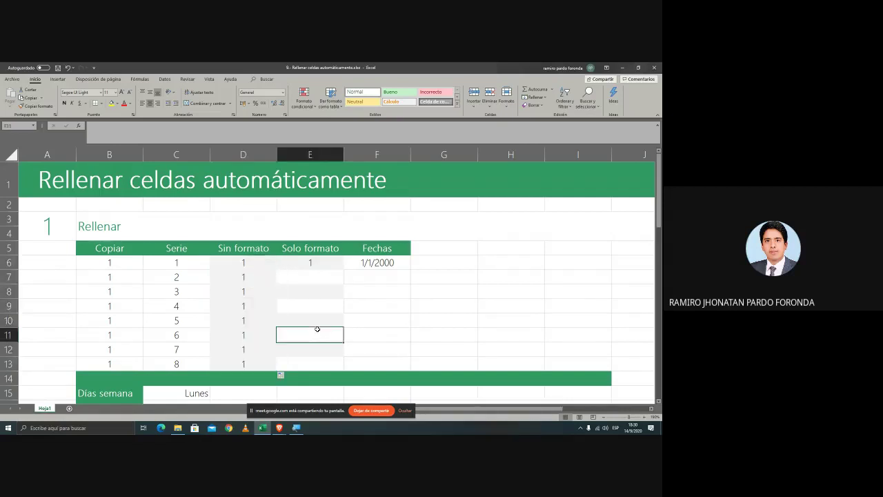
left_click(273, 278)
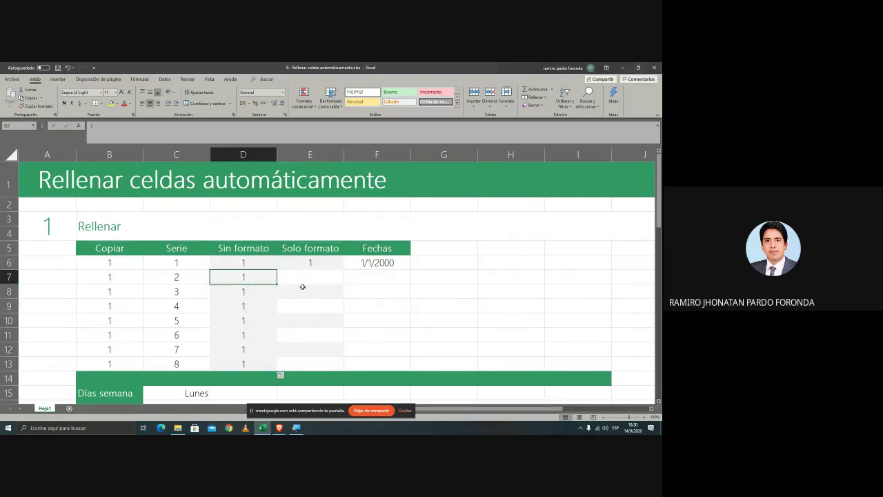
scroll(304, 287, "up", 2, "ctrl")
left_click(370, 307)
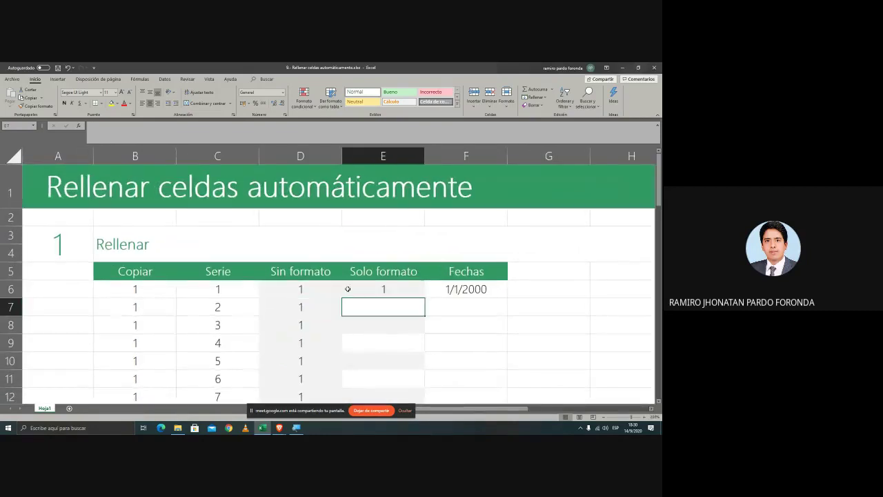
left_click(362, 338)
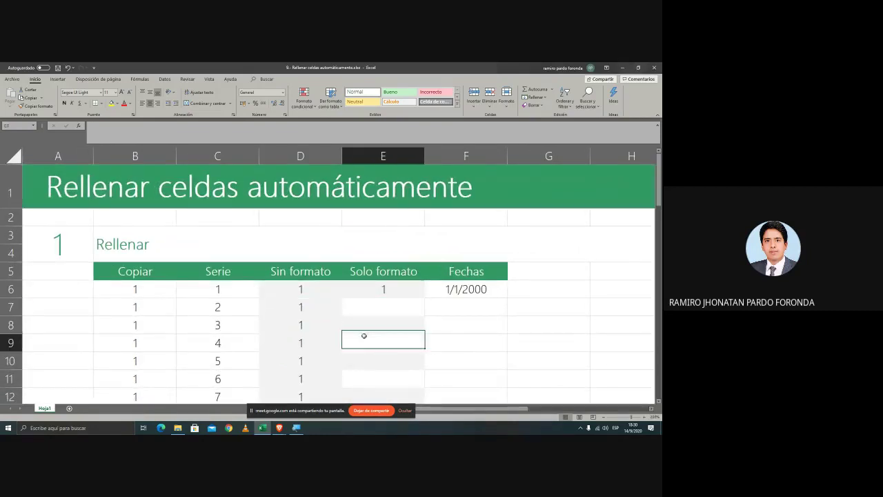
left_click(304, 305)
scroll(304, 305, "down", 2, "ctrl")
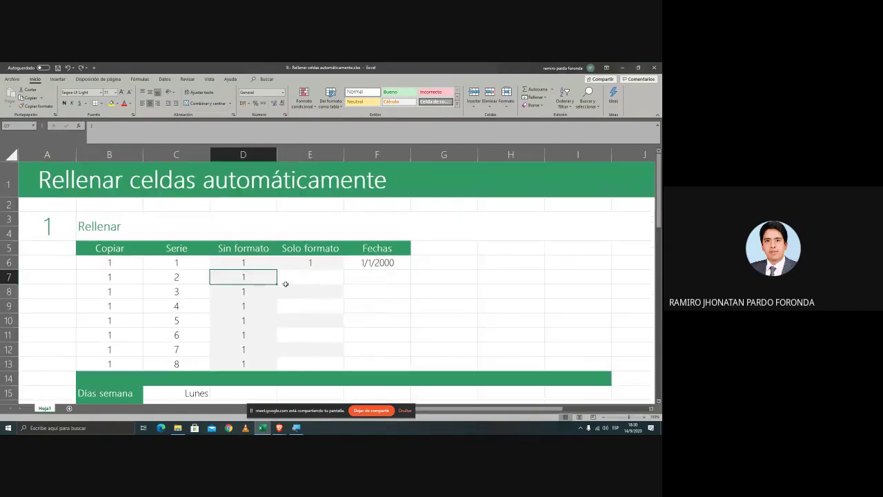
key("ctrl+z")
- Fill D6 down through D13 without formatting and check the filled cells D7 to D9 in the Sin formato column
scroll(271, 297, "up", 1, "ctrl")
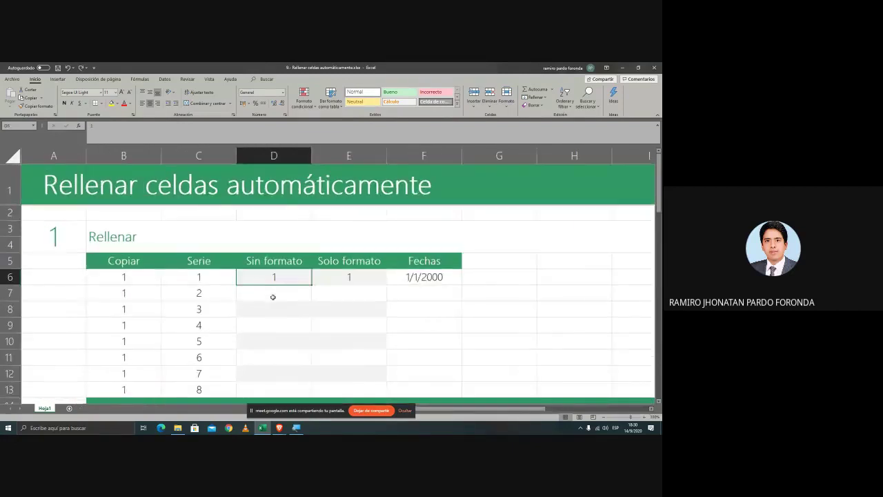
scroll(312, 314, "up", 1, "ctrl")
scroll(312, 314, "down", 1)
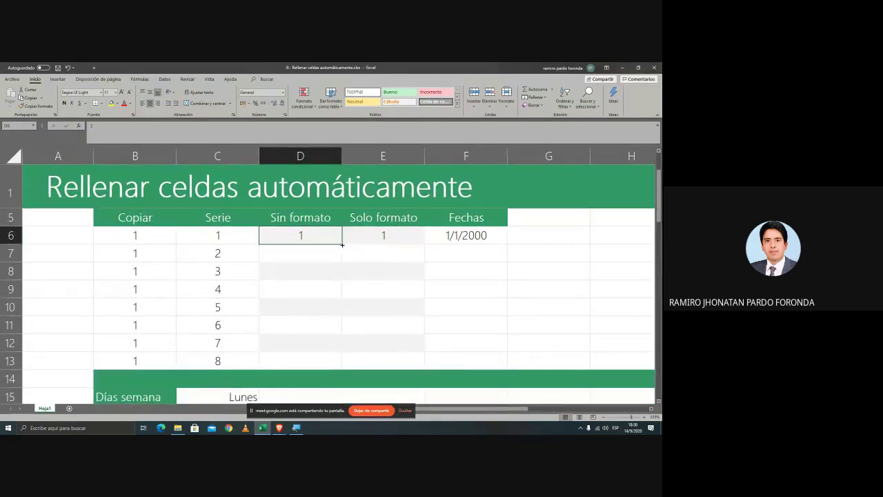
left_click_drag(343, 244, 337, 367)
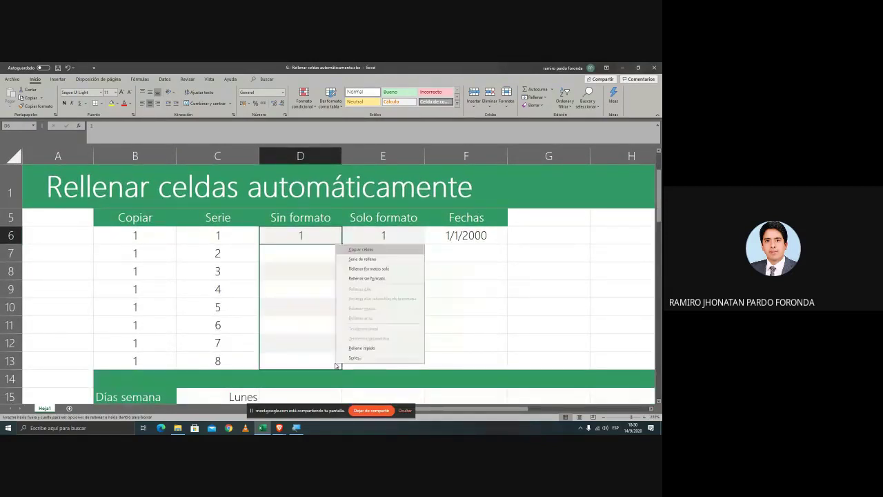
left_click(366, 280)
left_click(366, 283)
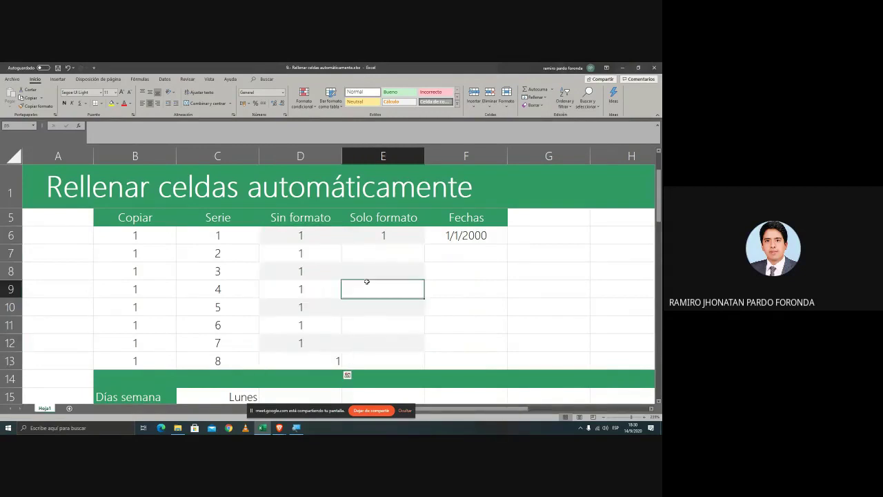
left_click(316, 253)
left_click(317, 271)
left_click(319, 286)
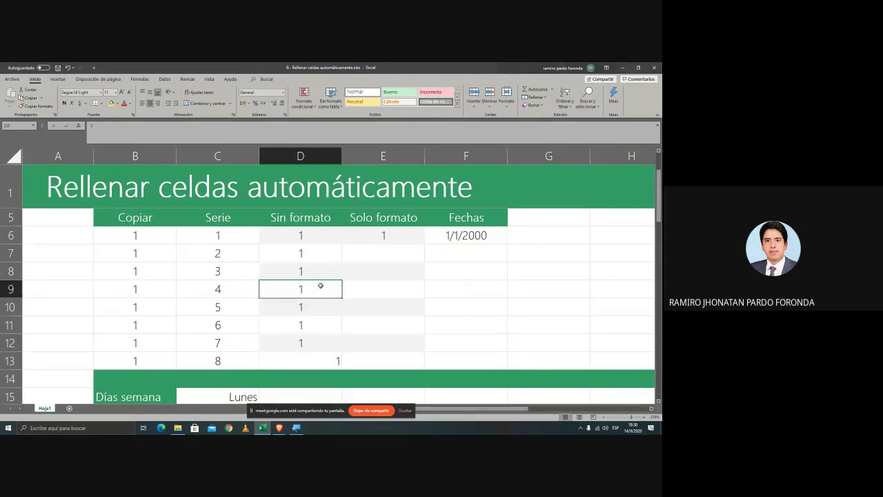
- Repeat the fill without formatting from D6 through D13 and check the Sin formato cells down to D11
left_click(316, 241)
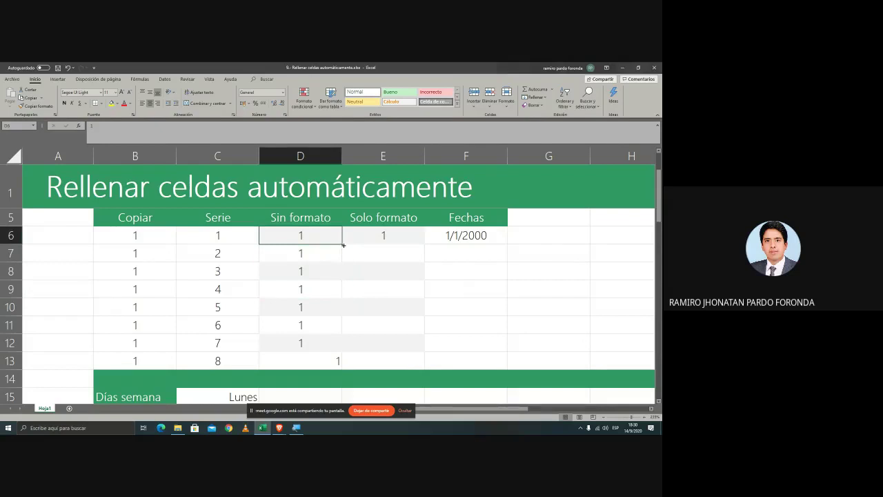
left_click_drag(342, 245, 339, 361)
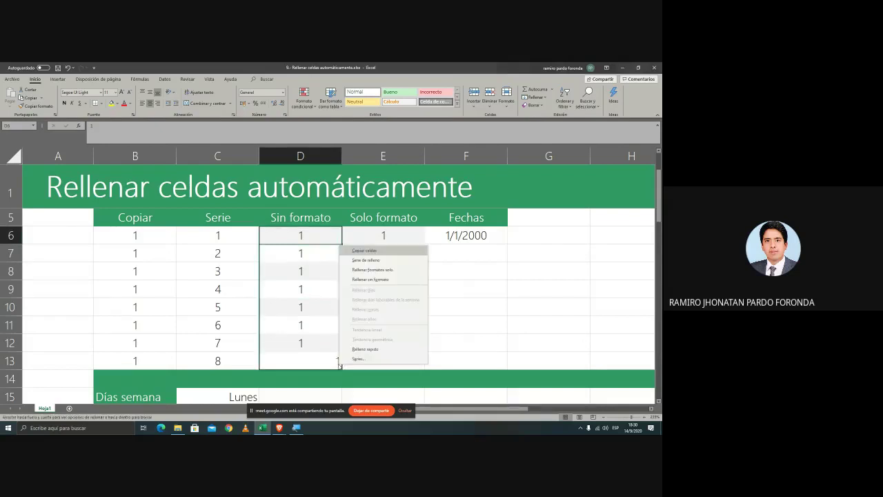
left_click(370, 280)
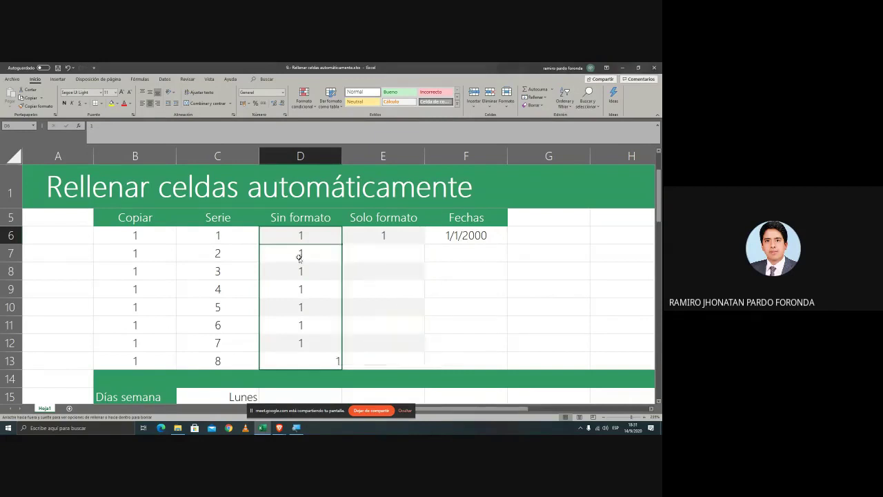
left_click(312, 241)
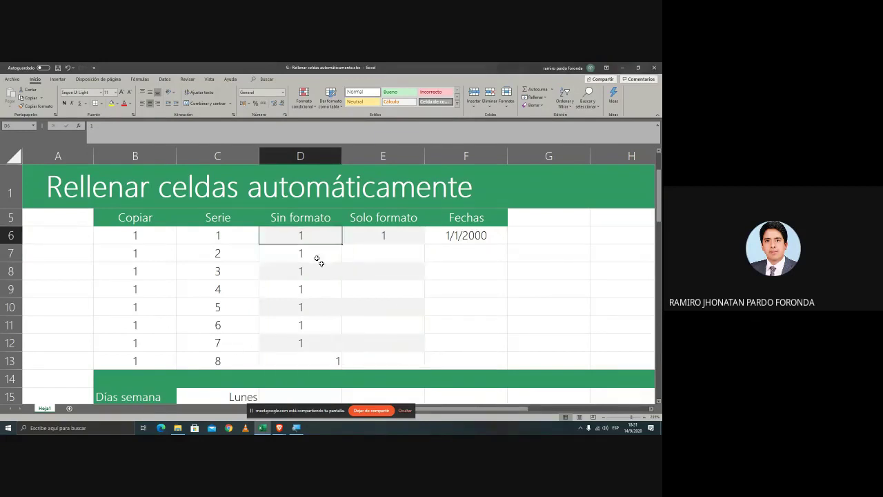
left_click(307, 268)
left_click(310, 283)
left_click(306, 301)
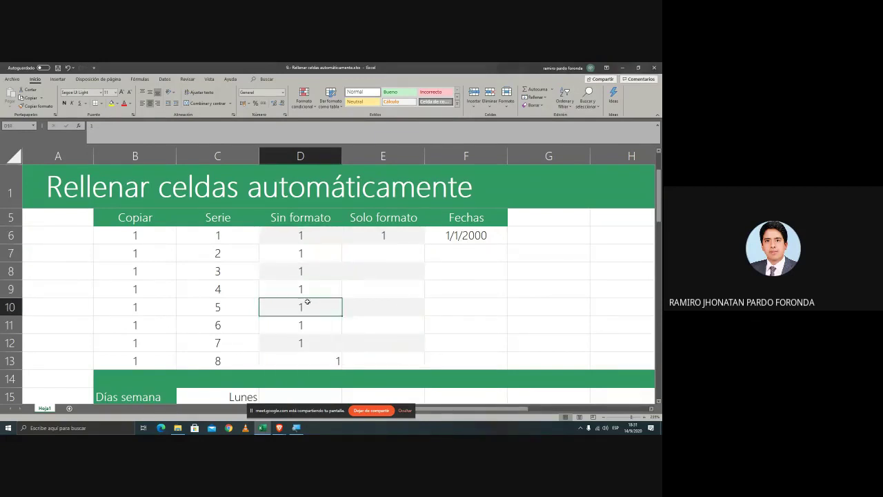
left_click(288, 322)
- Fill only the formatting of E6 down through E12 in the Solo formato column
left_click(385, 247)
left_click(387, 236)
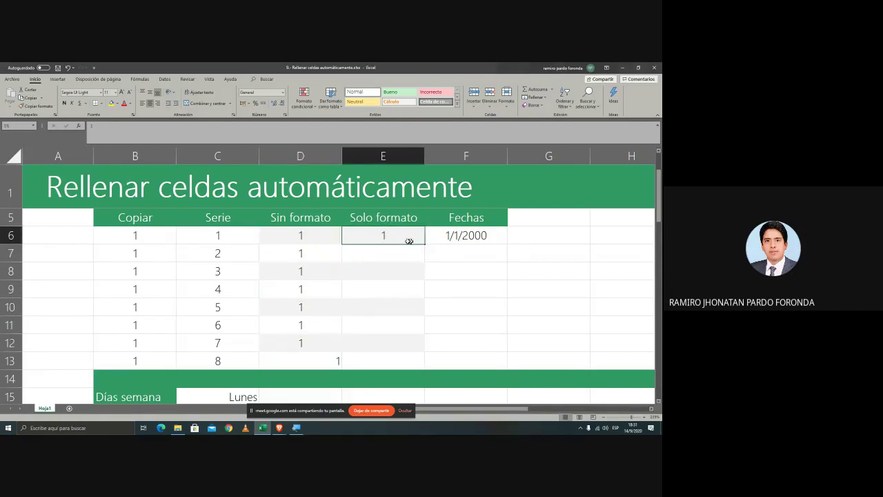
left_click_drag(427, 245, 416, 359)
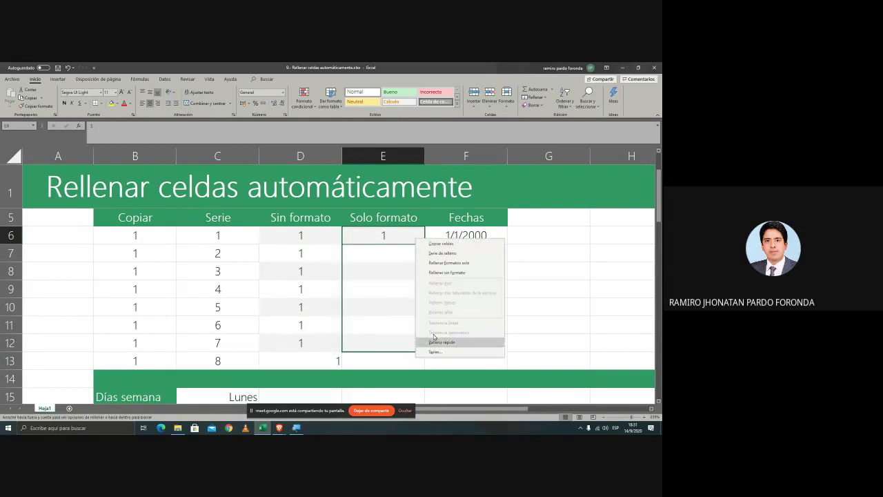
left_click(452, 265)
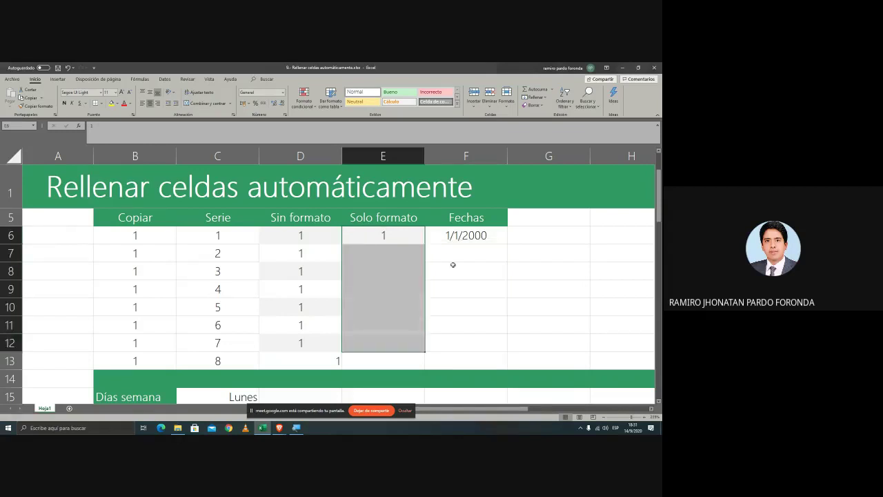
- Examine the shading of the filled Solo formato cells and compare it with the Sin formato column
left_click(448, 275)
left_click(377, 259)
left_click(377, 274)
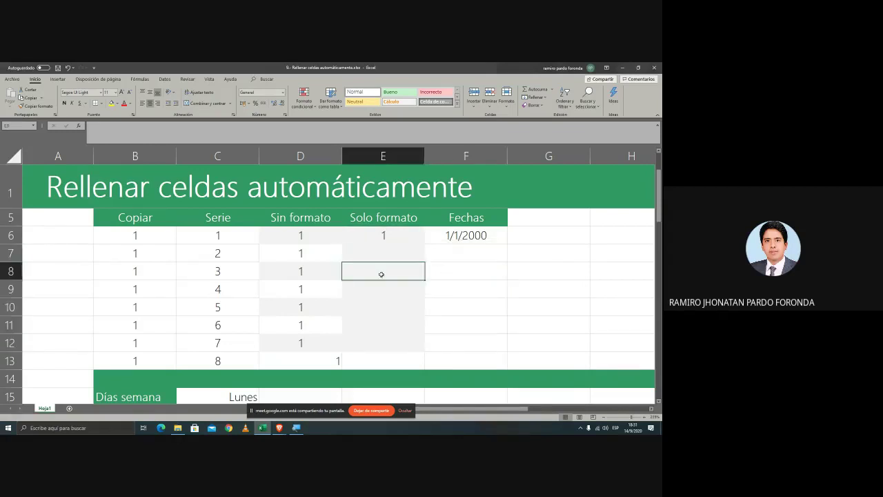
key("Down")
left_click(388, 235)
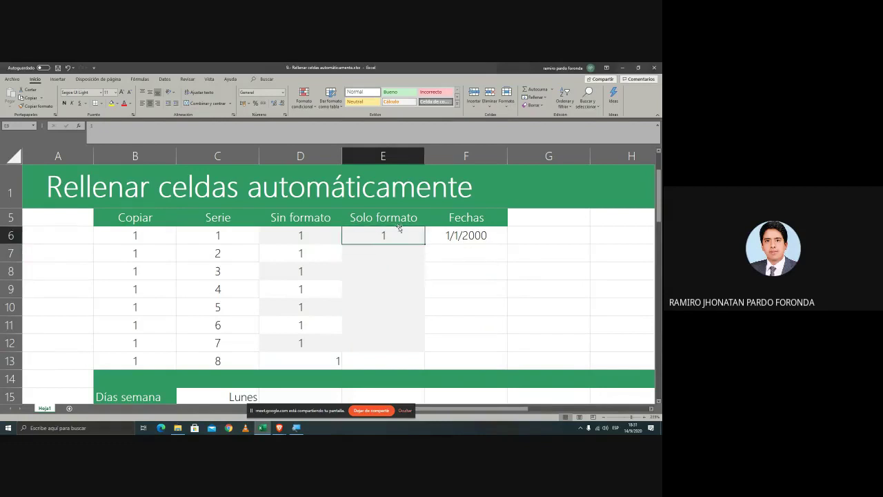
left_click(338, 225)
left_click(345, 256)
left_click(309, 250)
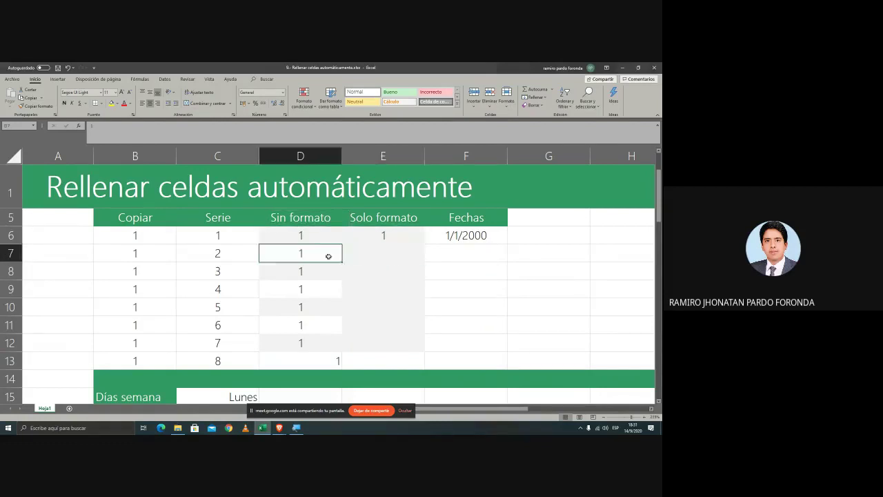
left_click(354, 255)
scroll(501, 247, "up", 2)
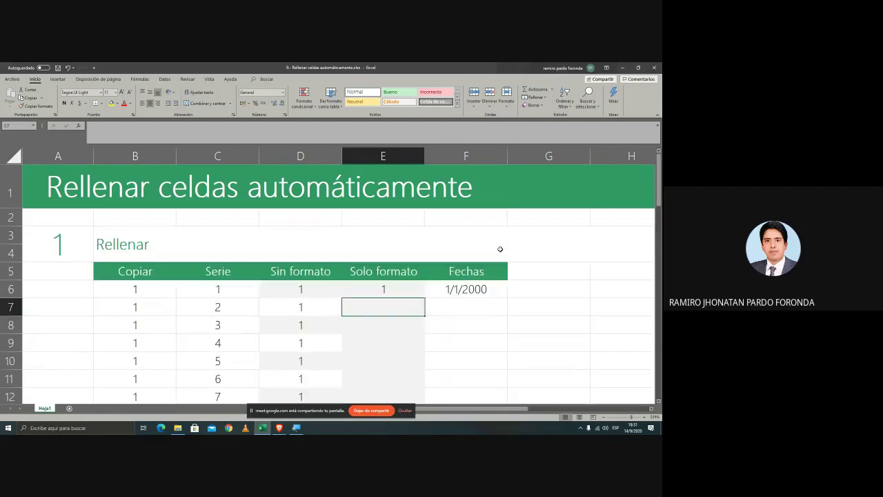
- Change the Fechas date in F6 to 14/9/2020, keeping the cell selected
scroll(501, 249, "down", 2)
scroll(500, 250, "down", 1)
left_click(487, 242)
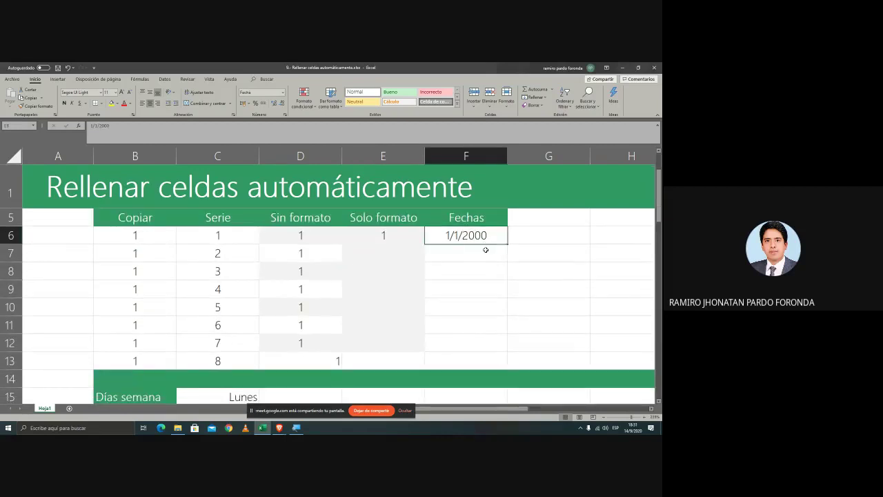
key("F2")
key("BackSpace")
key("BackSpace")
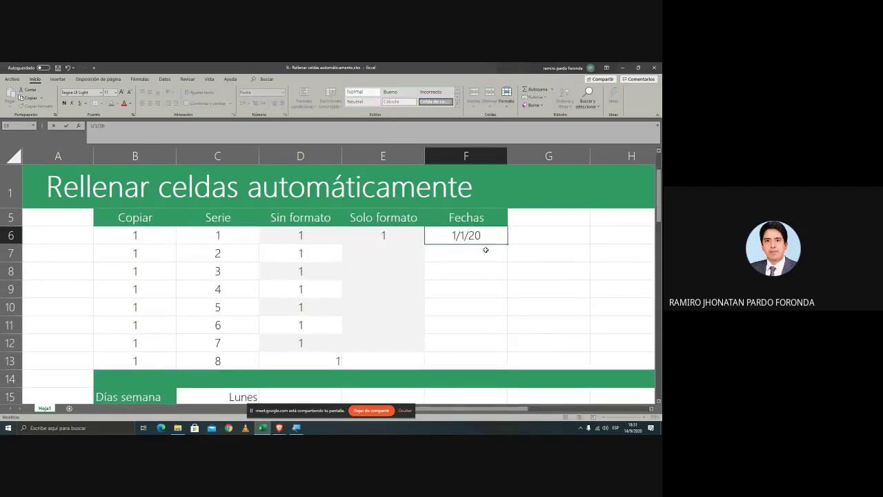
type("20")
type("4")
key("Right")
key("Delete")
type("9")
key("ctrl+Return")
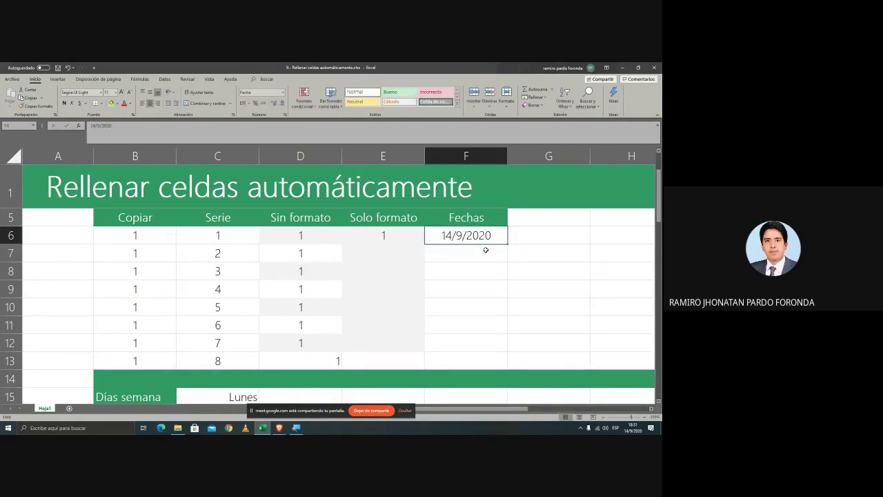
key("ctrl+c")
key("ctrl+Right")
key("Left")
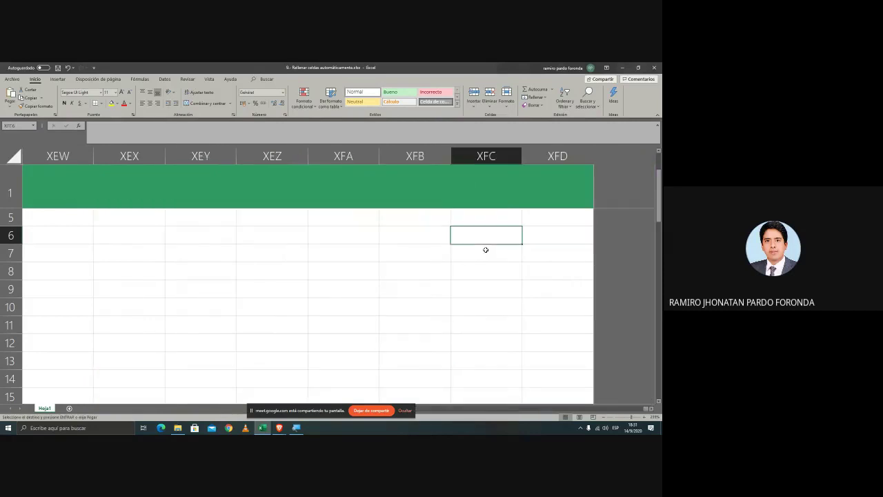
key("ctrl+Home")
key("Escape")
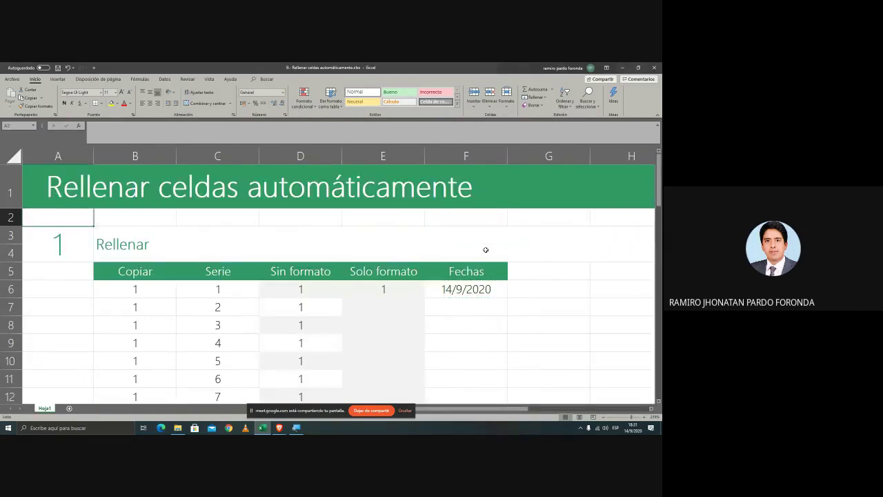
- Copy the date in F6 into the adjacent cells G6, H6, I6 and J6
key("Down")
key("Down")
key("Down")
key("Right")
key("Right")
key("Right")
key("Right")
key("Right")
key("ctrl+c")
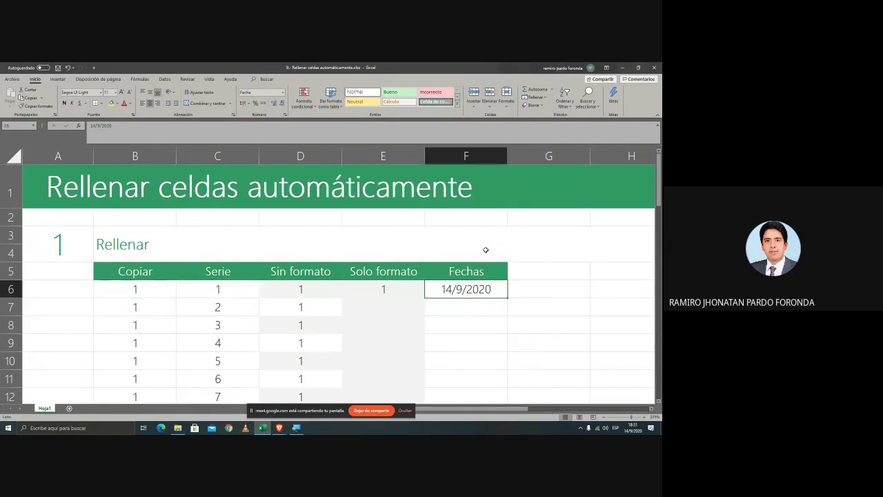
key("Right")
key("ctrl+v")
key("Right")
key("ctrl+v")
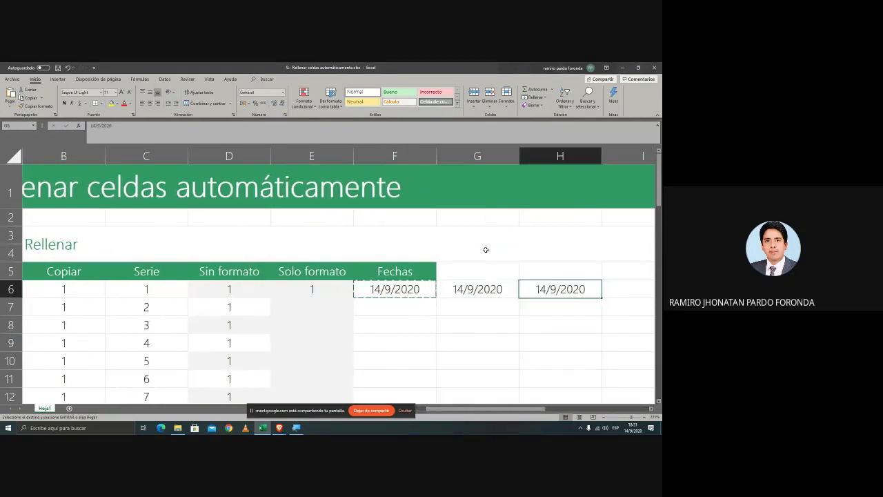
key("Right")
key("ctrl+v")
key("Right")
key("ctrl+v")
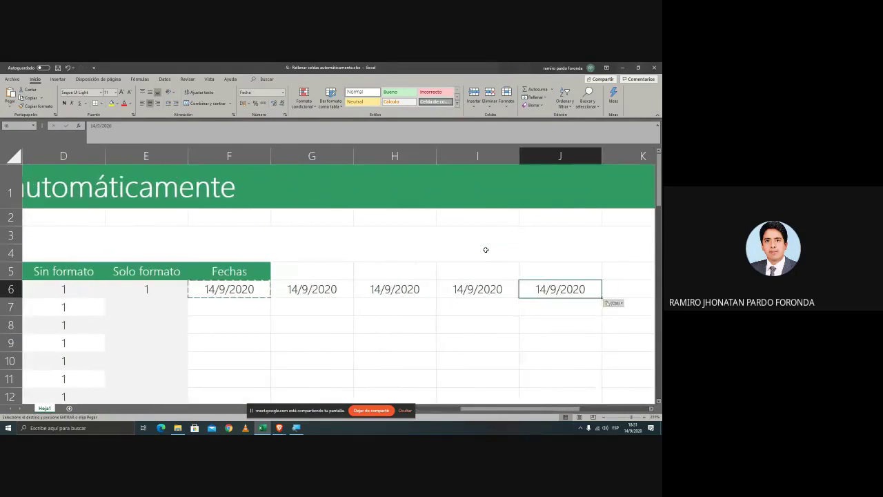
key("Escape")
- Fill the F6 date down through F12 by days
key("Left")
key("Left")
key("Left")
key("Left")
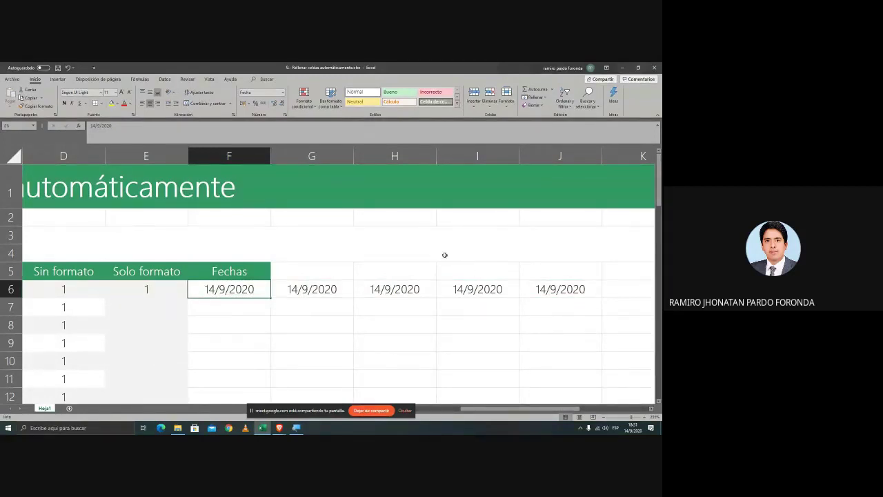
scroll(450, 268, "down", 1)
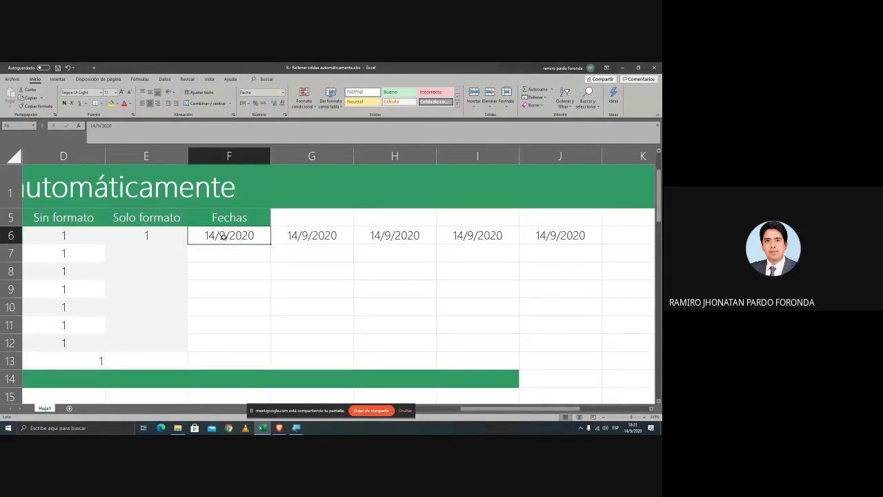
left_click_drag(270, 248, 266, 347)
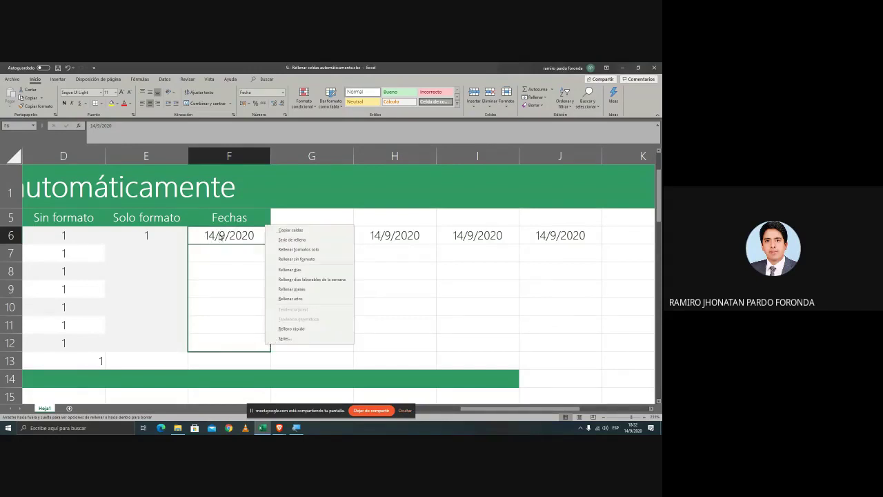
left_click(285, 272)
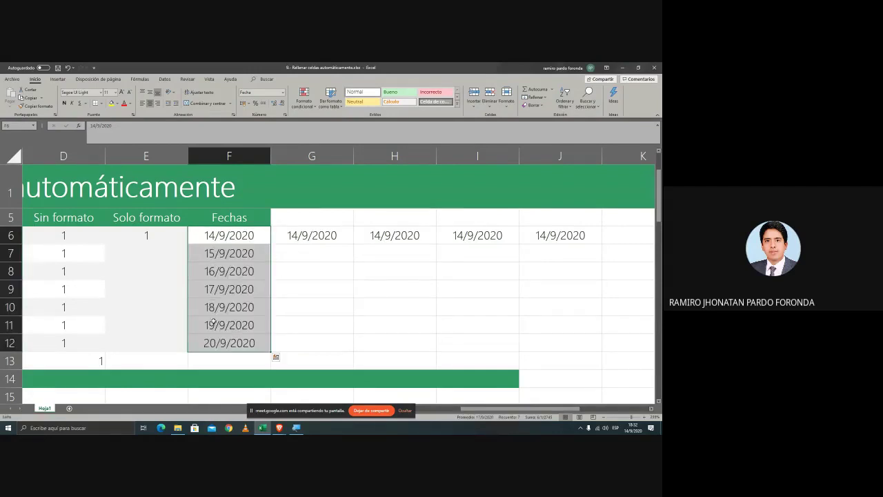
- Fill the G6 date down through G12 by months and select the date in H6
left_click(214, 235)
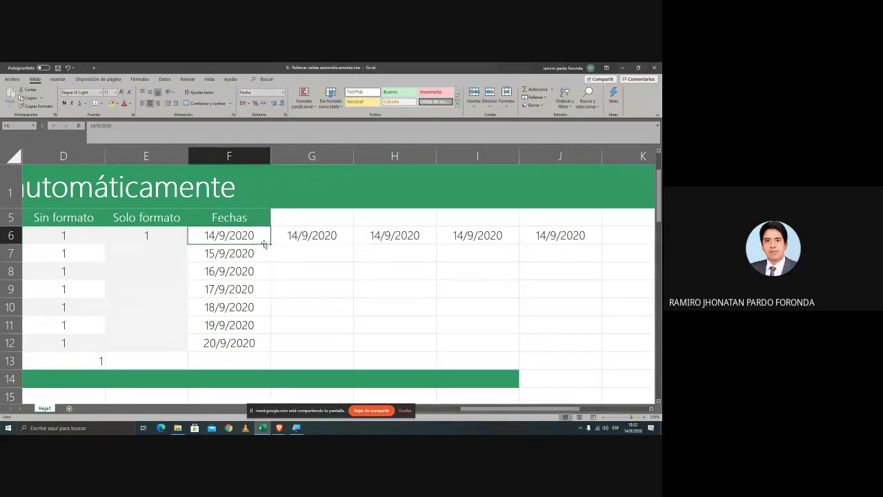
key("Right")
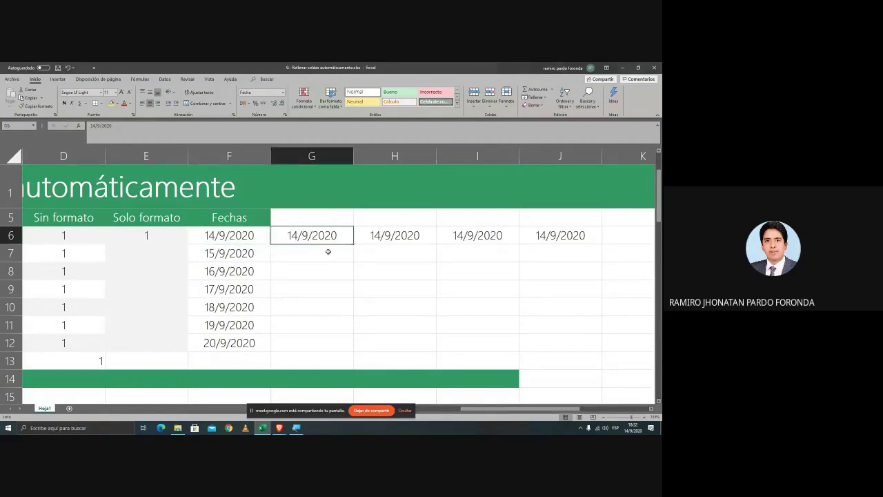
left_click_drag(354, 244, 343, 349)
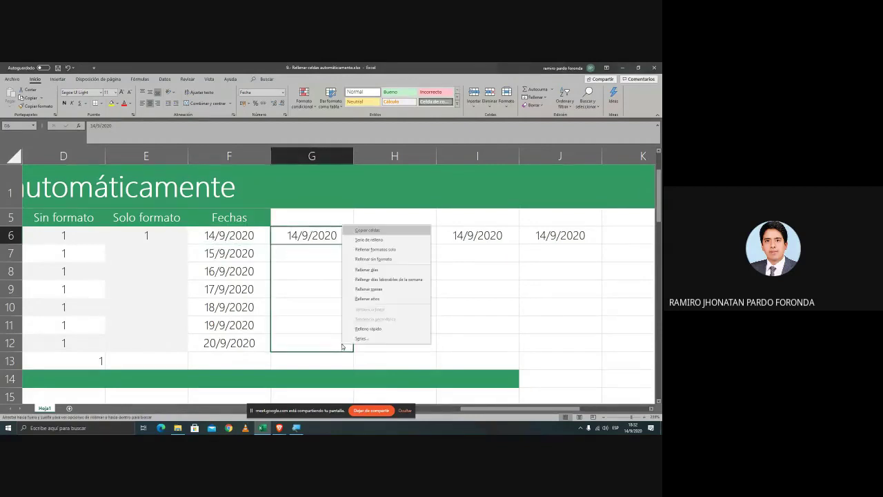
left_click(384, 290)
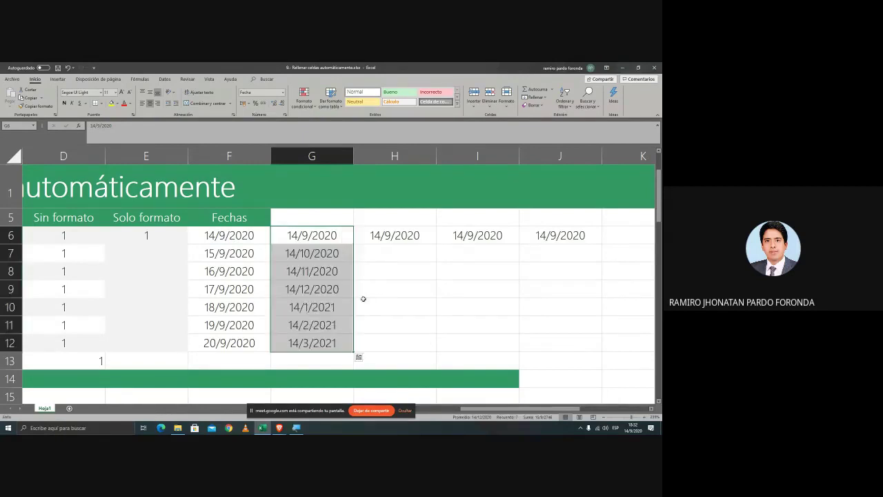
left_click(310, 256)
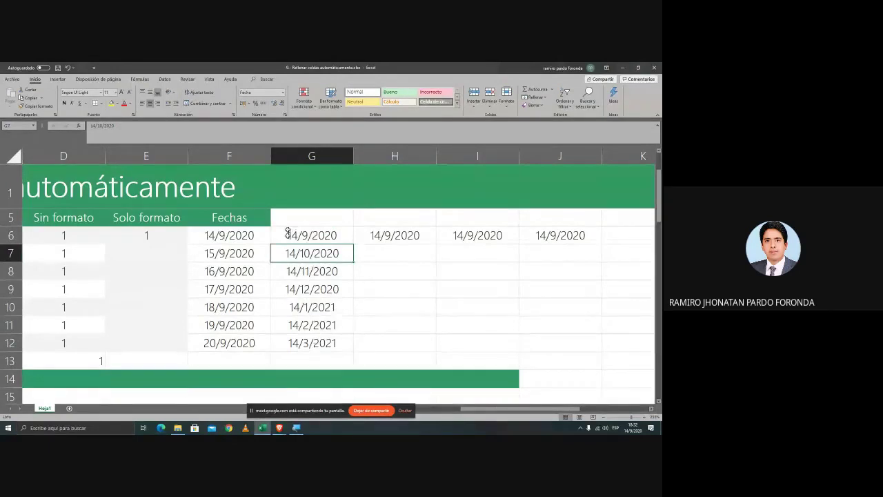
left_click(414, 236)
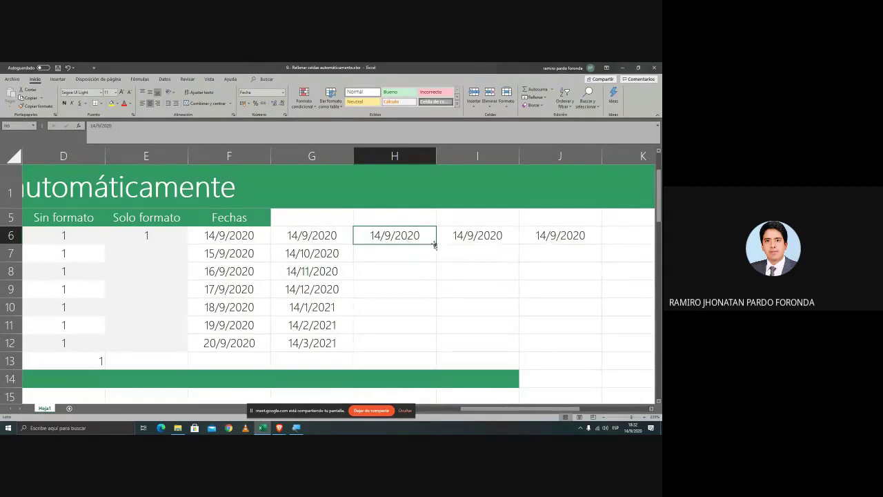
- Fill the H6 date down through H12 by years and select the date in I6
left_click_drag(436, 246, 426, 349)
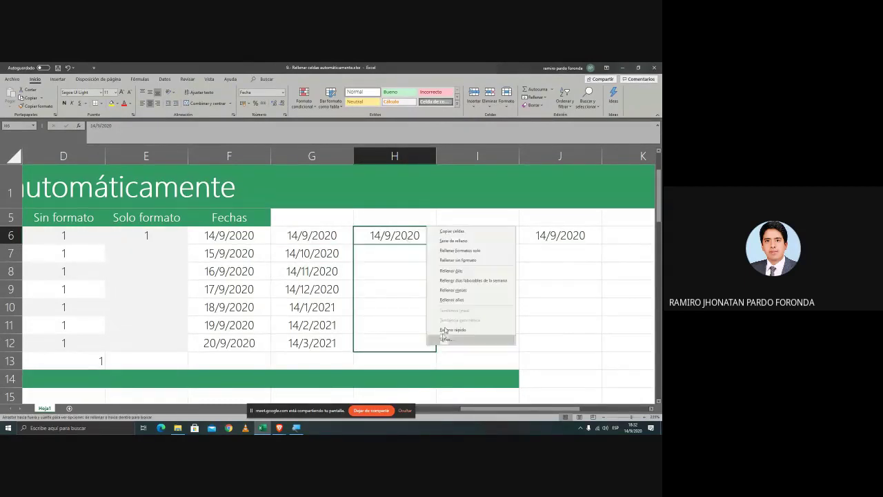
left_click(466, 303)
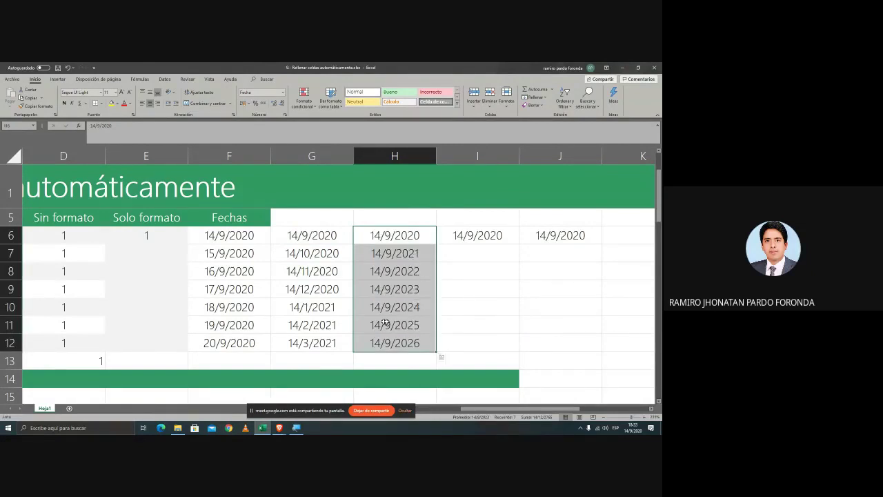
left_click(500, 241)
- Fill the I6 date down through I12 by working days of the week
left_click_drag(519, 244, 509, 349)
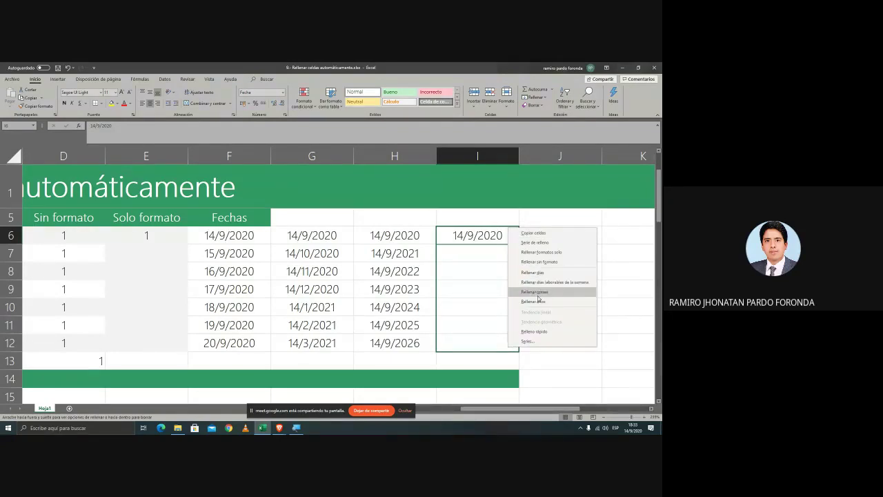
left_click(557, 285)
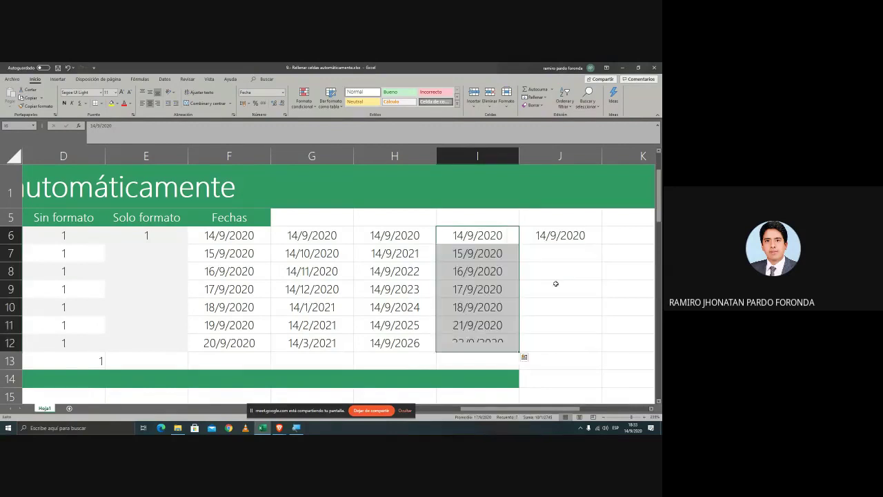
left_click(573, 285)
- Examine the working-day dates in I6 through I12, checking how the series treats the weekend
left_click(484, 236)
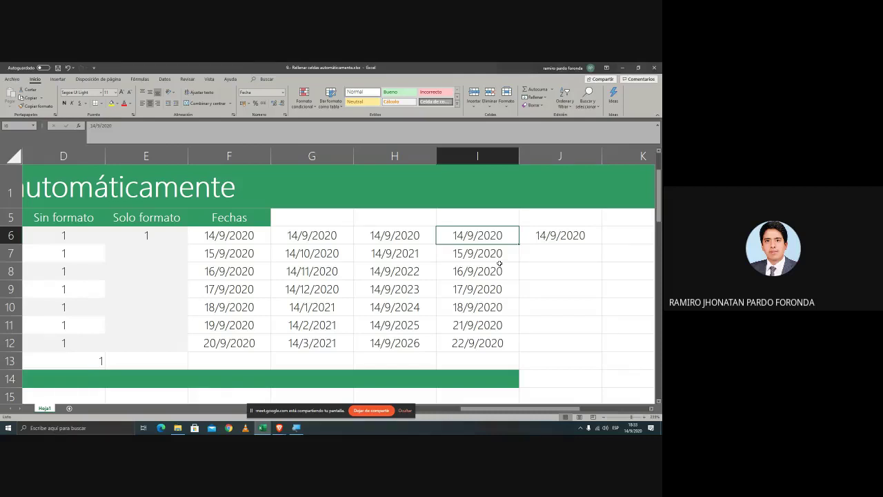
left_click(452, 308)
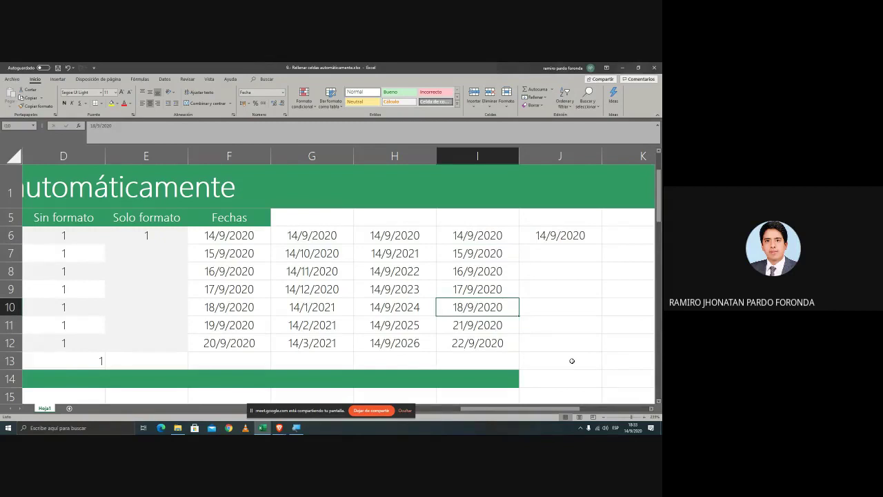
left_click(495, 330)
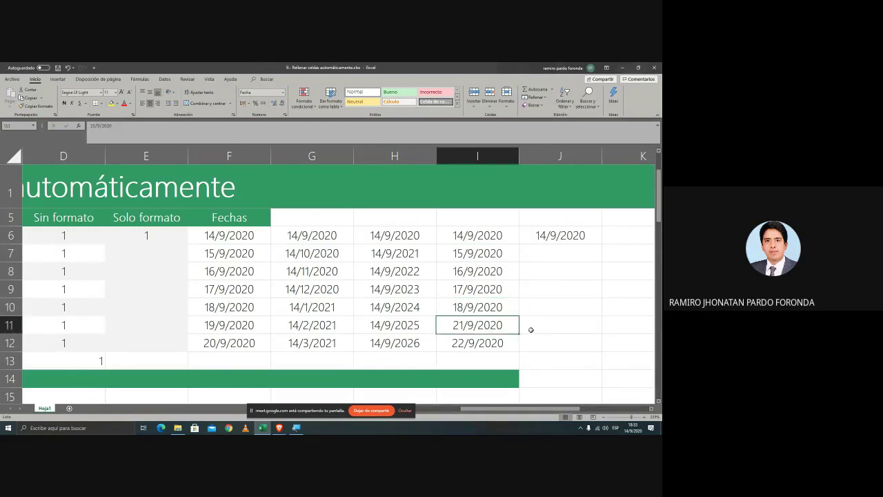
left_click(474, 343)
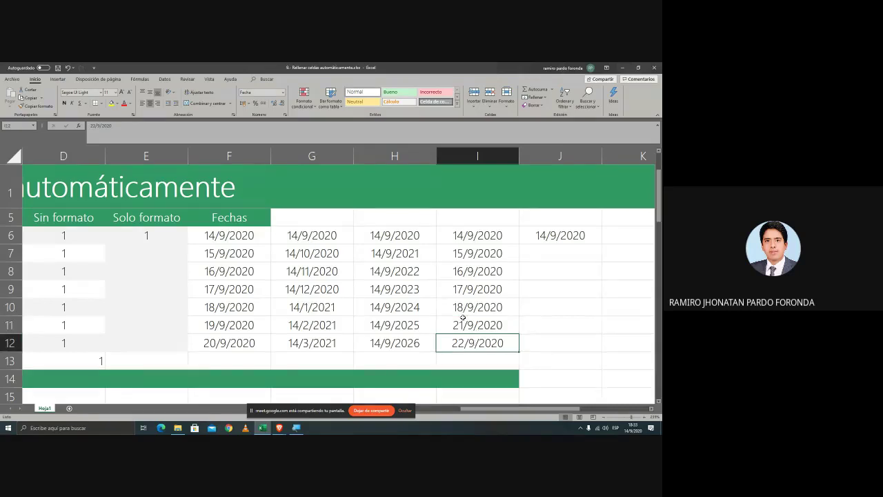
key("Up")
key("Up")
key("Up")
key("Up")
key("Up")
key("Up")
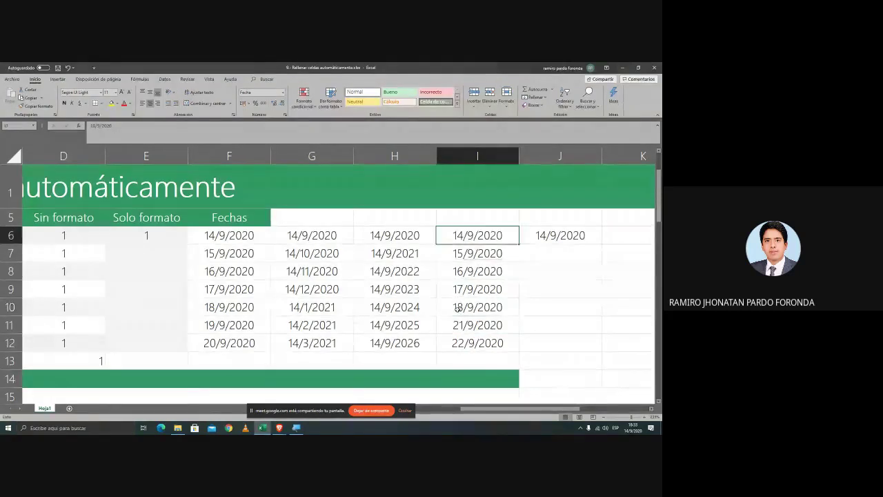
left_click(458, 309)
left_click(481, 329)
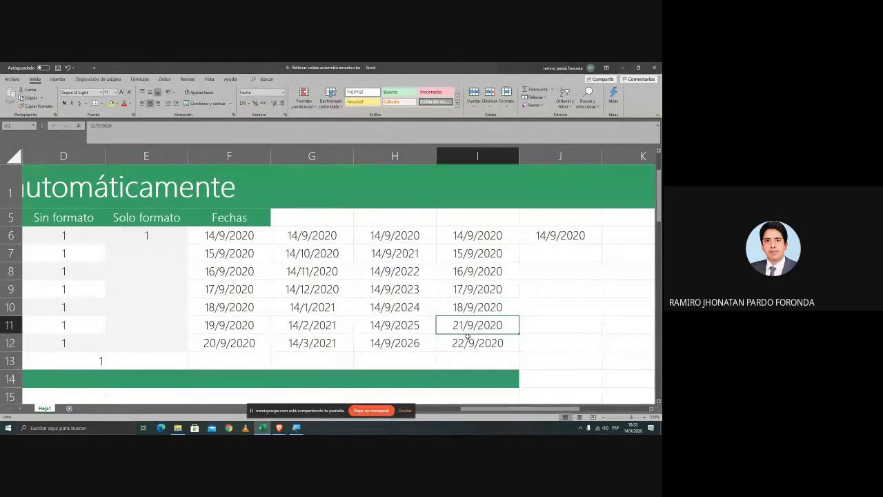
left_click(467, 350)
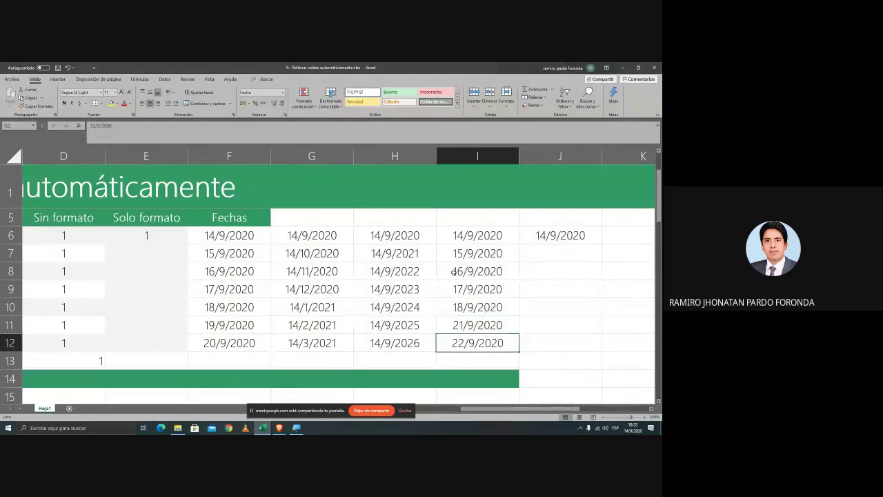
- Delete the unused date in J6 and return to the date in G6
left_click(589, 237)
key("Delete")
key("Left")
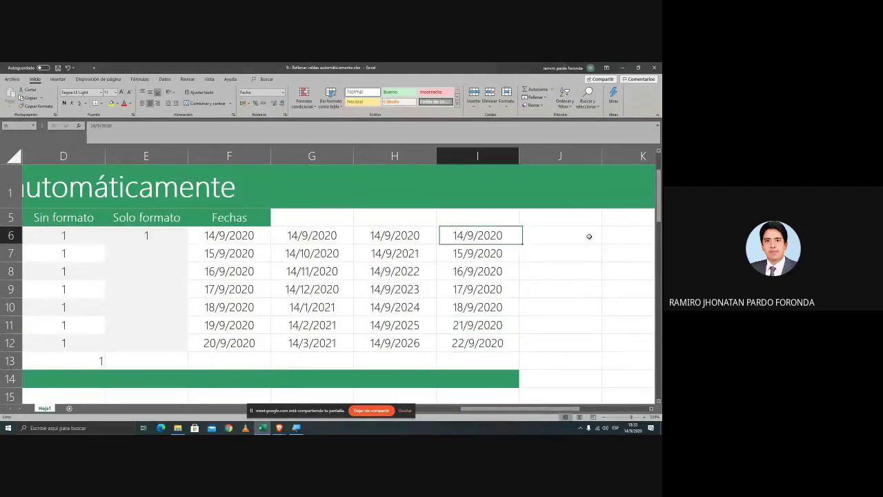
key("Left")
key("Left")
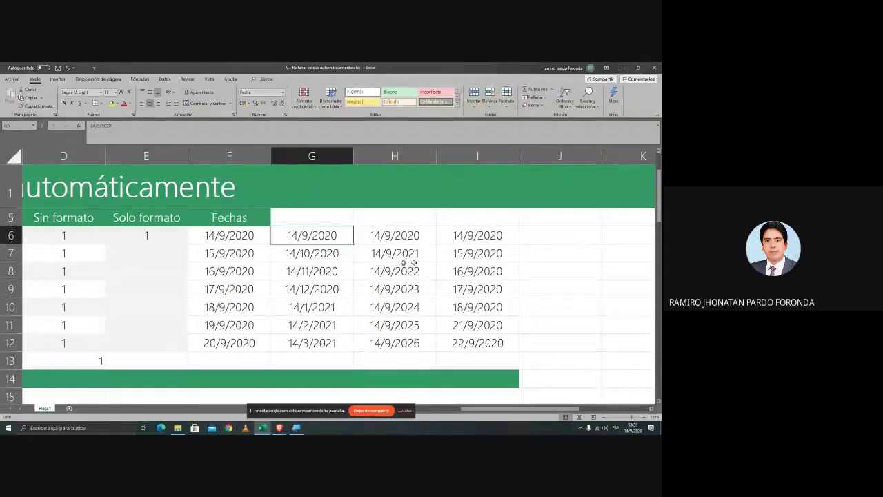
- Review the filled date series in columns F through I, comparing their starting dates and increments
left_click(267, 237)
left_click(290, 237)
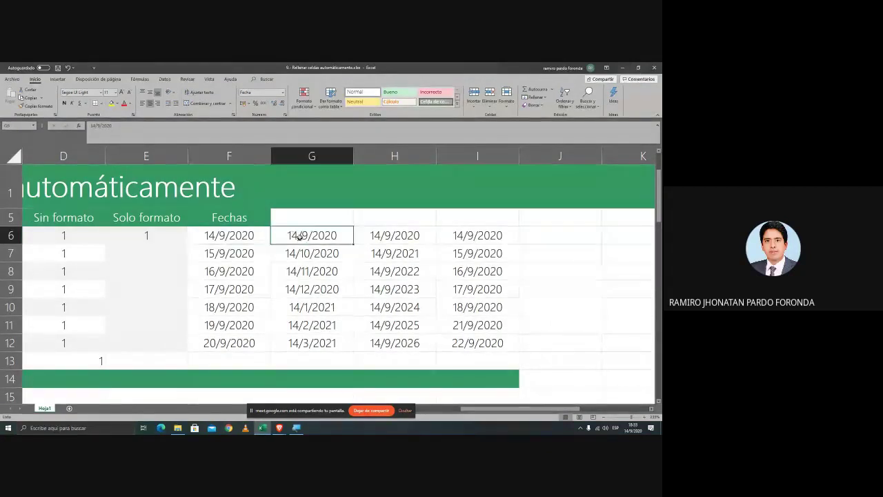
left_click(400, 235)
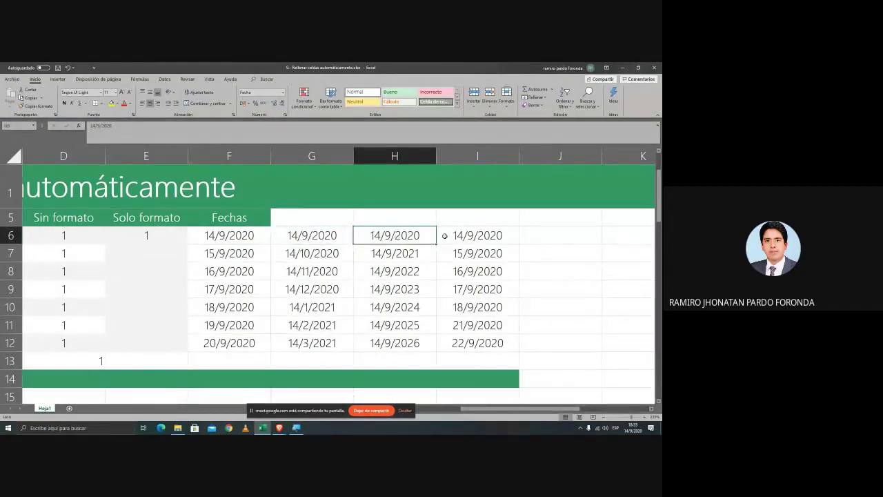
left_click(440, 238)
key("Left")
key("Left")
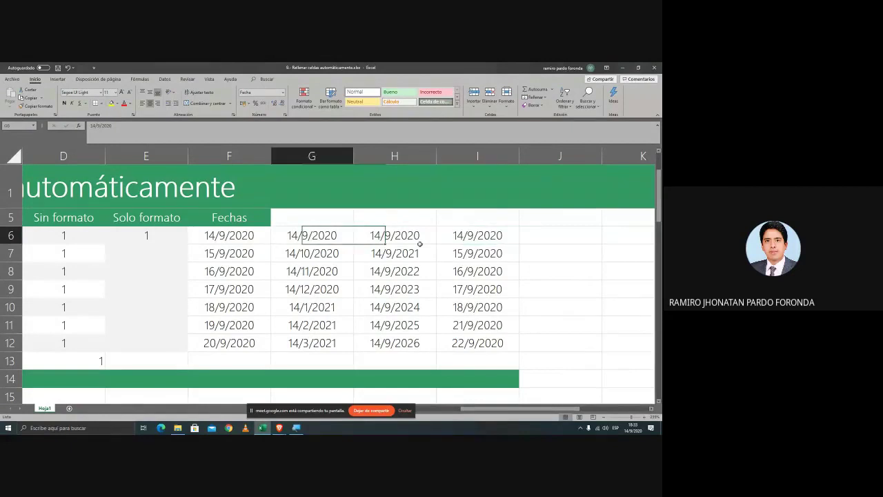
key("Left")
key("Right")
key("Right")
key("Left")
key("Left")
key("Right")
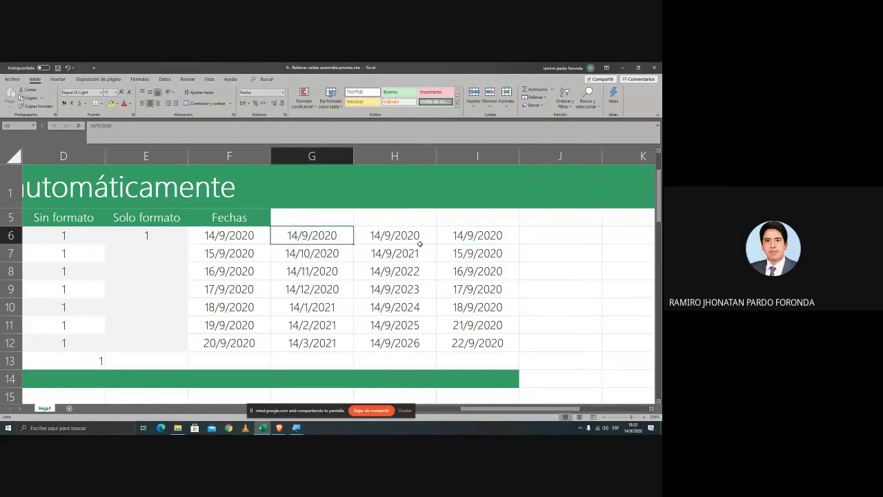
key("Right")
key("Right")
key("Right")
key("Left")
key("shift+Down")
key("shift+Down")
key("shift+Down")
key("shift+Down")
key("shift+Down")
key("shift+Down")
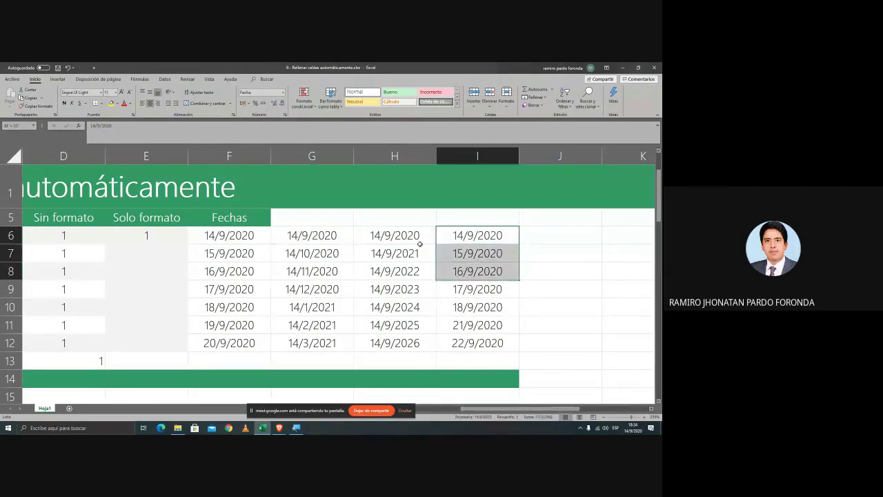
key("Down")
key("Down")
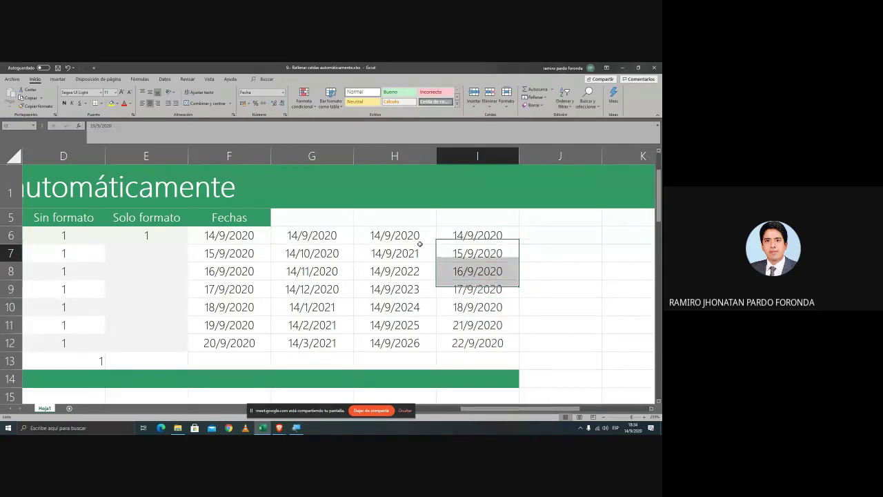
key("Up")
key("Down")
key("Down")
key("Down")
key("Up")
key("Up")
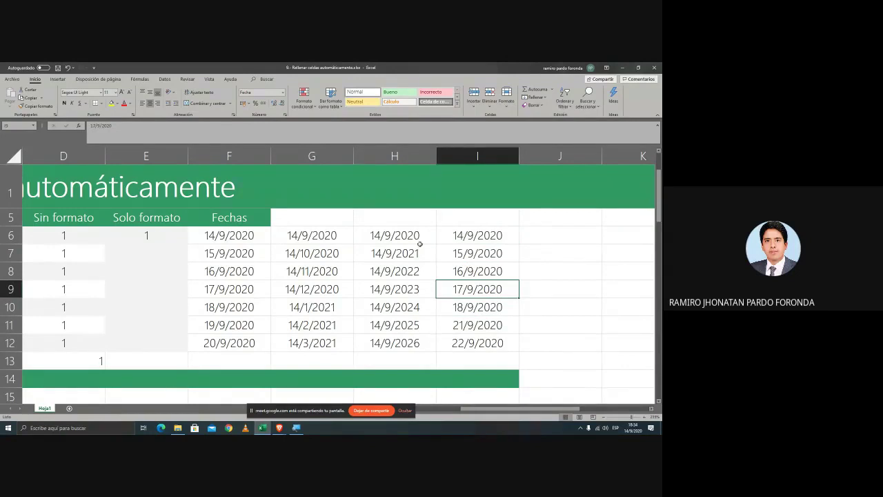
- Fill the Días semana row from Lunes in C15 across through G15 as a series
key("Left")
key("Left")
key("Left")
key("Down")
key("Down")
key("Left")
key("Left")
key("Left")
key("Left")
key("Left")
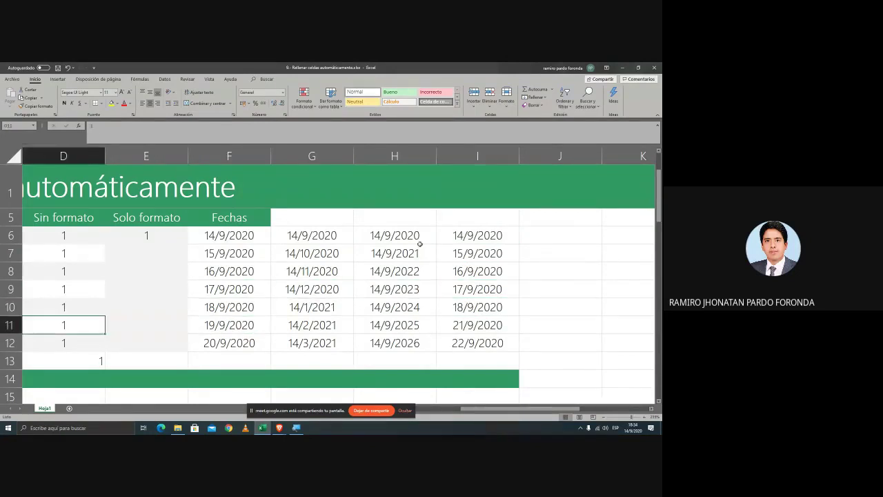
key("Down")
key("Down")
key("Down")
key("Down")
key("Down")
key("Down")
key("Down")
key("Right")
key("Right")
key("Right")
key("Right")
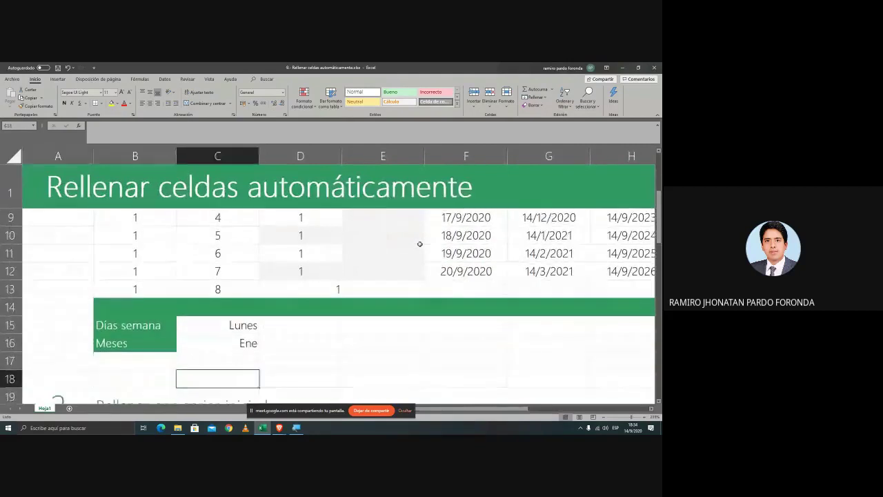
key("Right")
key("Right")
key("Right")
key("Right")
key("Up")
key("Left")
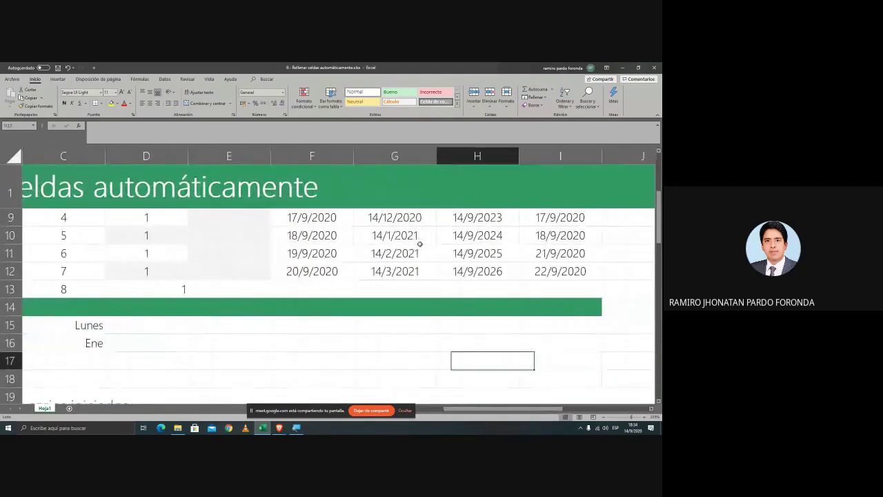
key("Left")
key("Up")
key("Up")
key("Left")
key("Left")
key("Left")
key("Left")
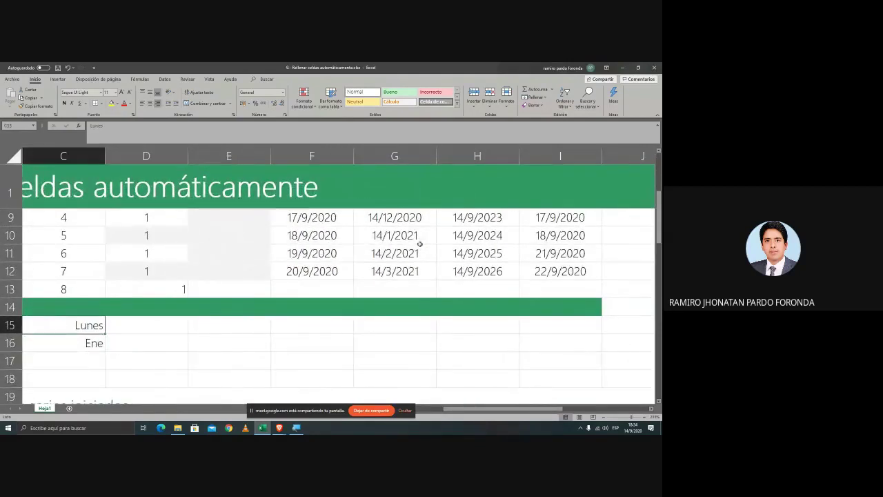
left_click_drag(105, 334, 314, 331)
left_click(111, 325)
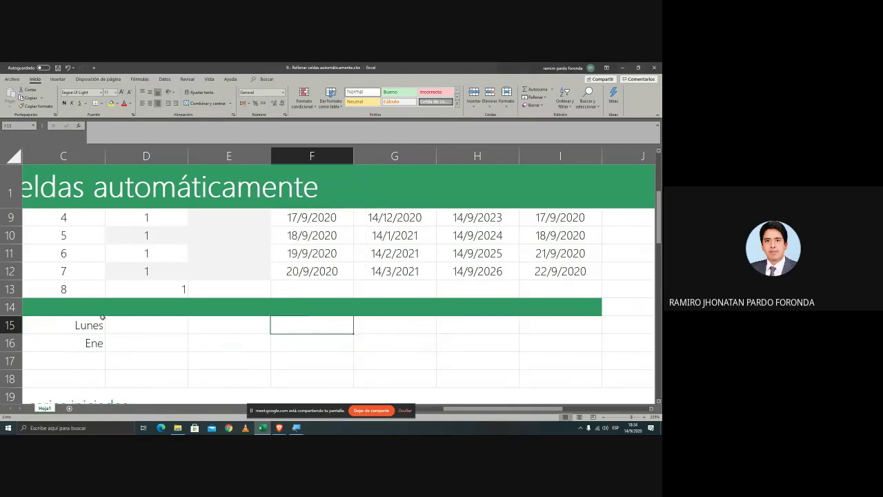
left_click(100, 327)
left_click_drag(106, 334, 438, 343)
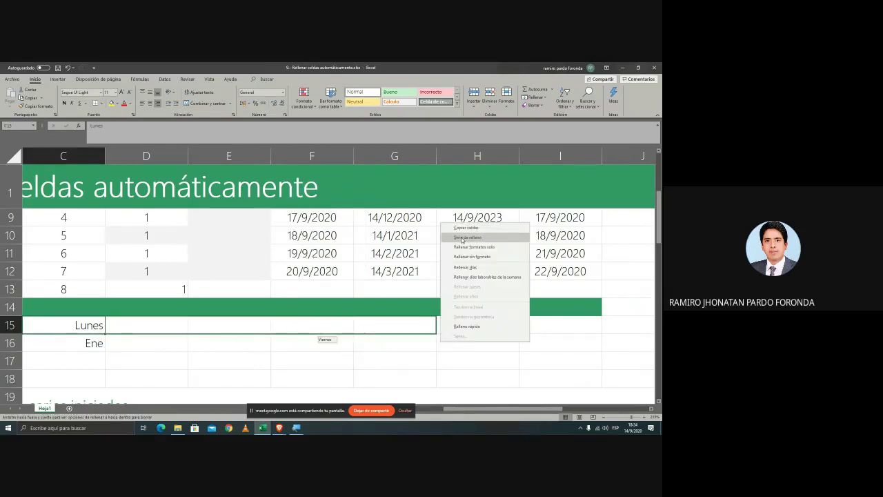
left_click(462, 238)
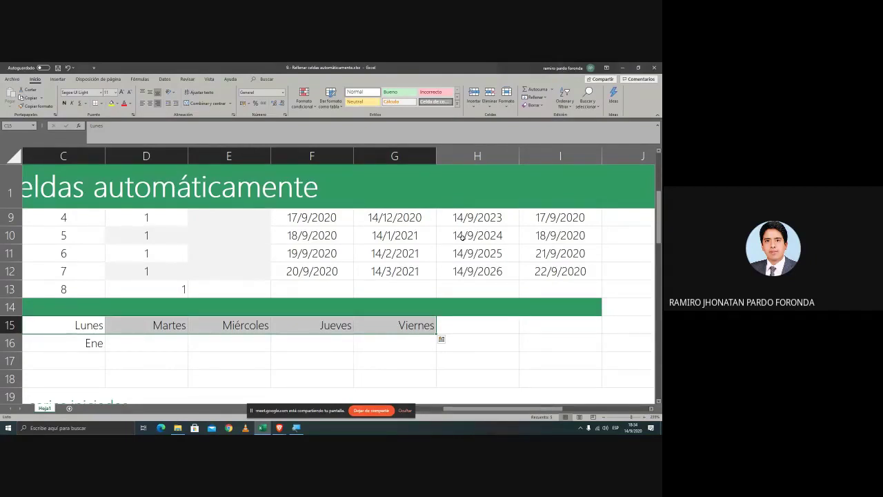
- Extend the weekday names from Viernes in G15 across through L15 as a series and check the resulting days
left_click(419, 332)
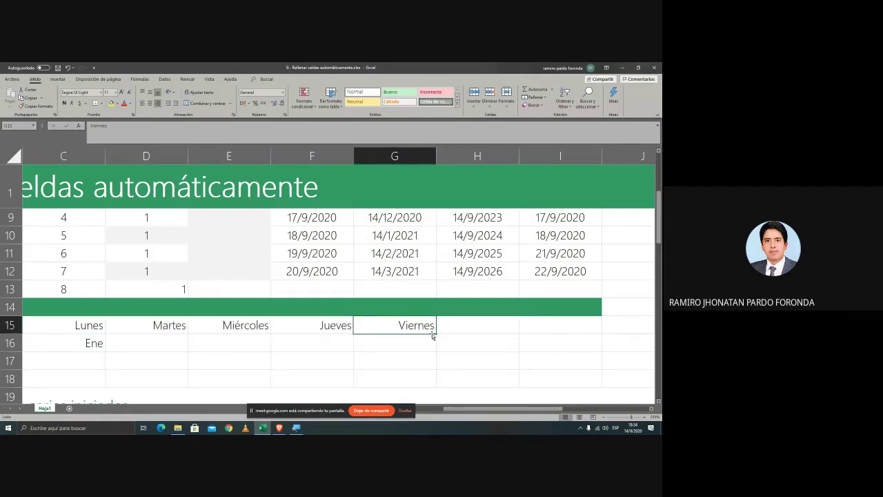
left_click(73, 326)
left_click(395, 326)
left_click_drag(436, 334, 536, 341)
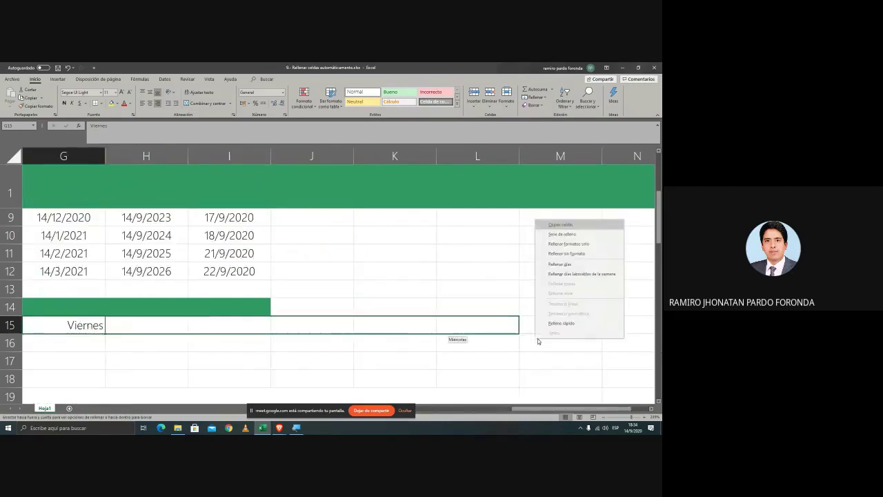
left_click(558, 236)
left_click(69, 329)
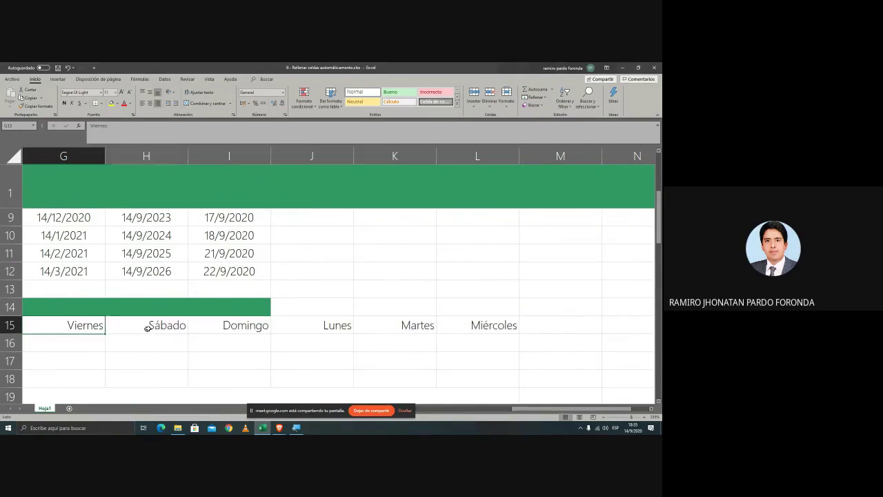
left_click(155, 329)
left_click(238, 328)
left_click(317, 326)
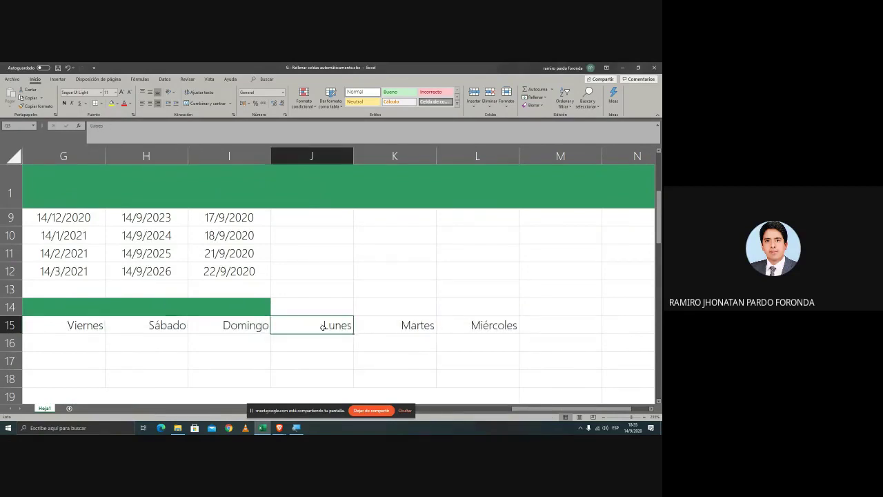
left_click(407, 327)
- Fill the weekday names from Miércoles in L15 across through O15 using only working days
left_click(511, 326)
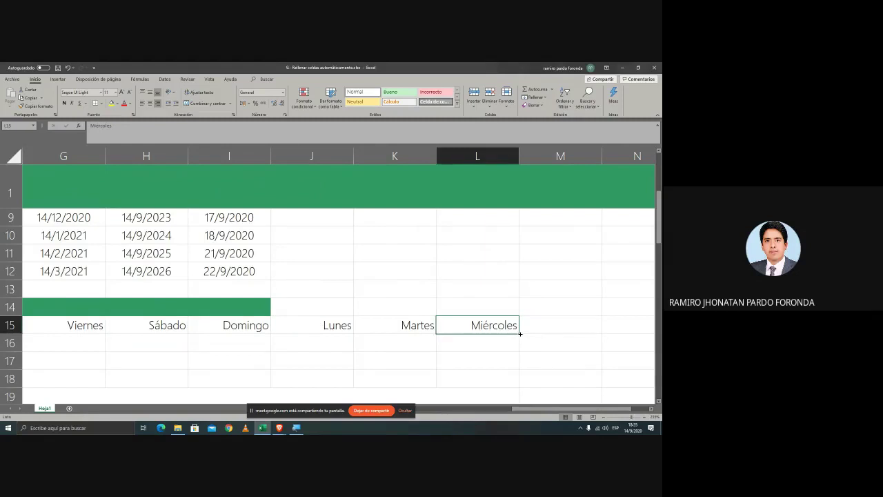
left_click_drag(521, 334, 595, 345)
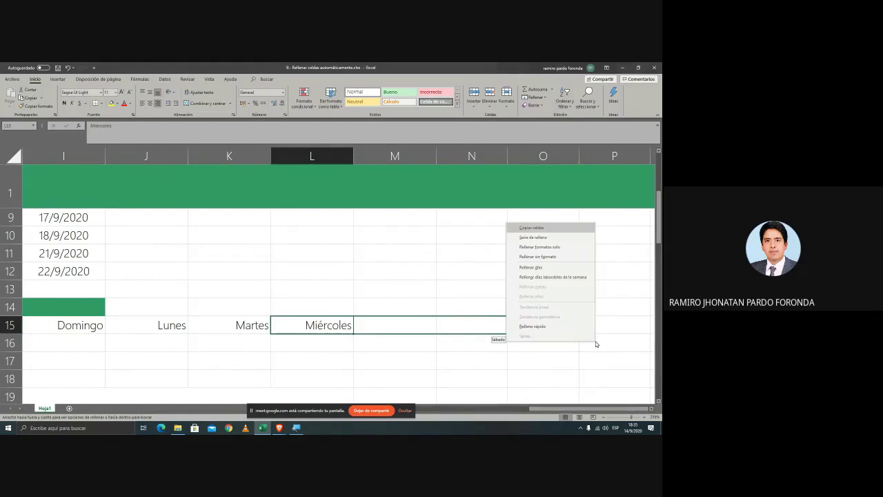
left_click(562, 278)
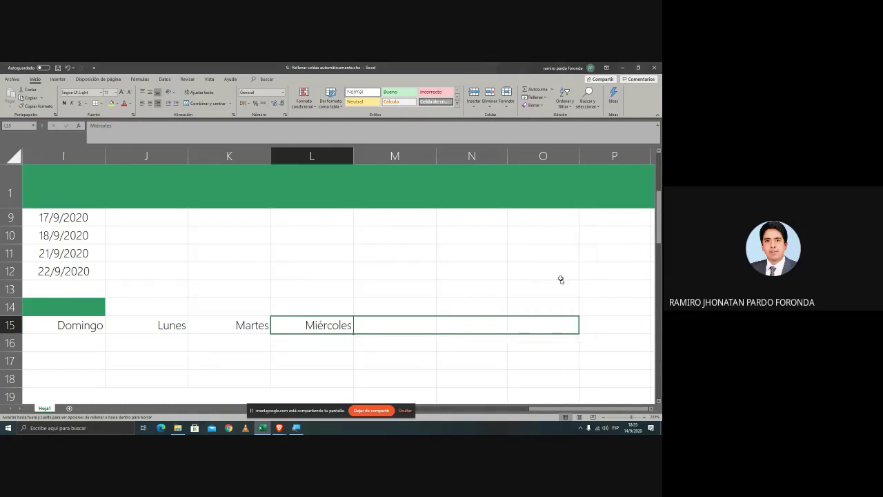
left_click(381, 325)
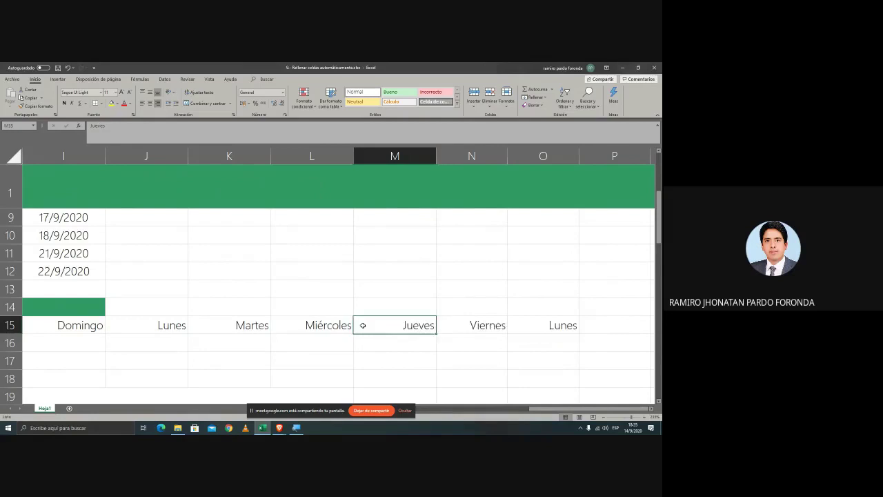
- Review the weekday names filled in row 15 from Lunes in J15 through O15, checking the working-day sequence
left_click(504, 325)
left_click(532, 331)
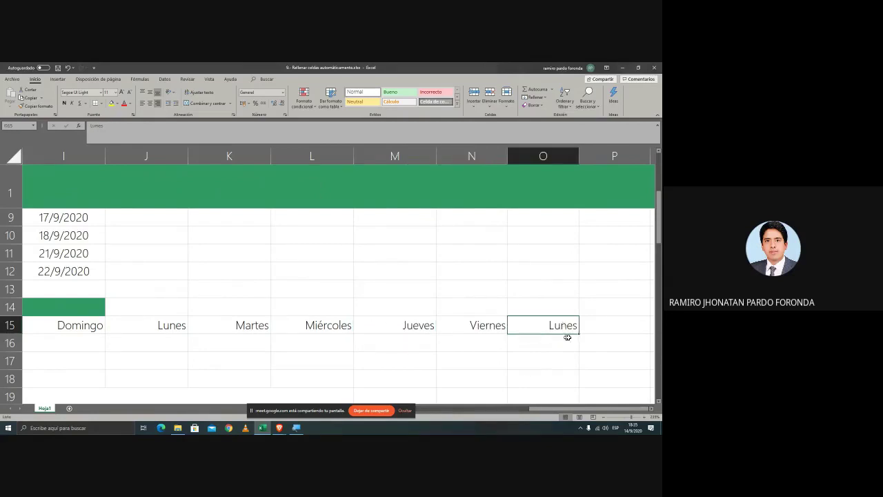
key("Down")
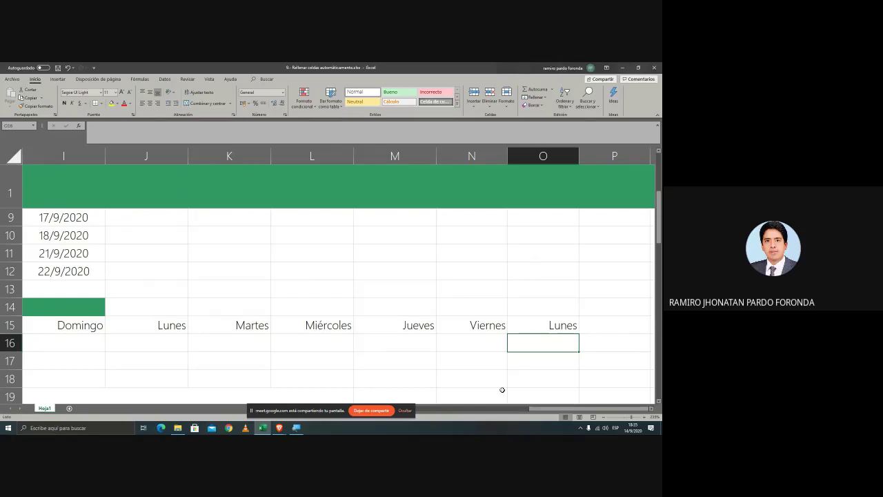
key("Up")
key("Left")
key("Left")
key("Left")
key("Left")
key("Left")
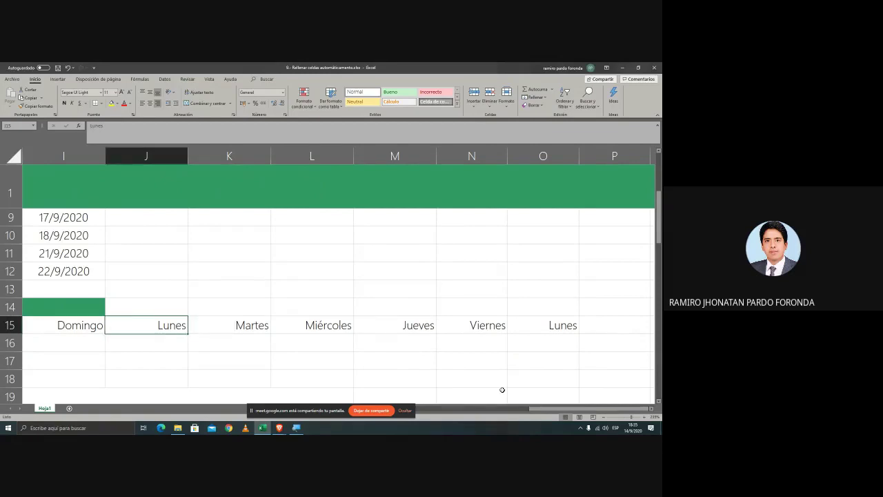
left_click(473, 330)
key("Down")
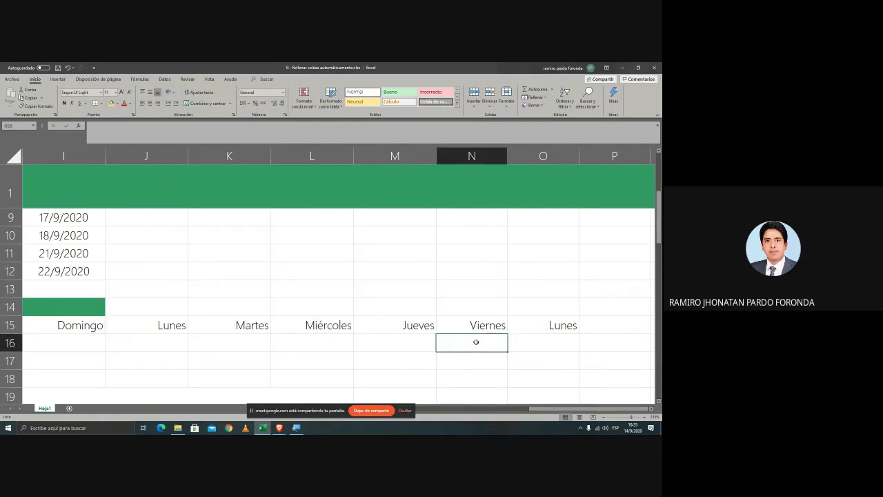
key("Left")
key("Left")
key("Down")
key("Up")
- Fill the Meses row from Ene in C16 across through J16 as a series
key("Left")
key("Left")
key("Left")
key("Left")
key("Left")
key("Left")
key("Left")
key("Left")
key("Left")
key("Left")
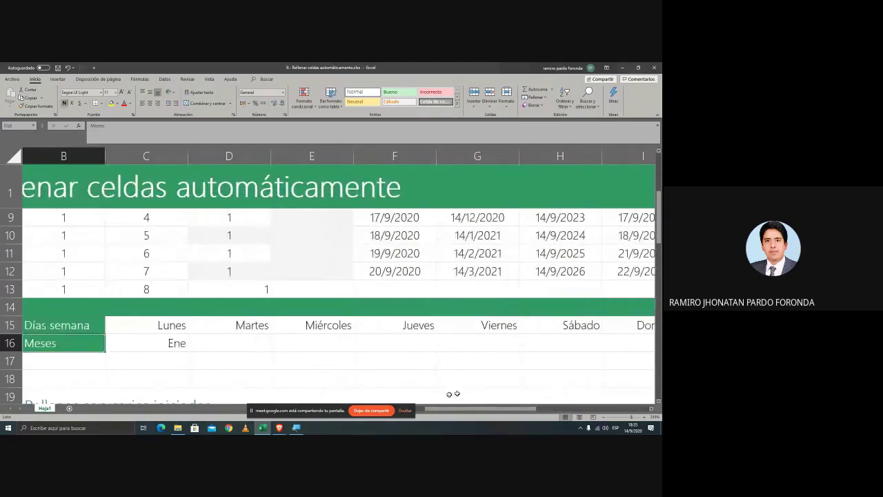
left_click(178, 348)
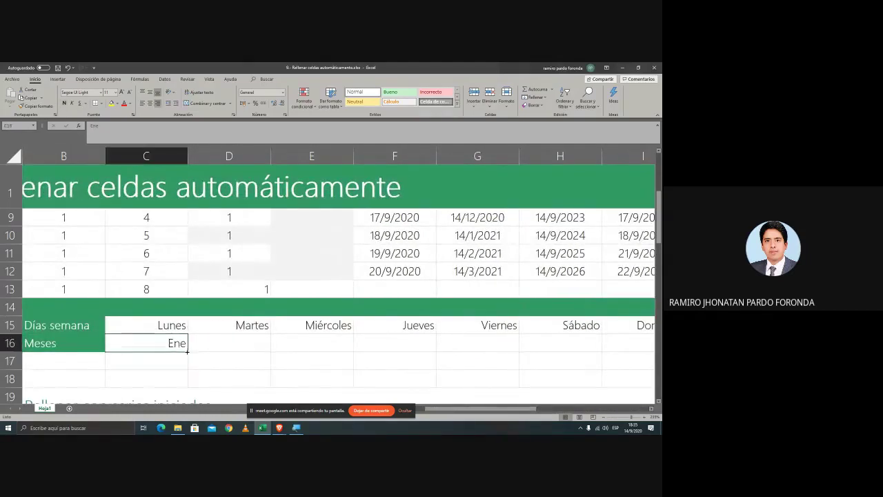
left_click_drag(187, 351, 472, 342)
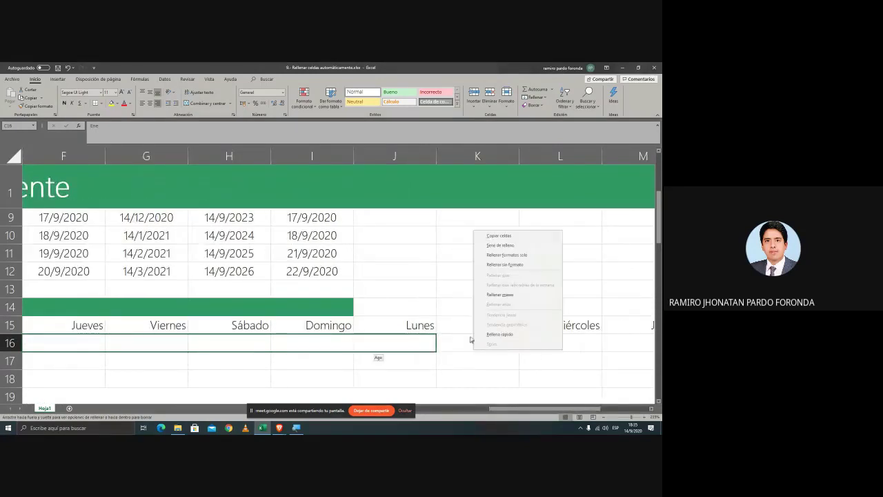
left_click(503, 245)
- Review the month abbreviations in the Meses row from C16 through J16, including the starting entry in C16
left_click(405, 372)
key("Left")
key("Left")
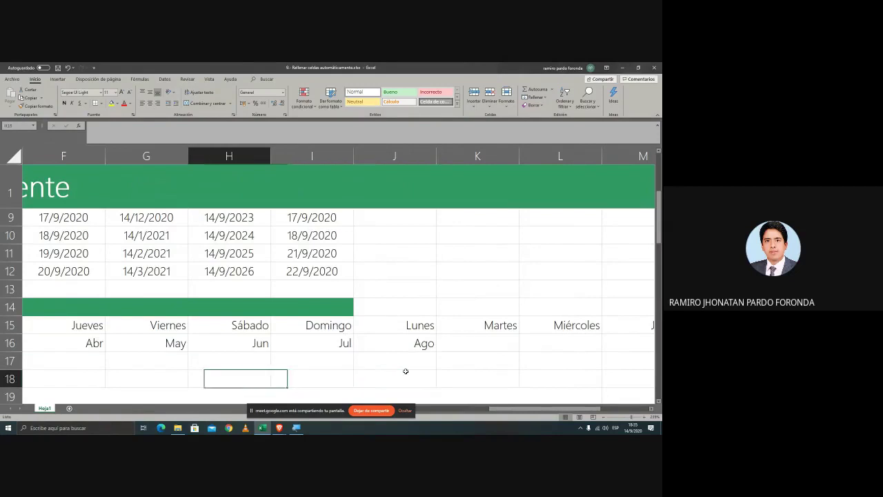
key("Left")
key("Left")
key("Left")
key("Left")
key("Left")
key("Up")
key("Up")
key("Right")
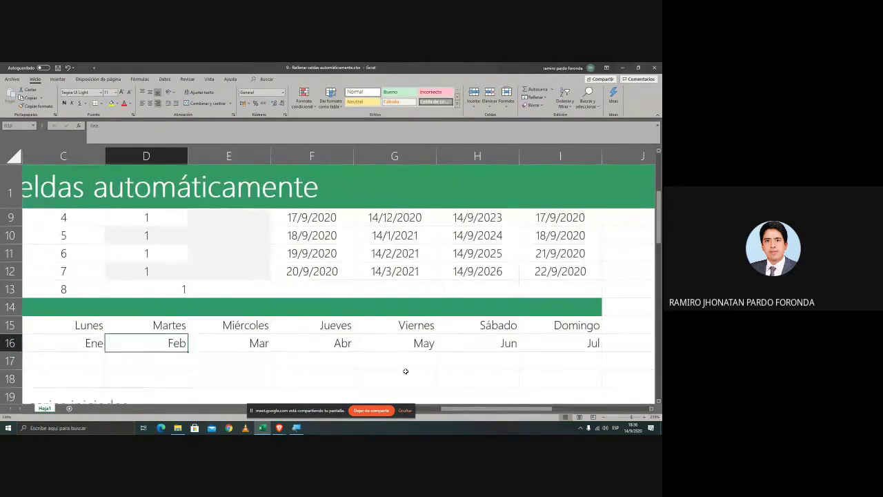
key("Right")
key("Right")
key("Right")
key("Right")
key("Right")
key("Right")
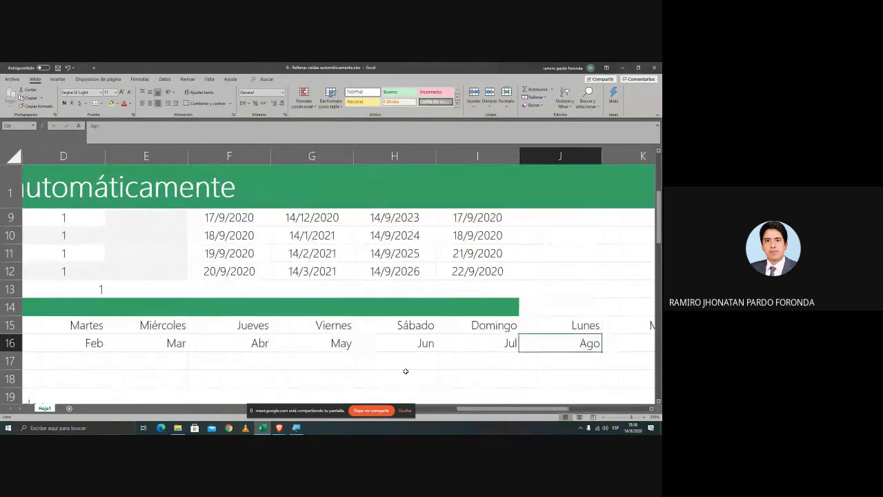
key("Right")
key("Left")
key("Left")
key("Left")
key("Left")
key("Left")
key("Left")
key("Left")
key("Left")
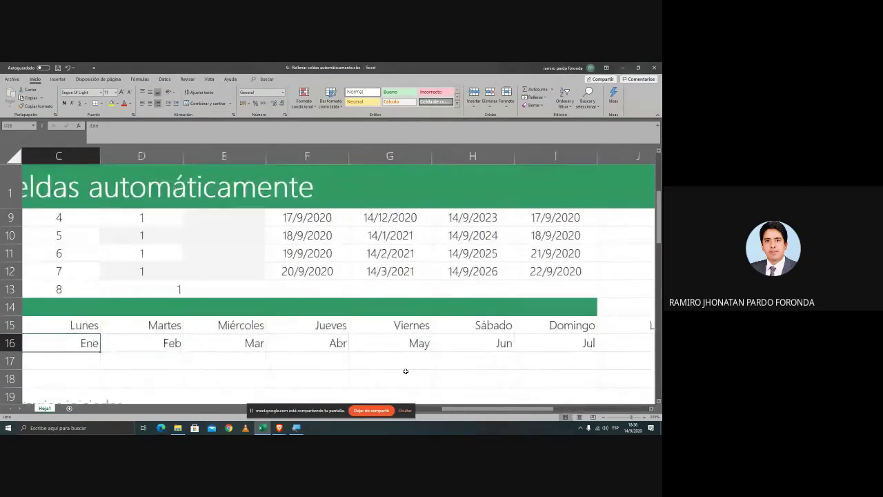
key("Right")
key("Left")
key("F2")
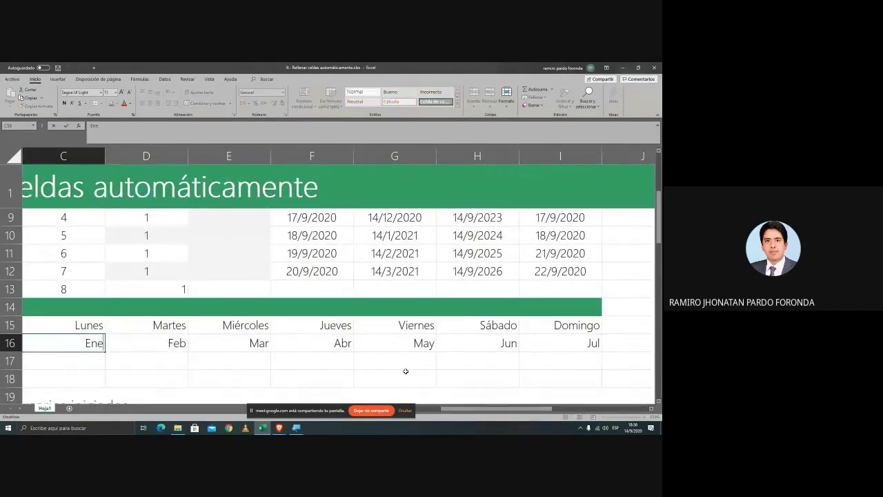
key("shift+Home")
key("Escape")
key("Right")
key("Right")
key("Right")
key("Right")
key("Right")
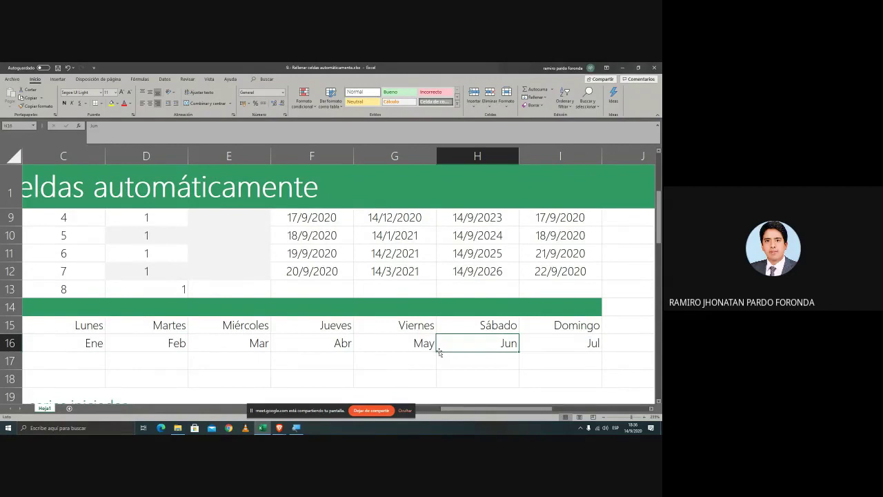
- Look over the Rellenar con series iniciadas and Auto rellenar con doble clic exercises further down the sheet
scroll(438, 352, "down", 2)
scroll(439, 353, "down", 1)
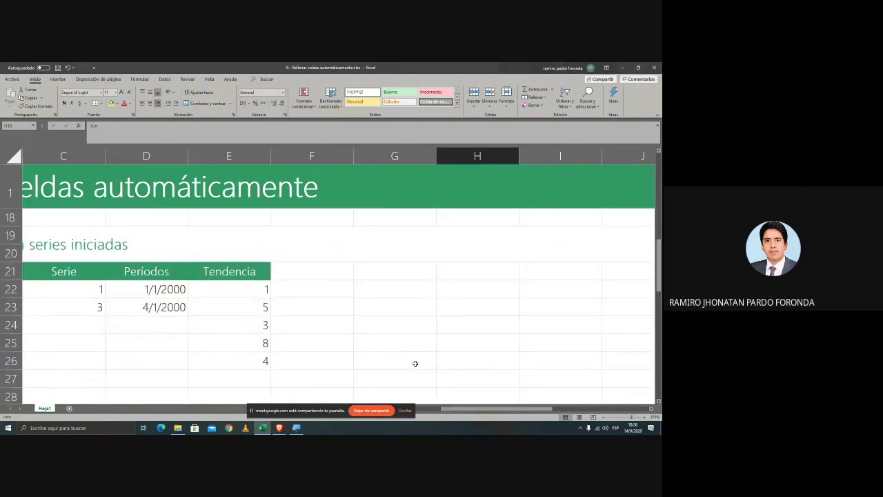
key("Home")
key("Down")
key("Down")
key("Down")
key("Down")
key("Down")
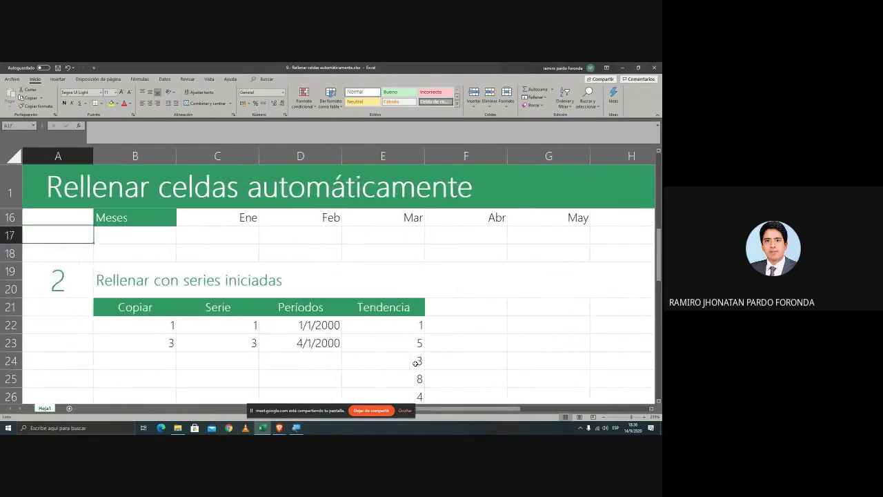
key("Down")
key("Right")
key("Down")
key("Down")
key("Down")
key("Down")
key("Down")
key("Down")
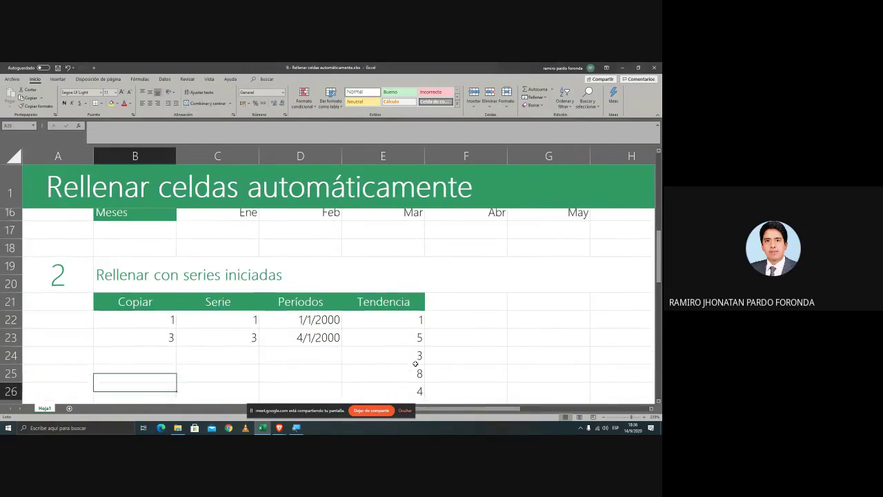
key("Down")
key("Down")
key("Down")
key("Down")
key("Down")
key("Down")
key("Down")
key("Down")
key("Down")
key("Down")
key("Down")
key("Down")
key("Up")
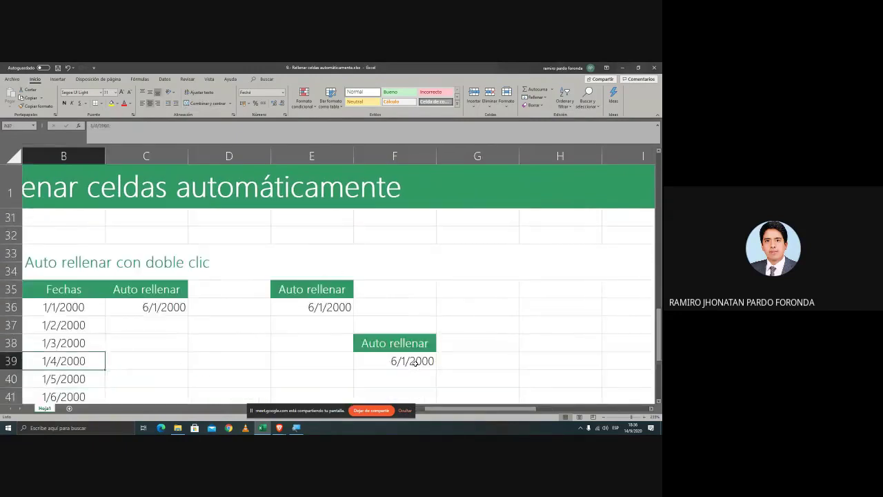
key("Up")
key("Up")
key("Up")
key("Up")
key("Up")
key("Up")
key("Up")
key("Up")
key("Up")
key("Up")
key("Up")
key("Up")
key("Up")
key("Up")
key("Up")
key("Up")
key("Up")
key("Up")
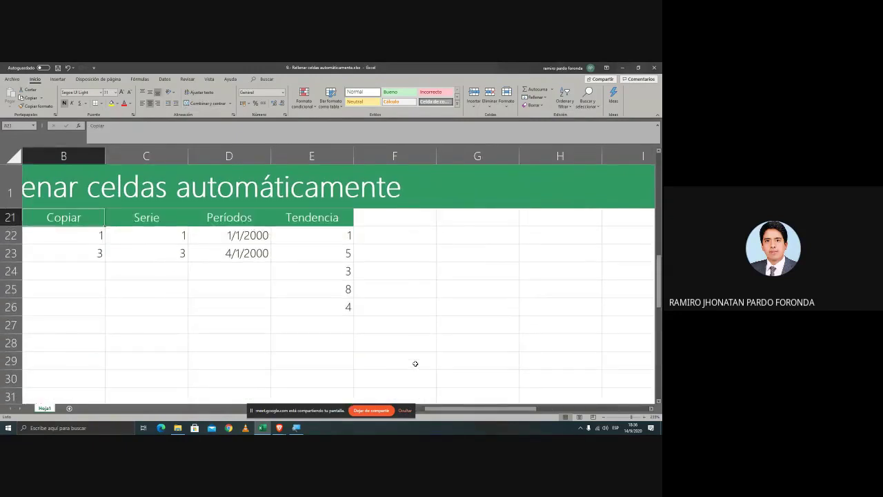
- Fill the Copiar column down through B29 by copying the two starting cells, B22:B23
key("Home")
key("Right")
key("Down")
key("Right")
key("Left")
key("Left")
key("Right")
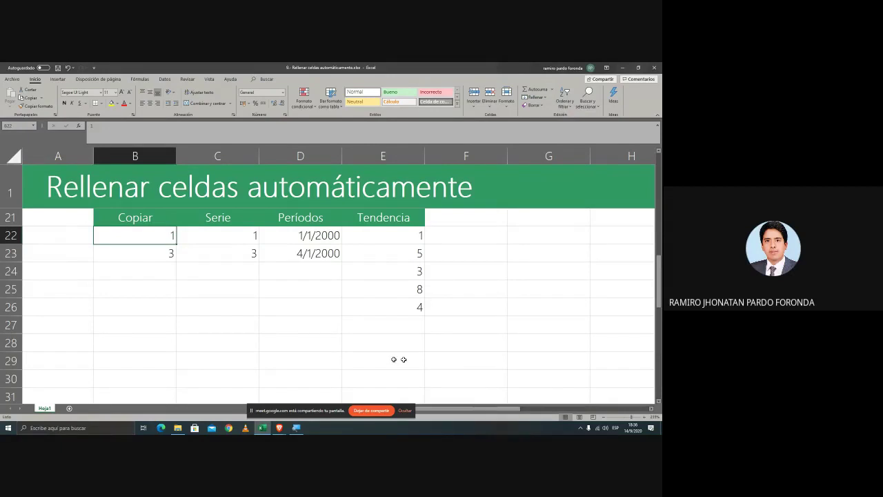
left_click(147, 253)
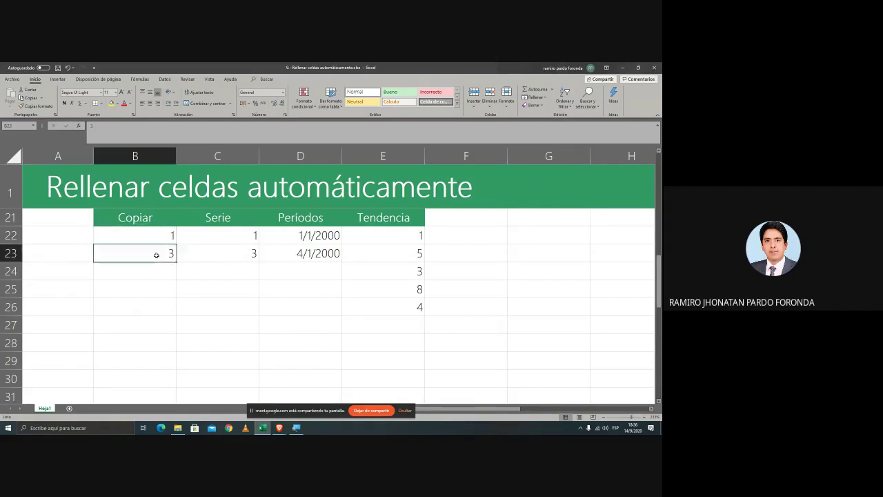
left_click_drag(173, 230, 170, 254)
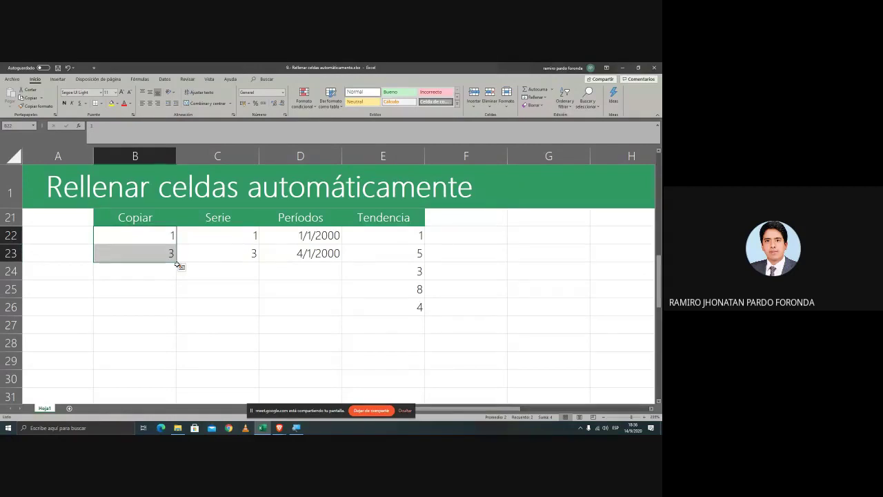
left_click_drag(176, 264, 174, 371)
left_click(210, 254)
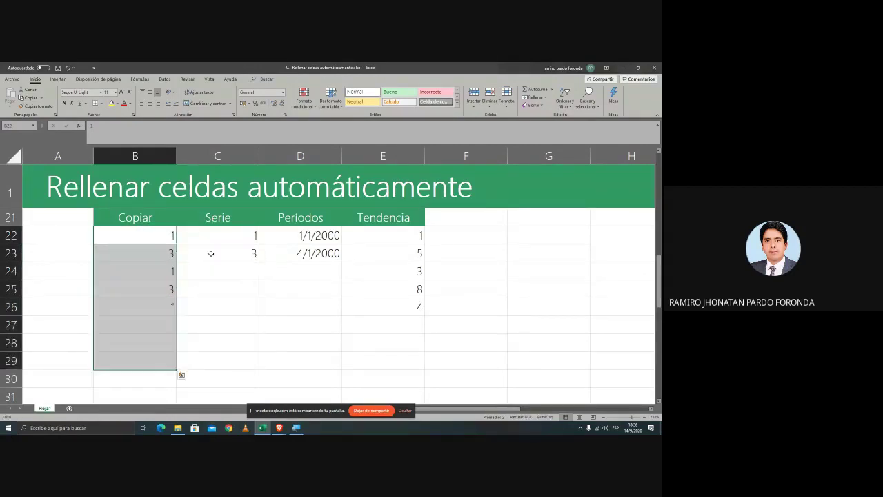
- Examine the copied values in the Copiar column below the two starting cells
left_click(201, 289)
left_click(170, 272)
key("Down")
key("Down")
key("Down")
key("Down")
key("Down")
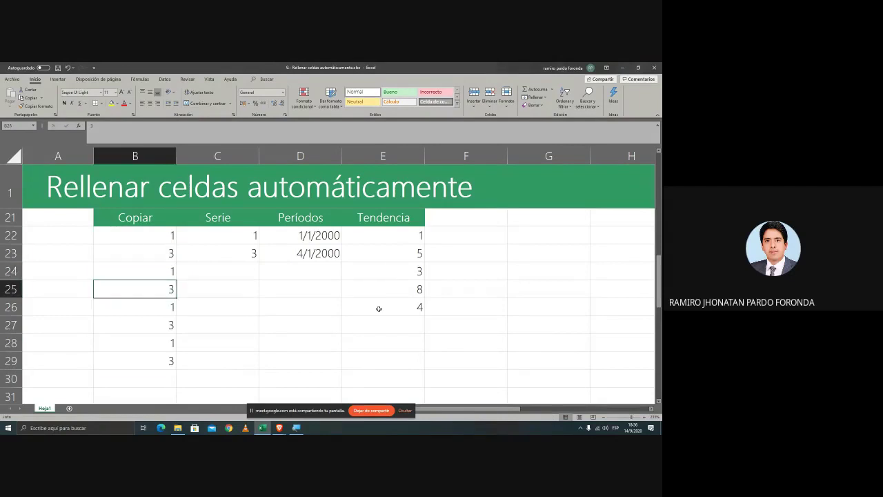
- Center the values in the Copiar column, B22:B29
key("Up")
key("Up")
key("Up")
key("Up")
key("Up")
key("Up")
key("Up")
key("shift+Down")
key("shift+Down")
key("shift+Down")
key("shift+Down")
key("shift+Down")
key("shift+Down")
key("shift+Down")
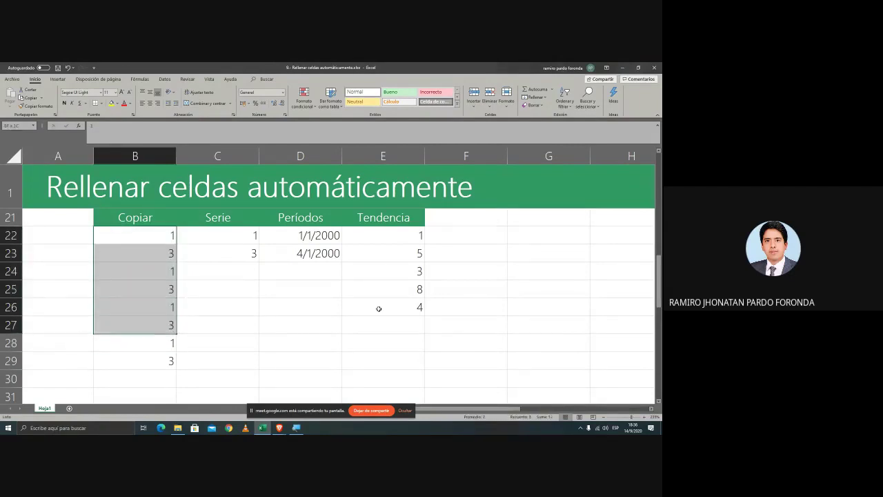
left_click(150, 102)
left_click(237, 316)
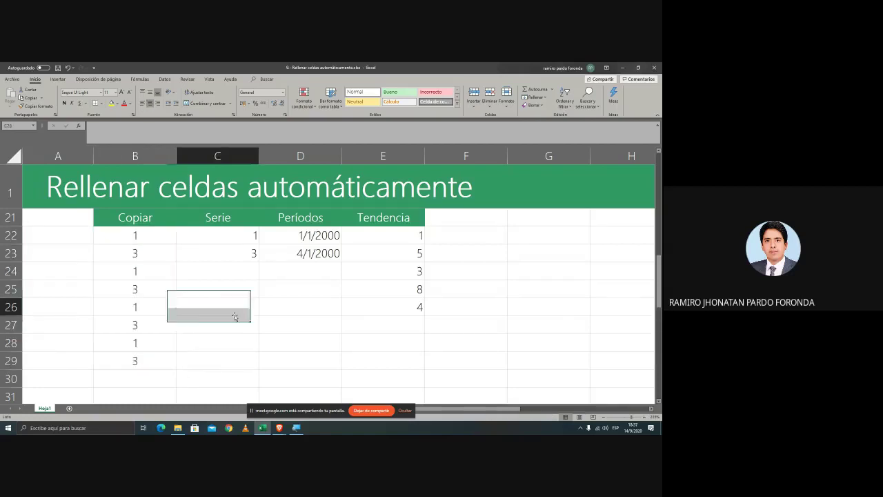
- Fill the Serie column from C22:C23 down through C29 as a series and check the resulting increments
left_click(242, 235)
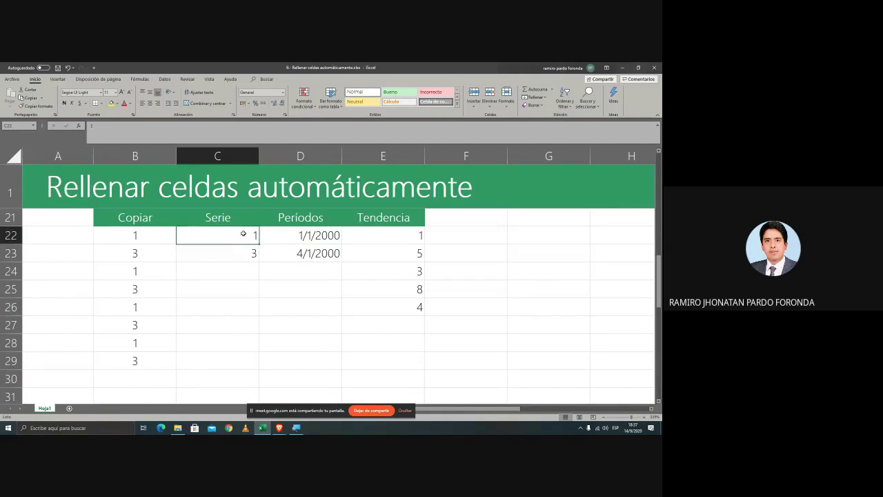
left_click_drag(243, 234, 247, 252)
left_click(242, 238)
left_click(231, 278)
left_click(247, 253)
left_click(244, 236)
left_click(245, 253)
left_click_drag(249, 234, 256, 370)
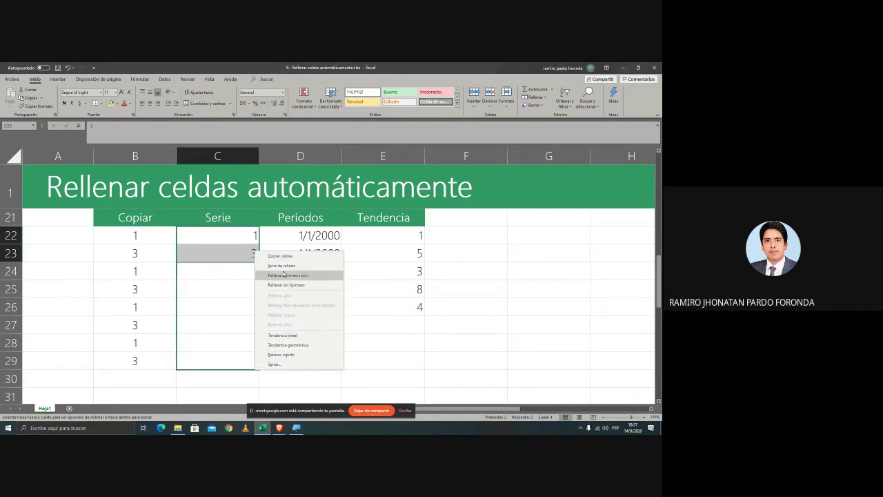
left_click(282, 266)
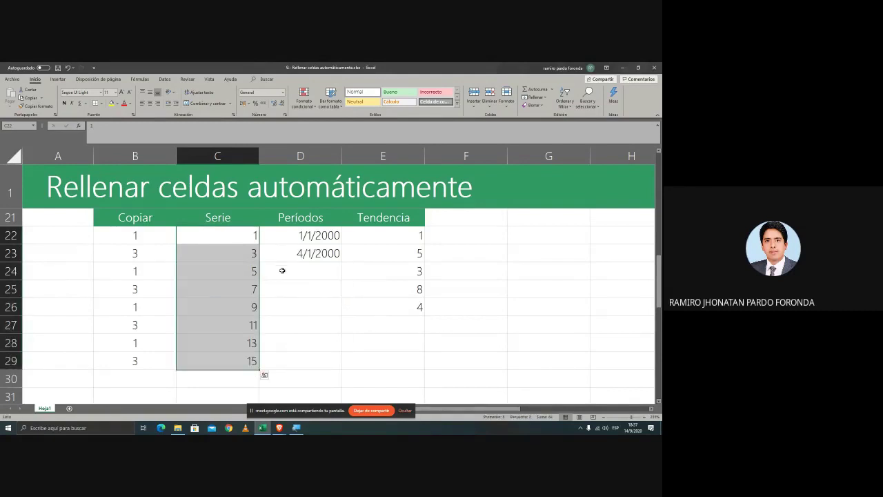
left_click(238, 272)
left_click(247, 238)
left_click(250, 253)
left_click(246, 271)
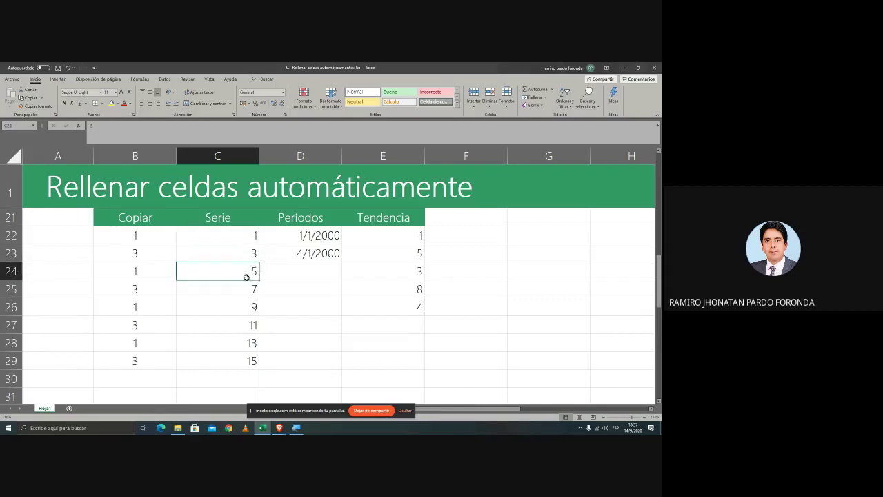
key("Down")
- Fill the Períodos column from D22:D23 down through D29 as a date series in three-day steps
left_click_drag(317, 237, 319, 254)
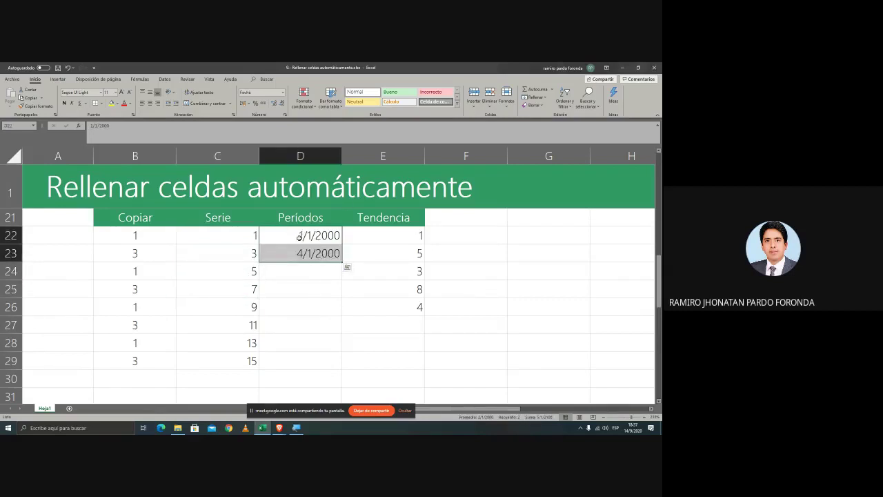
left_click_drag(340, 260, 337, 366)
left_click(362, 260)
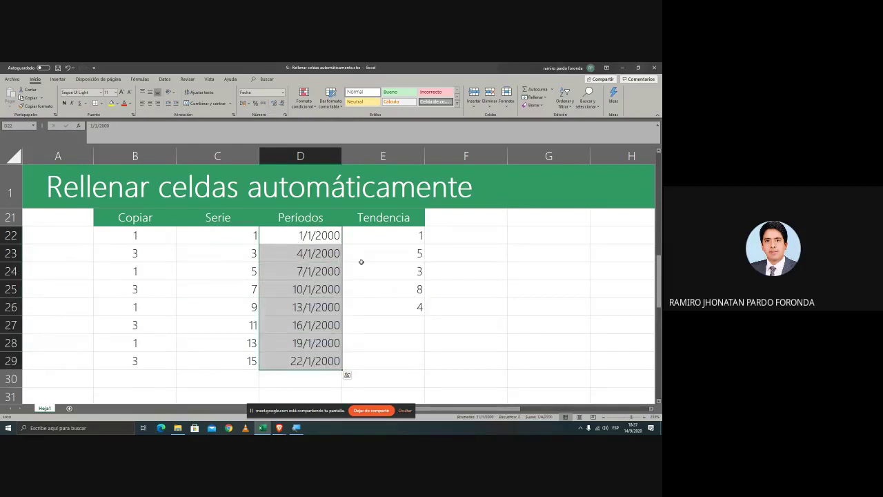
- Examine the filled dates in the Períodos column from D23 down to D29
left_click(352, 271)
left_click(297, 254)
left_click(297, 270)
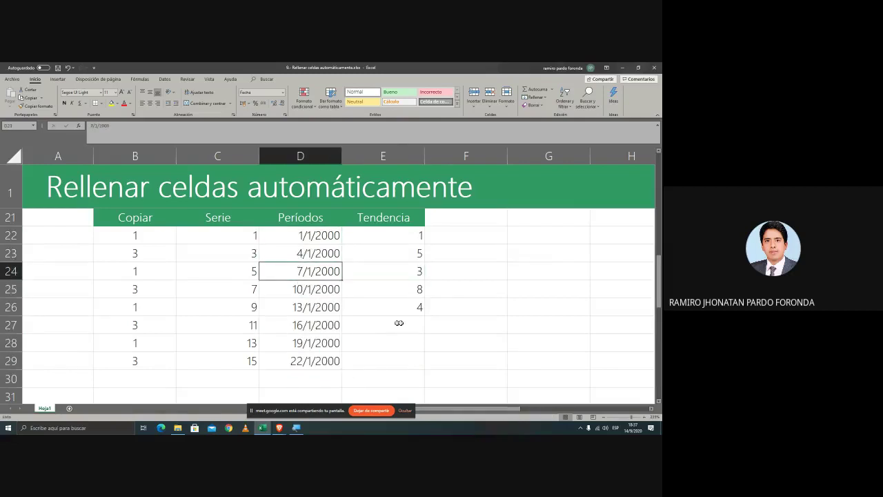
key("Down")
key("Down")
key("Down")
key("Down")
key("Down")
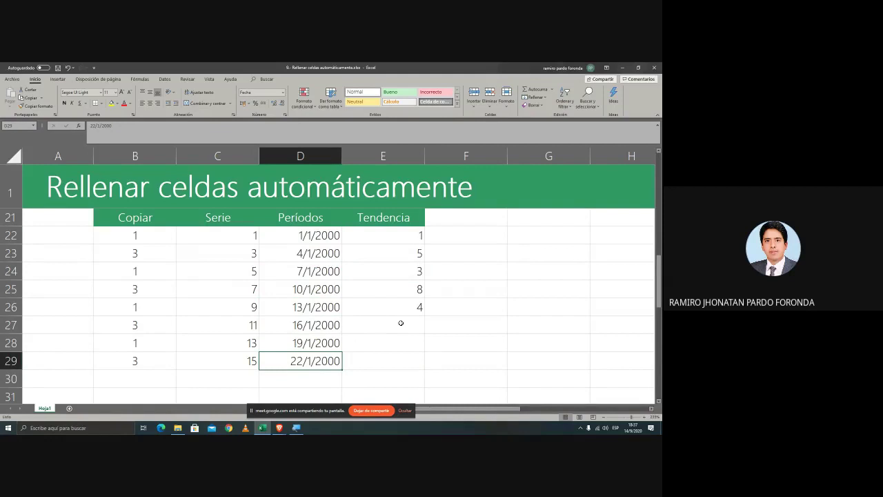
scroll(401, 323, "down", 2)
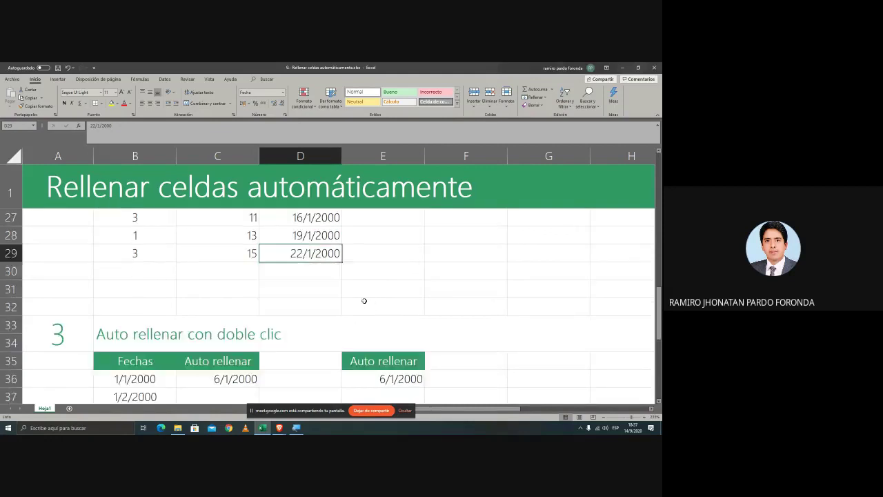
scroll(364, 301, "up", 2)
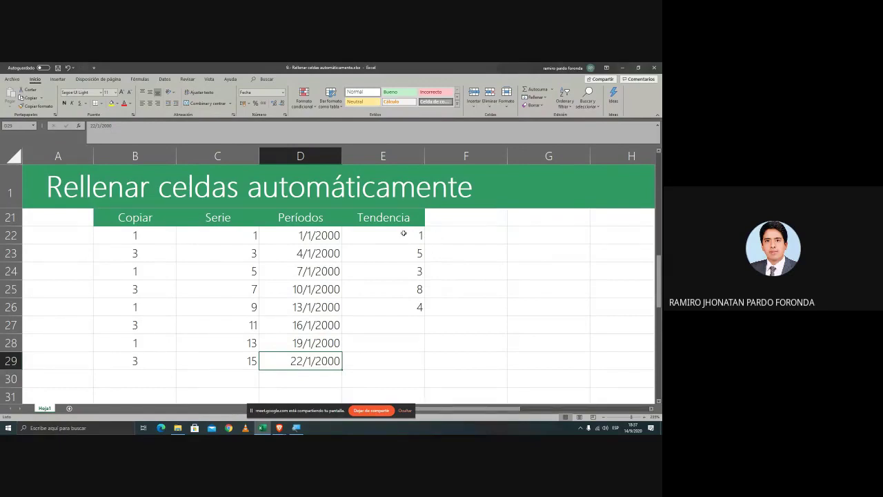
- Fill the Tendencia column from E22:E26 down through E29 with a linear trend and check the resulting values
left_click_drag(410, 236, 416, 370)
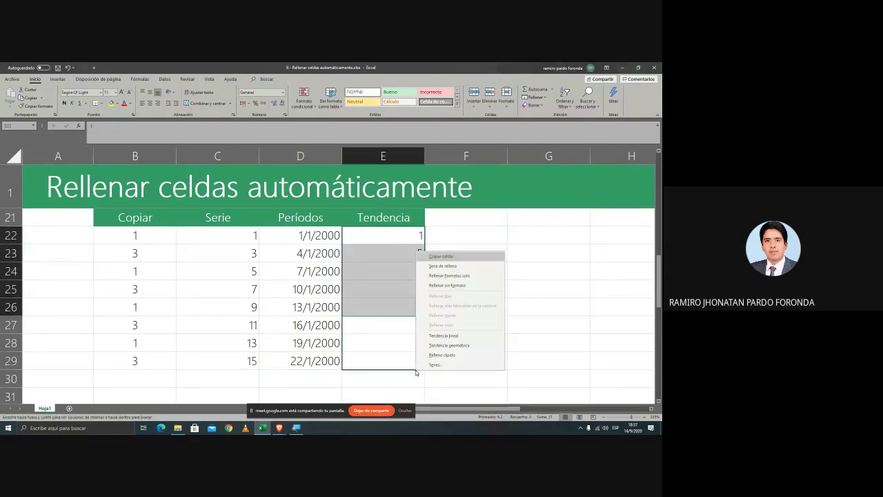
left_click(466, 336)
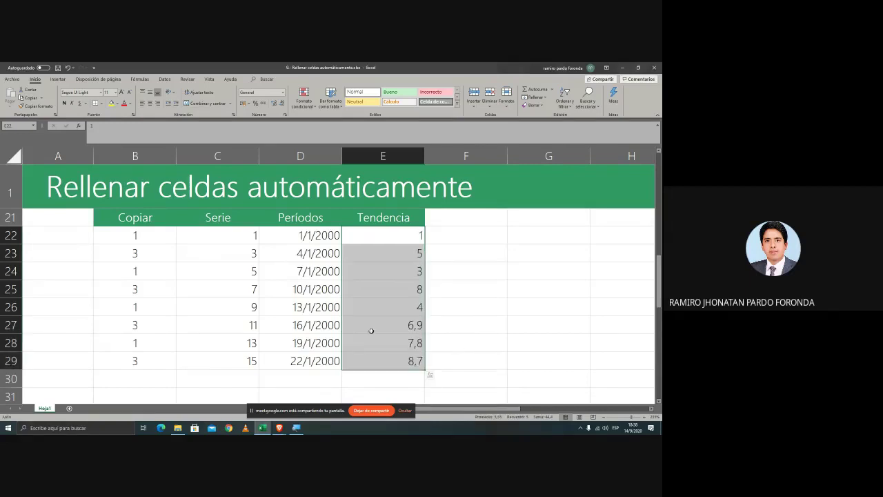
left_click(401, 284)
left_click(388, 311)
left_click(388, 324)
- Change the date in D23 to 4/4/2000 and fill the Períodos column from D22:D23 down through D29 by months
left_click(313, 322)
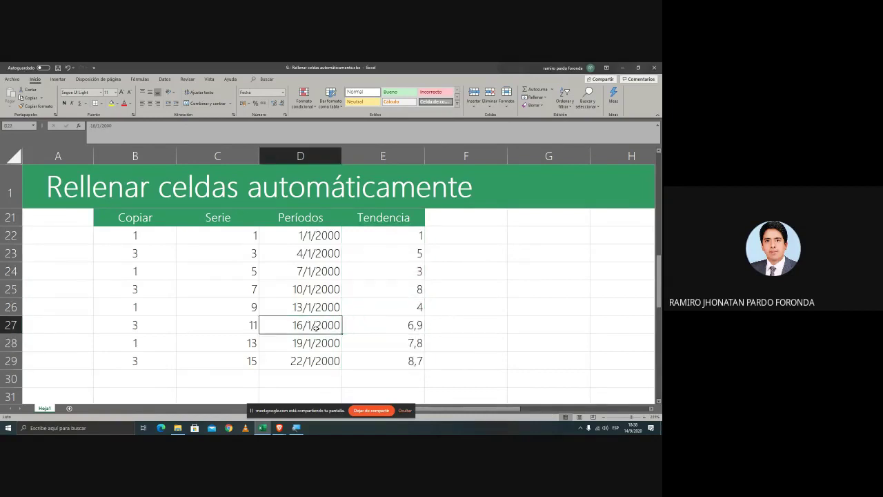
left_click(316, 241)
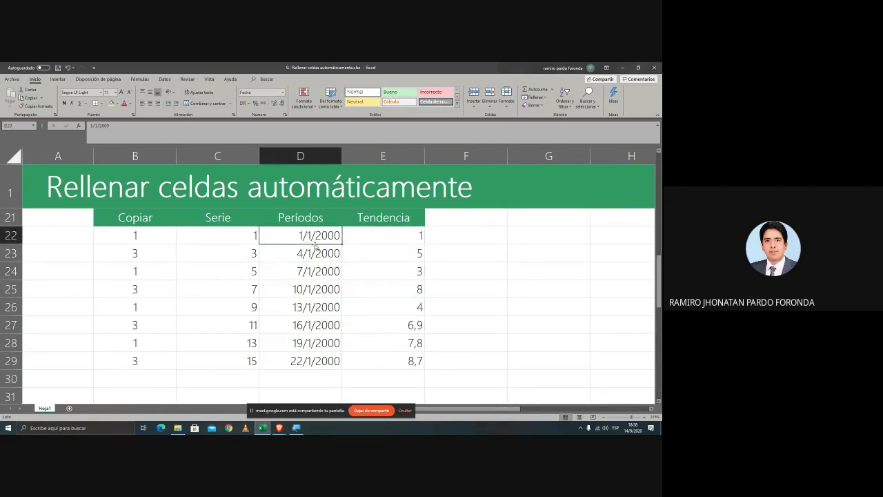
double_click(308, 235)
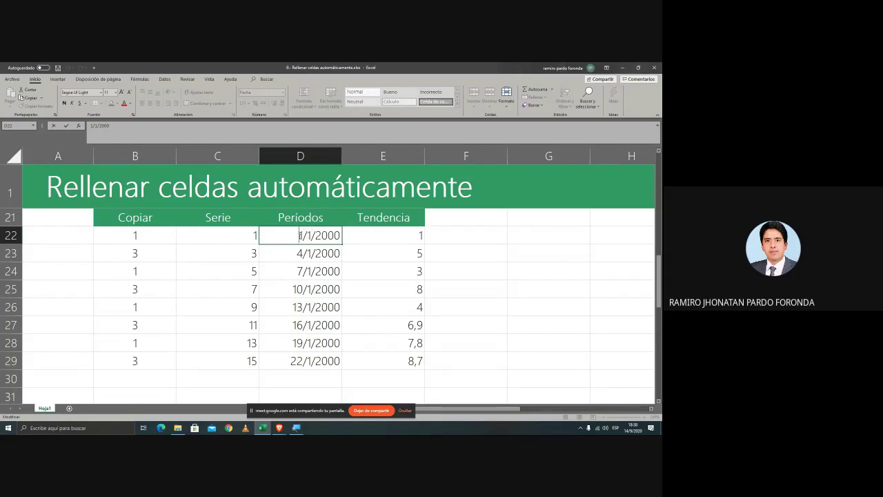
left_click_drag(303, 236, 314, 237)
left_click(311, 257)
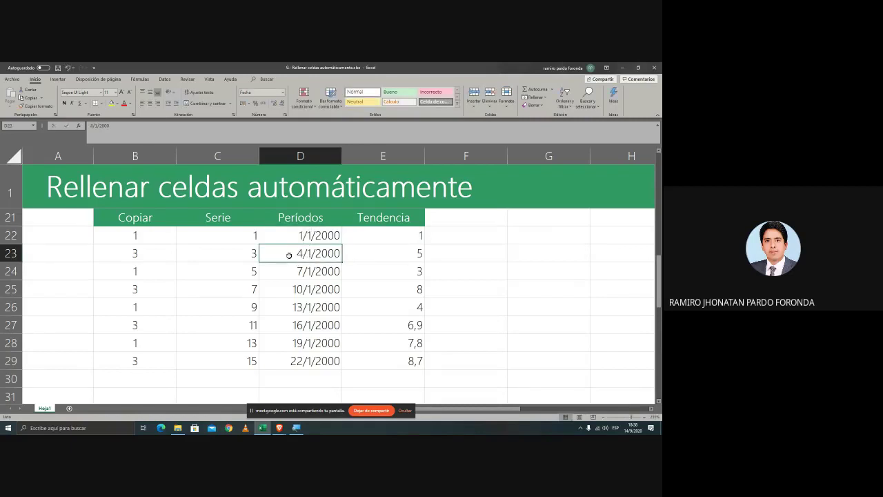
double_click(310, 253)
key("BackSpace")
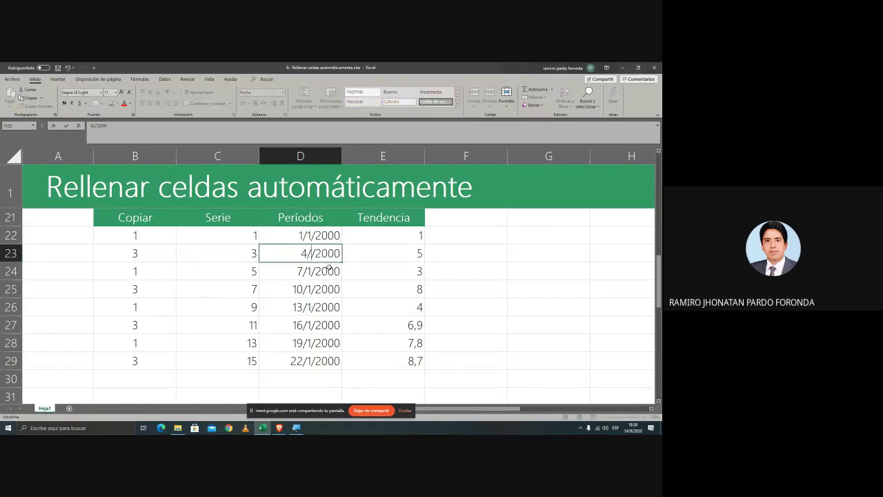
type("4")
key("Return")
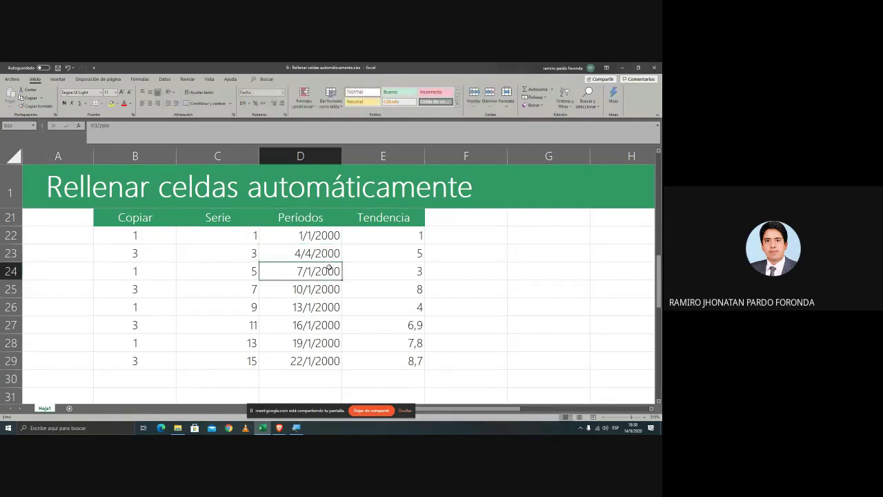
left_click(323, 249)
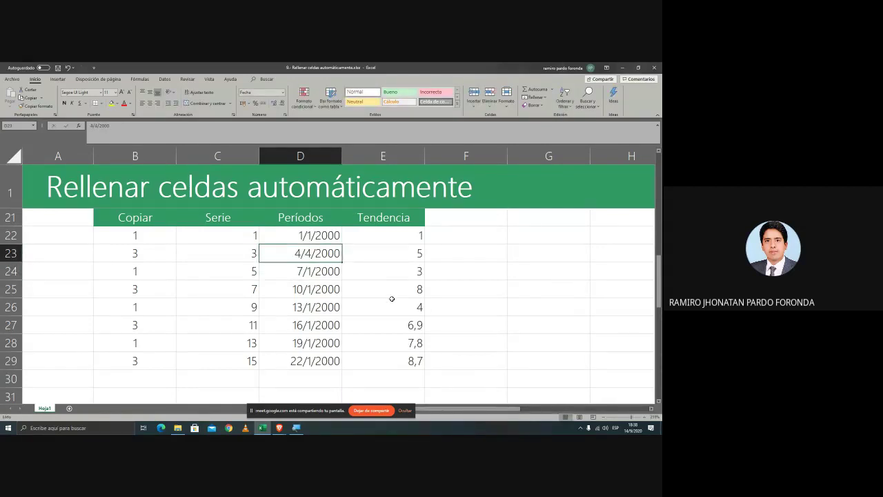
left_click_drag(310, 230, 334, 372)
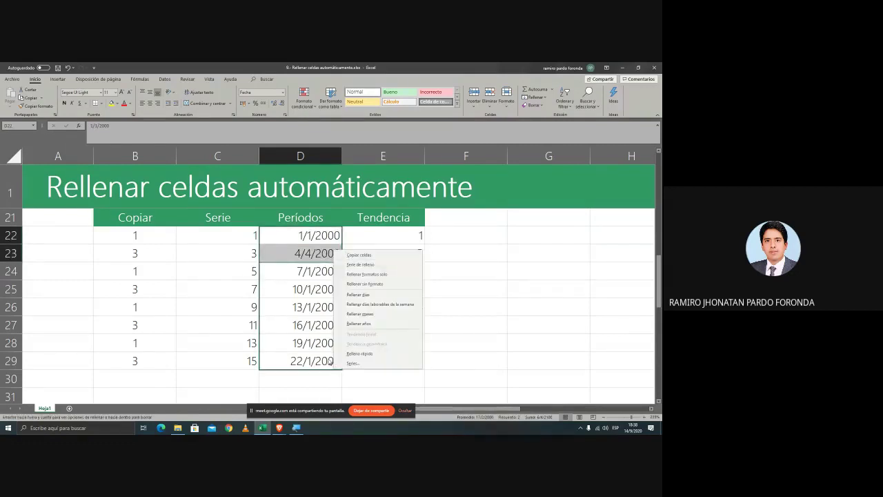
left_click(374, 311)
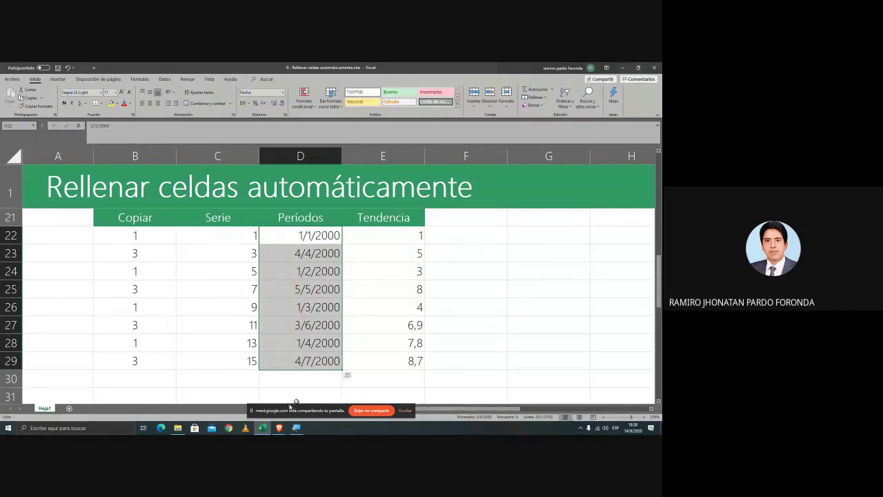
- Undo the month fill and the D23 date change, keeping the three-day Períodos series and the Tendencia linear fill
key("ctrl+z")
key("ctrl+z")
key("ctrl+z")
key("ctrl+z")
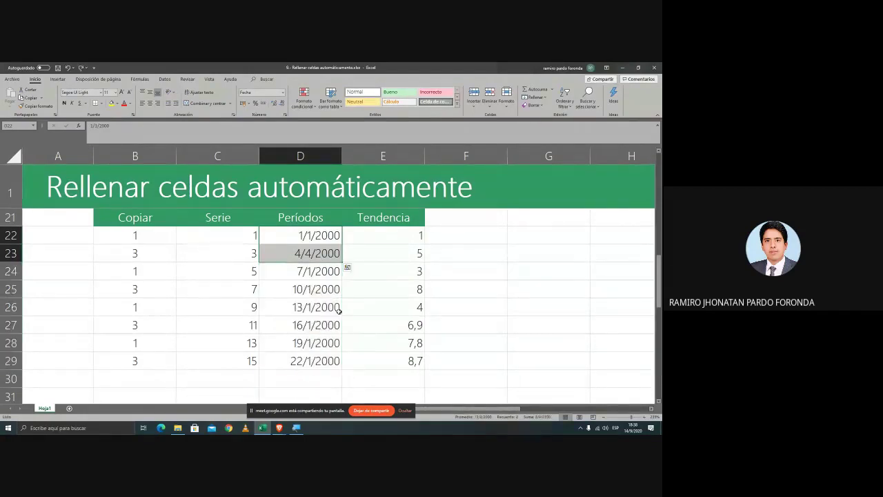
key("ctrl+z")
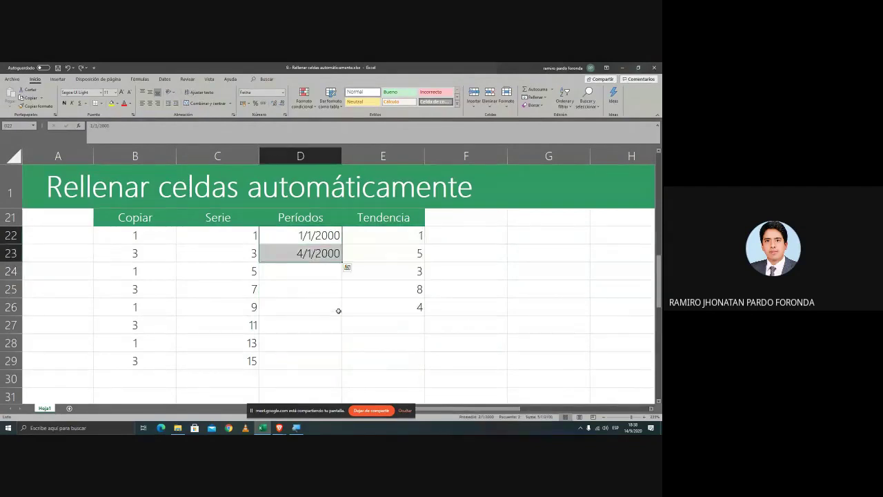
key("ctrl+y")
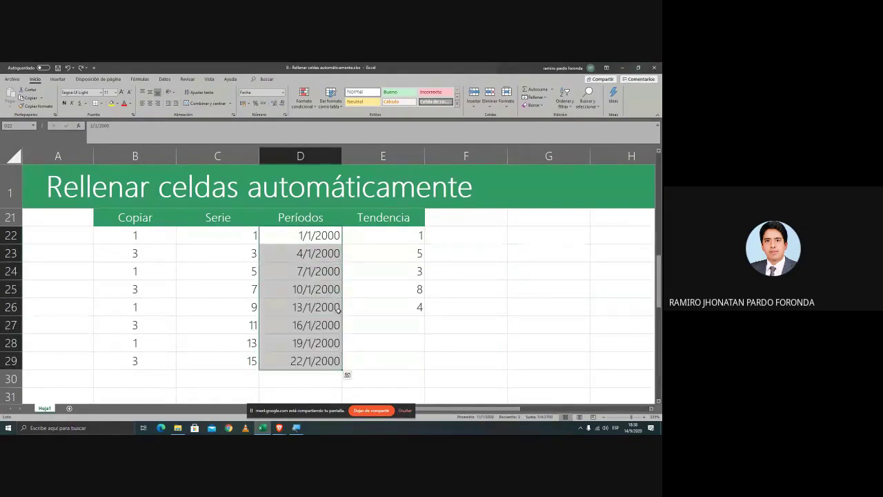
key("ctrl+y")
- Examine the day, month and year parts of the first Períodos date in D22 without changing it
left_click(307, 235)
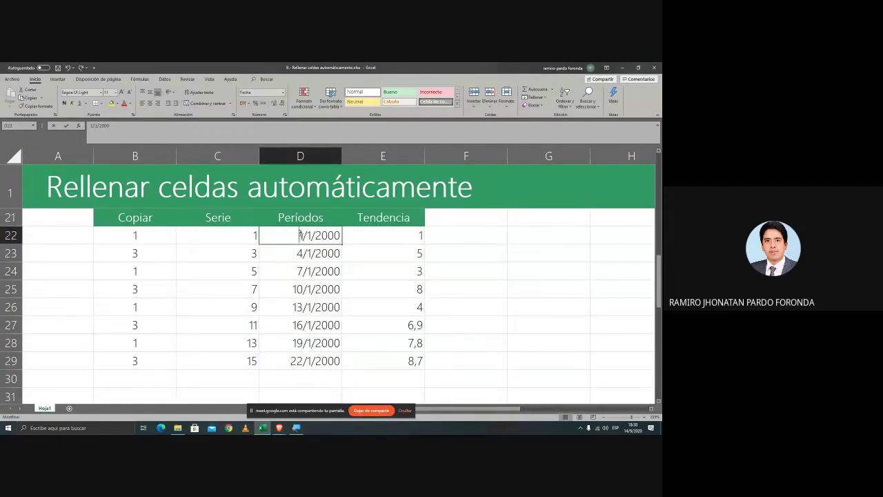
double_click(301, 236)
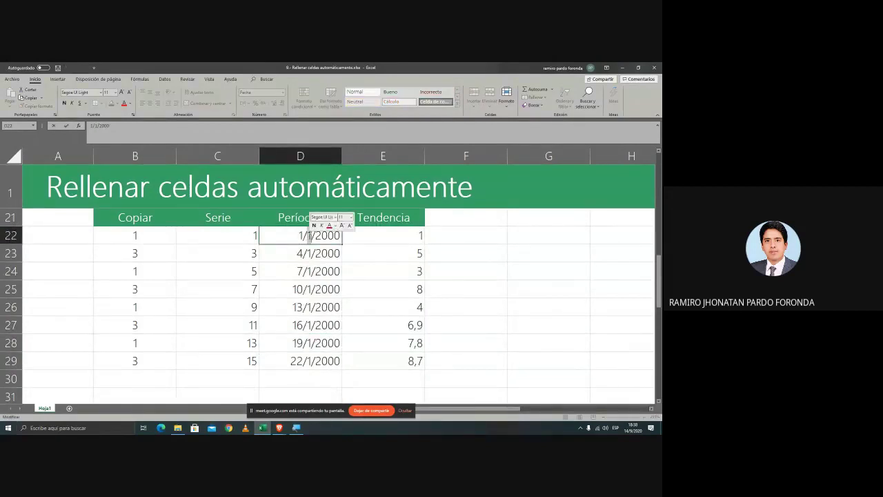
left_click_drag(316, 235, 334, 235)
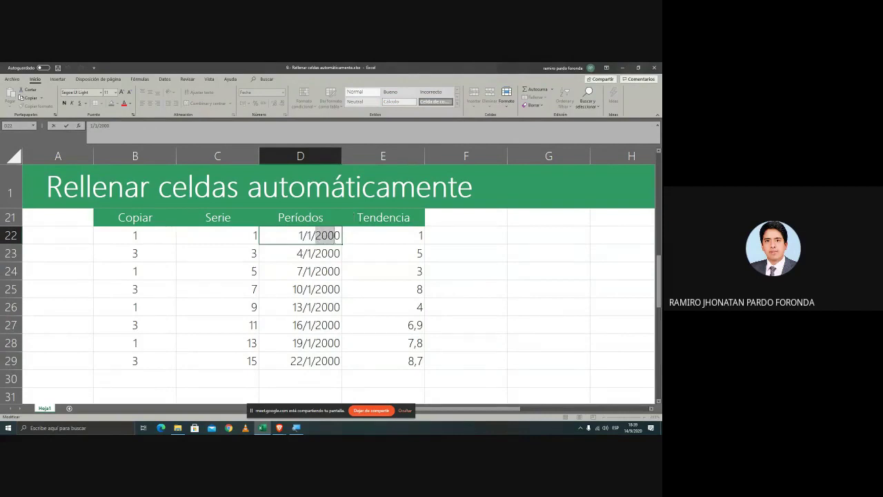
left_click(321, 235)
key("Return")
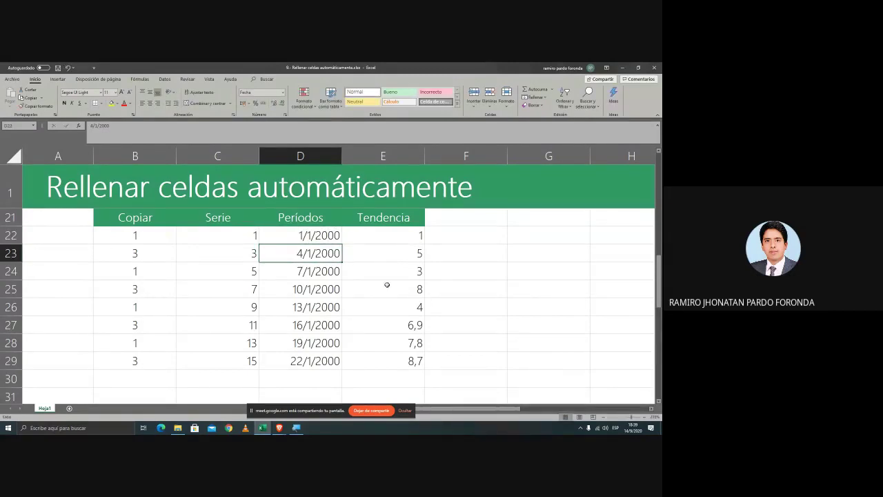
- Examine the Auto rellenar con doble clic section, including the content of C36 and the rows of the adjacent Fechas column
scroll(386, 286, "down", 4)
scroll(386, 286, "up", 3)
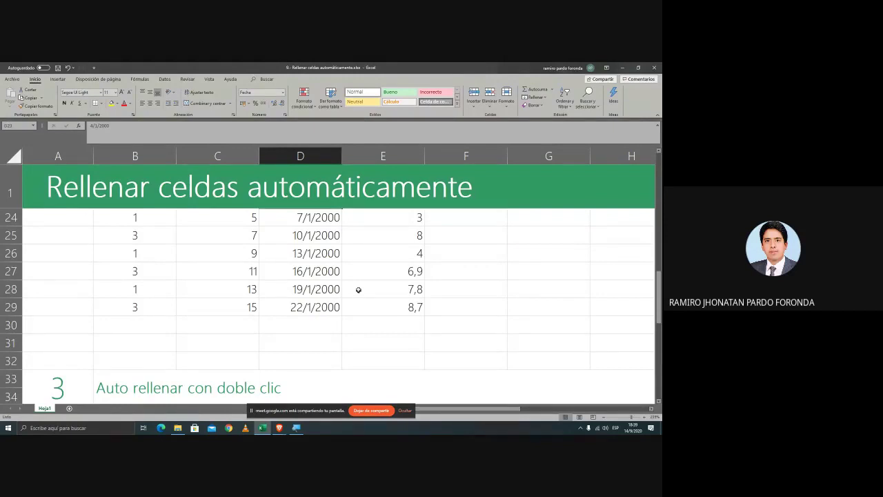
scroll(358, 290, "down", 3)
scroll(276, 311, "down", 2)
scroll(210, 277, "up", 1)
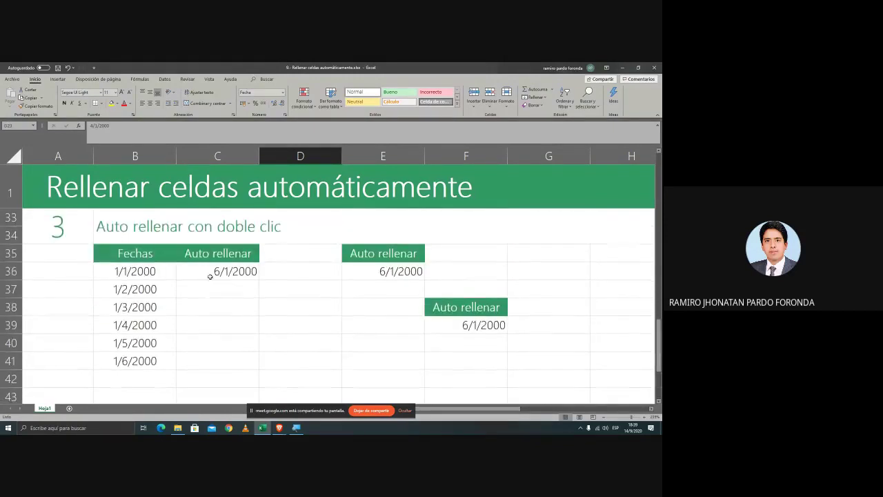
left_click(210, 277)
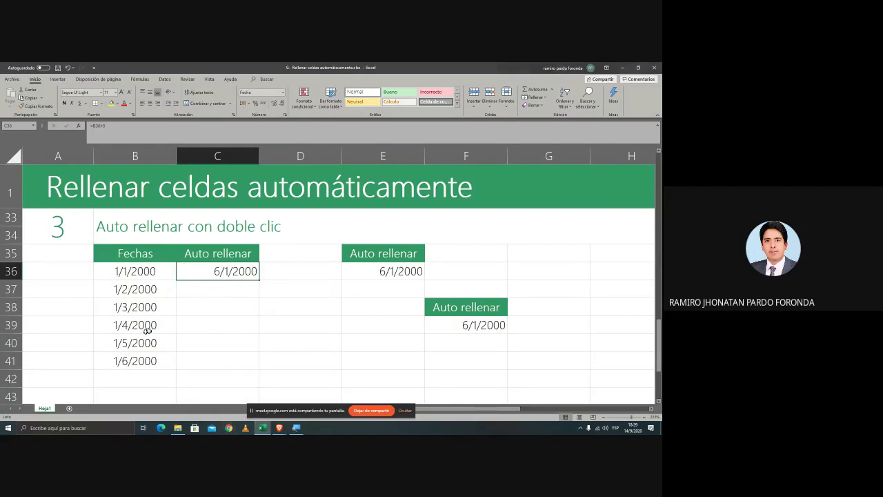
left_click(9, 290)
left_click(11, 307)
left_click(11, 325)
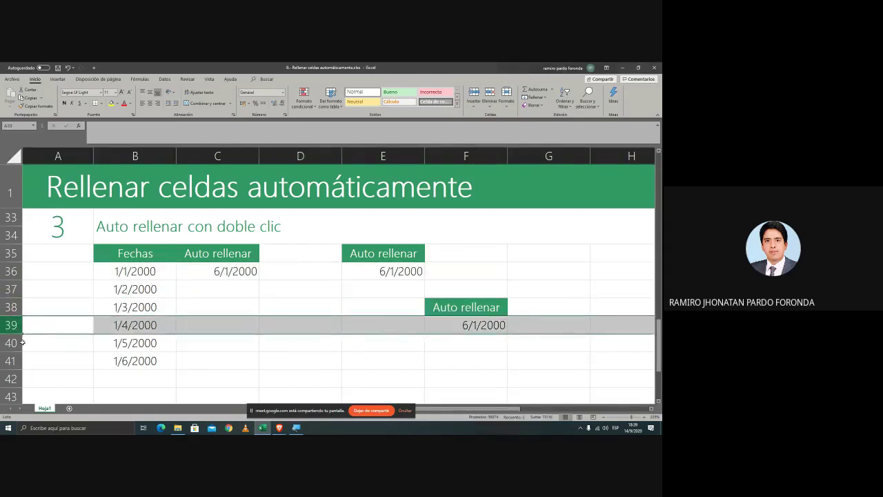
left_click(12, 343)
left_click(12, 343)
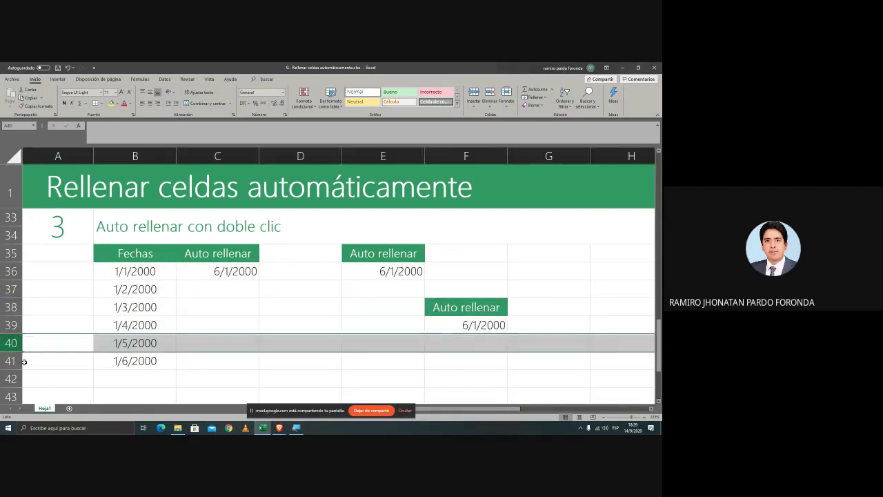
left_click(236, 272)
left_click_drag(260, 280, 253, 373)
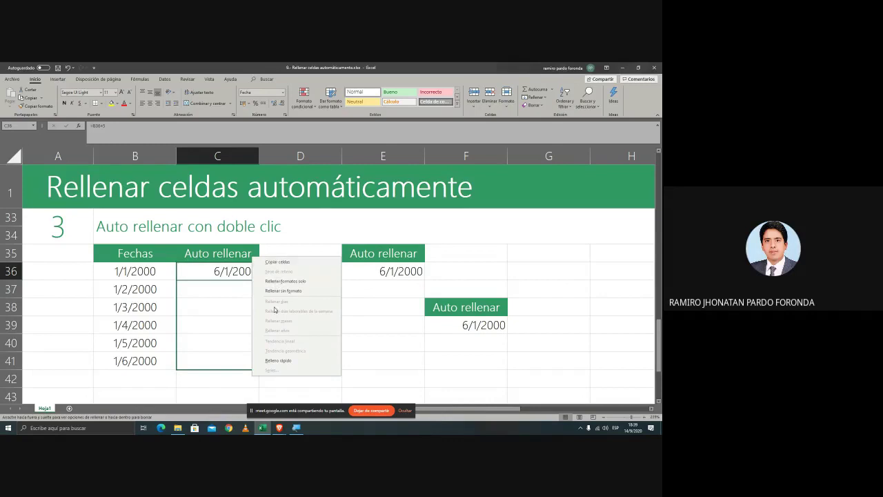
key("Escape")
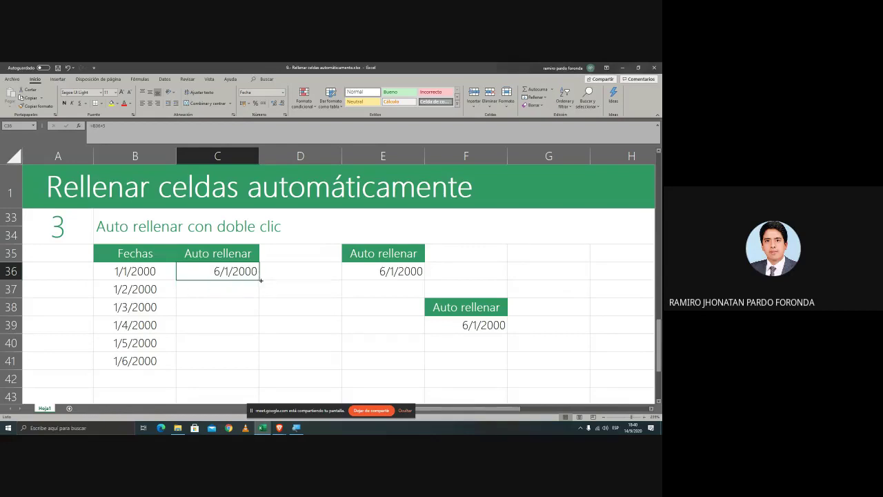
- Magnify the screen with Lupa and autofill C36 down through C41 to match the length of the adjacent Fechas column
left_click(296, 428)
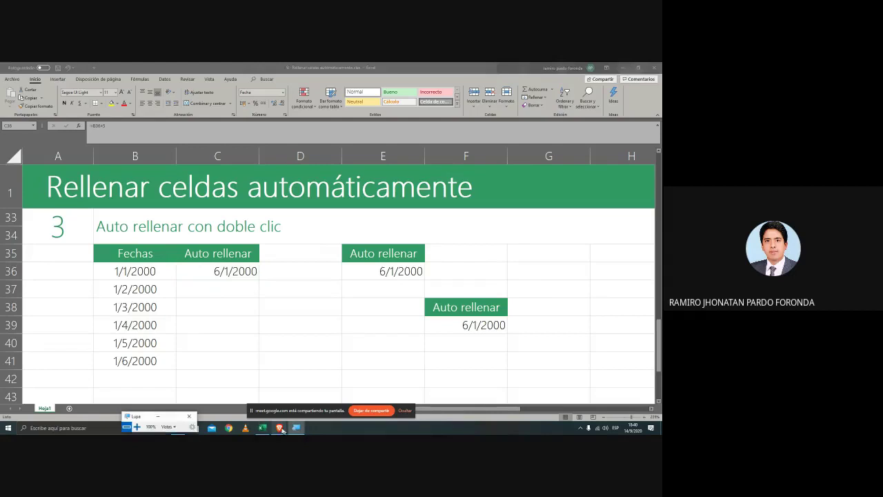
left_click(135, 426)
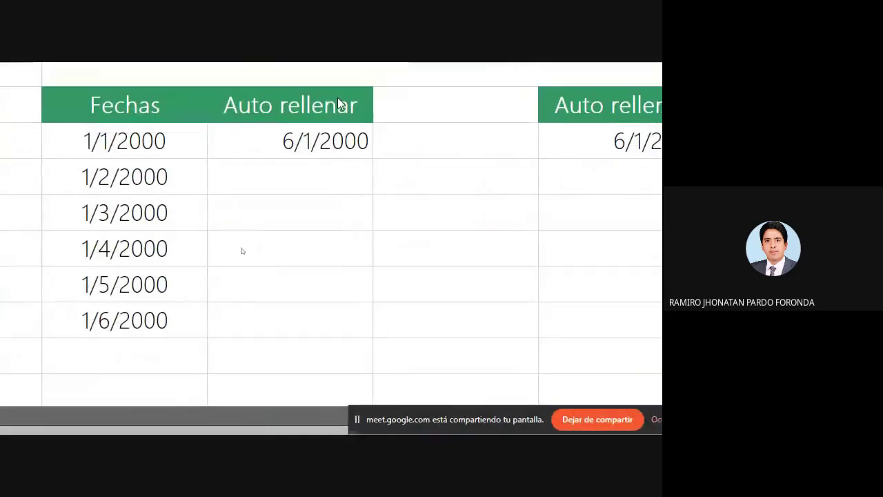
left_click(293, 147)
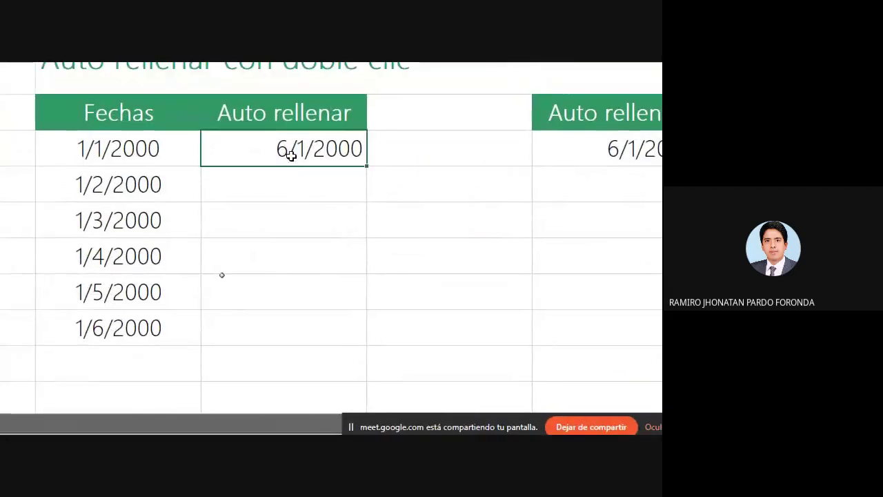
double_click(368, 168)
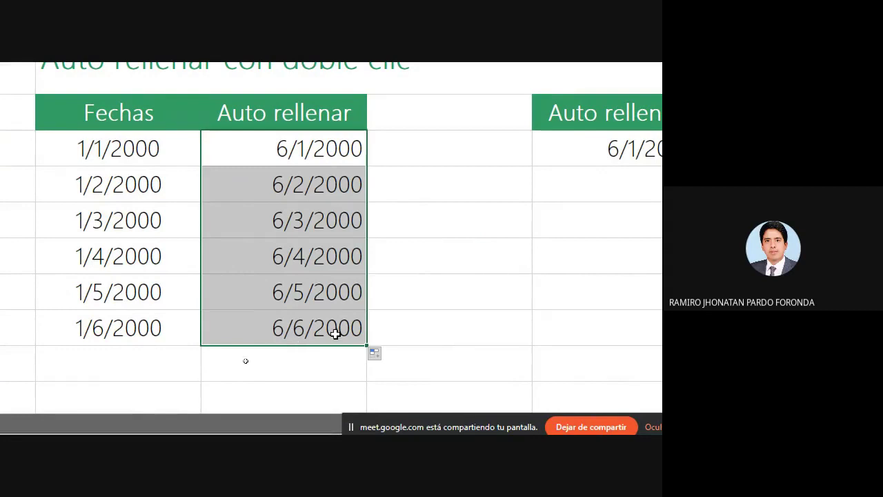
- Autofill C36 again down through C41 alongside the Fechas column and open the autofill options for the filled range
left_click(326, 150)
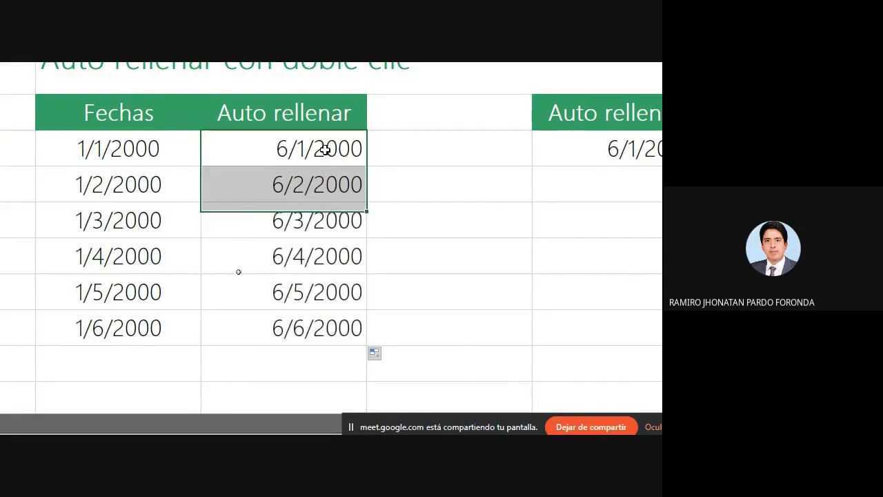
double_click(369, 168)
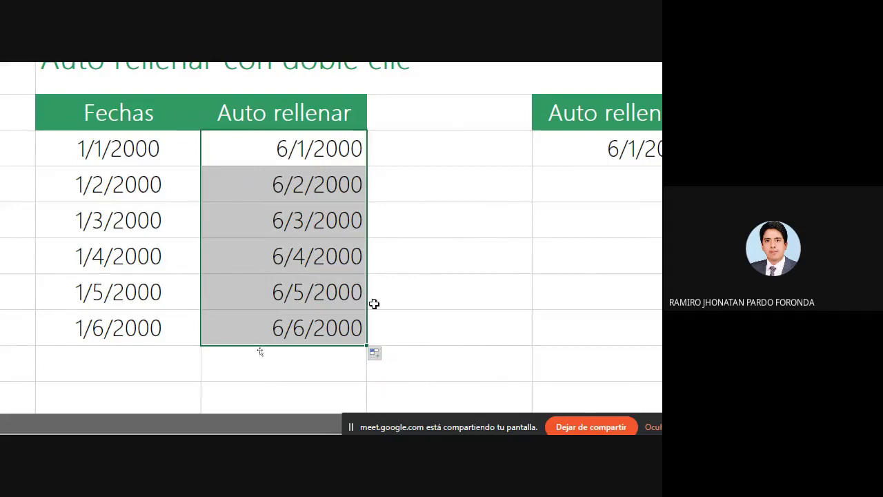
left_click(379, 357)
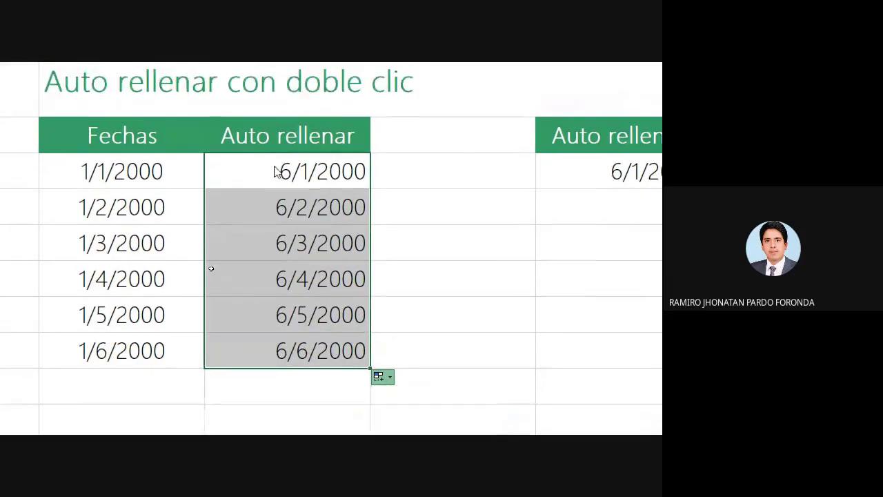
- Compare the Fechas dates in B36:B41 with the filled Auto rellenar dates in C36:C41, row by row
left_click(274, 172)
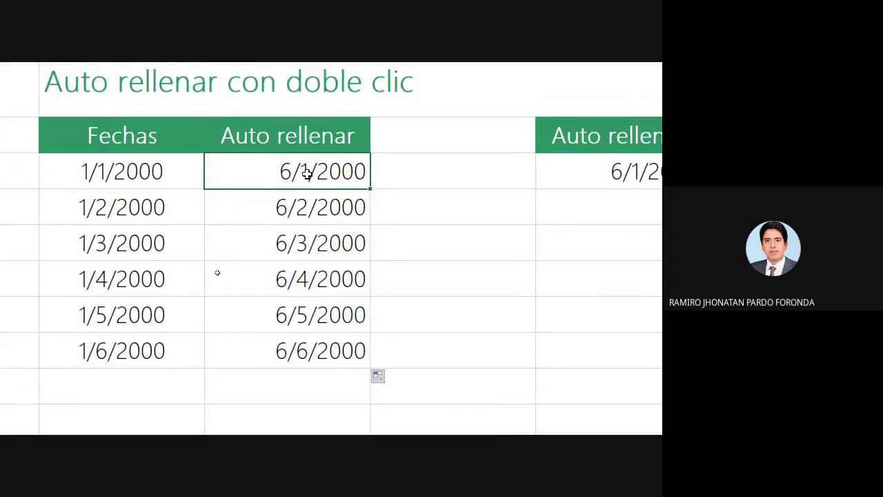
left_click_drag(207, 176, 92, 178)
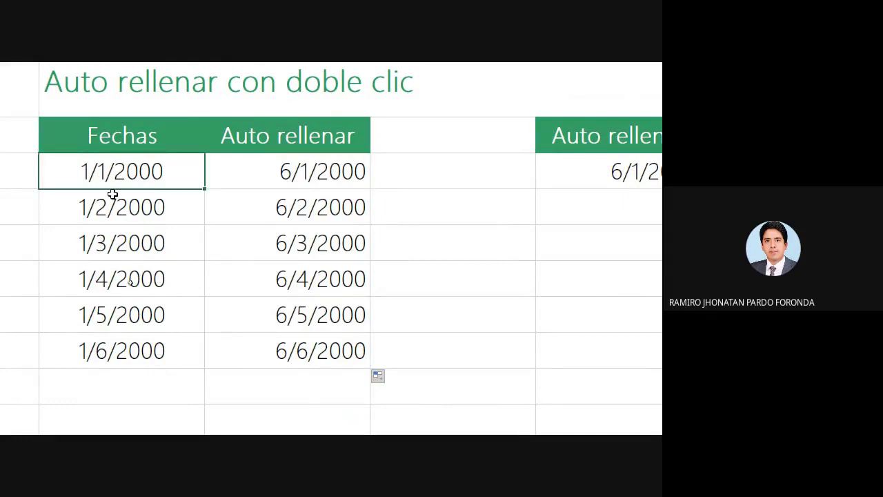
left_click(358, 172)
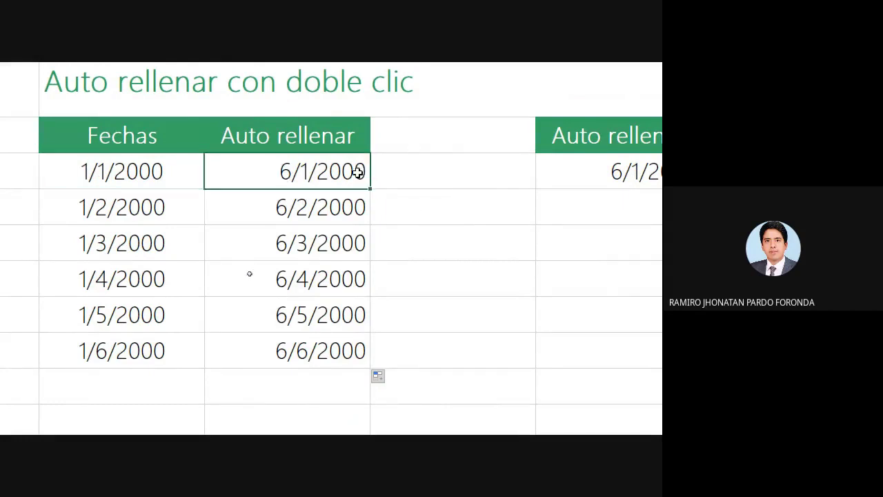
left_click(142, 345)
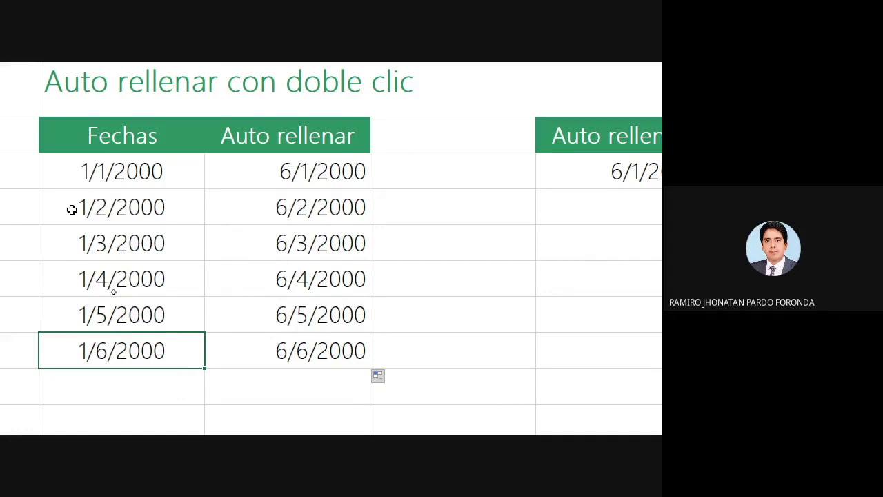
left_click(97, 215)
left_click(93, 163)
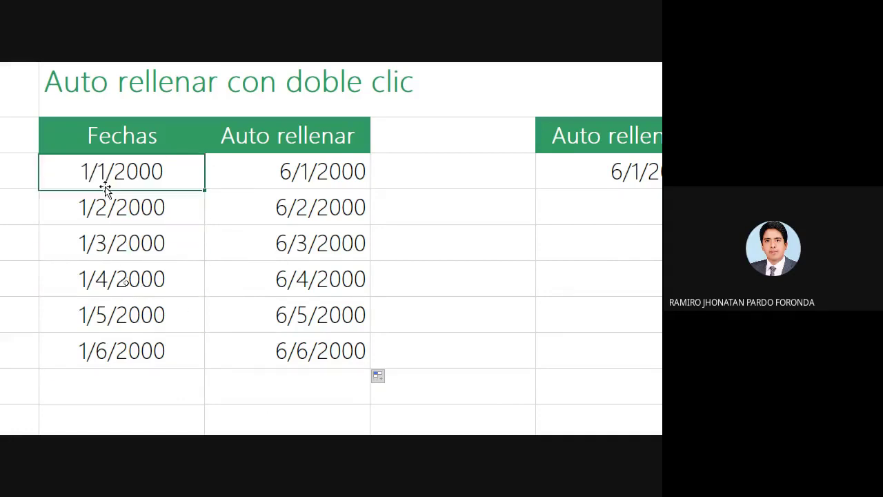
left_click(100, 245)
left_click(103, 282)
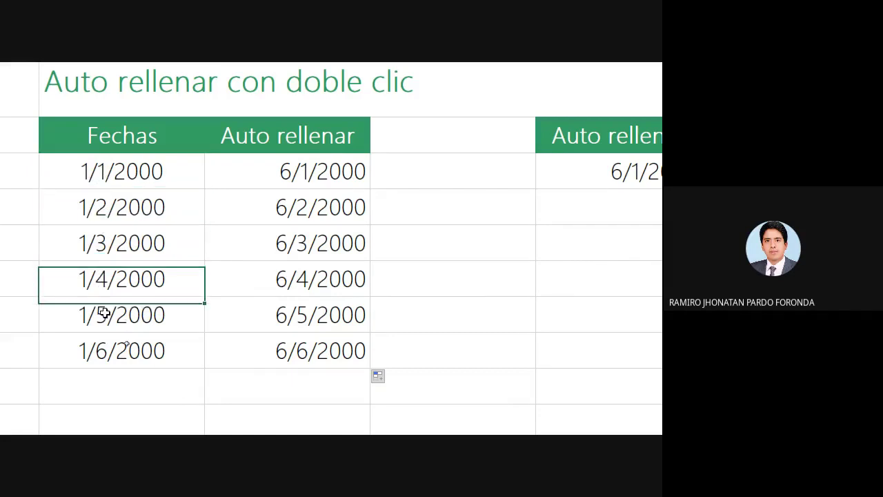
left_click(103, 313)
left_click(104, 356)
left_click(98, 170)
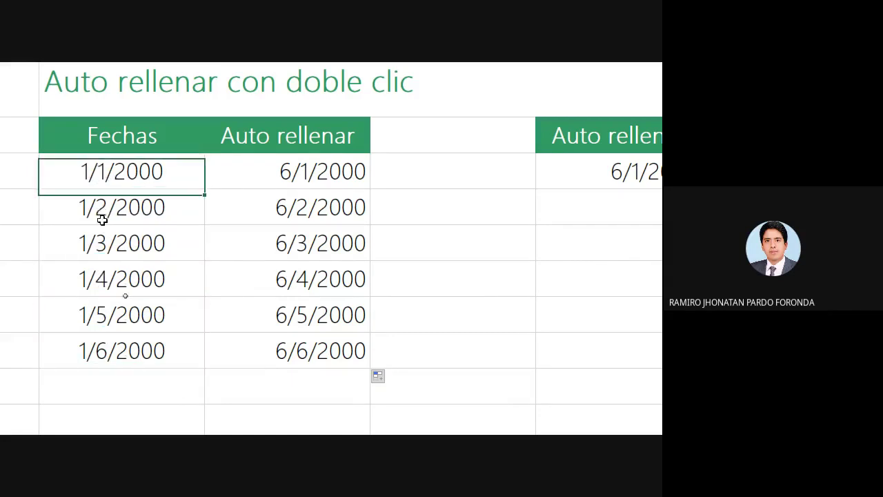
left_click(101, 218)
left_click(103, 252)
left_click(104, 290)
left_click(103, 314)
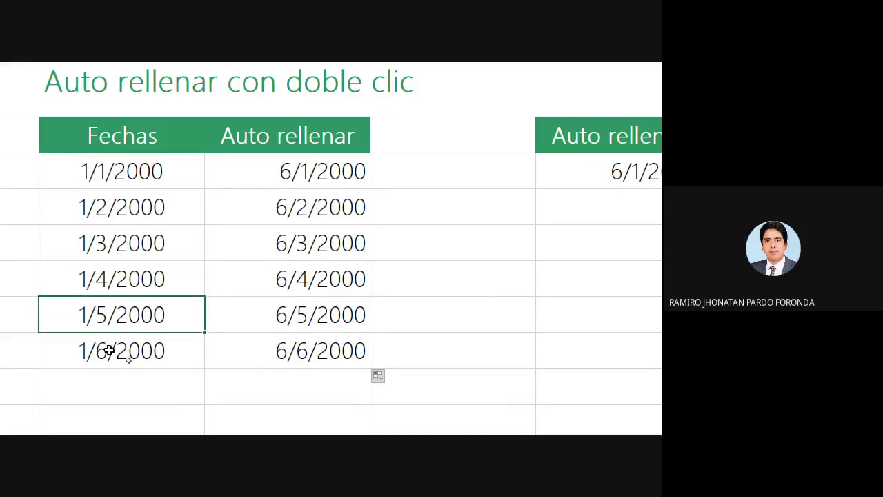
left_click(103, 354)
left_click(321, 194)
left_click(314, 218)
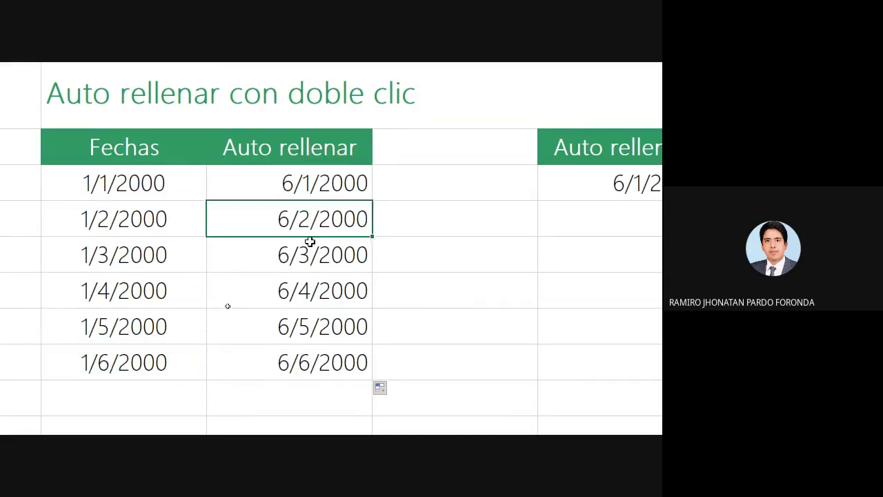
left_click(310, 255)
left_click(304, 290)
left_click(293, 319)
left_click(270, 355)
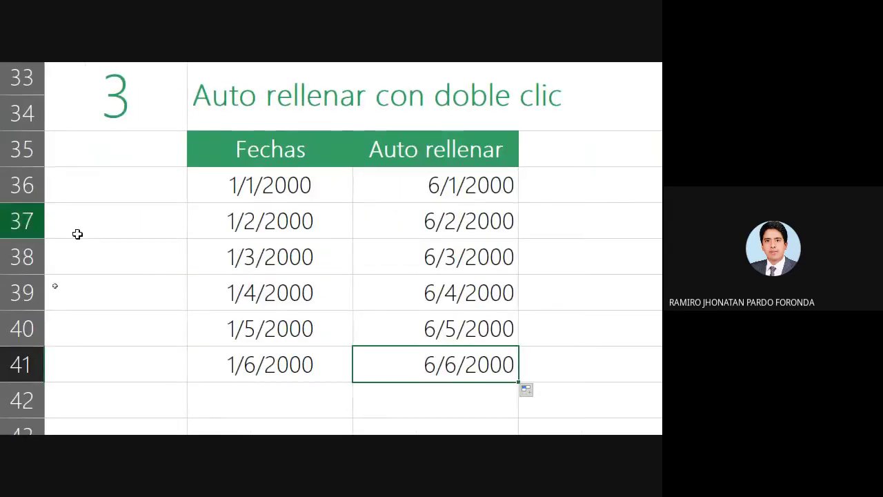
- Copy the first Auto rellenar date from C36 and paste it into A36 as values only
left_click(114, 188)
left_click(492, 177)
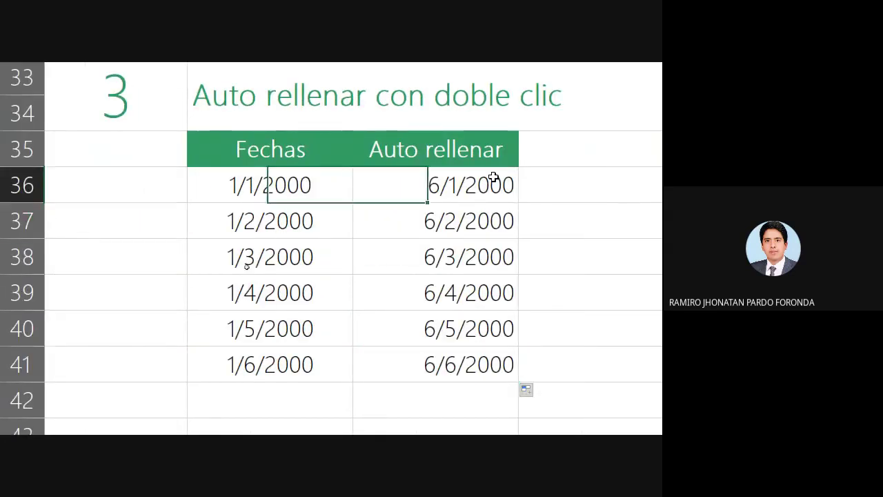
key("ctrl+c")
left_click(94, 181)
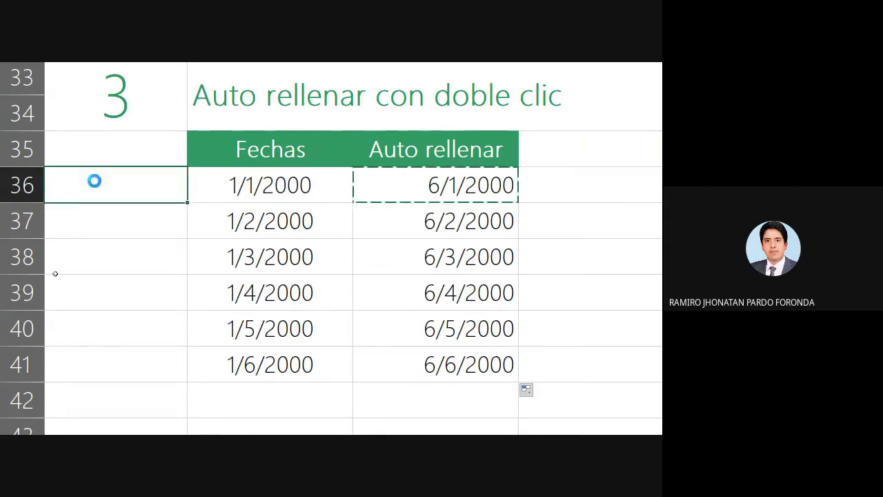
key("ctrl+v")
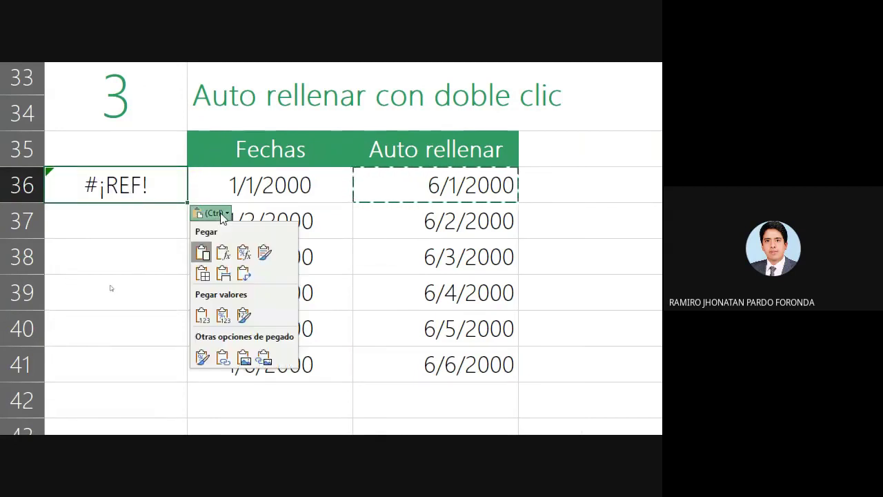
left_click(213, 214)
left_click(202, 315)
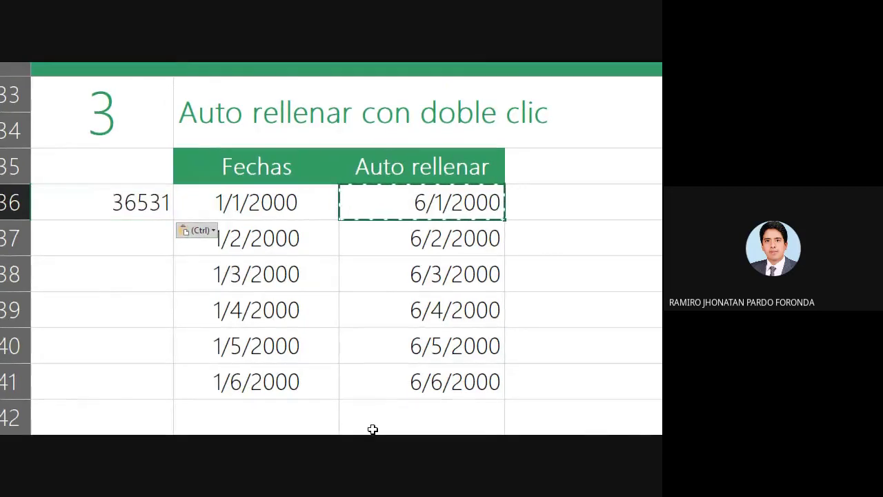
- Return the Lupa magnification to 100% and enter the date 14/9/2020 in A36
left_click(547, 423)
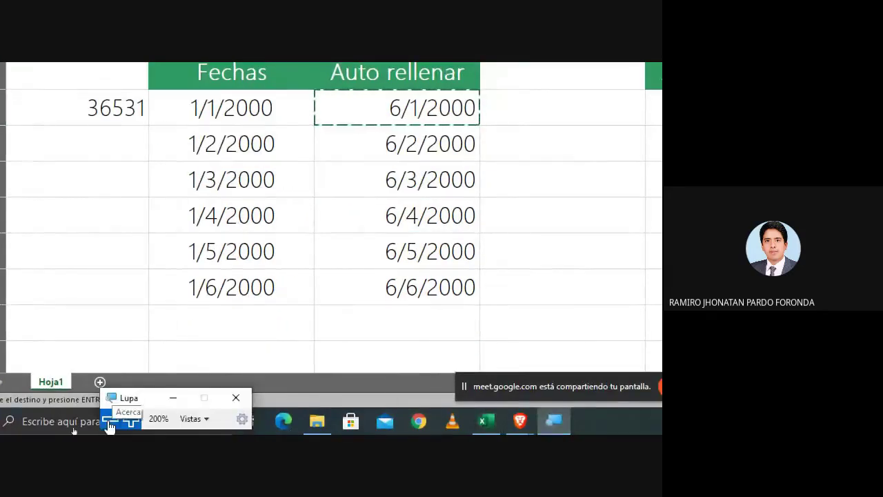
left_click(114, 416)
left_click(107, 418)
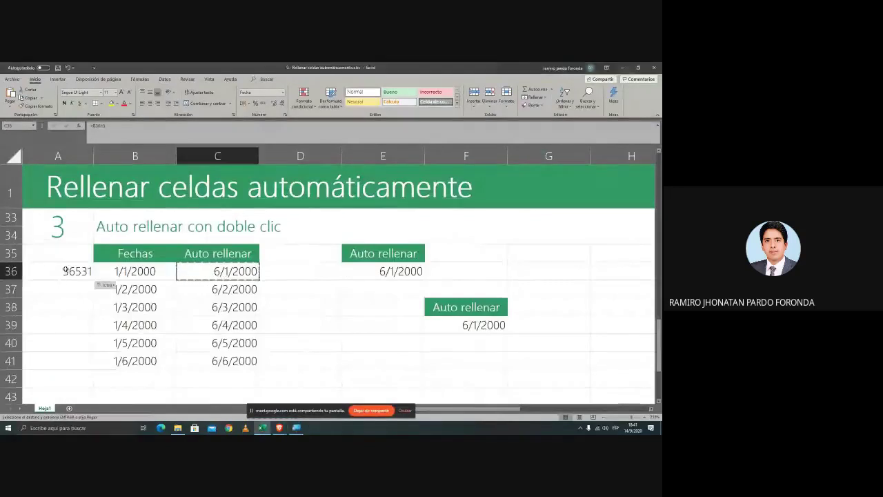
left_click(65, 271)
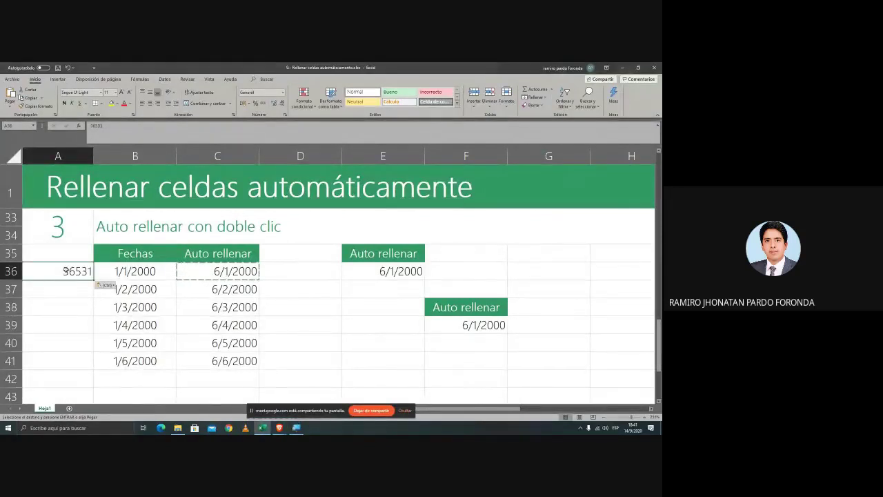
type("14/")
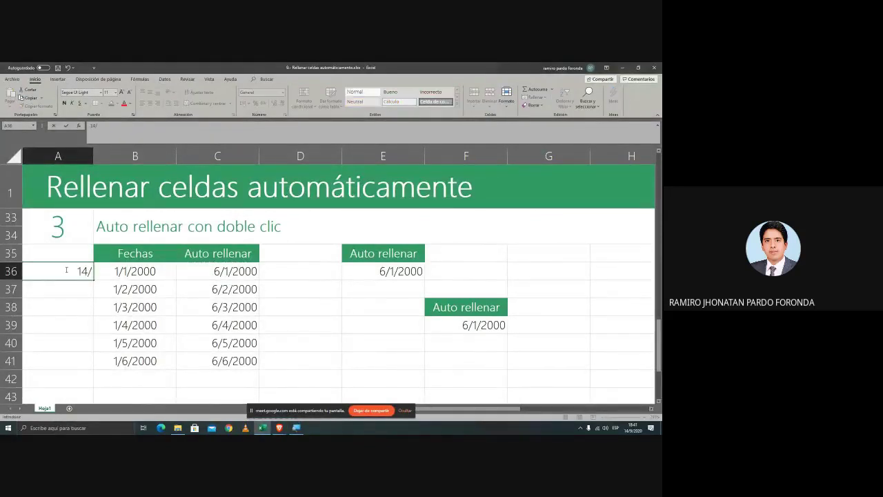
type("9/2020")
key("Return")
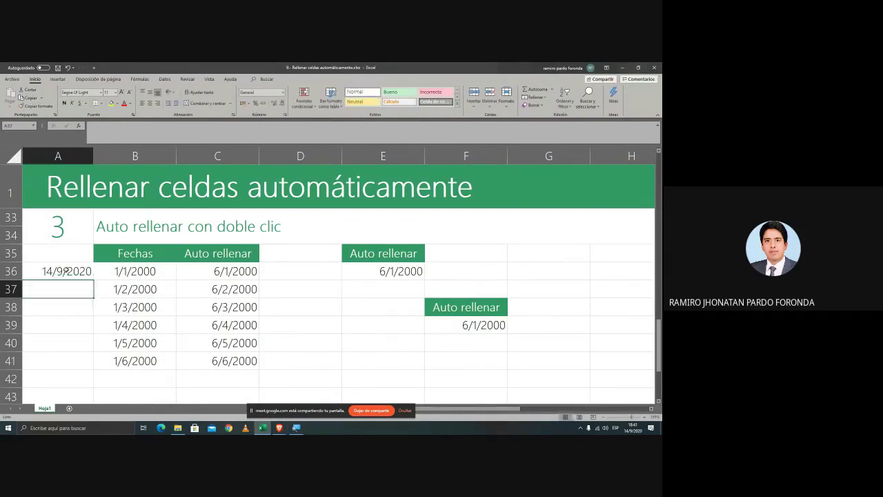
- Autofill the A36 date down through A41 to match the length of the adjacent Fechas column
left_click(66, 230)
left_click(88, 273)
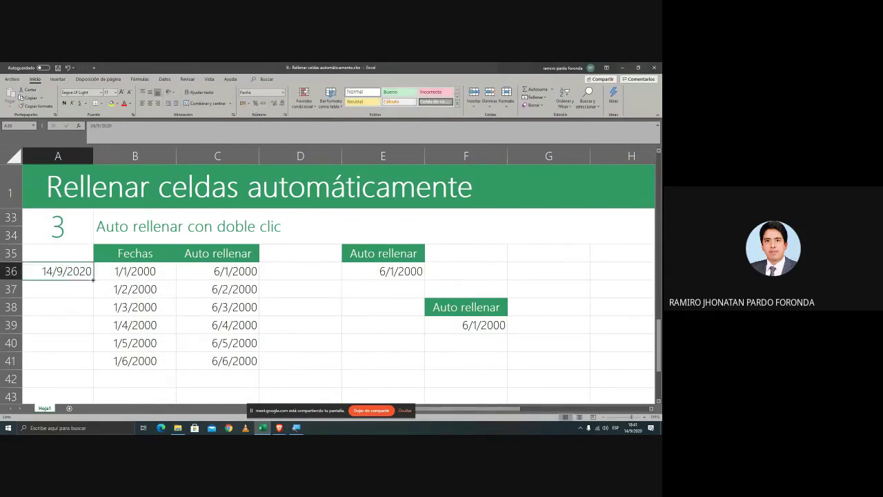
double_click(93, 280)
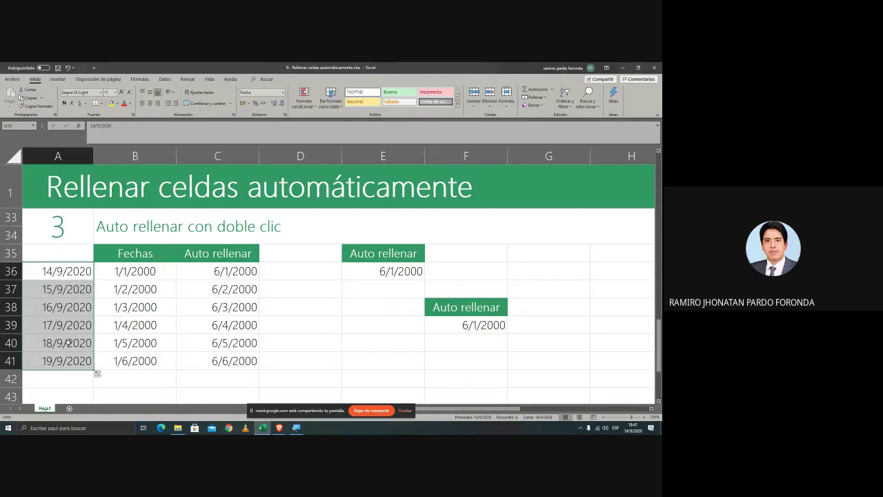
- Magnify the screen to 200% with Lupa, review the autofill options for A36:A41, and restore the view to 100%
left_click(99, 375)
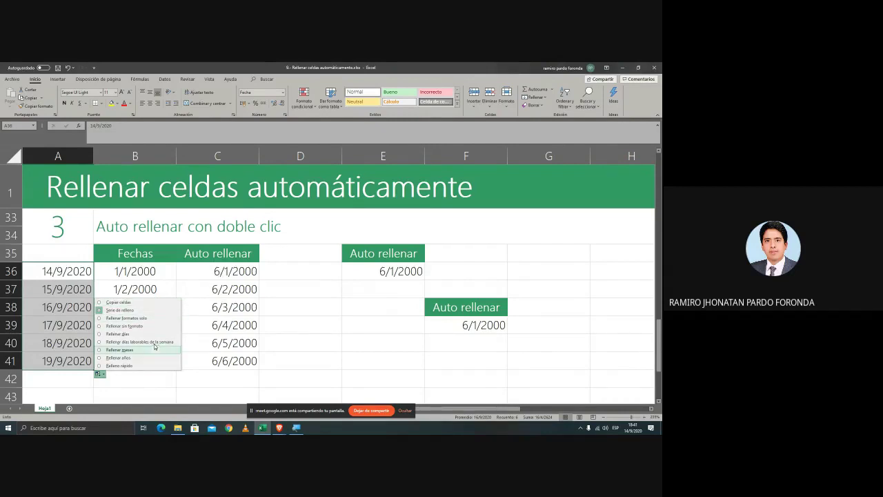
left_click(296, 427)
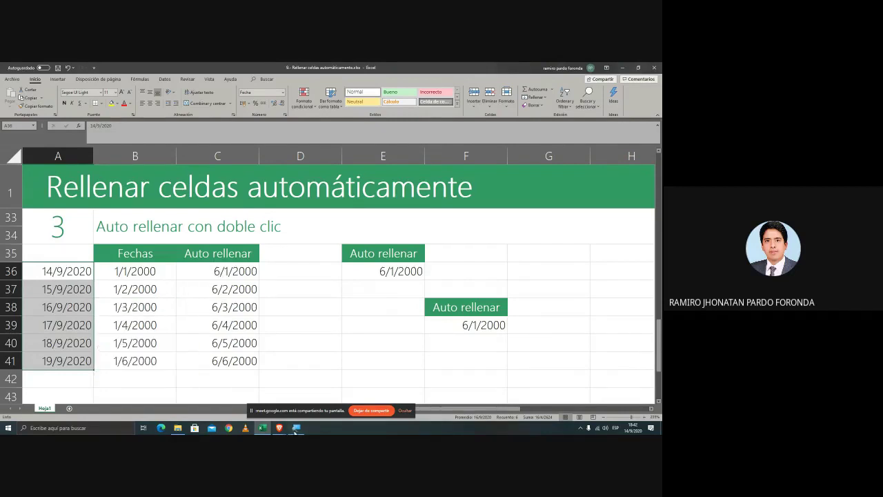
left_click(85, 426)
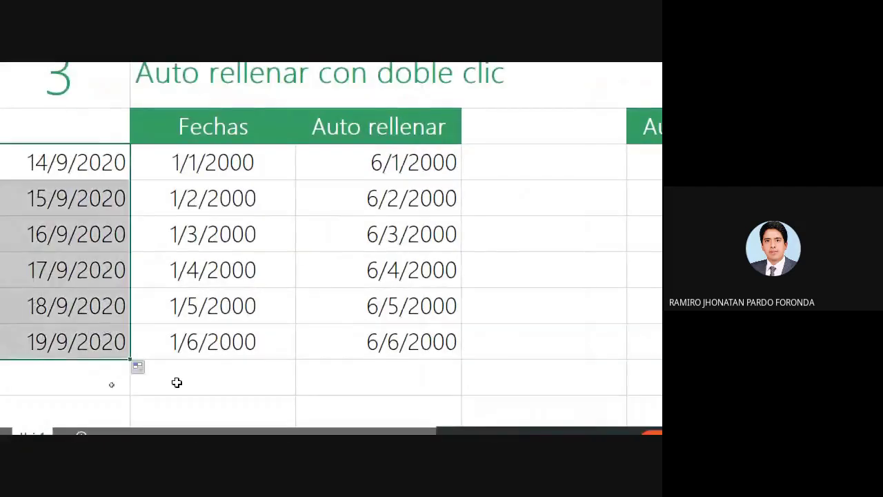
left_click(138, 367)
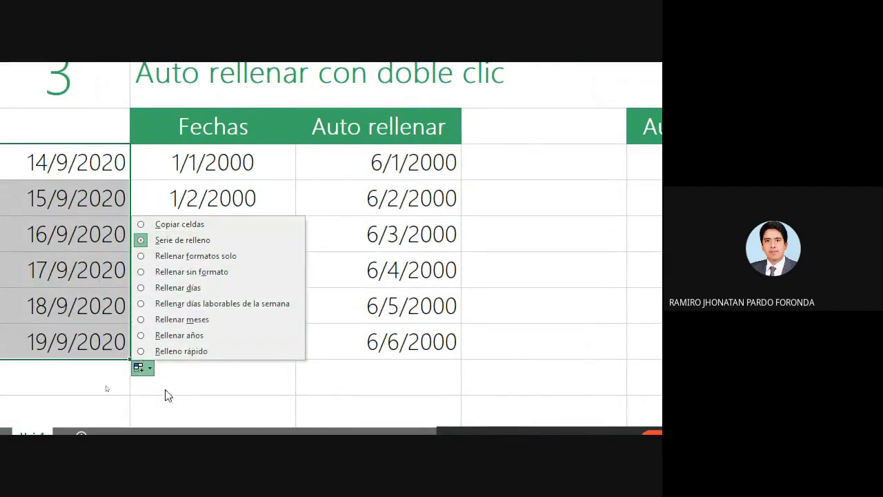
left_click(142, 368)
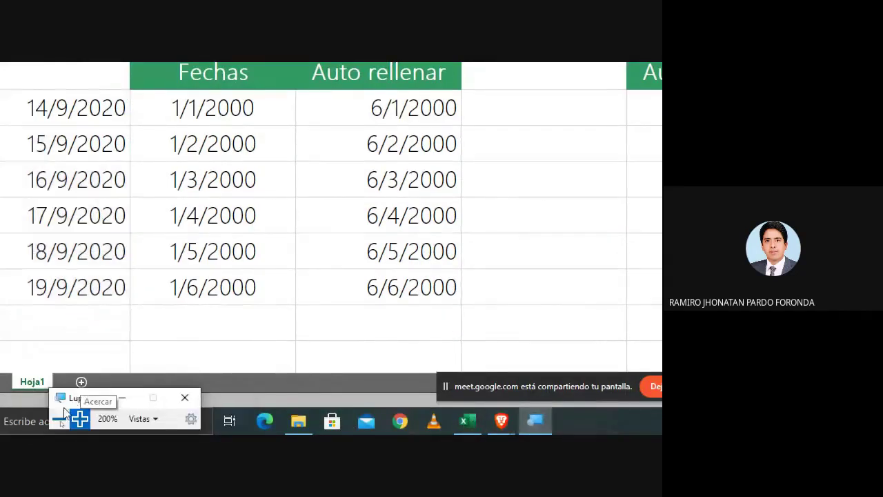
left_click(121, 417)
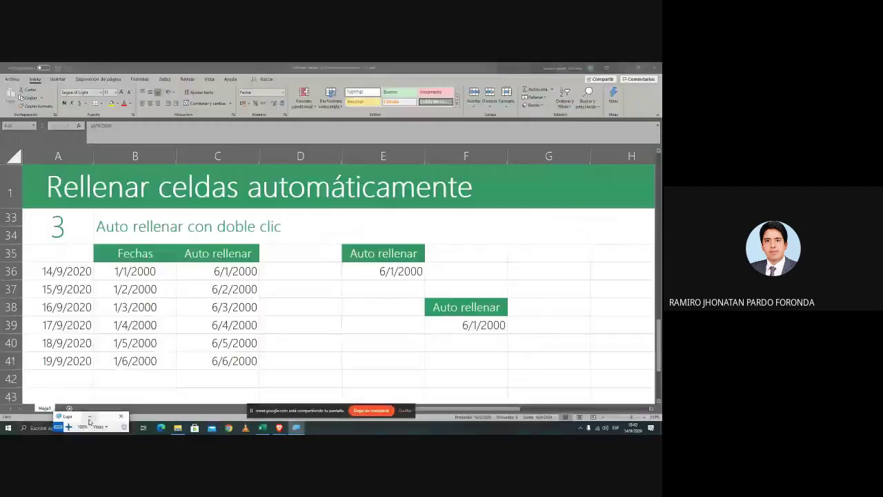
- Compare the contents of the dates in A36:A41 with those of the Auto rellenar cells in column C
left_click(159, 279)
left_click(83, 276)
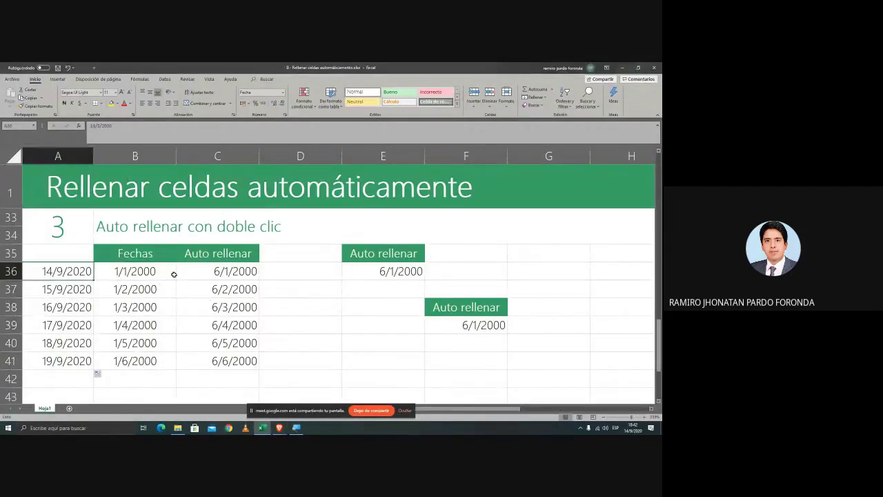
left_click(207, 274)
left_click(82, 275)
left_click(194, 272)
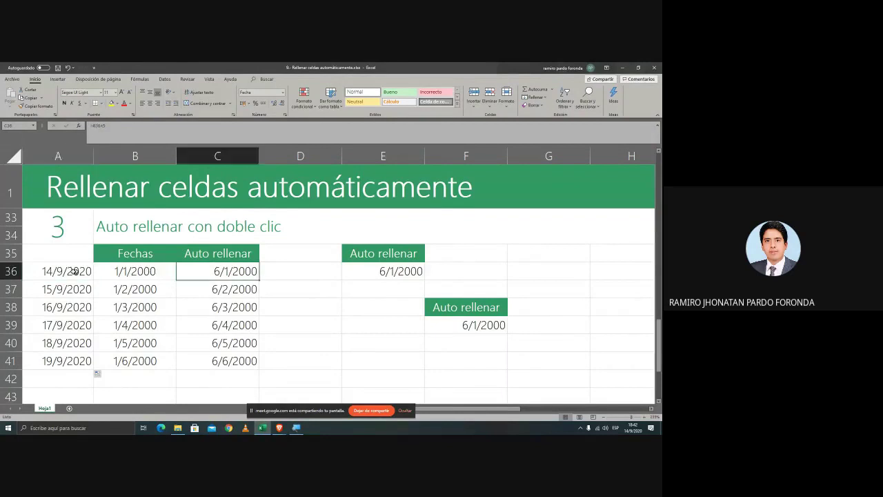
left_click(81, 276)
left_click(194, 272)
left_click(82, 277)
left_click(197, 307)
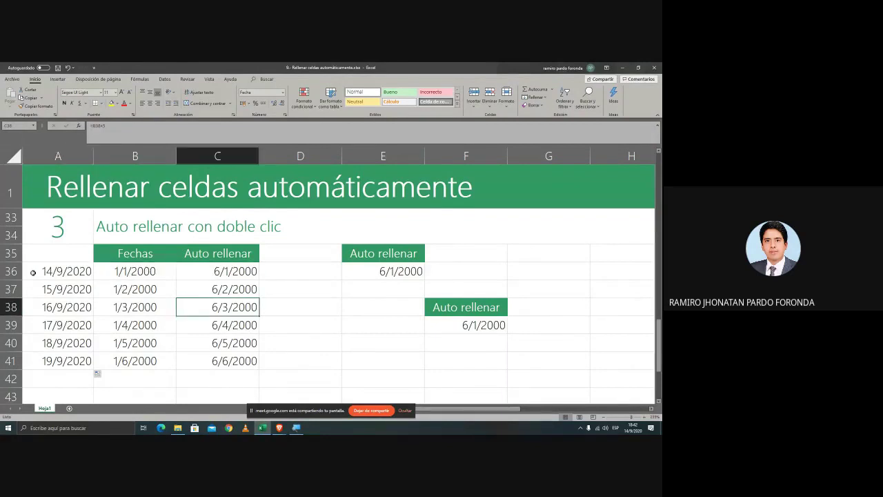
left_click(71, 310)
left_click(206, 274)
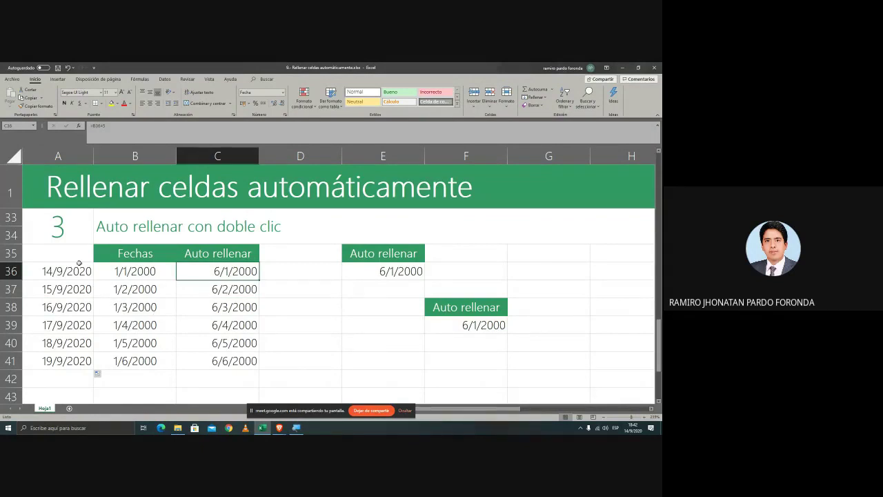
left_click(66, 361)
left_click_drag(71, 289, 73, 272)
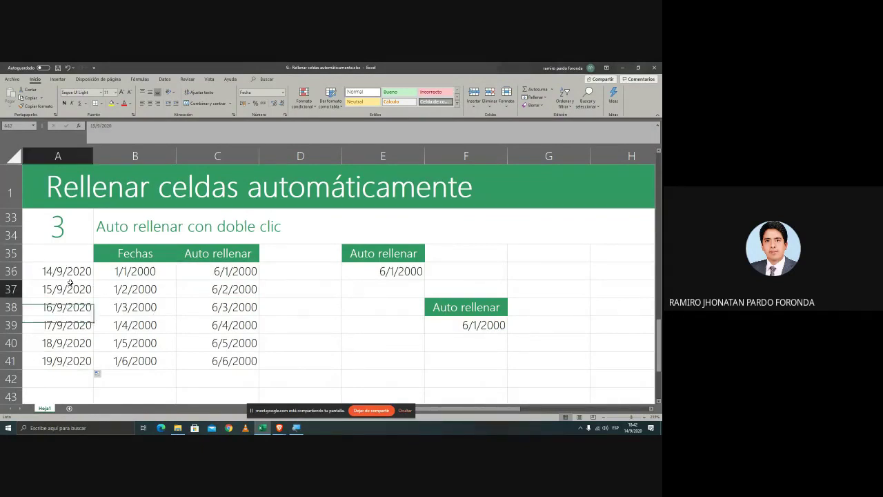
- Inspect the dates in A39 and A41, the Auto rellenar cell C36 and the blank column D beside it
left_click(78, 325)
left_click(90, 360)
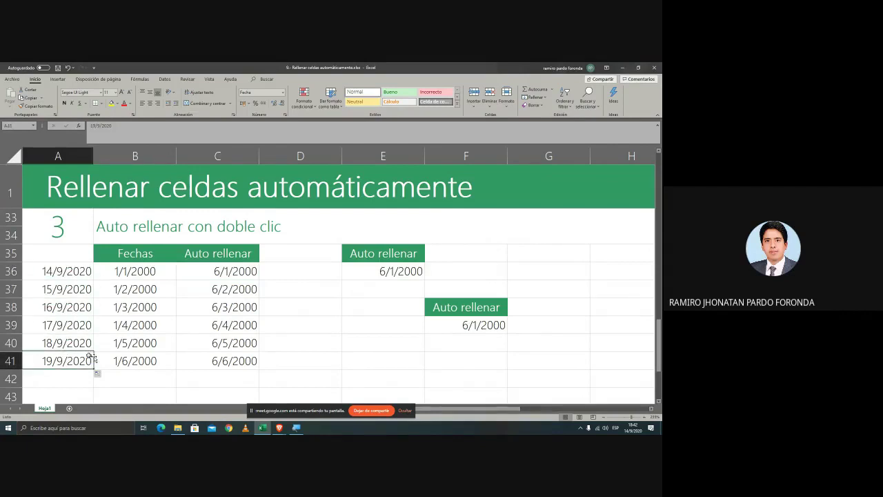
left_click(243, 273)
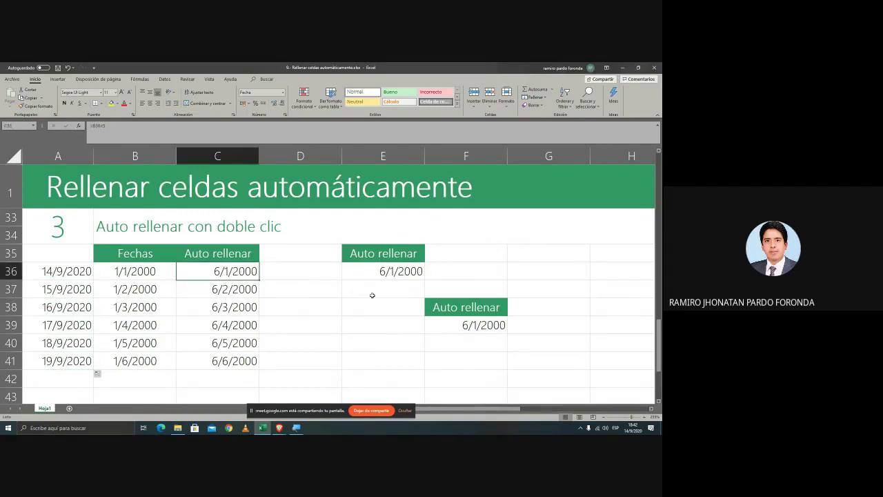
left_click(287, 271)
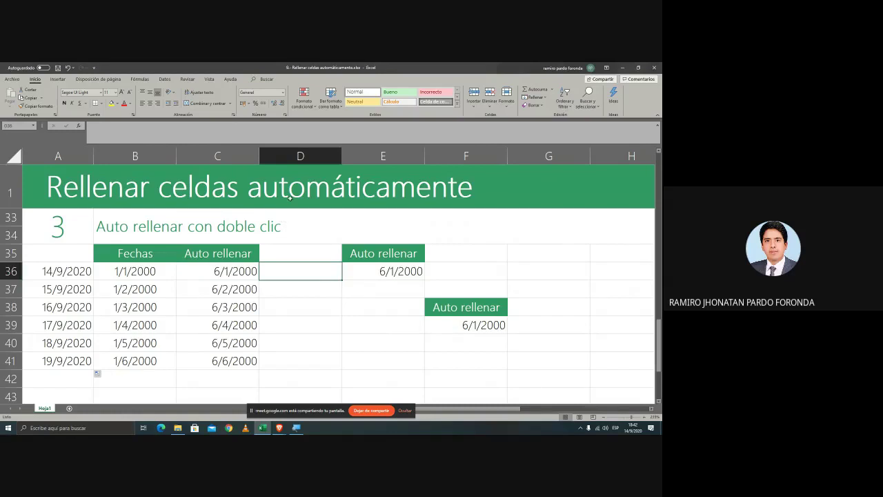
left_click(290, 164)
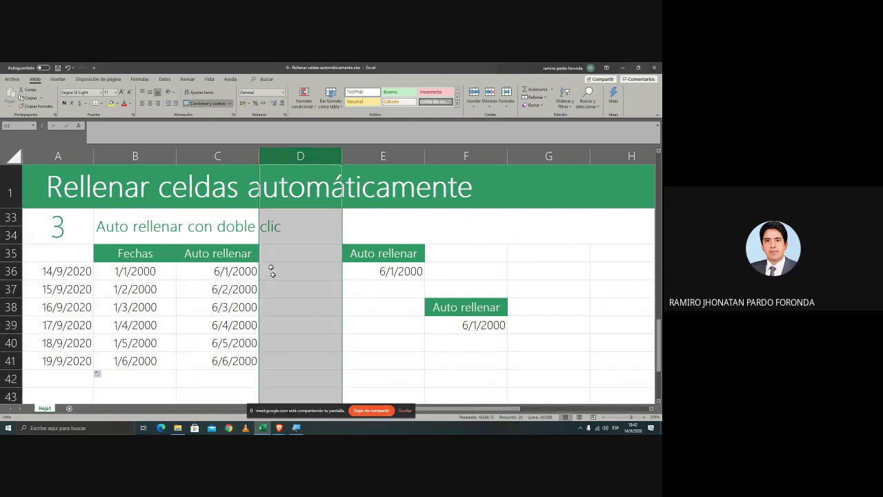
- Autofill the Auto rellenar formula in E36 down through E41, across the blank column D
left_click(391, 271)
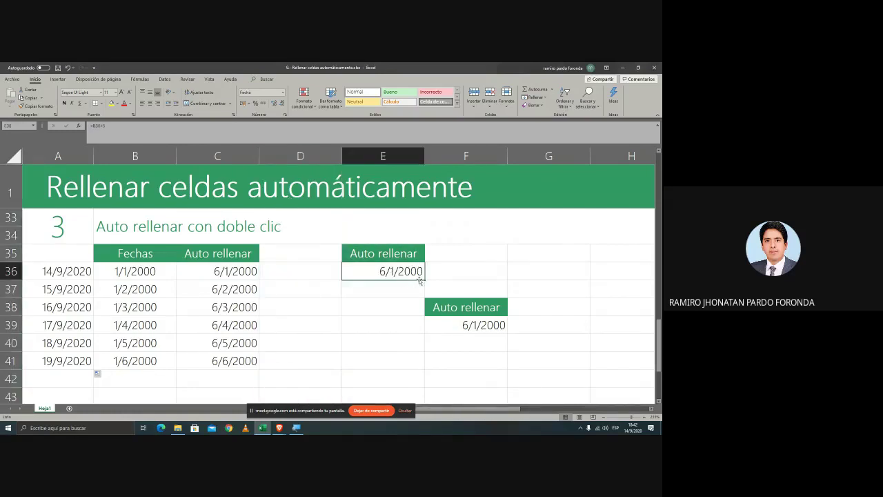
double_click(424, 278)
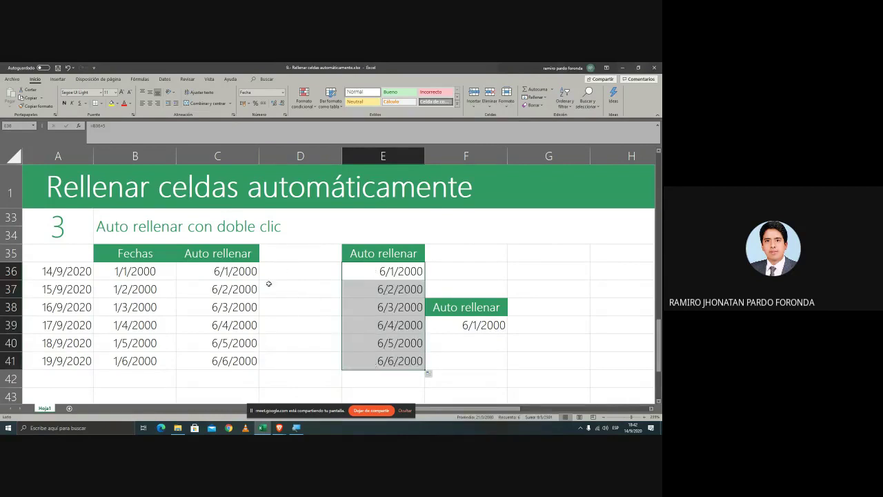
left_click(317, 161)
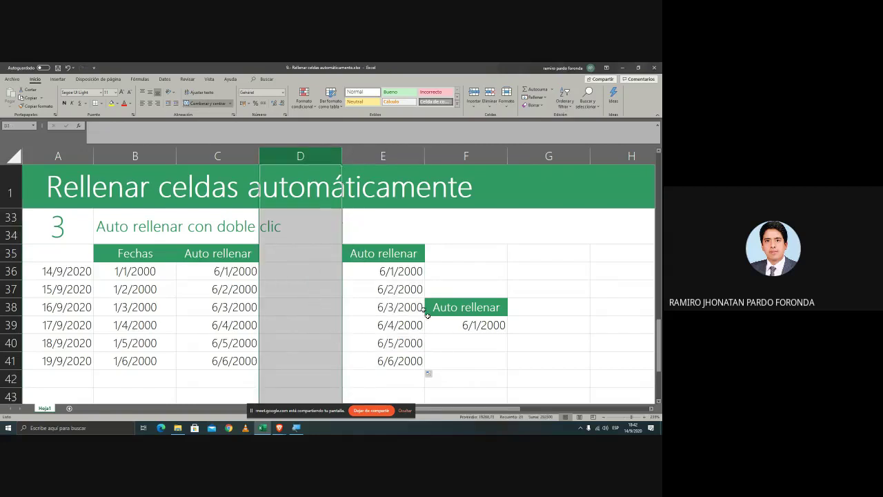
- Autofill the Auto rellenar formula in F39 down through F41 to match the end of the adjacent column
left_click(386, 276)
left_click(448, 325)
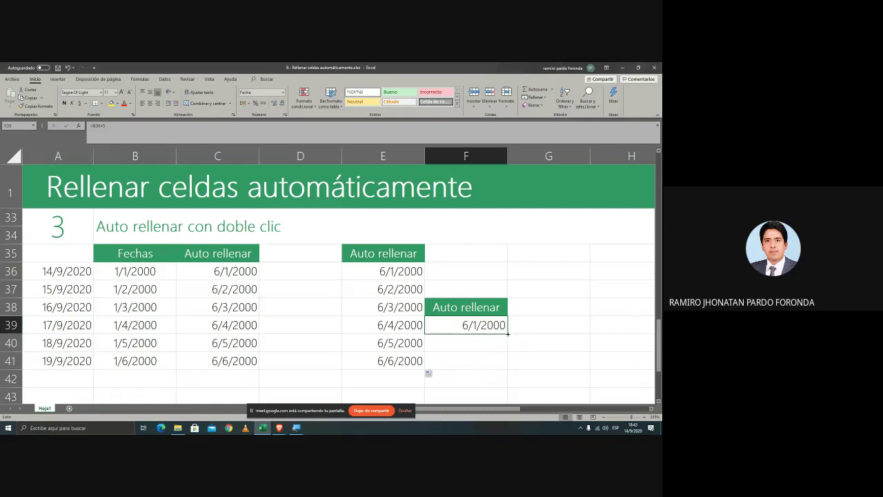
double_click(508, 333)
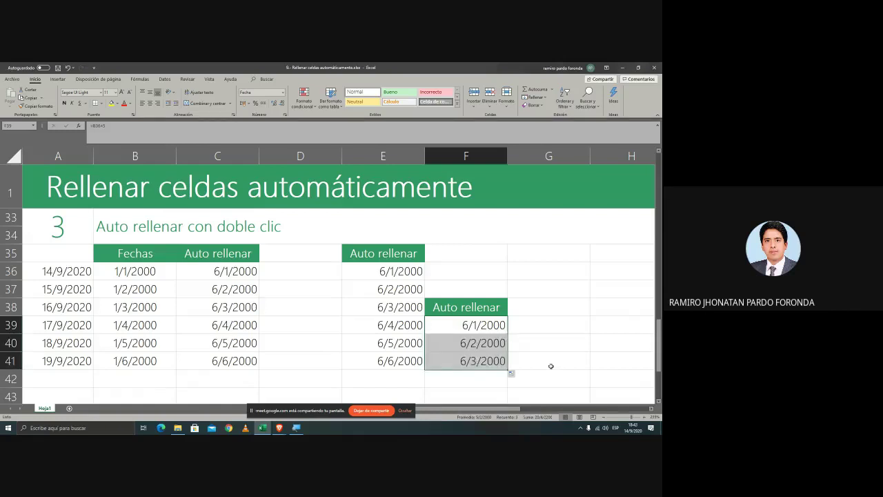
- Enter the date 14/9/2020 in cell D40, between the two Auto rellenar tables
left_click(297, 327)
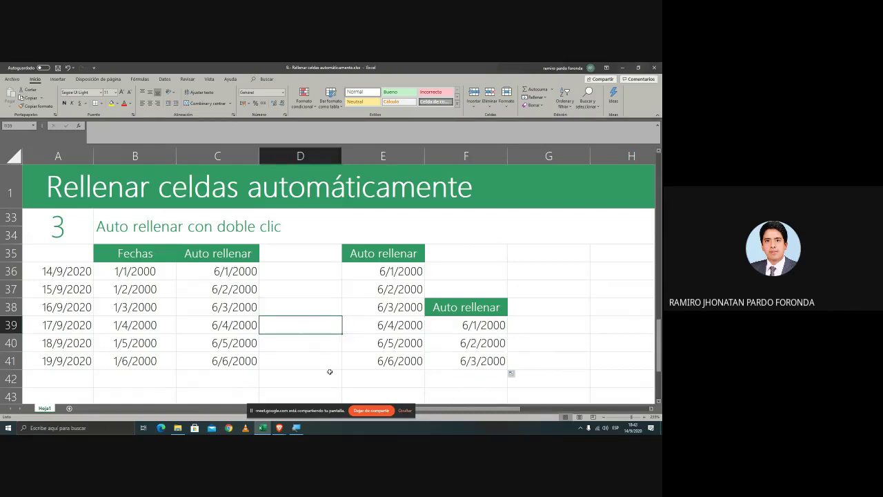
key("Down")
key("Down")
key("Up")
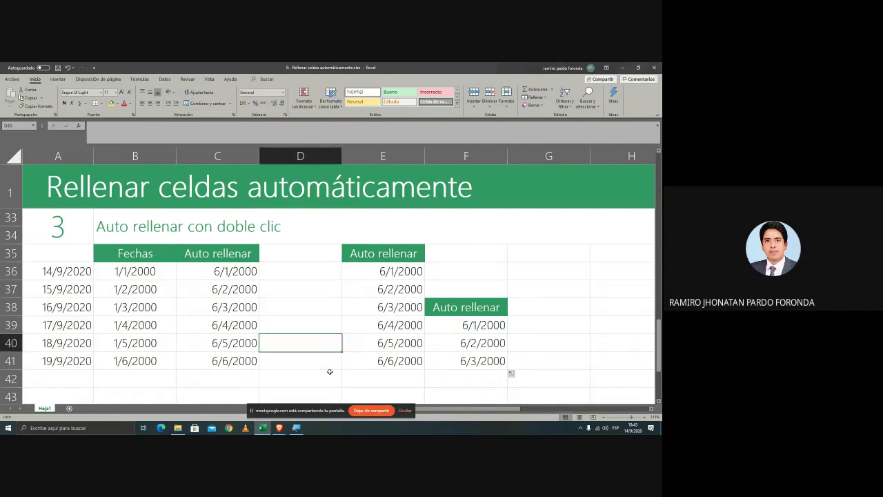
type("14/09/")
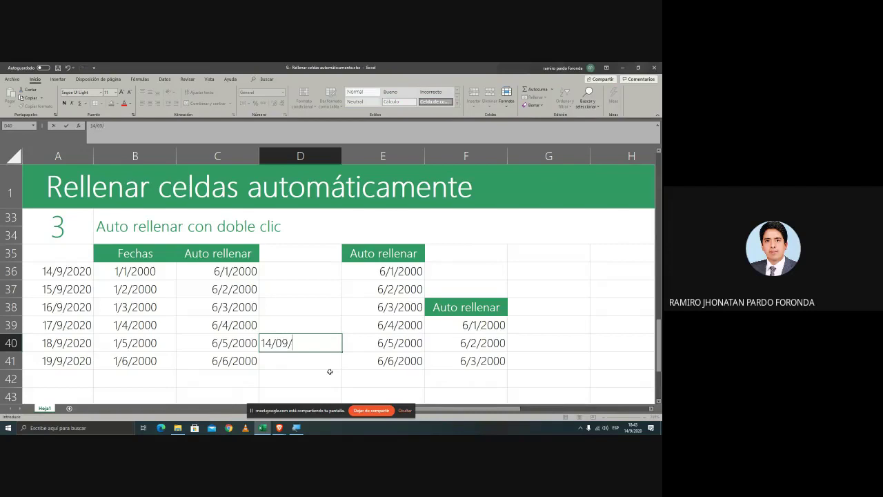
type("2000")
key("Return")
- Autofill the D40 date down to D41 and select the whole of column D
key("Up")
key("Up")
left_click(331, 339)
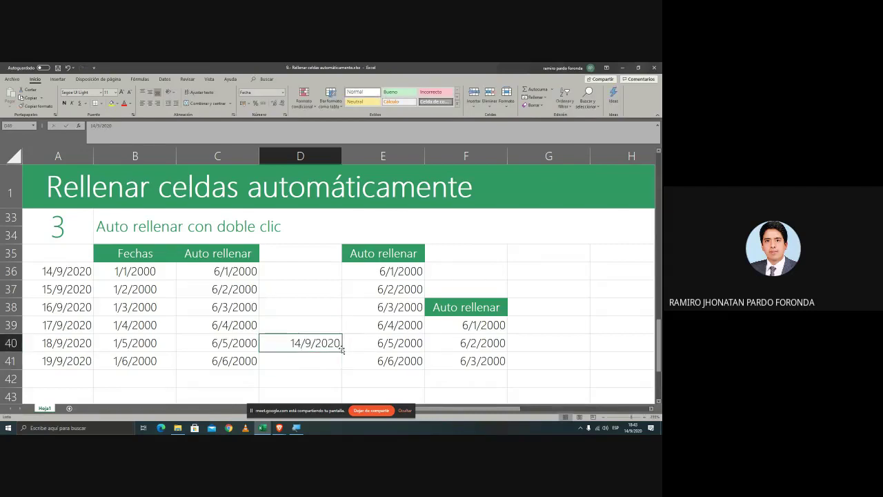
double_click(343, 352)
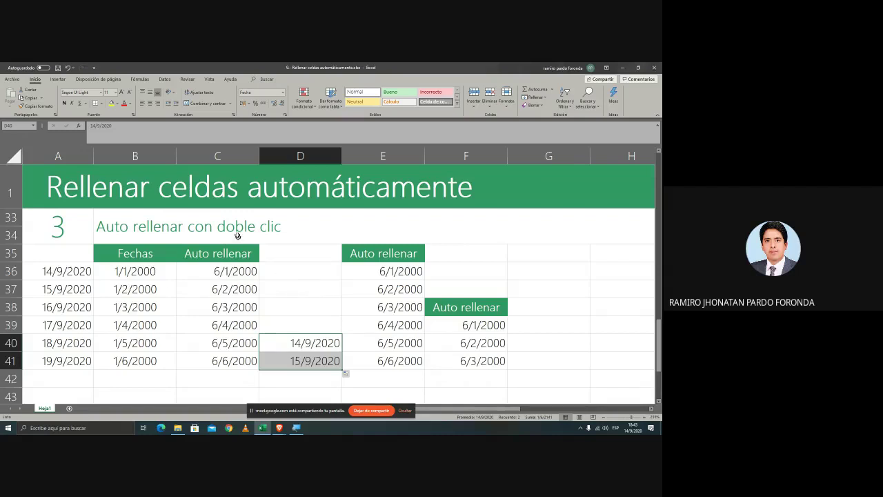
left_click(286, 156)
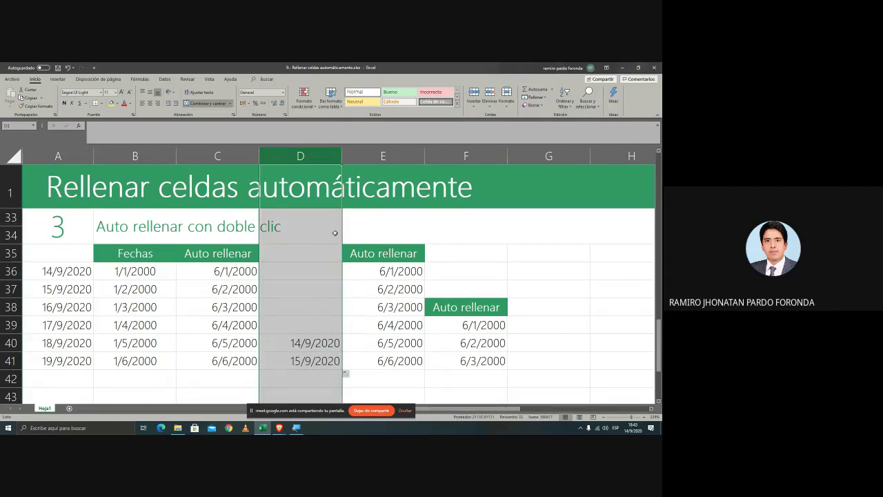
- Hide the screen-sharing notice, minimize the workbook and return to the 3 Formatos, Fórmulas y funciones folder in File Explorer
left_click(295, 428)
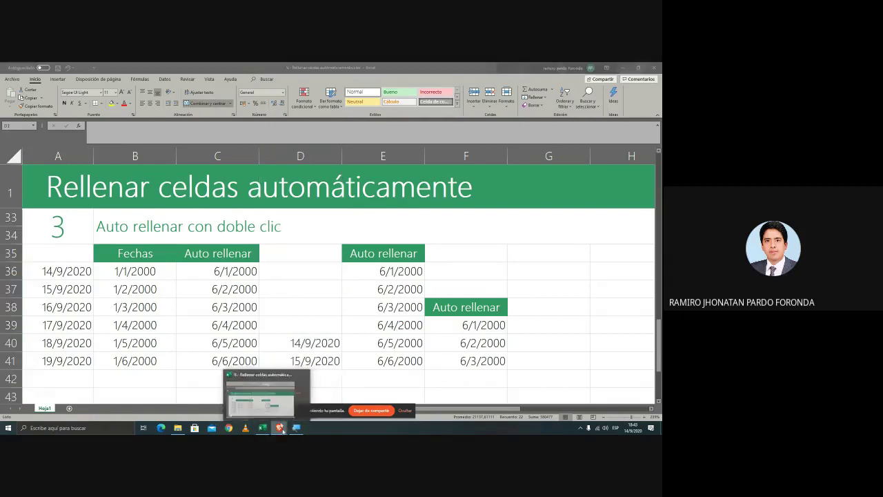
left_click(409, 411)
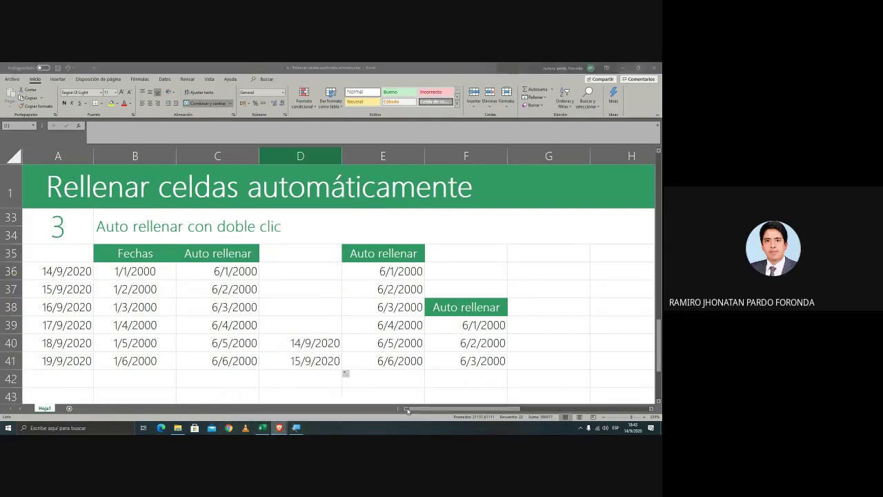
left_click(621, 69)
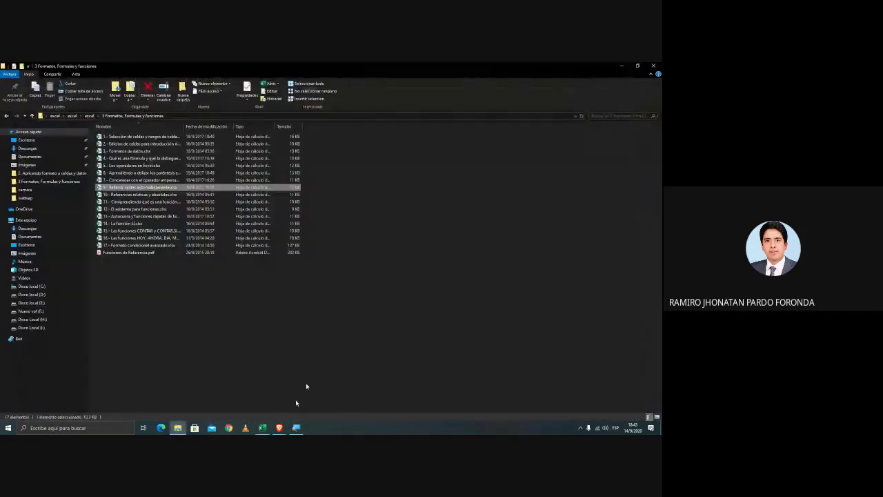